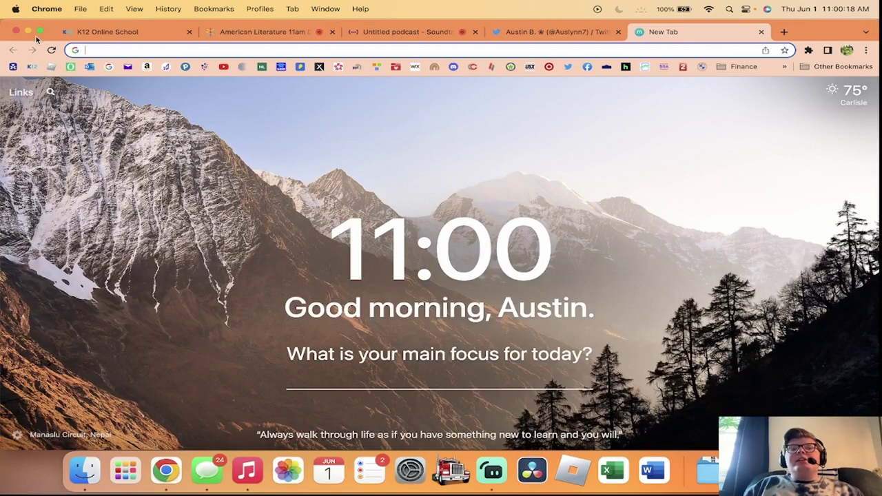
- Minimize the browser window and look inside the SCREENSHOTS folder on the desktop
left_click(29, 32)
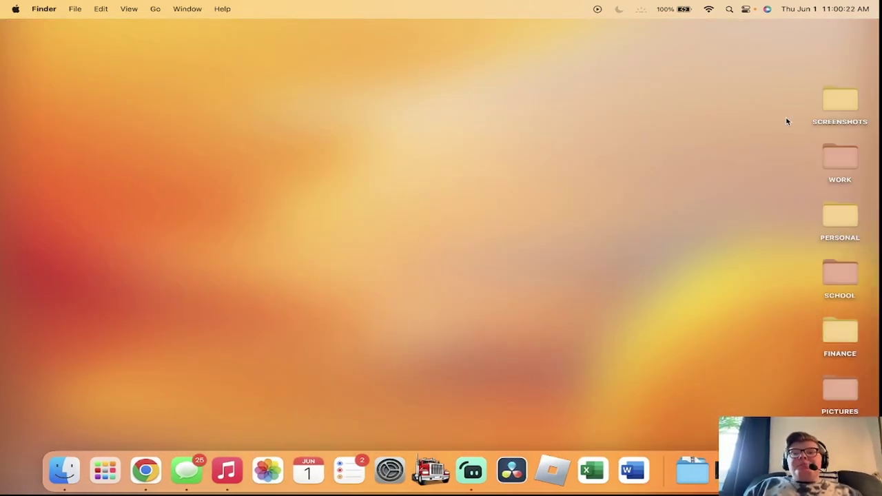
double_click(842, 102)
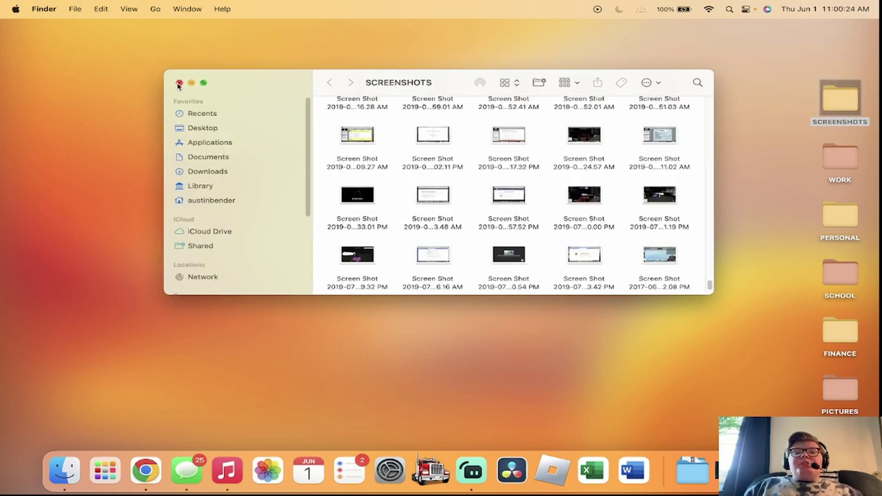
left_click(180, 83)
left_click(564, 111)
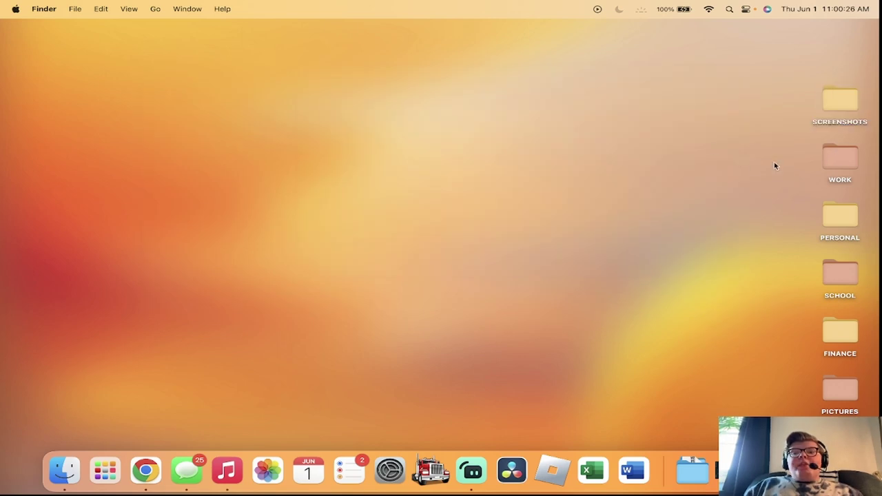
- Open the SCHOOL folder on the desktop and examine the contents of its Archives subfolder
double_click(840, 275)
double_click(365, 146)
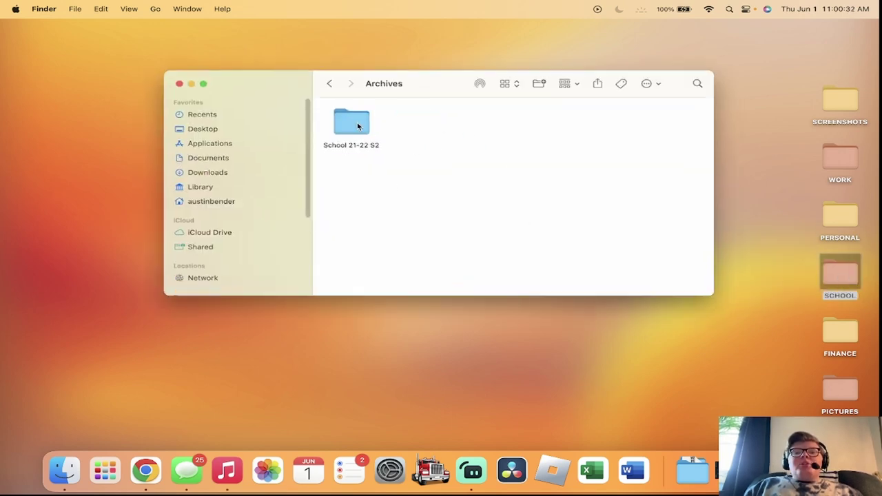
left_click(330, 86)
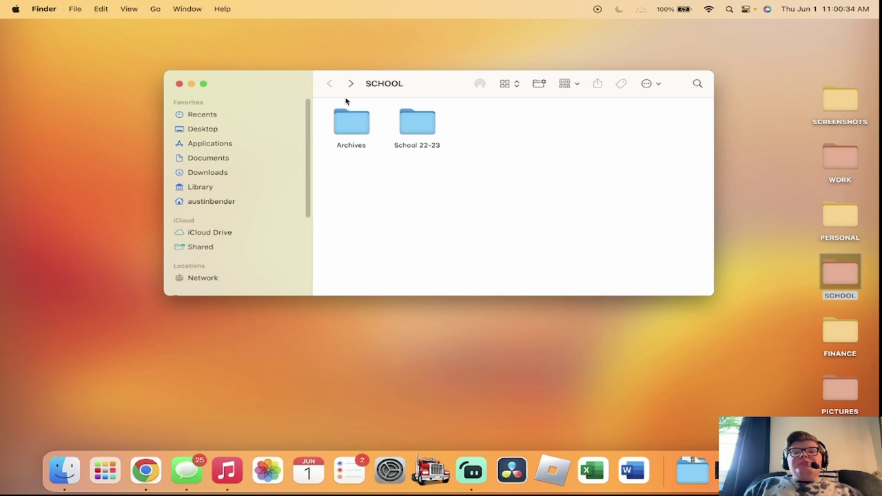
double_click(350, 124)
left_click(331, 84)
- Check the School 22-23 folder and move it into the Archives folder within SCHOOL
right_click(418, 122)
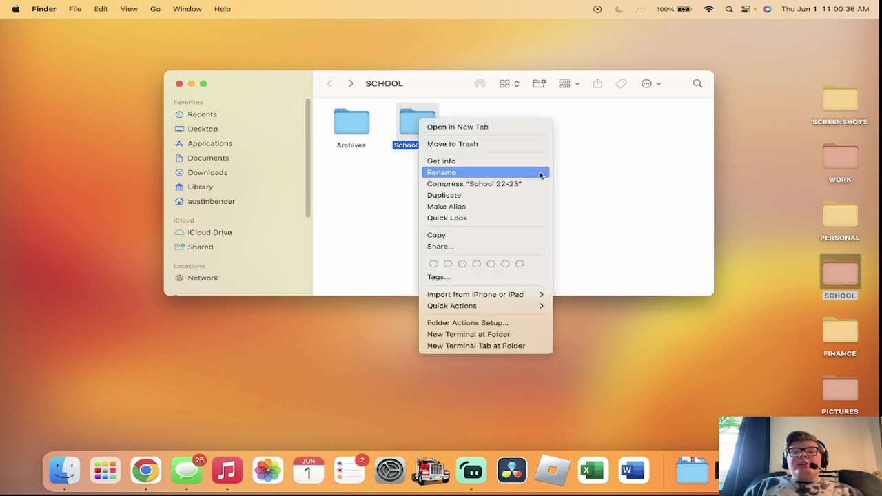
left_click(636, 177)
left_click(448, 146)
double_click(417, 122)
left_click(330, 84)
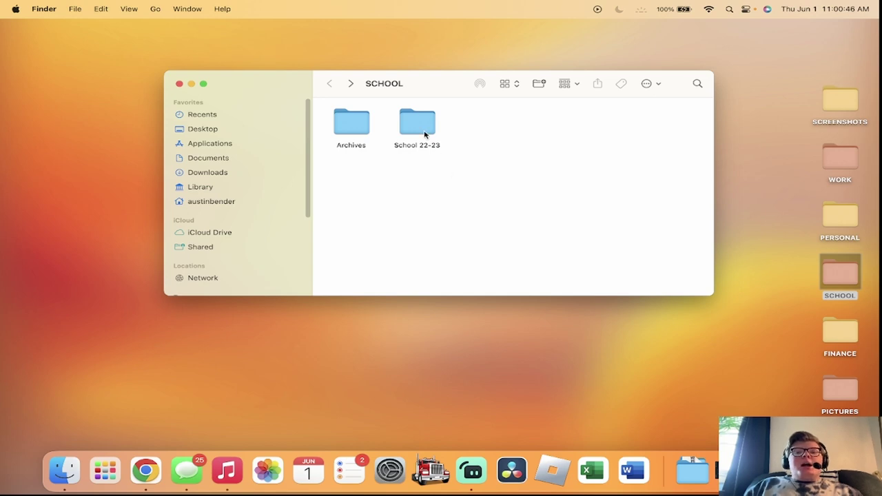
left_click_drag(424, 136, 366, 131)
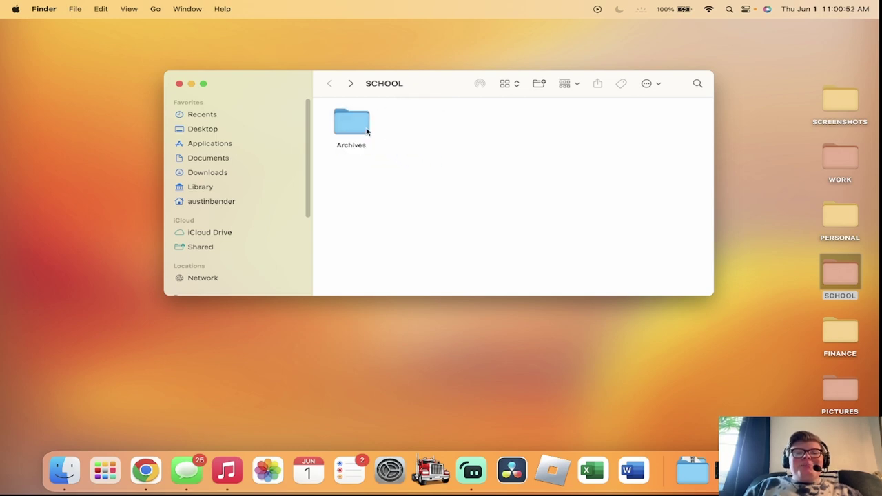
- Create a new folder named "School 23-24" inside the SCHOOL folder
left_click(540, 88)
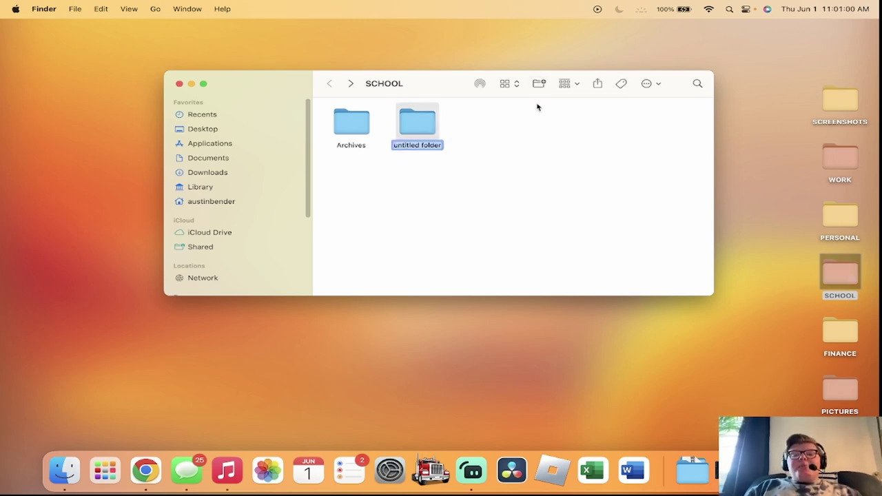
key("BackSpace")
type("School 23-24")
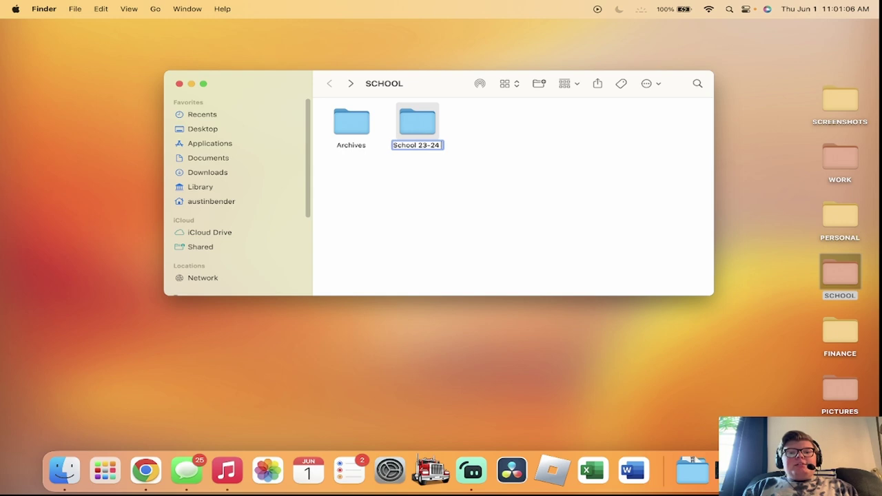
key("Return")
- Inside the School 23-24 folder, create a subfolder named "School 2324 S1" for the first semester
double_click(446, 141)
left_click(540, 84)
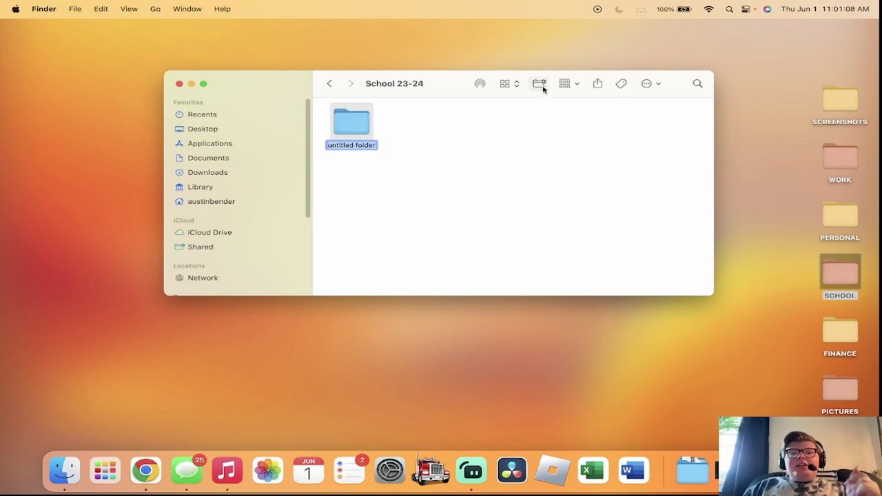
key("BackSpace")
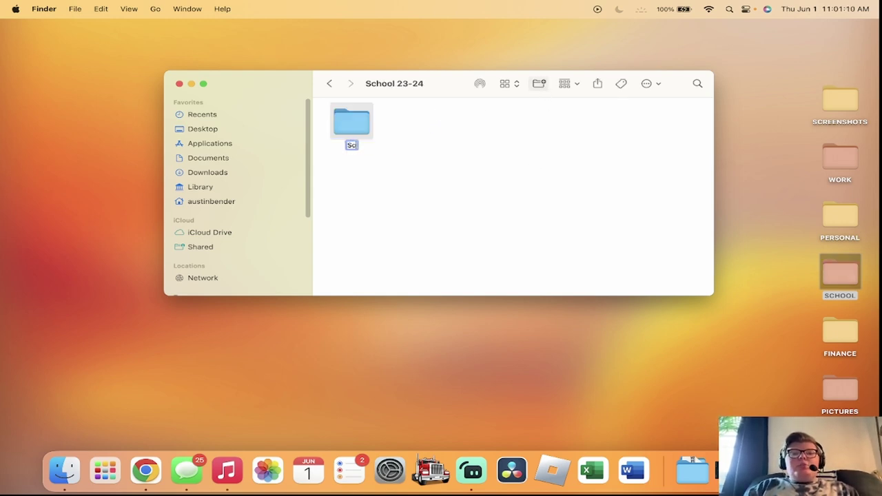
type("School 2")
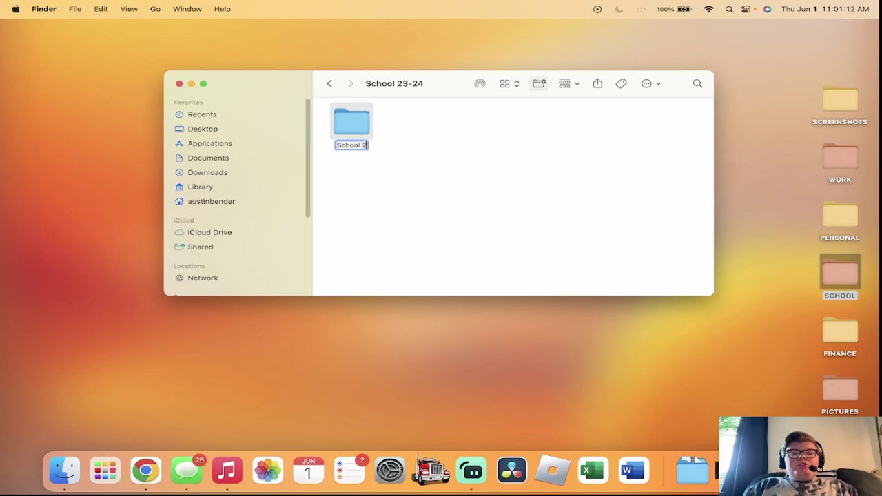
type("324 S")
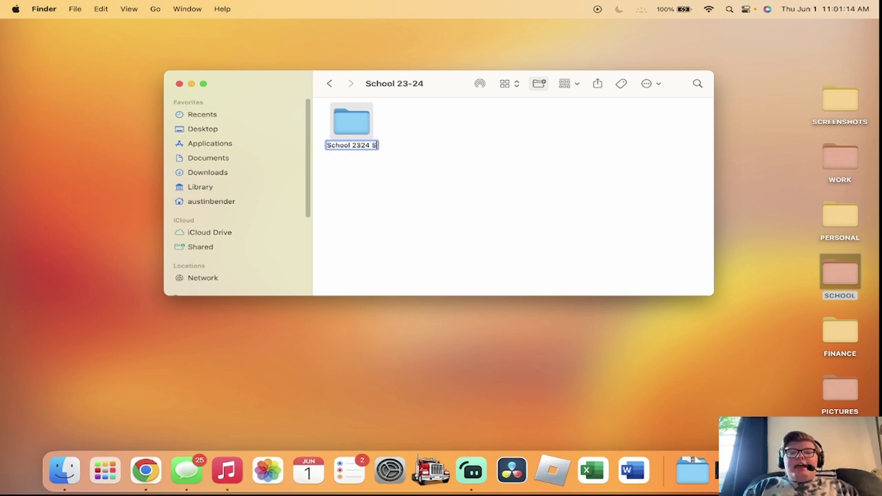
type("1")
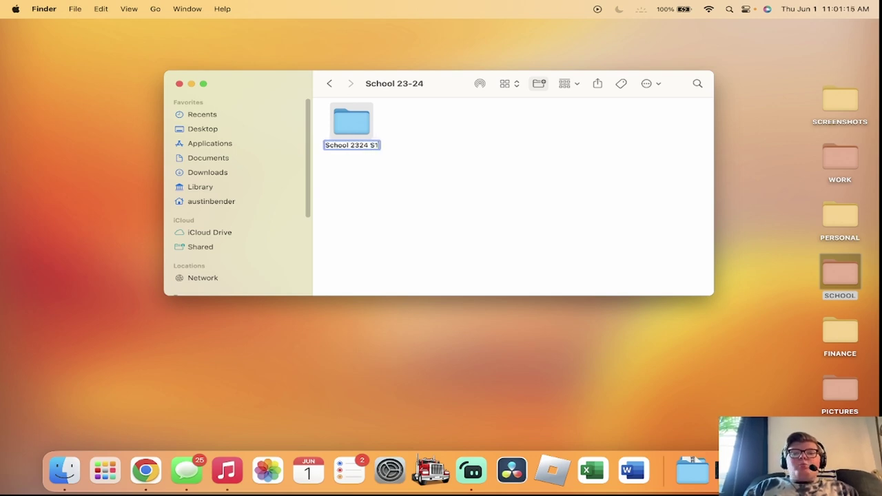
- Create a second subfolder named "School 2324 S2" in the School 23-24 folder
left_click(541, 85)
key("BackSpace")
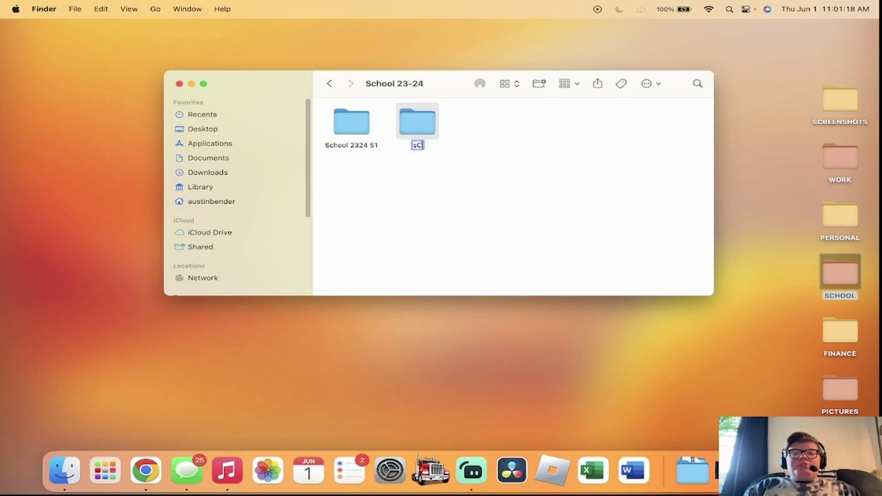
type("School 23")
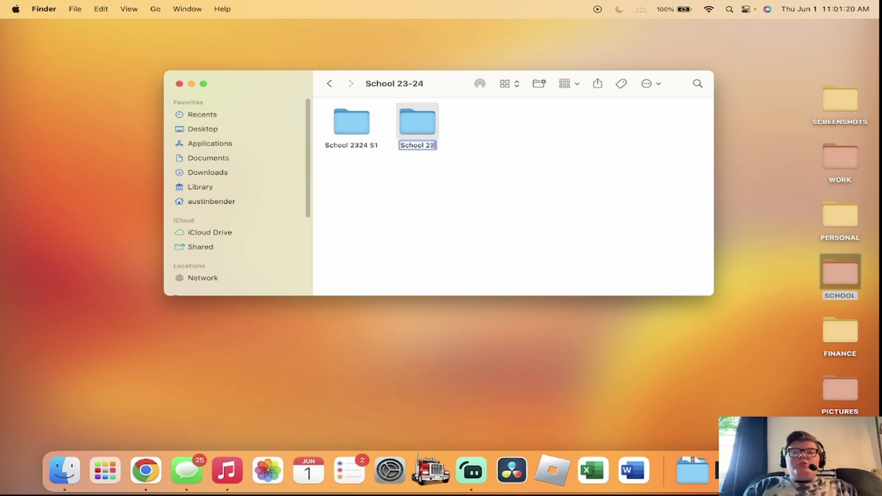
type("24 S2")
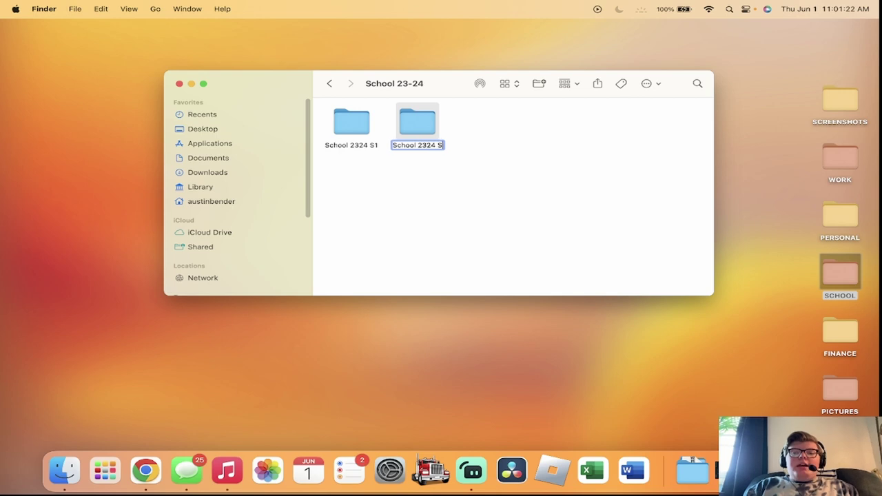
left_click(462, 149)
- Look inside School 2324 S1, and minimize the folder window once back at SCHOOL
double_click(351, 134)
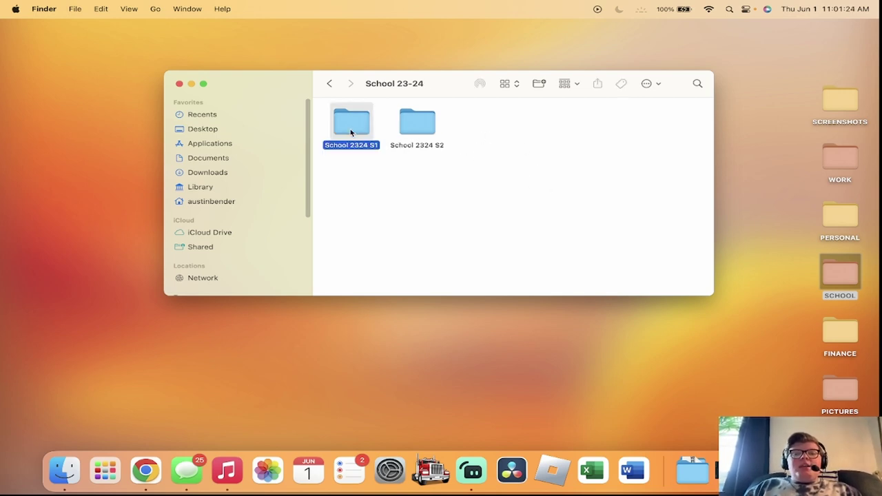
left_click(329, 84)
left_click(329, 83)
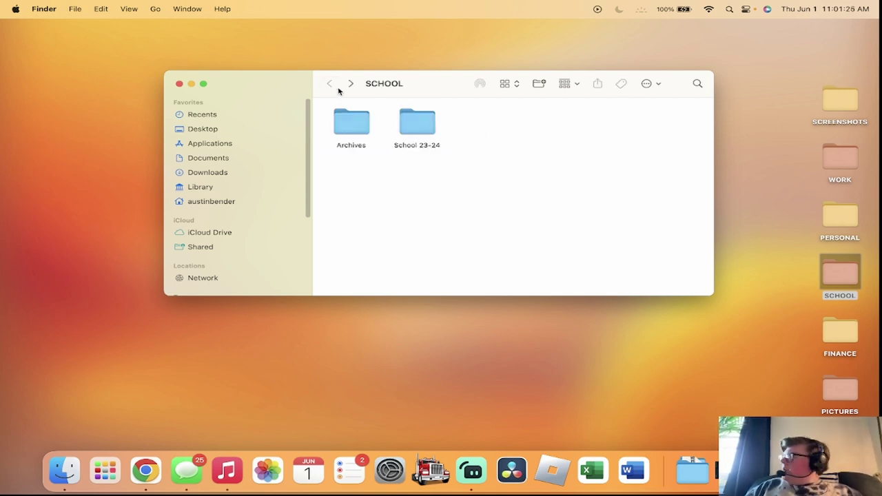
left_click(191, 83)
- Switch to Streamlabs Desktop, stop the running recording and start a new one with its window minimized
left_click(471, 471)
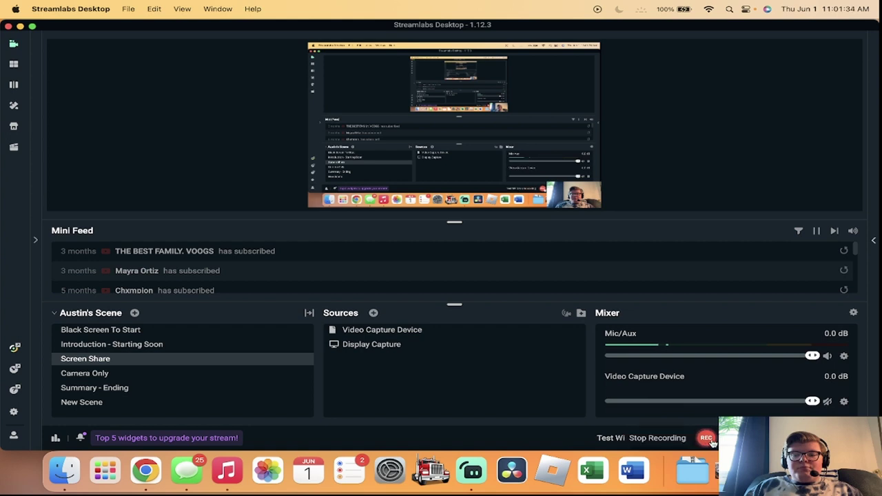
left_click(704, 438)
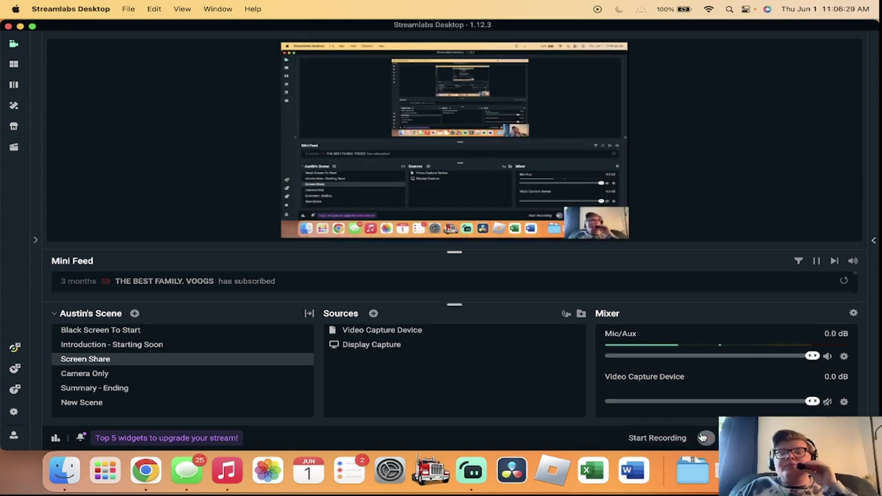
left_click(704, 437)
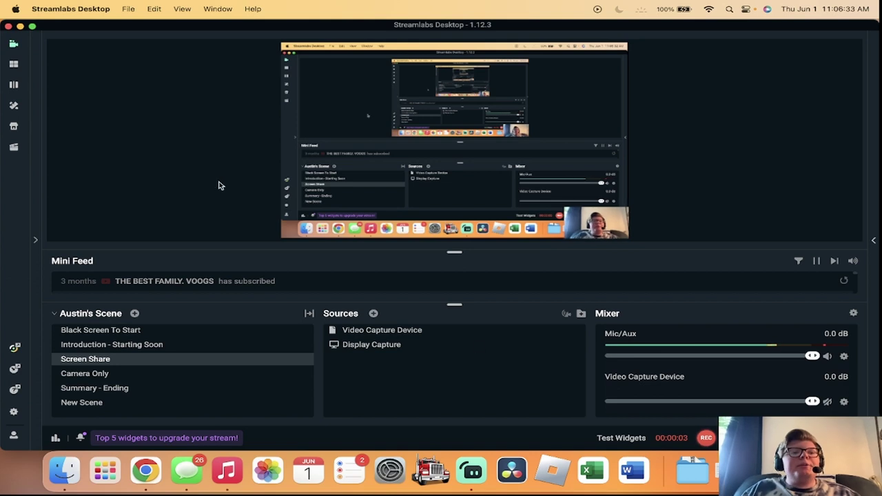
key("super+m")
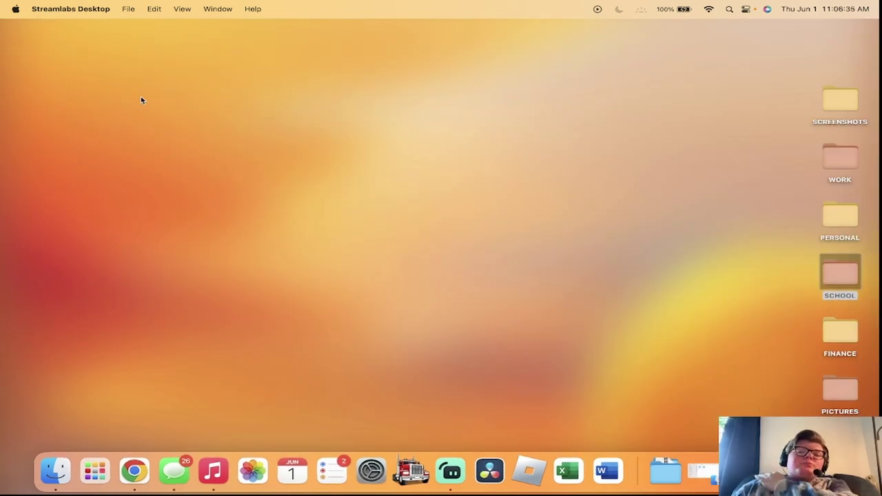
- Open the School 21-22 S2 folder in SCHOOL's Archives and view the pages of attach.pdf
double_click(839, 275)
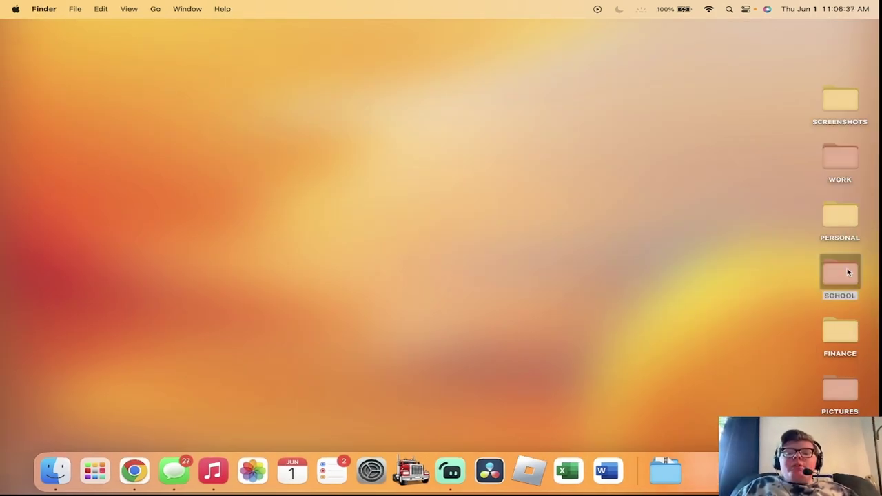
double_click(344, 121)
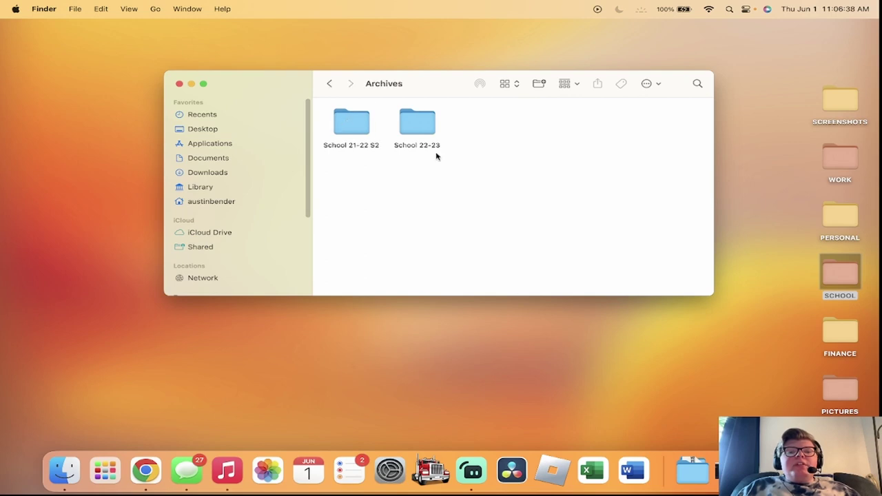
double_click(352, 124)
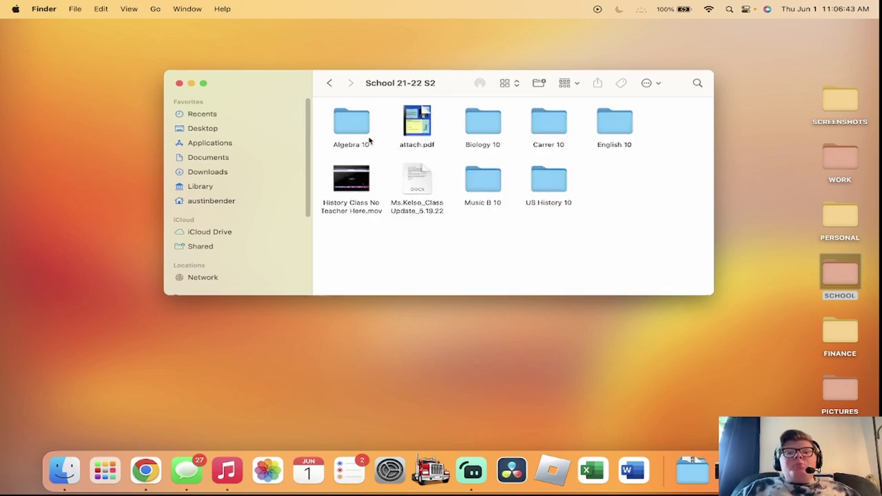
left_click(359, 133)
key("Right")
key("super+o")
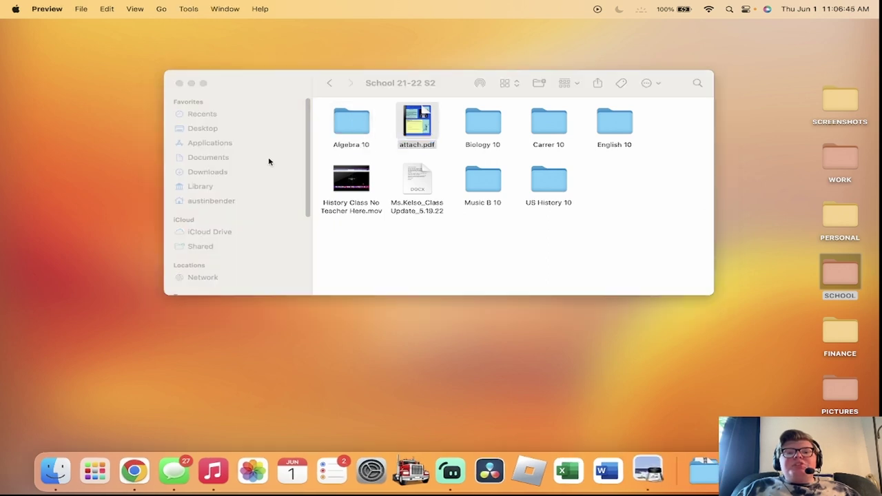
key("Down")
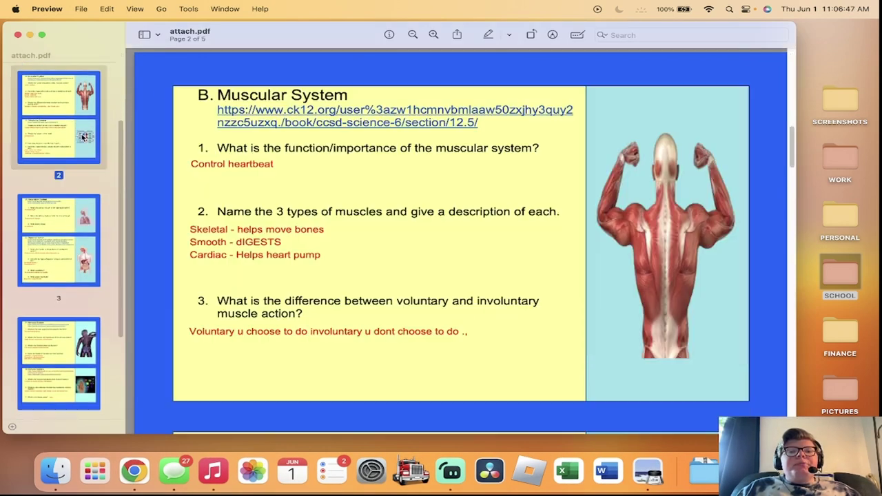
key("Down")
left_click(18, 34)
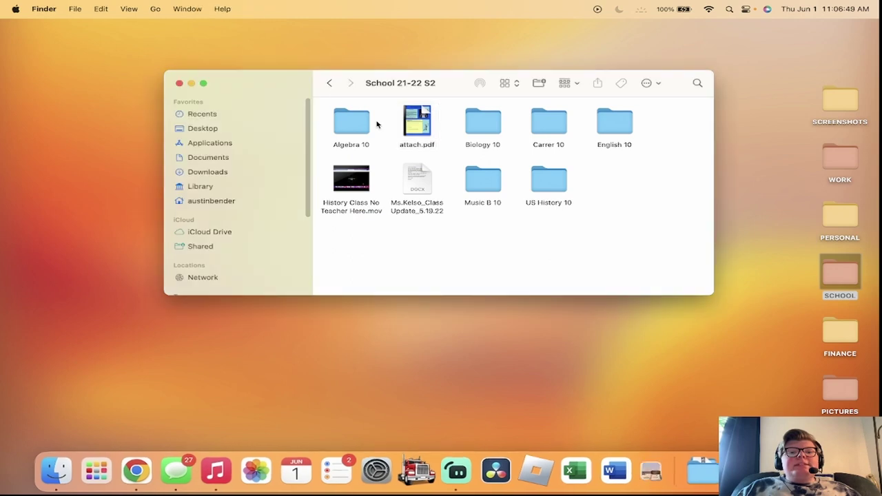
- Look through the files in the archived School 22-23 folder and close the window
left_click(328, 83)
left_click(414, 123)
double_click(413, 126)
scroll(330, 159, "up", 5)
scroll(368, 171, "down", 5)
scroll(386, 206, "up", 5)
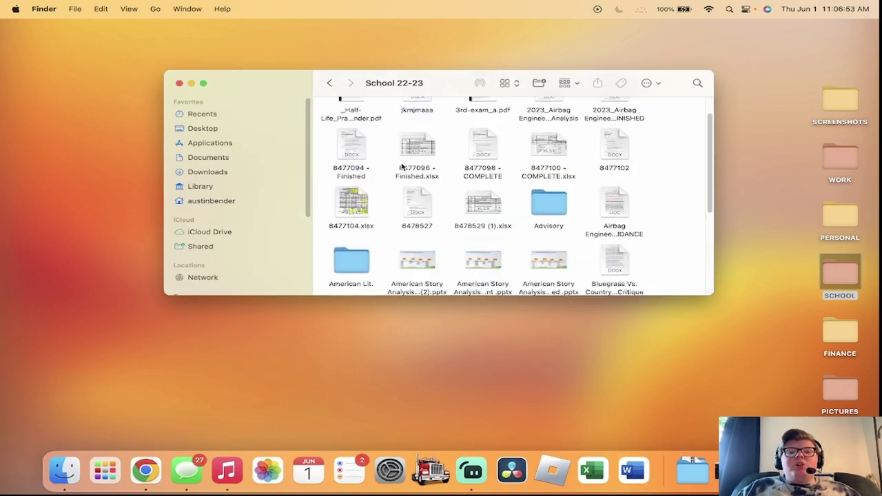
left_click(329, 83)
left_click(179, 82)
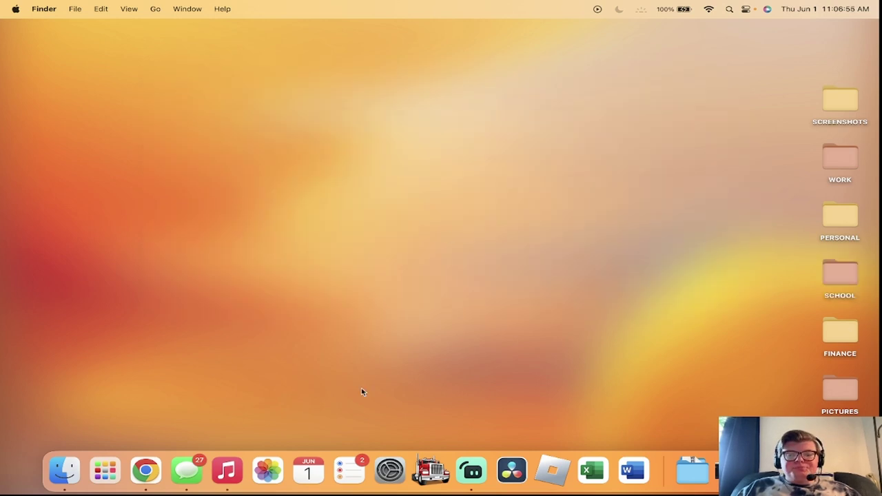
- Look inside the School 2324 S1 folder within School 23-24 and close the window
double_click(853, 270)
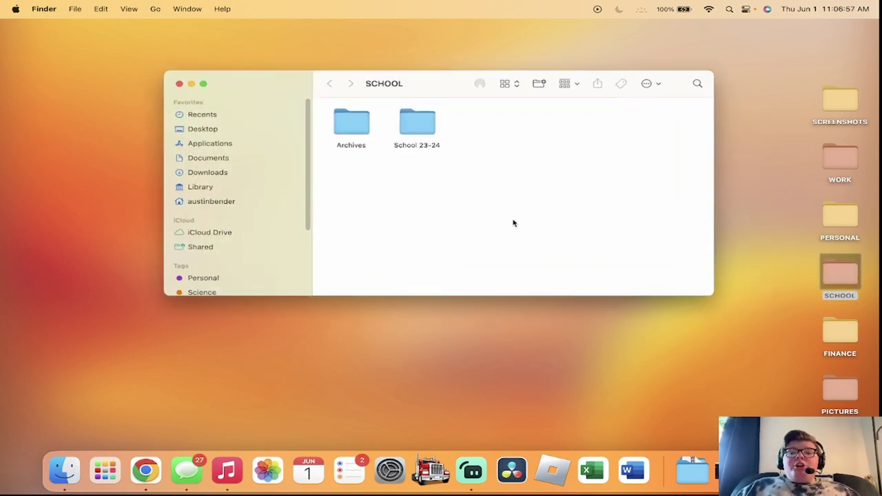
double_click(416, 124)
double_click(358, 123)
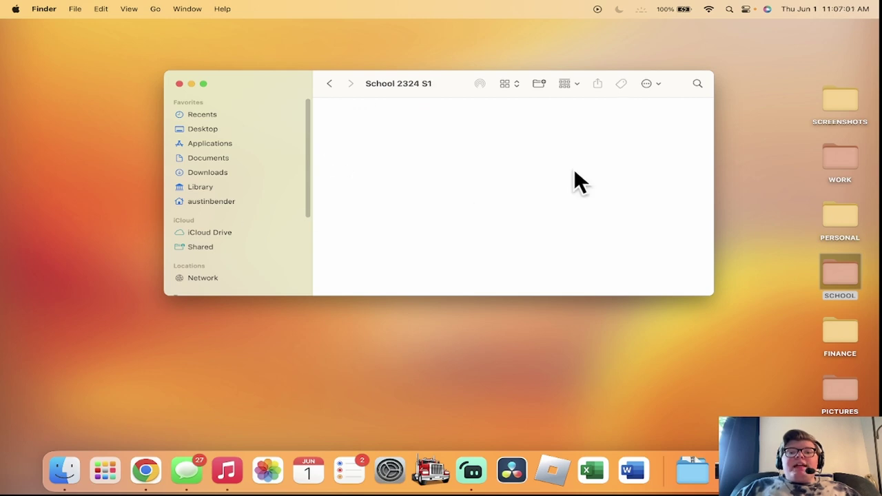
left_click(179, 84)
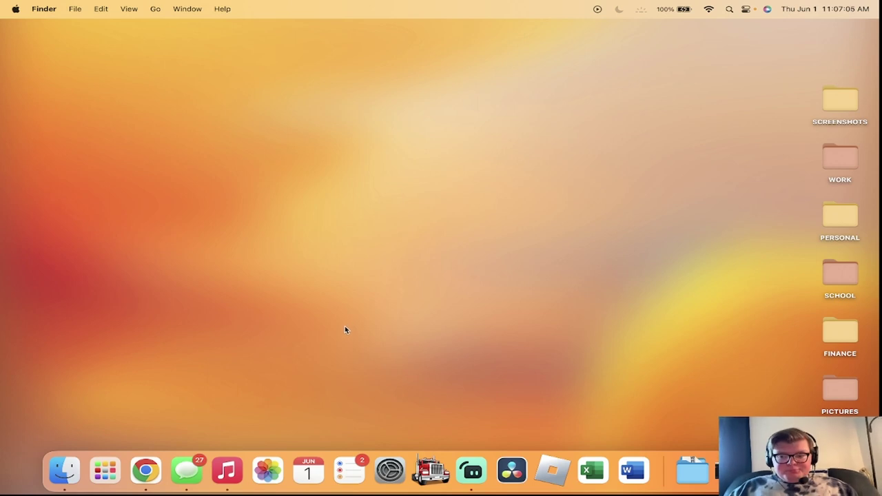
- Switch to Google Chrome and open a new, separate browser window with a single empty tab
left_click(146, 469)
left_click(661, 31)
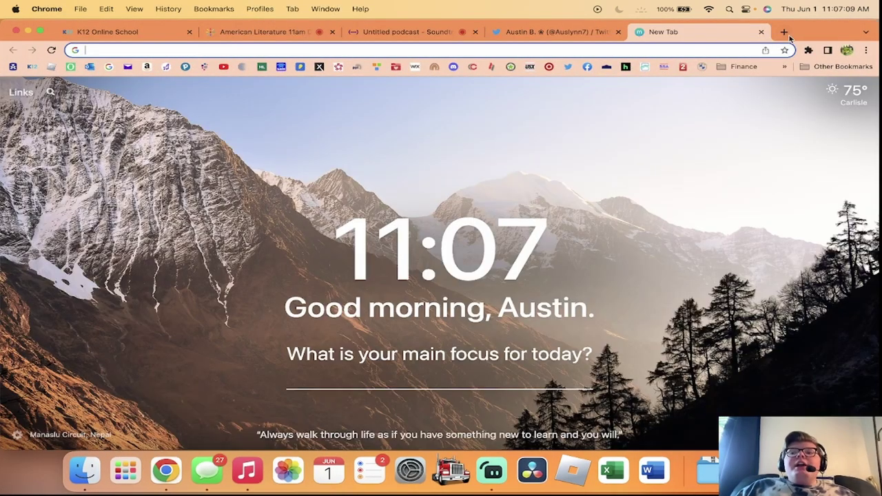
right_click(165, 455)
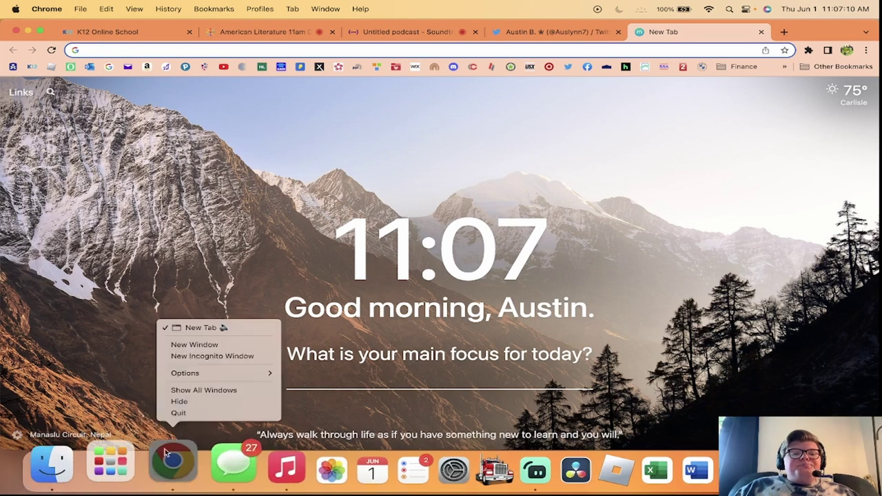
left_click(228, 344)
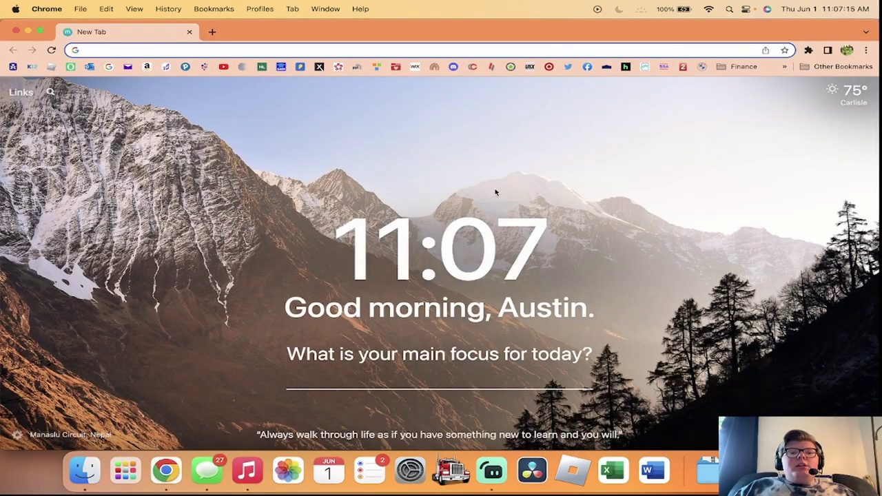
left_click(212, 31)
key("super+w")
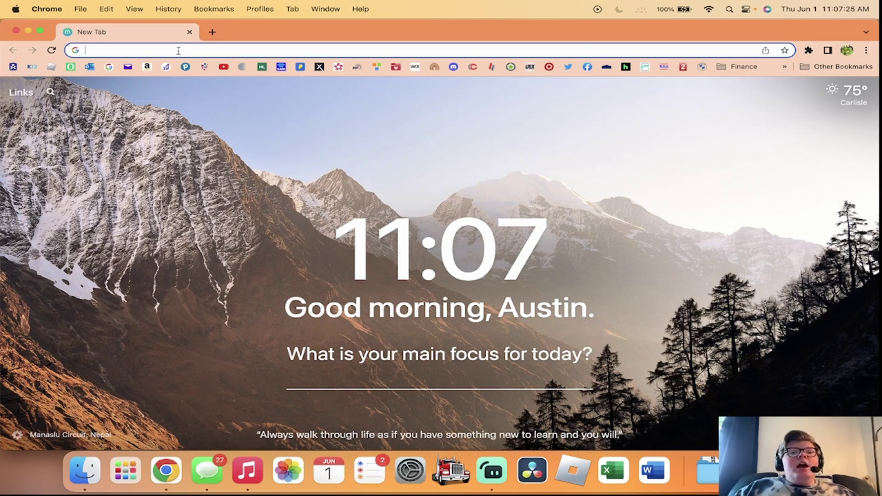
- Go to classlink.com, open the Agora Cyber Charter portal through its login, and launch Online School from the Everyday Essentials folder
type("clas")
key("Return")
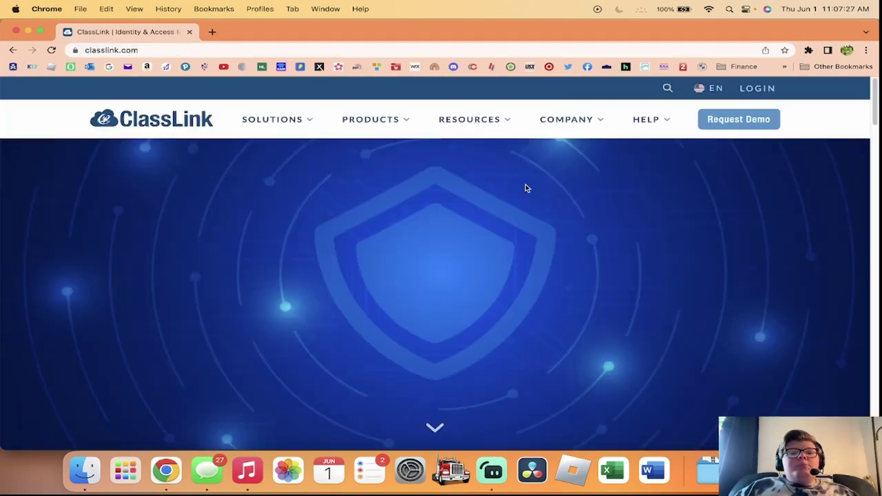
left_click(751, 96)
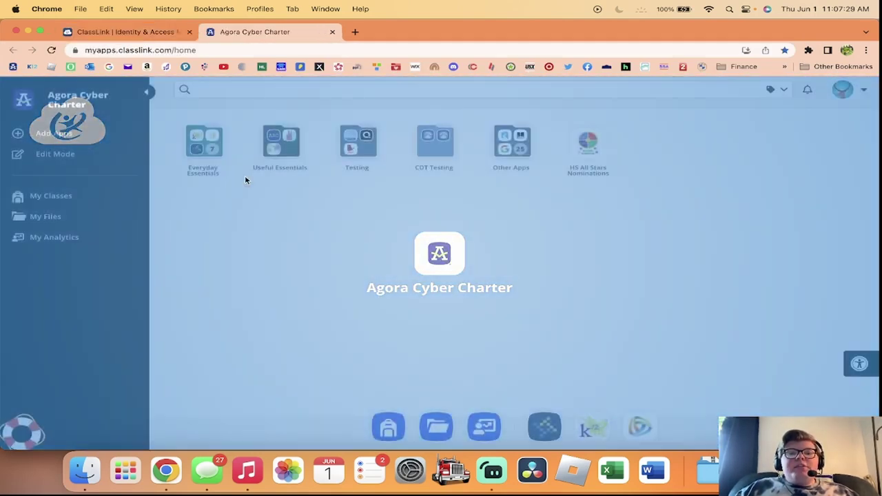
left_click(204, 146)
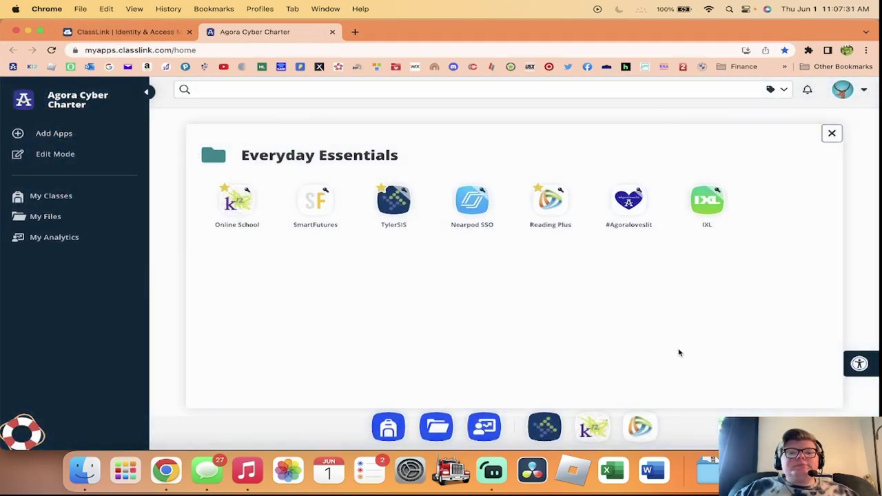
left_click(257, 227)
- Return to the Agora Cyber Charter portal, look inside its Testing folder, close it and go back to the Online School page
left_click(293, 36)
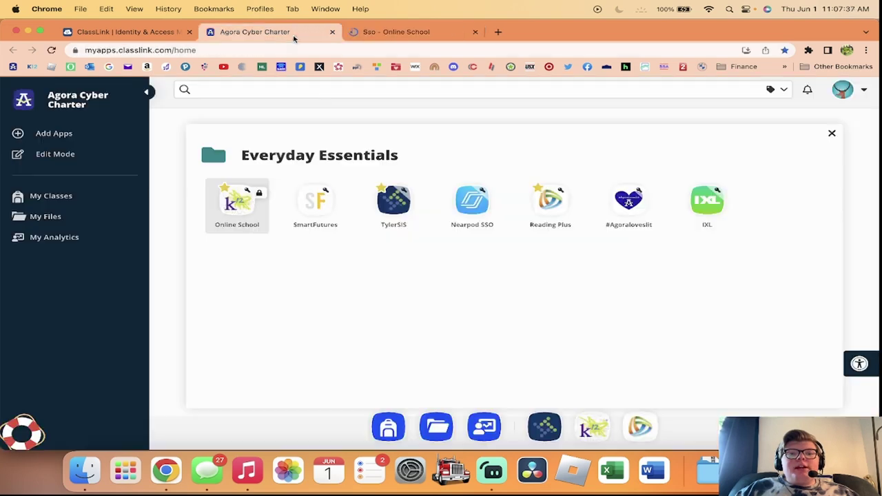
left_click(418, 118)
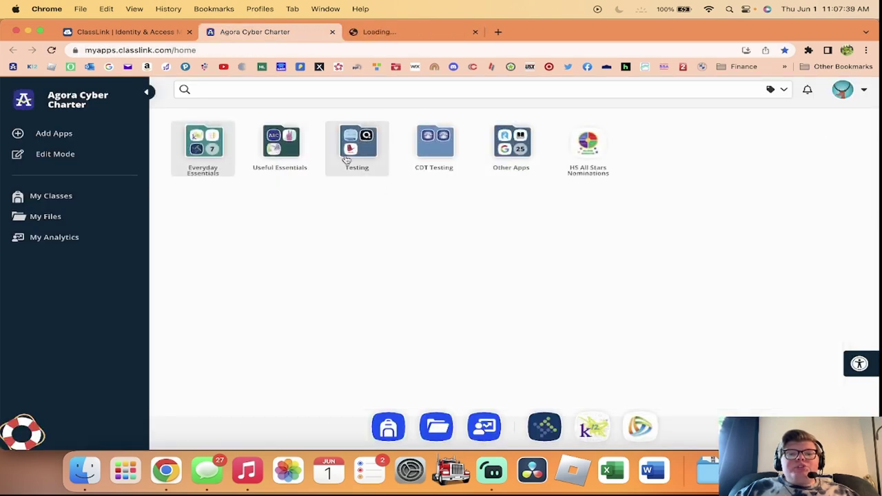
left_click(363, 160)
left_click(421, 114)
left_click(400, 31)
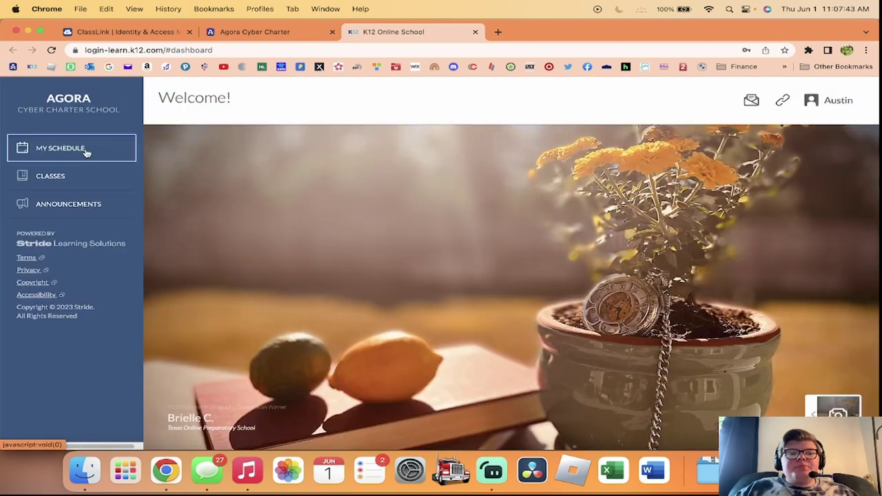
- Review the June 01, 2023 courses and events in My Schedule, check the overdue assignments and return to the day view
left_click(87, 150)
scroll(332, 213, "down", 2)
scroll(333, 214, "up", 2)
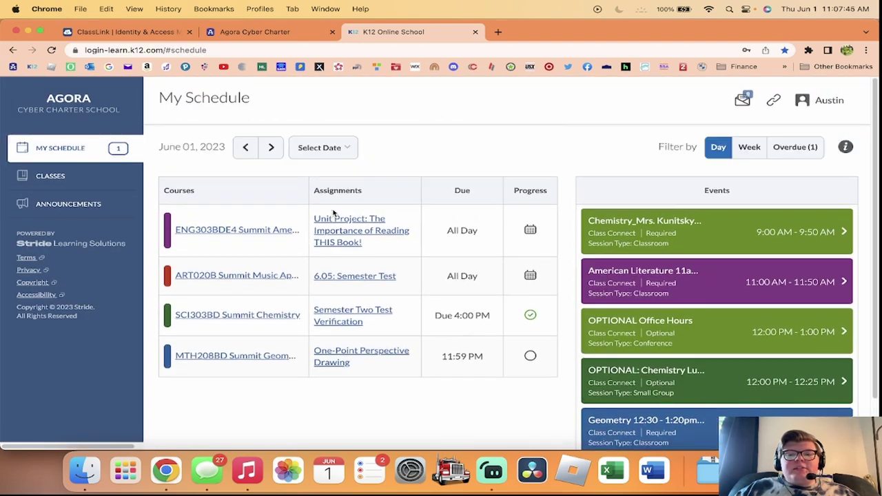
scroll(333, 214, "down", 2)
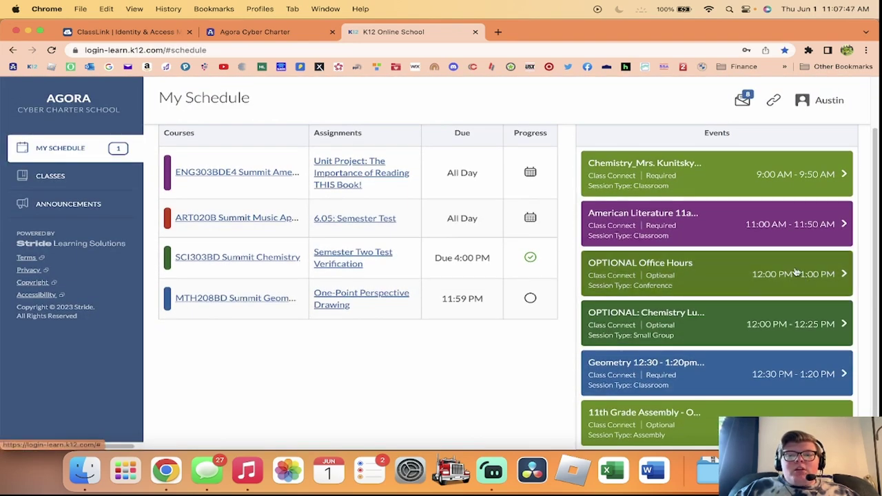
scroll(678, 390, "up", 2)
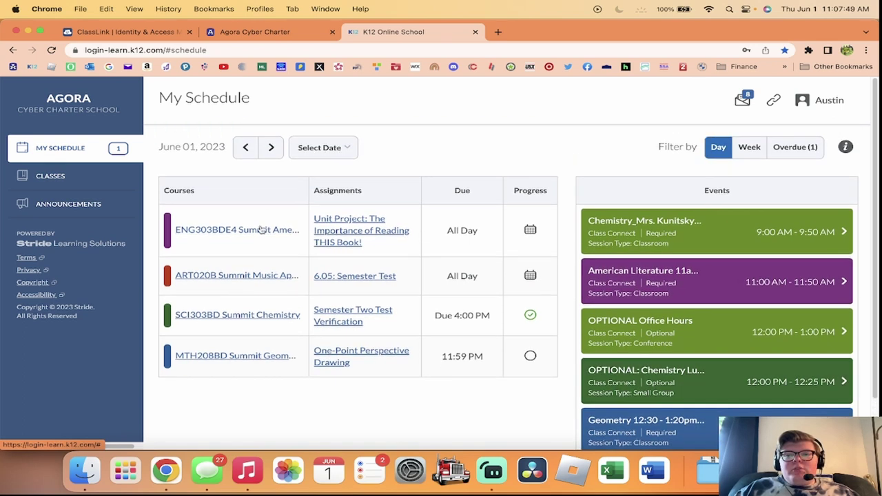
left_click(793, 153)
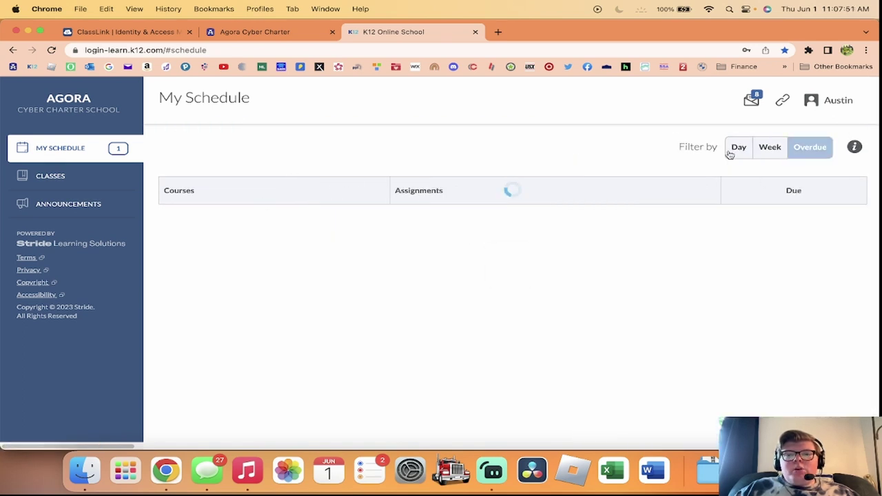
left_click(733, 153)
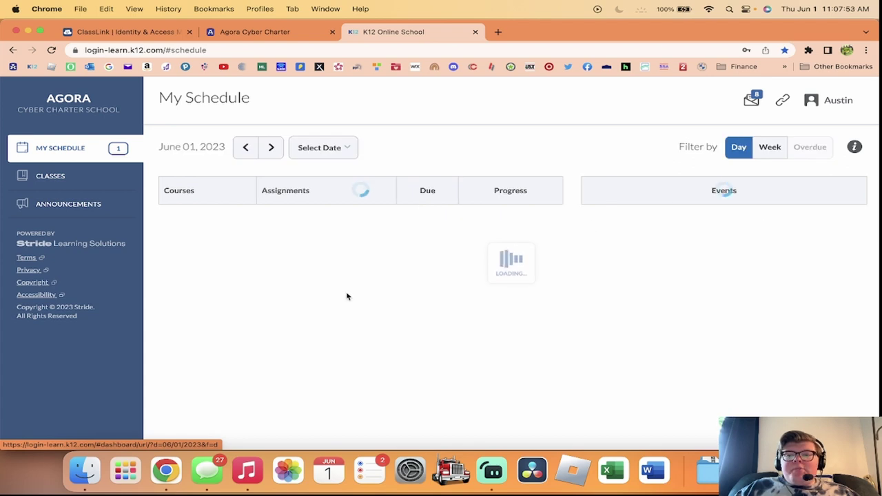
- Open the One-Point Perspective Drawing assignment from the Geometry row and look through its whole page
left_click(356, 350)
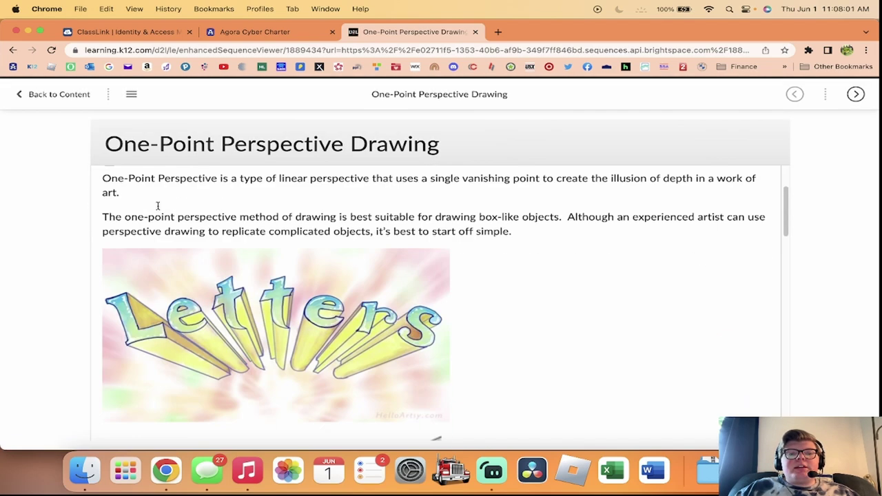
scroll(122, 258, "down", 15)
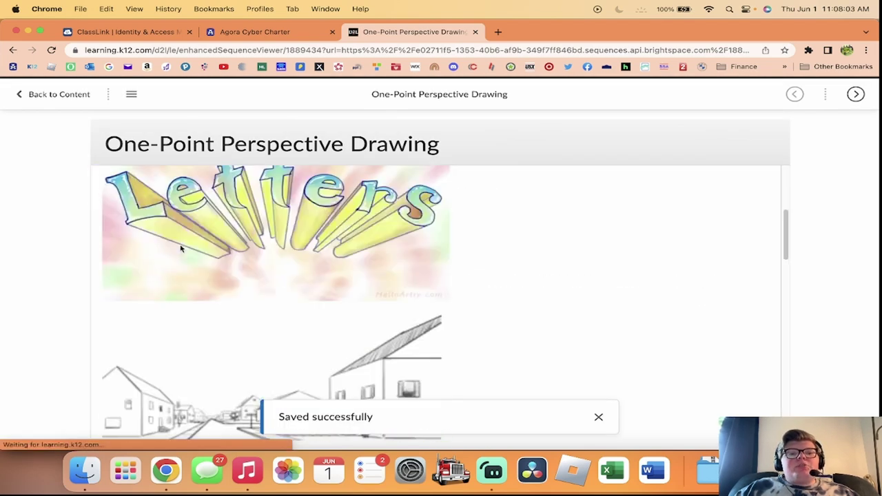
scroll(144, 264, "up", 3)
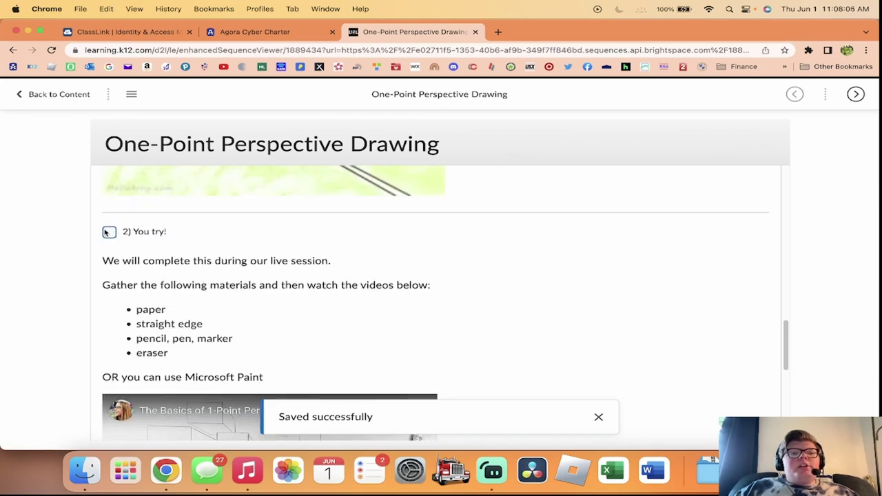
scroll(146, 234, "down", 8)
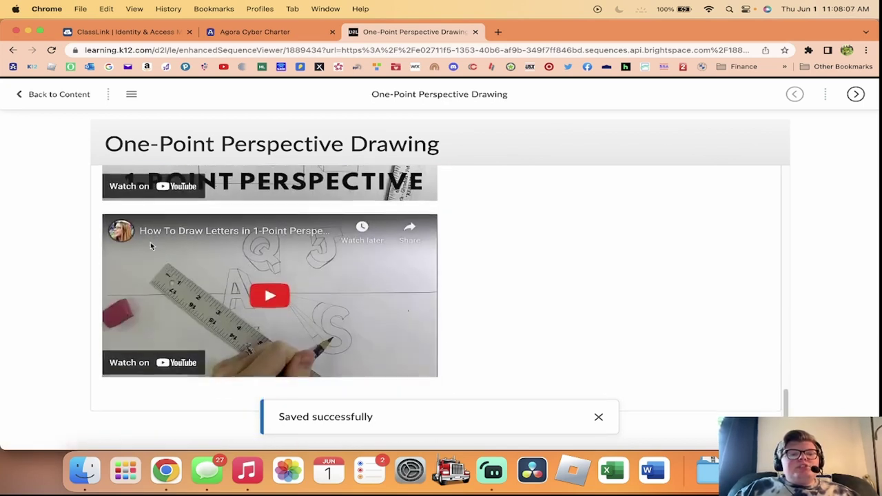
- Leave the assignment for the Geometry course content, go back to the Online School dashboard and briefly check My Schedule
left_click(131, 94)
left_click(69, 237)
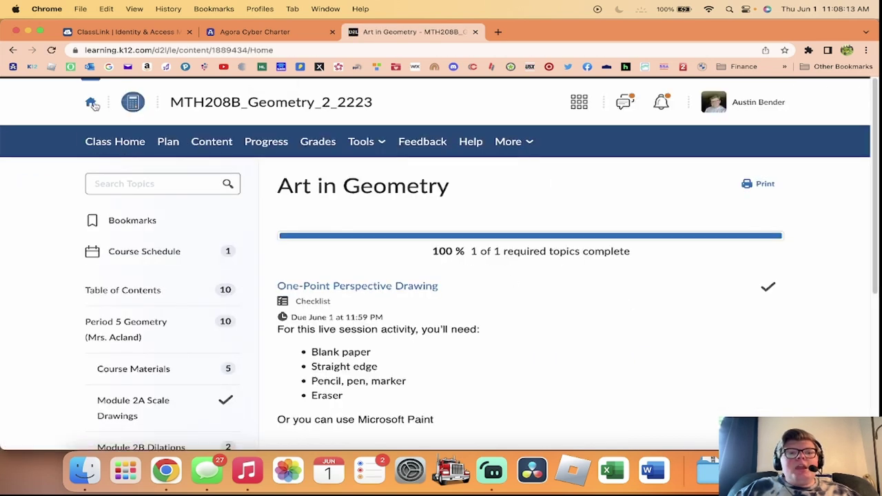
left_click(92, 103)
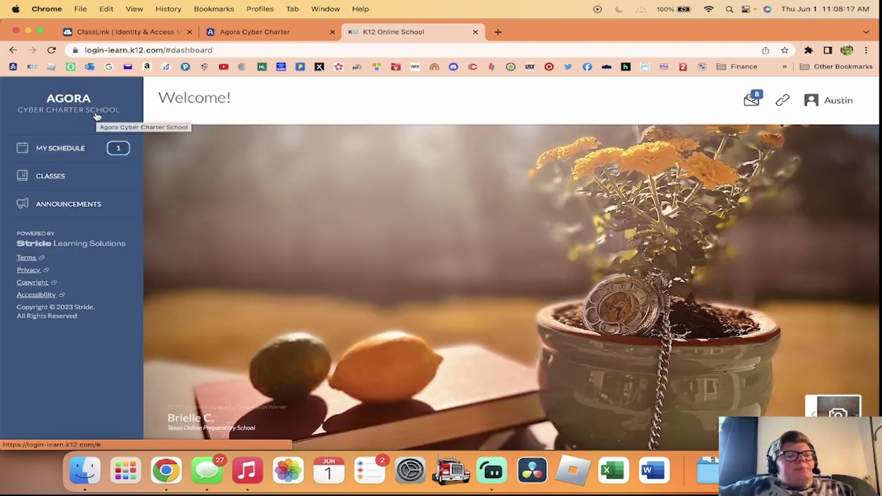
left_click(81, 153)
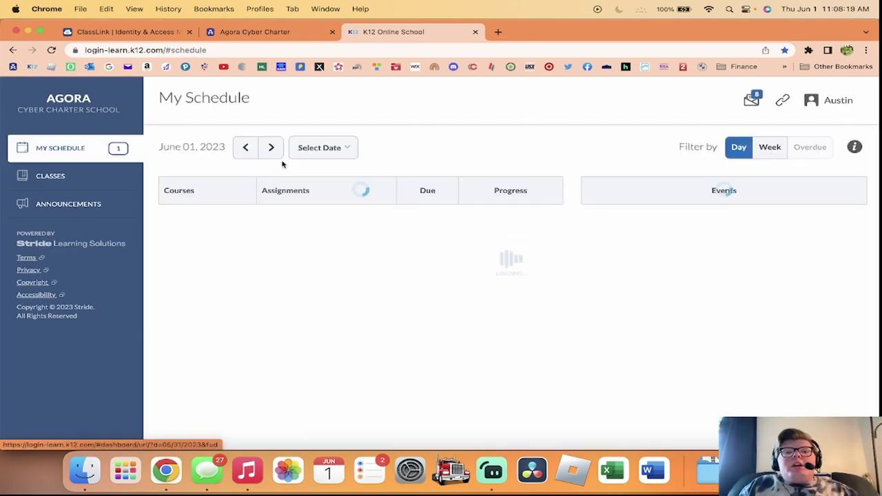
left_click(107, 104)
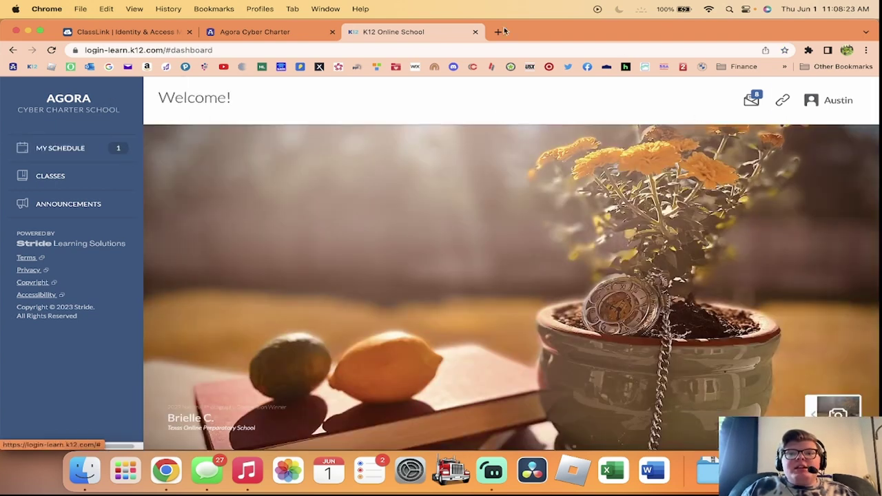
- Replace the Online School tab with a new one and open the school mailbox at outlook.office.com/mail/
left_click(474, 32)
left_click(352, 33)
type("outl")
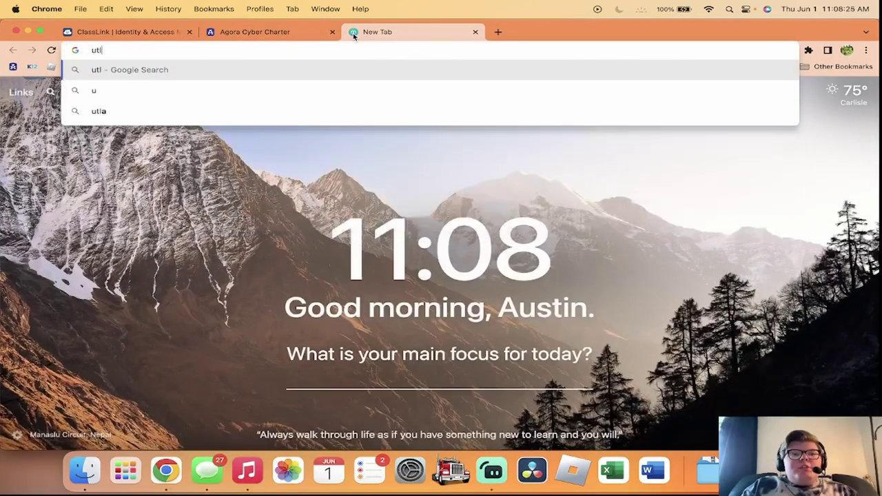
type("ook.office.com/mail/")
key("Return")
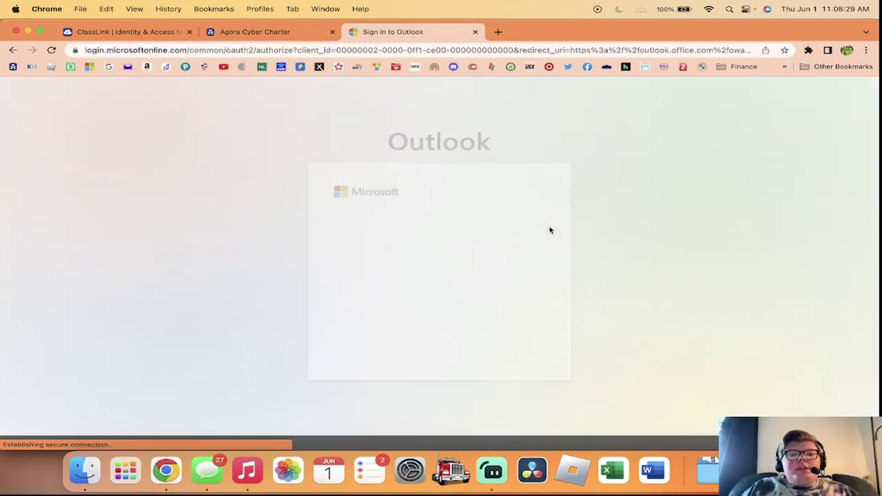
key("Return")
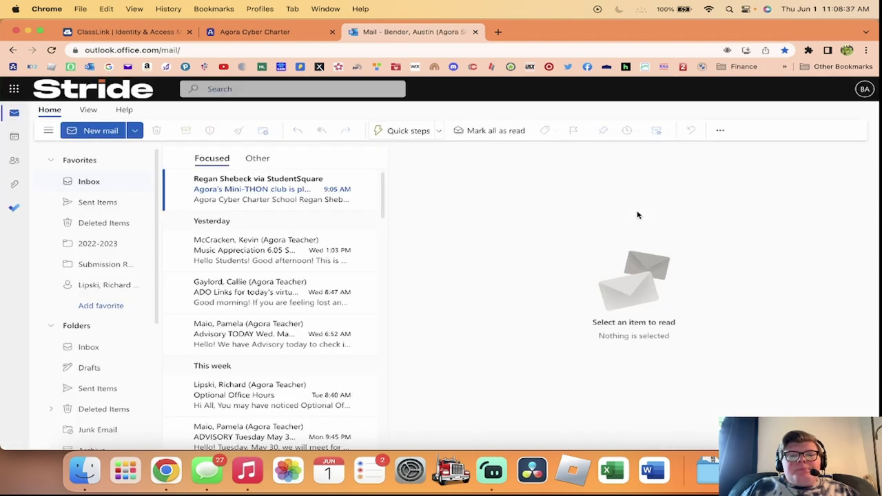
left_click(257, 204)
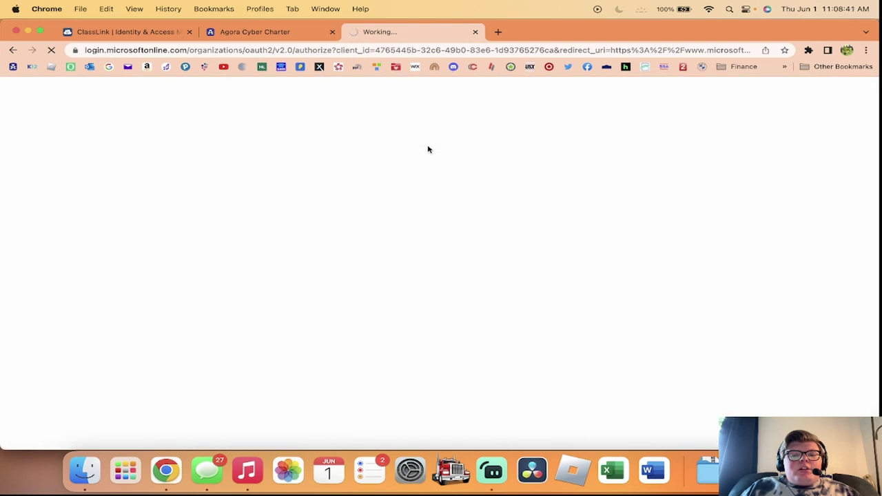
left_click(255, 32)
left_click(466, 32)
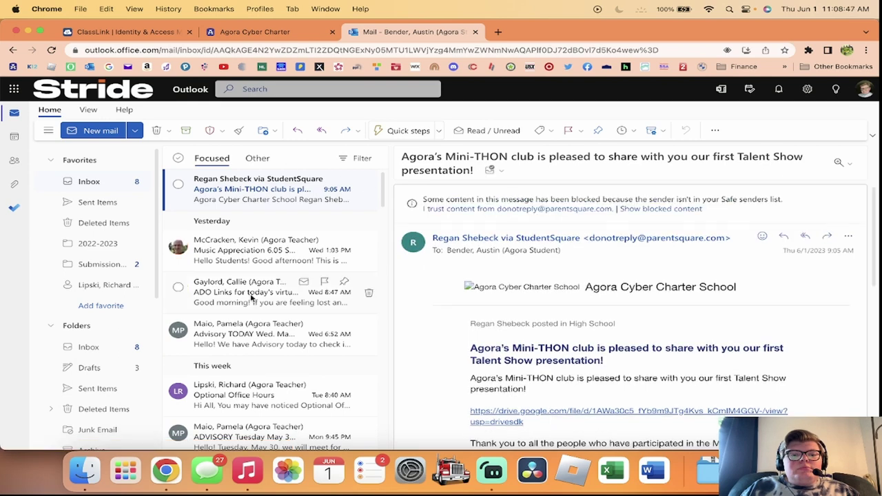
left_click(89, 347)
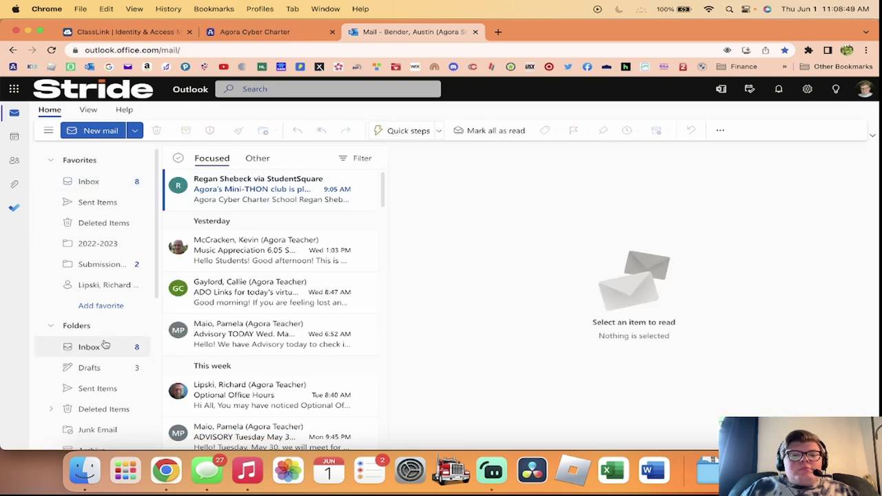
left_click(117, 184)
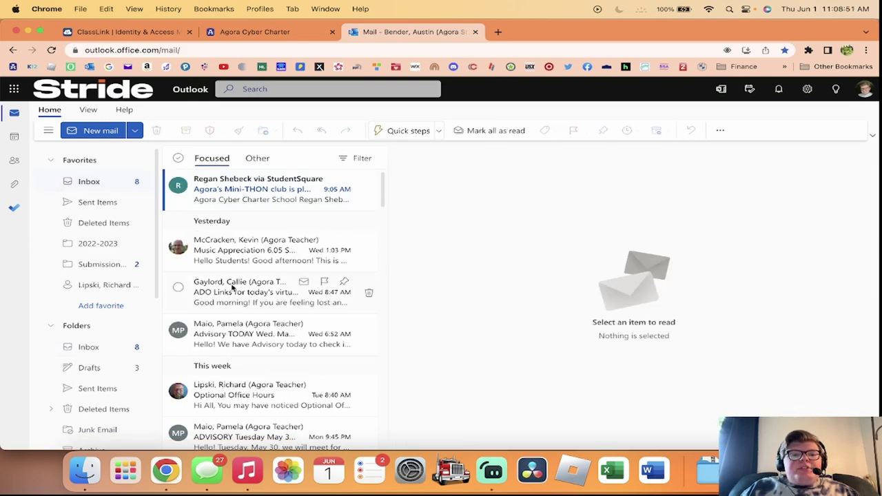
- Select all messages in the Focused inbox and look through the selected list
left_click(177, 158)
scroll(207, 234, "down", 10)
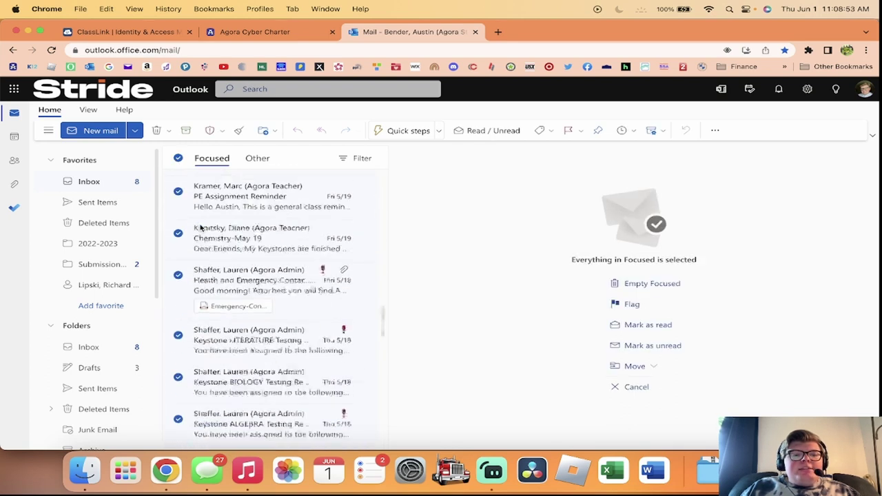
scroll(208, 235, "up", 5)
scroll(206, 237, "down", 8)
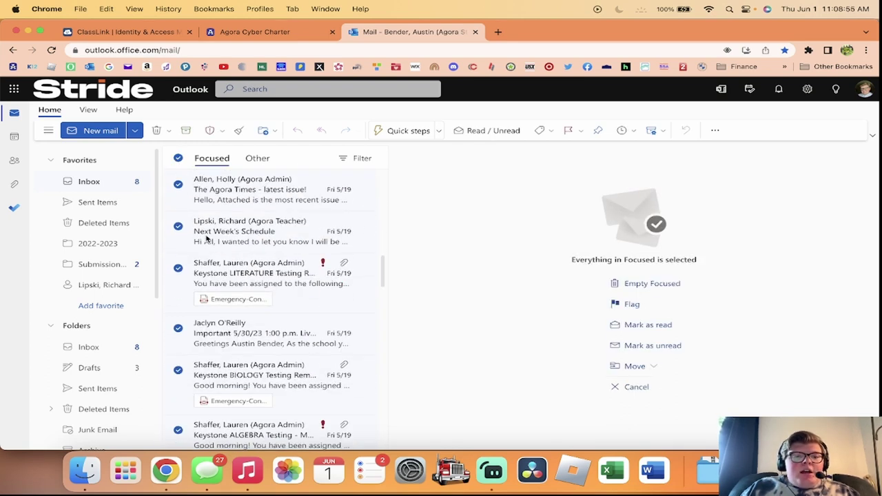
scroll(206, 238, "up", 5)
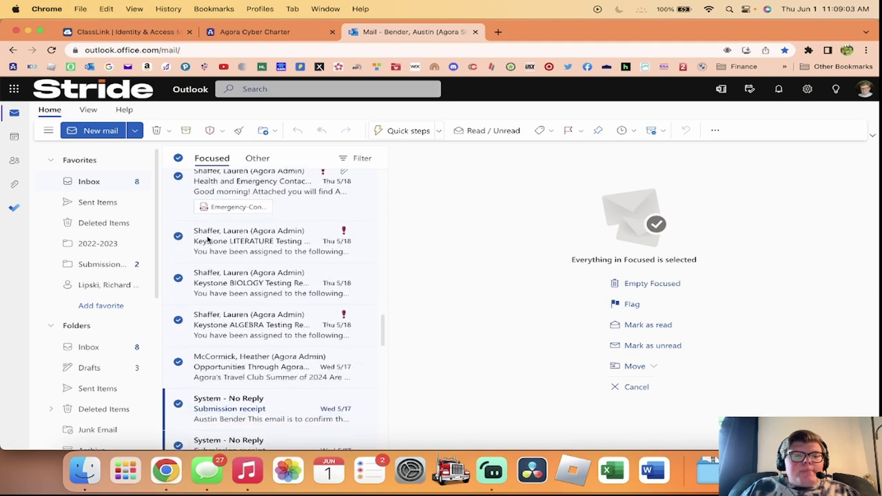
- Exclude the submission receipts from the Focused inbox selection and move the other selected messages to the 2022-2023 folder
left_click(178, 247)
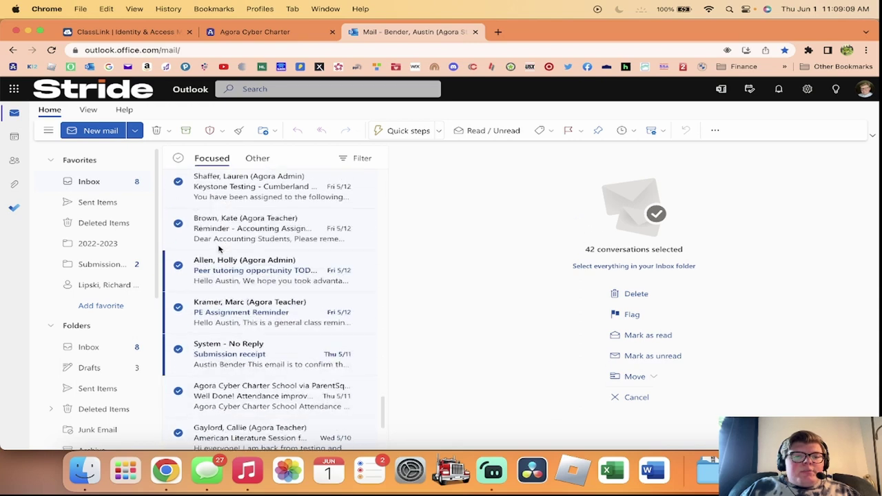
left_click(178, 268)
scroll(221, 267, "down", 2)
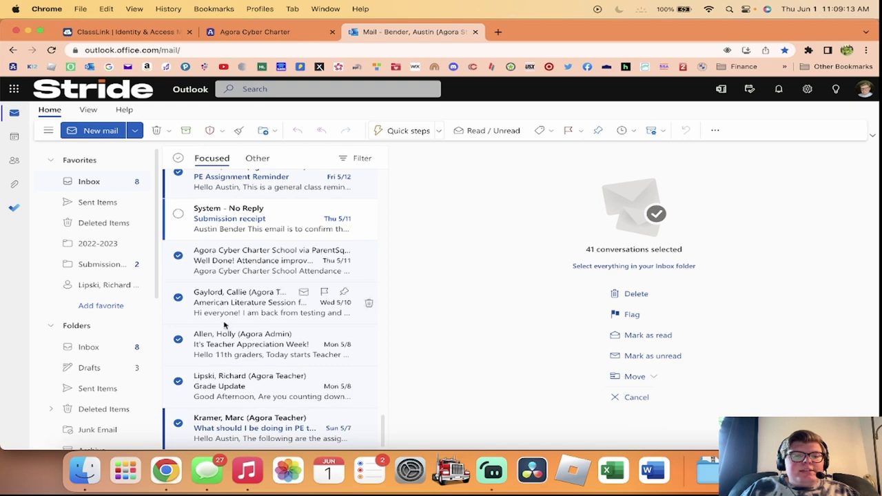
left_click(264, 131)
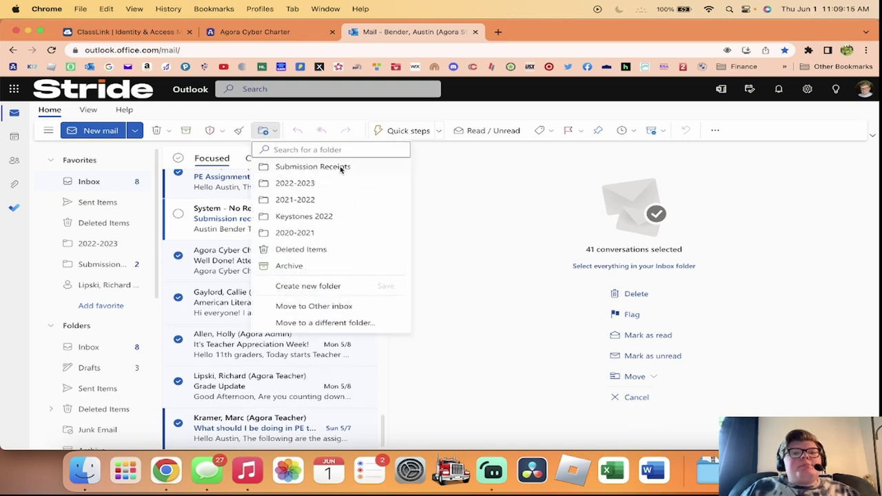
left_click(294, 183)
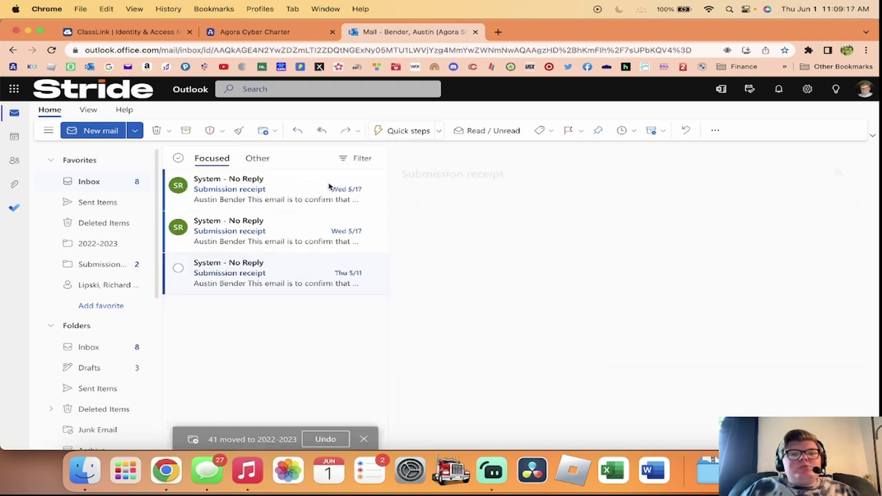
- Move the submission receipts remaining in the Focused inbox to the Submission Receipts folder
left_click(179, 228)
left_click(178, 184)
left_click(264, 130)
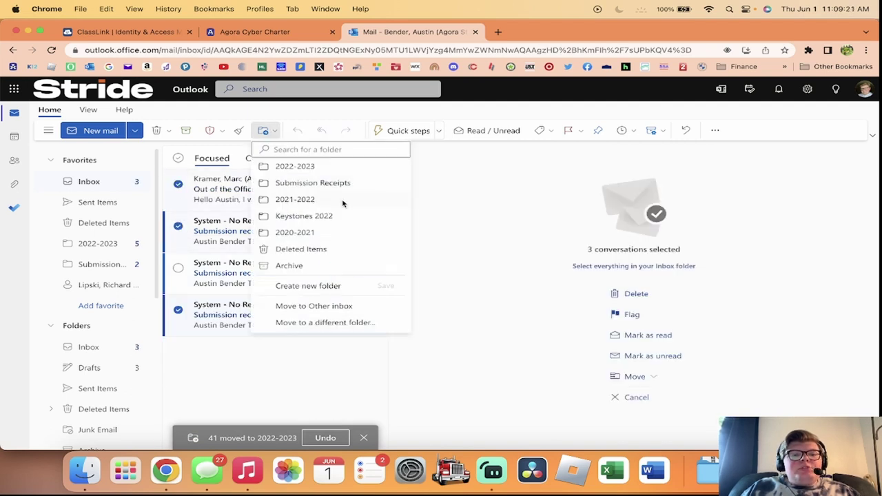
left_click(320, 183)
left_click(177, 184)
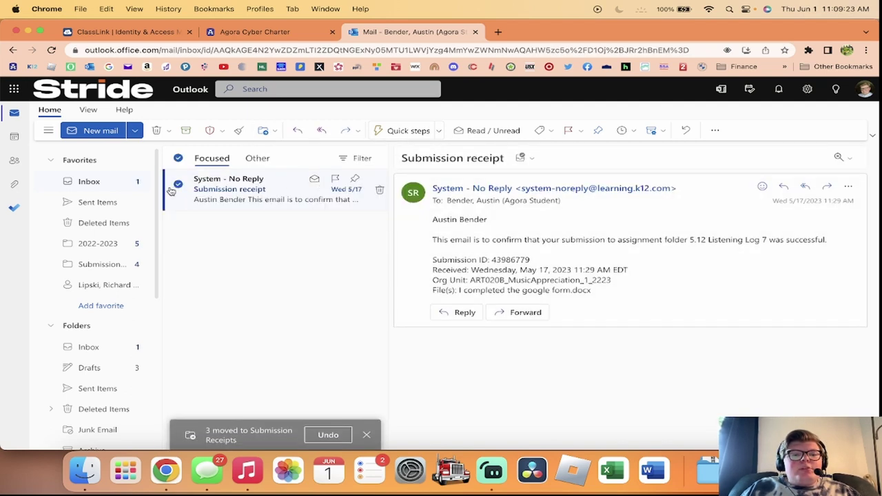
left_click(264, 130)
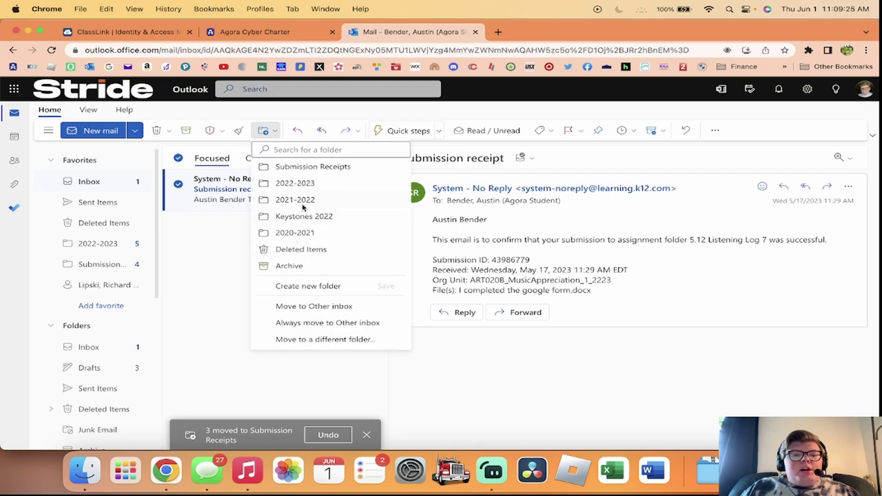
left_click(309, 169)
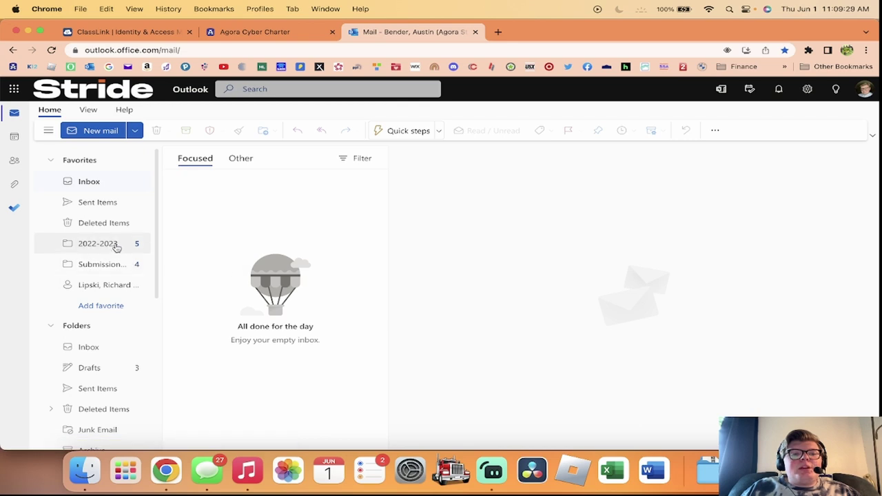
- Check the messages in the 2022-2023 folder and mark all of its conversations as read
left_click(117, 245)
left_click(241, 196)
scroll(241, 234, "down", 3)
scroll(241, 259, "down", 1)
scroll(237, 268, "up", 4)
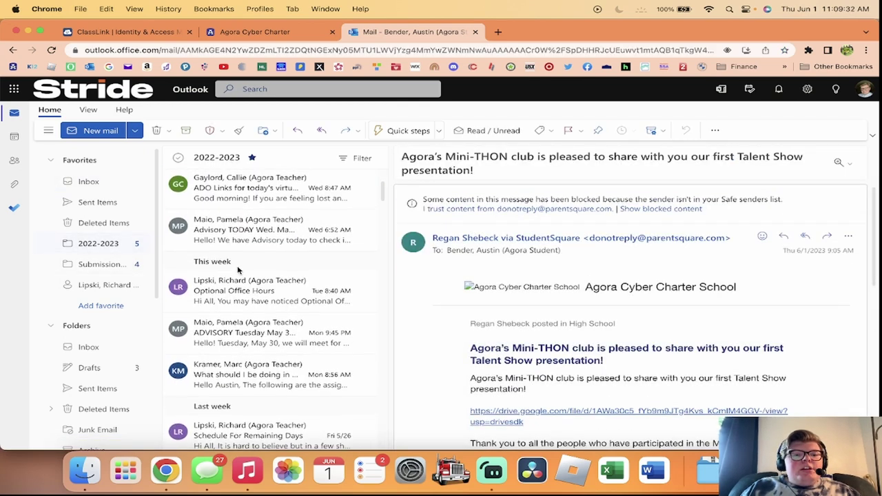
left_click(178, 158)
left_click(505, 130)
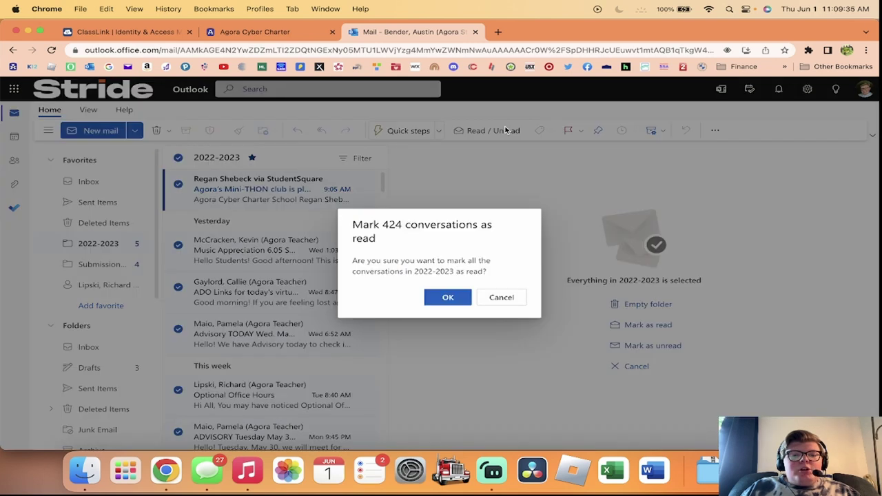
left_click(444, 296)
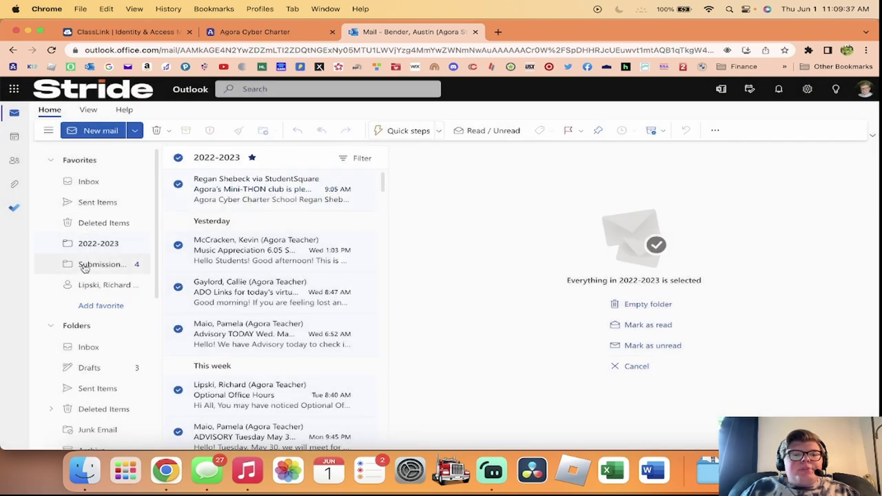
- Mark all conversations in the Submission Receipts folder as read
left_click(89, 270)
left_click(179, 158)
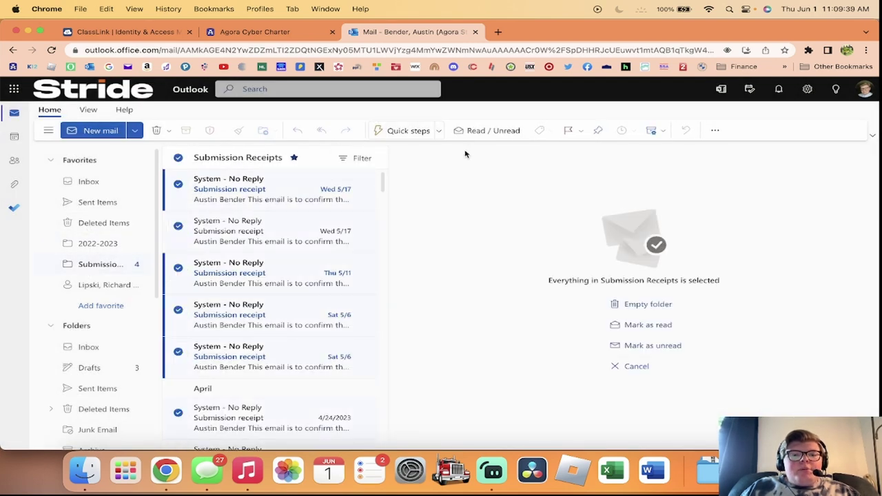
left_click(491, 132)
left_click(447, 297)
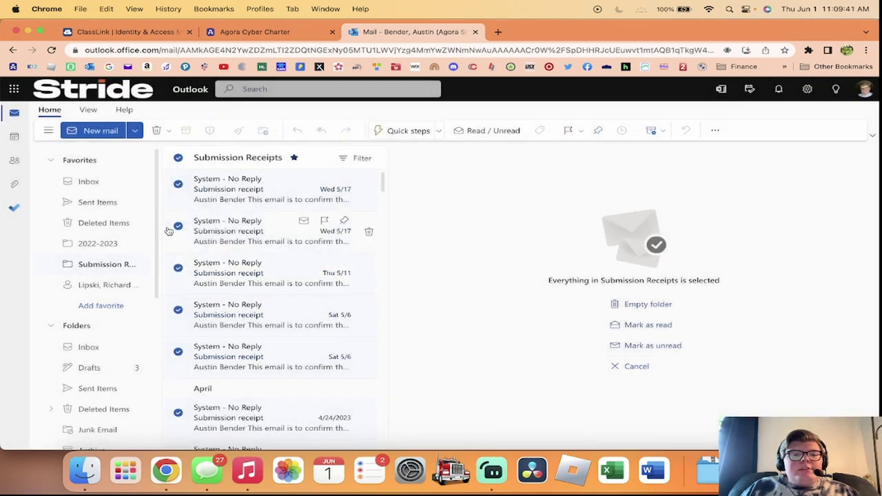
- Check the Deleted Items and Drafts folders and return to the Inbox
left_click(121, 226)
left_click(112, 367)
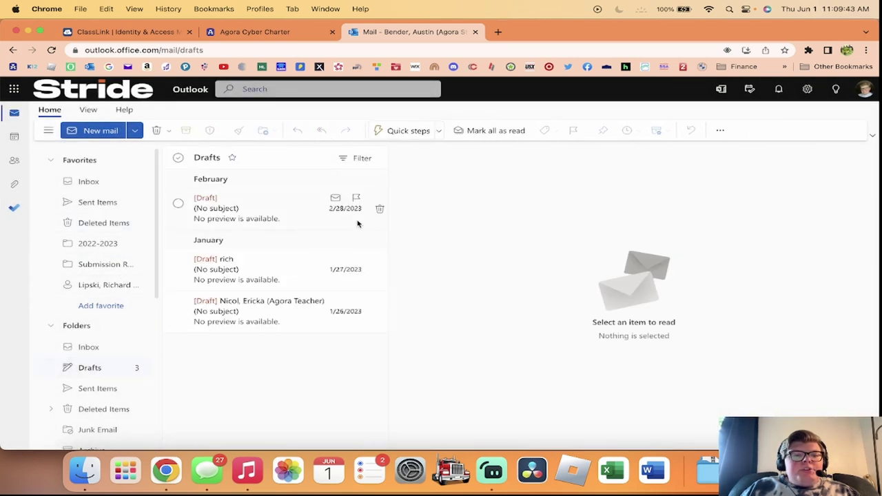
left_click(91, 181)
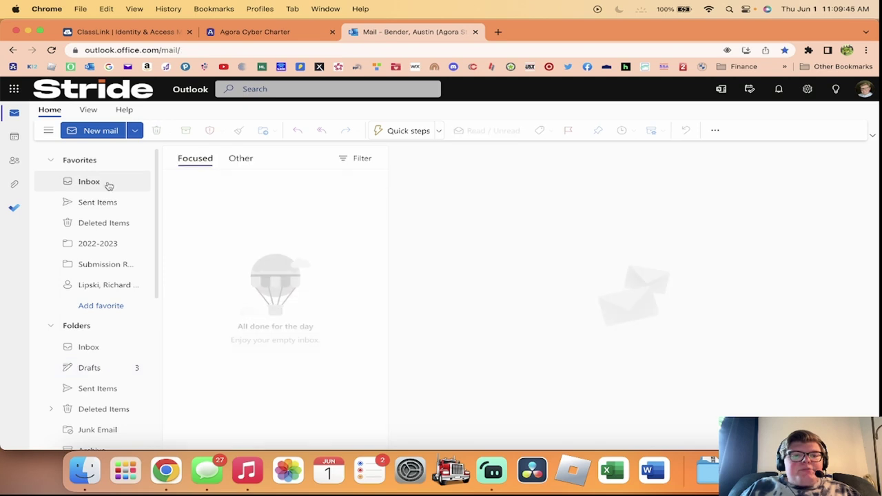
- Look through the archived school-year folders from 2019-2020 to 2022-2023, Conversation History and Keystones 2022
scroll(137, 255, "down", 3)
scroll(129, 242, "down", 5)
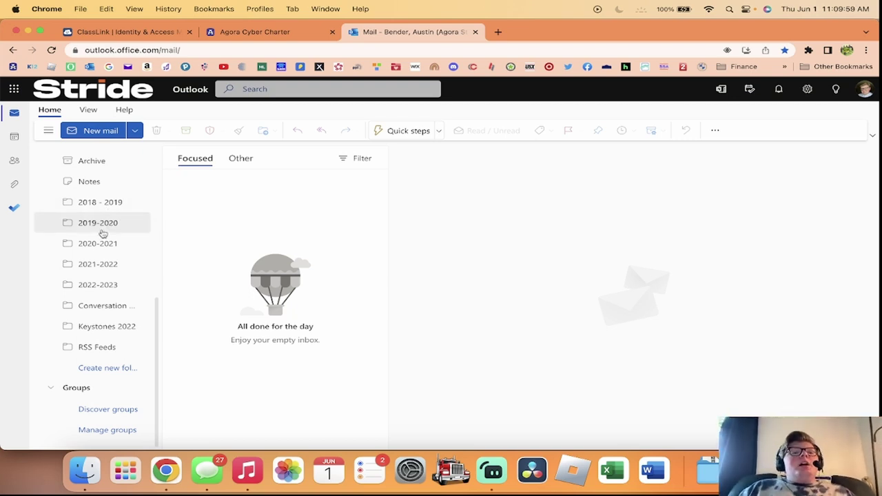
left_click(106, 233)
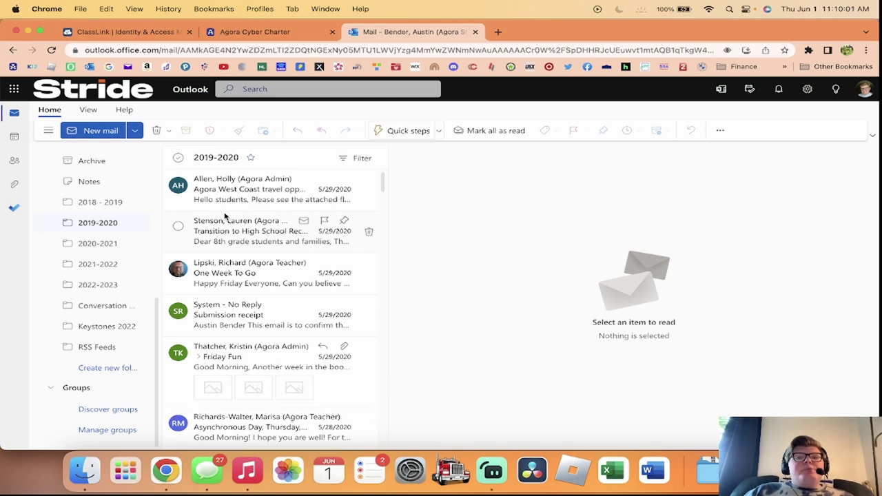
left_click(128, 246)
left_click(109, 288)
left_click(112, 270)
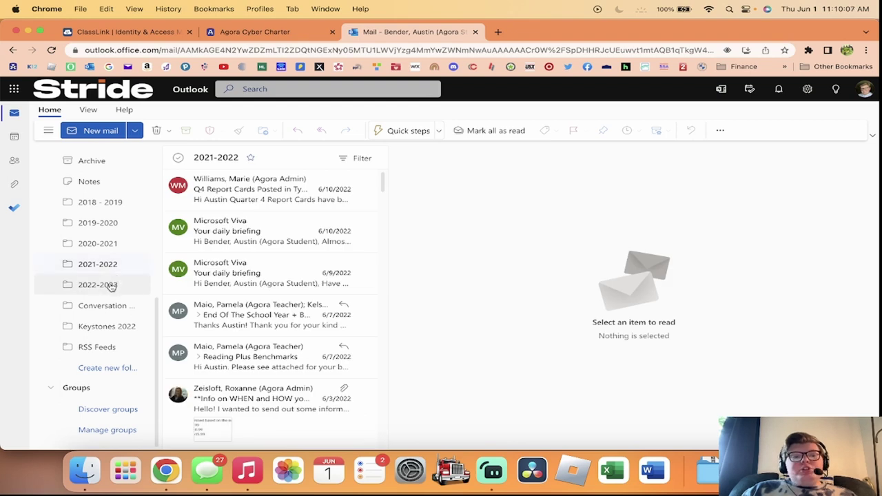
left_click(112, 286)
left_click(105, 306)
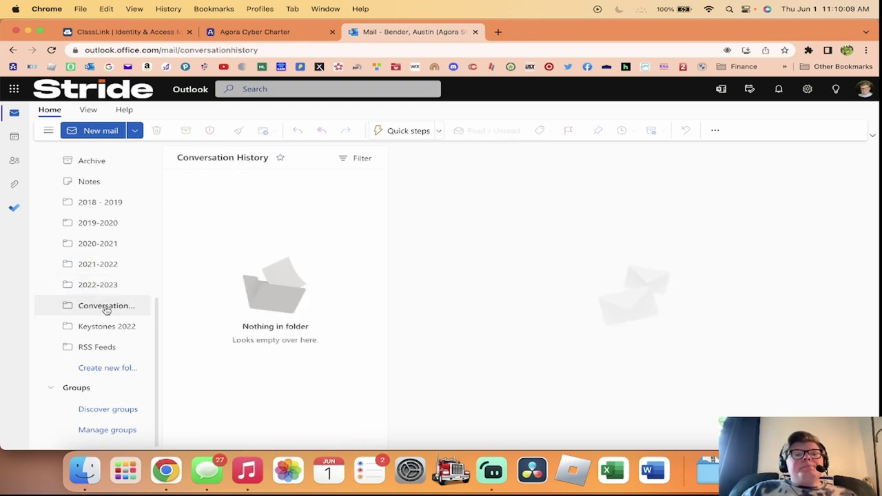
left_click(108, 325)
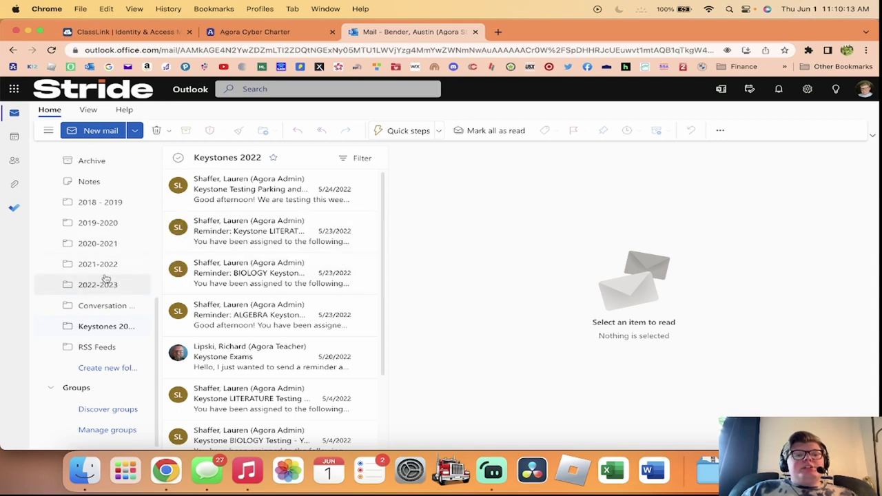
left_click(106, 244)
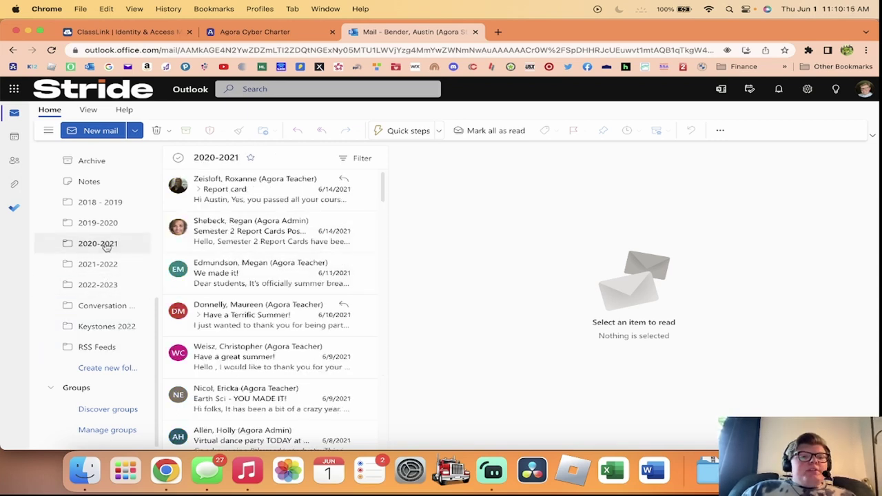
- In the 2022-2023 folder, select the May 19 Keystone Literature, Biology and Algebra testing emails
left_click(96, 284)
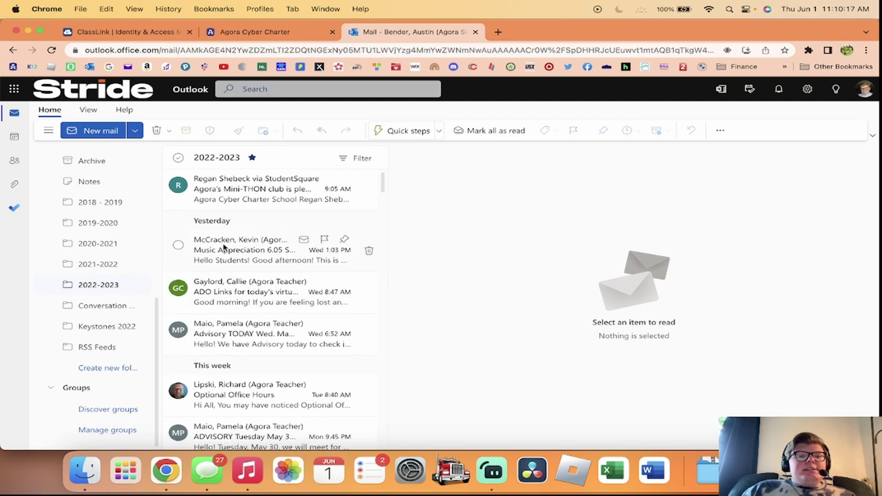
scroll(227, 259, "down", 3)
scroll(206, 249, "down", 2)
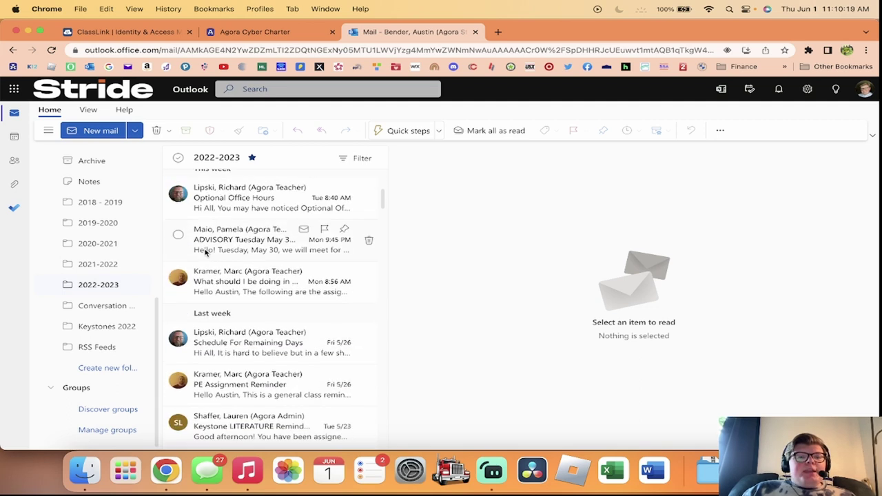
scroll(204, 253, "down", 1)
scroll(205, 252, "down", 5)
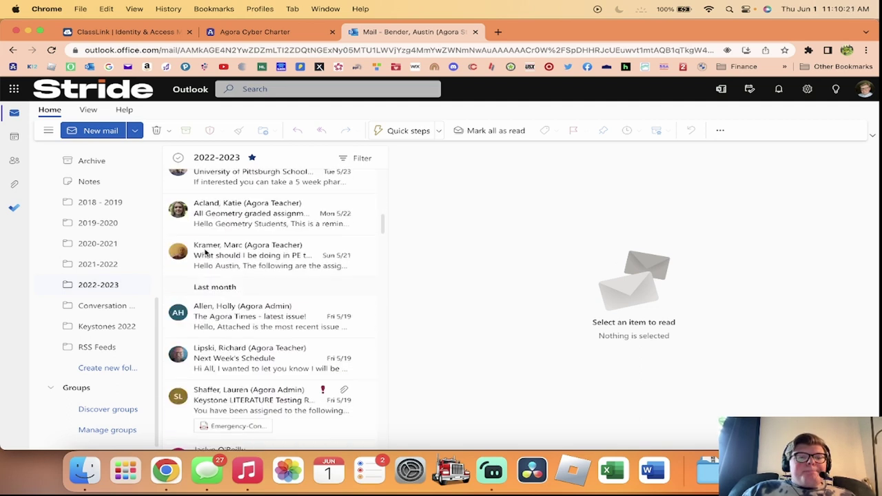
scroll(205, 253, "down", 2)
left_click(177, 274)
scroll(179, 276, "down", 3)
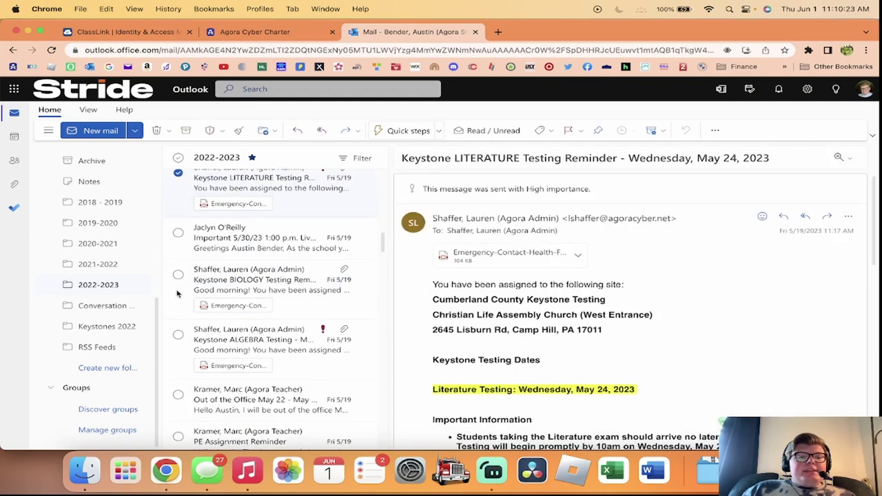
left_click(178, 277)
scroll(184, 279, "down", 1)
scroll(184, 279, "down", 1)
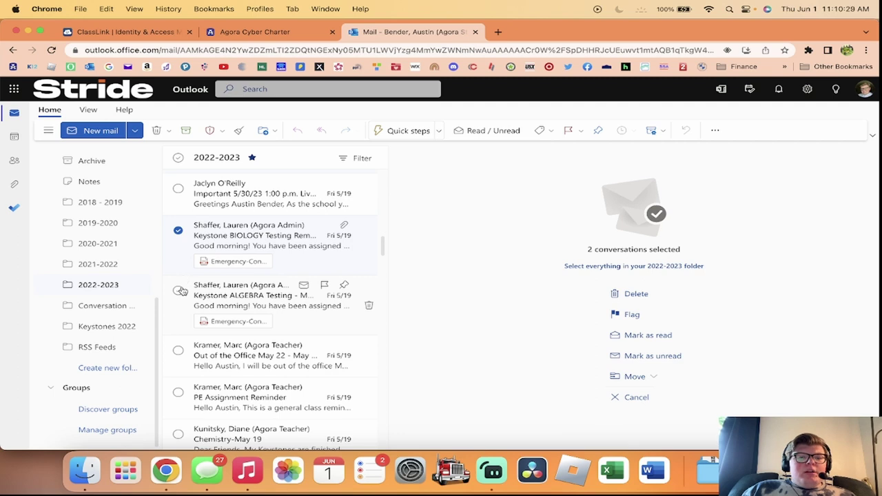
left_click(179, 290)
- Add the May 18 health and emergency contact email and the Keystone Literature, Biology and Algebra testing emails to the selection
scroll(180, 303, "down", 5)
left_click(179, 348)
scroll(184, 330, "down", 4)
left_click(179, 311)
scroll(180, 333, "down", 1)
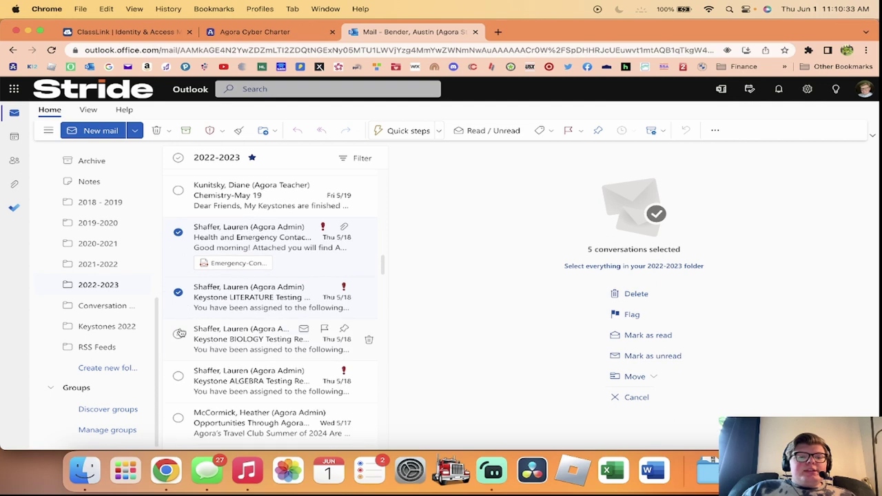
left_click(178, 377)
scroll(183, 358, "down", 5)
- Add the May 17 Keystone transportation form email and the May 12 emergency contact and Keystone testing emails to the selection
left_click(177, 322)
scroll(190, 331, "down", 3)
scroll(199, 337, "down", 3)
left_click(178, 378)
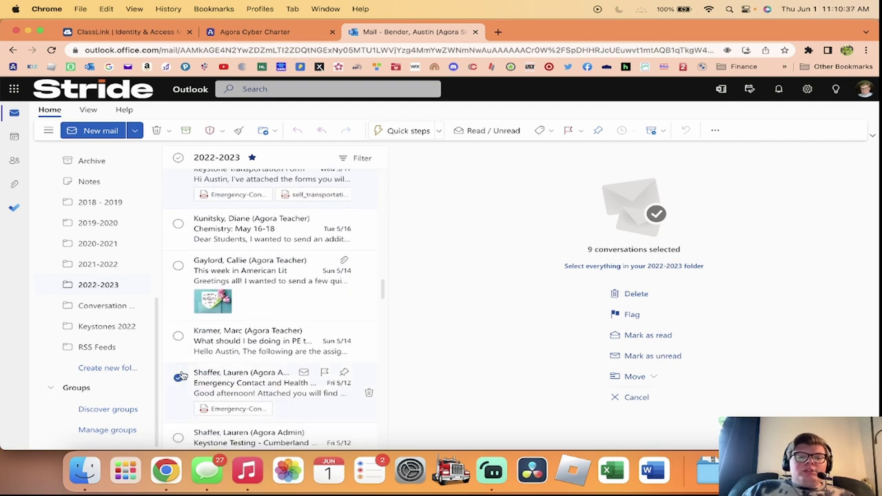
scroll(190, 370, "down", 4)
left_click(179, 339)
scroll(184, 372, "down", 4)
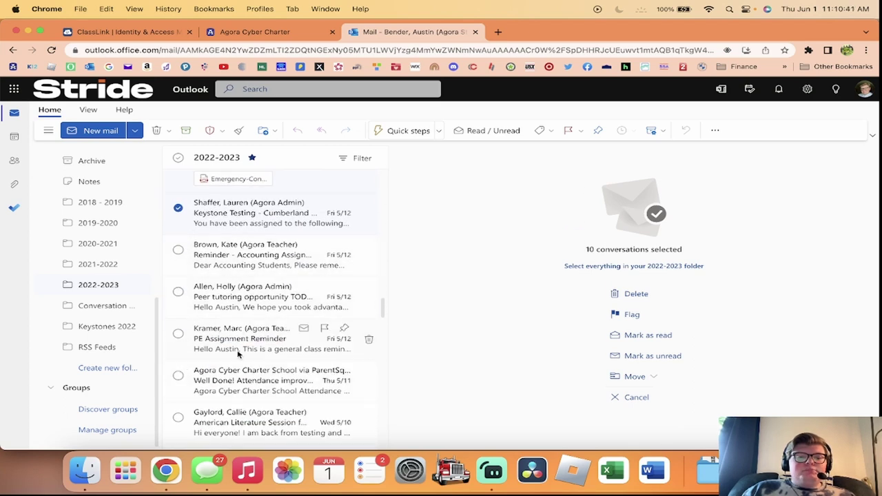
scroll(238, 364, "down", 2)
scroll(238, 363, "down", 5)
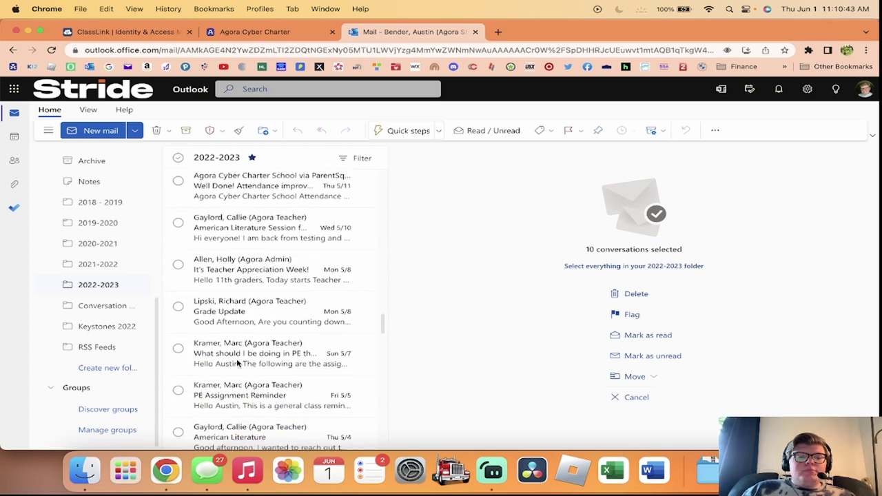
scroll(238, 363, "down", 5)
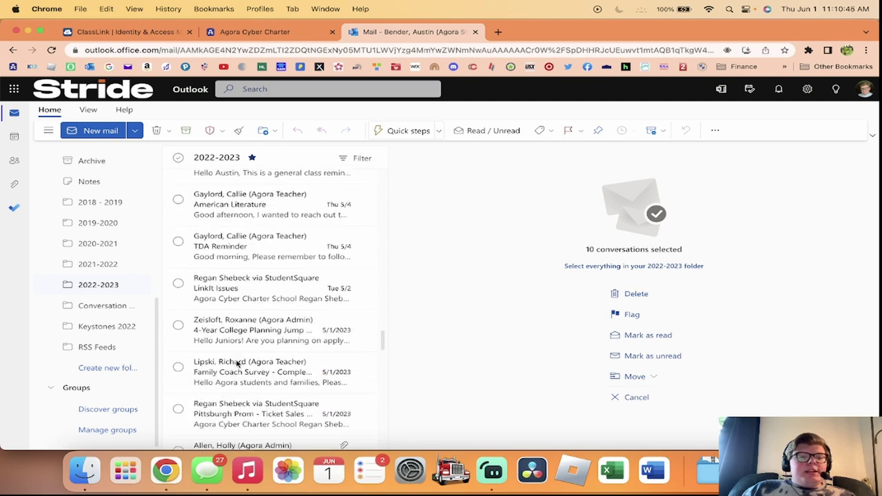
- Move the selected Keystone emails into a new folder named Keystones 2023
left_click(263, 130)
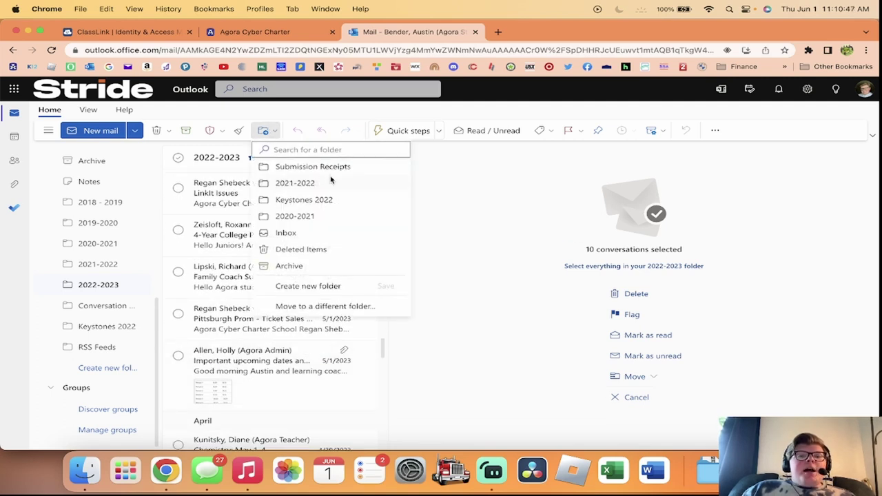
left_click(307, 285)
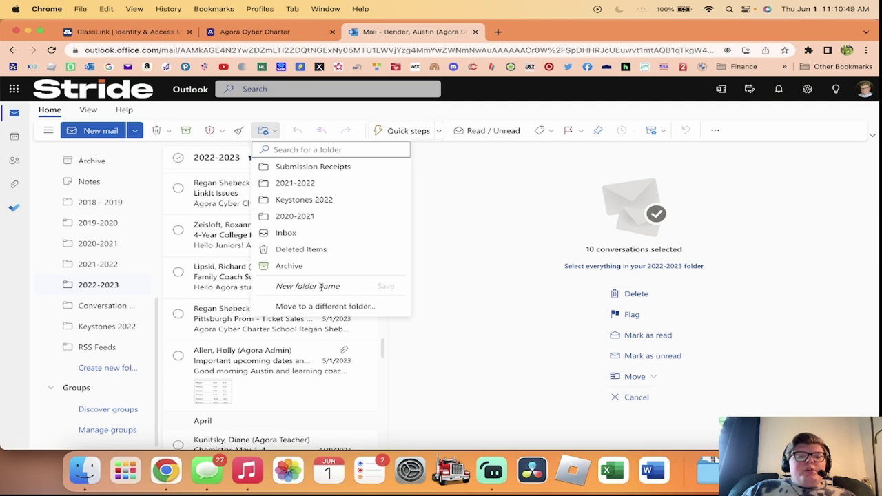
type("A")
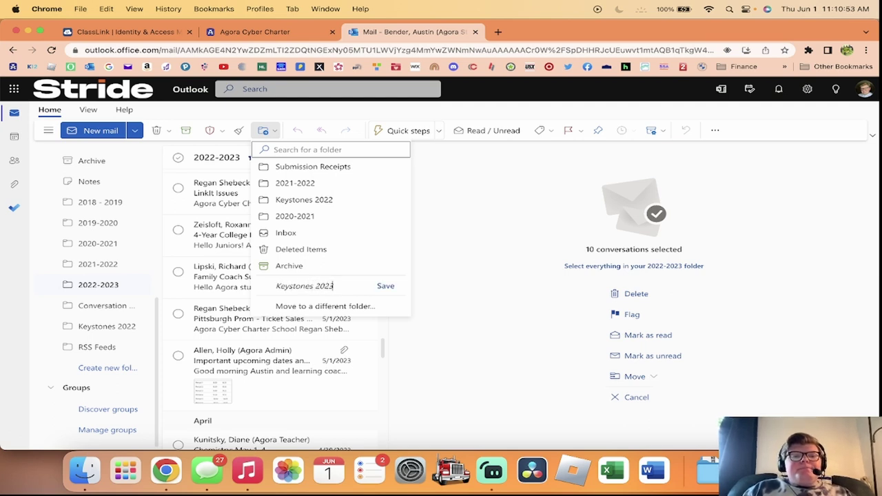
left_click(383, 286)
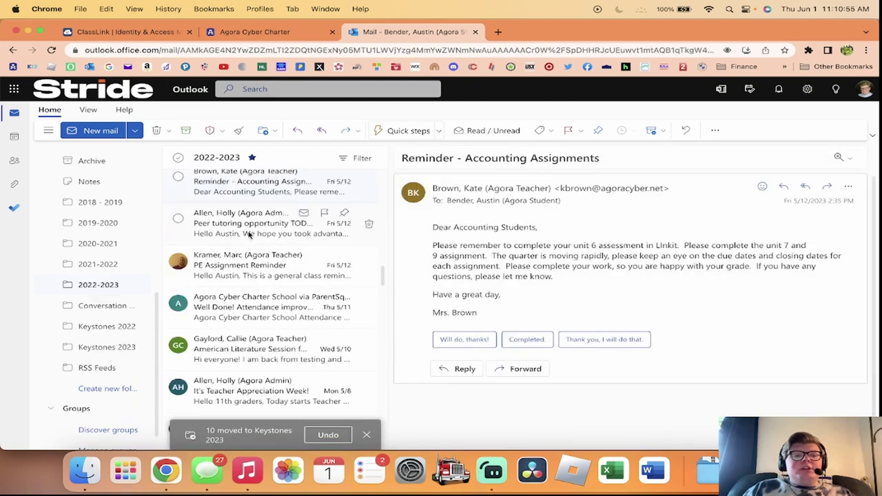
- Check the Keystones 2023 mail folder and return to the empty Inbox to review the folder list
left_click(110, 348)
scroll(98, 227, "up", 5)
scroll(98, 227, "up", 3)
left_click(87, 180)
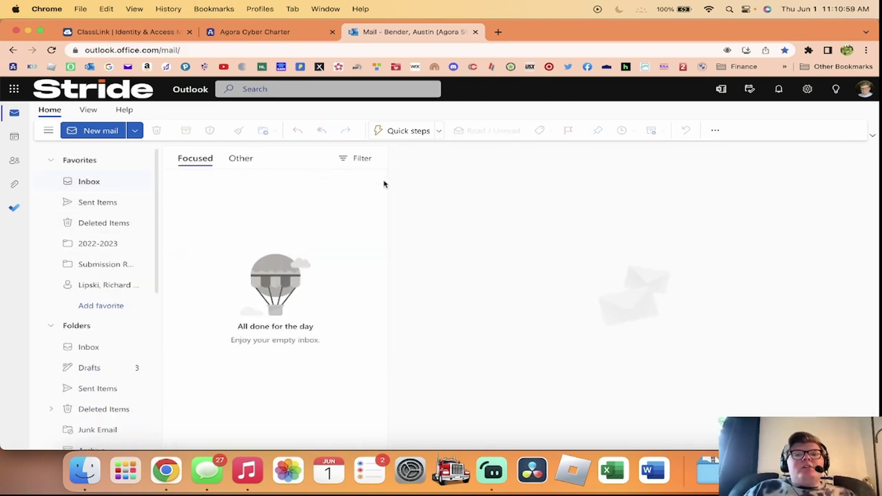
scroll(99, 288, "down", 5)
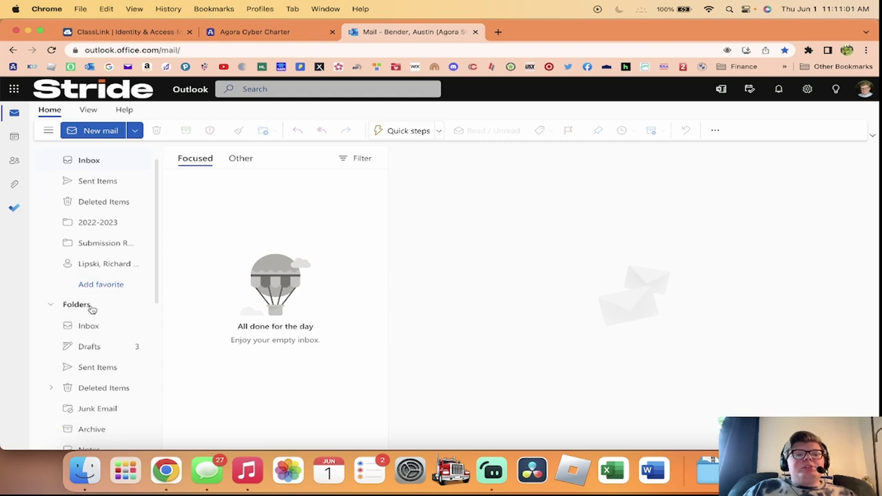
scroll(88, 325, "up", 5)
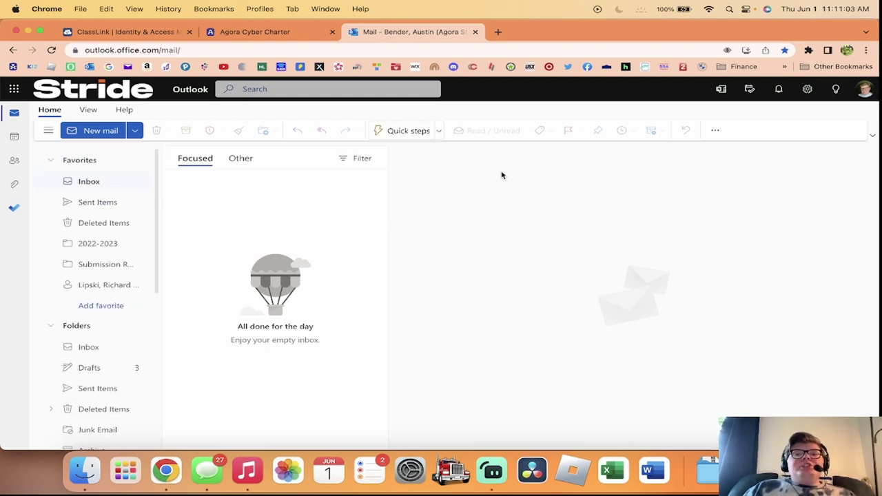
- Close the Outlook mail tab and minimize the browser window to show the desktop
left_click(475, 32)
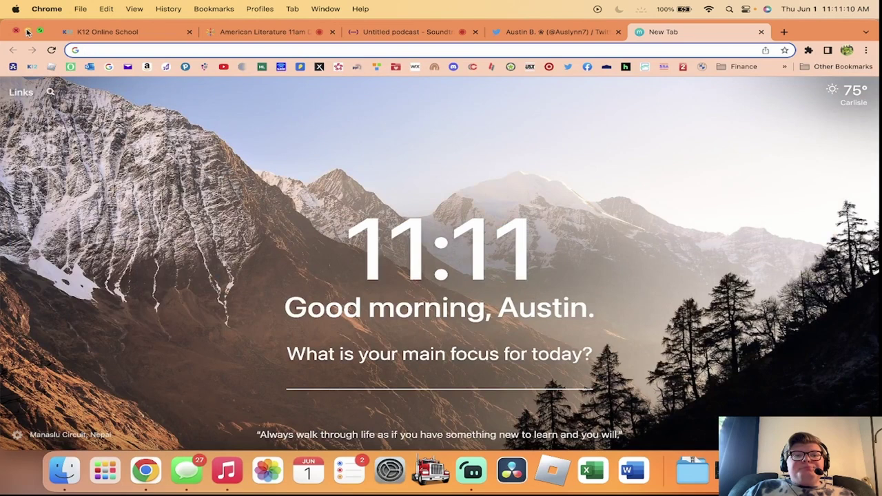
left_click(28, 32)
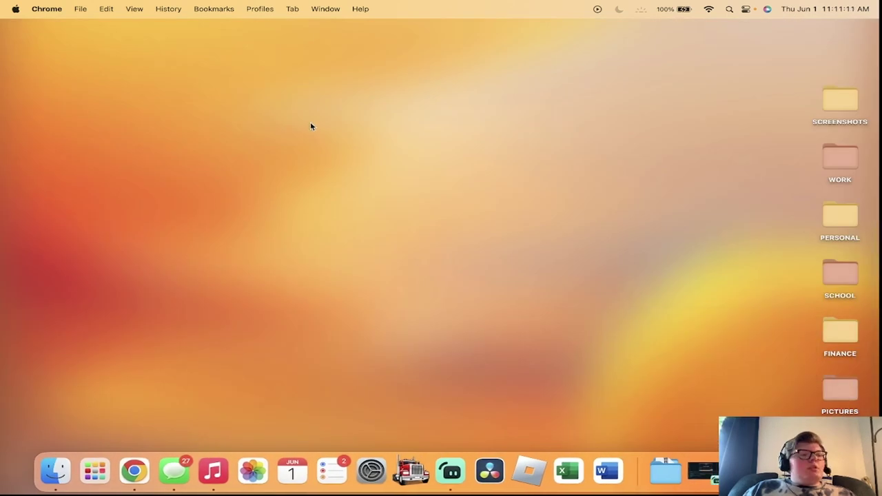
left_click(310, 121)
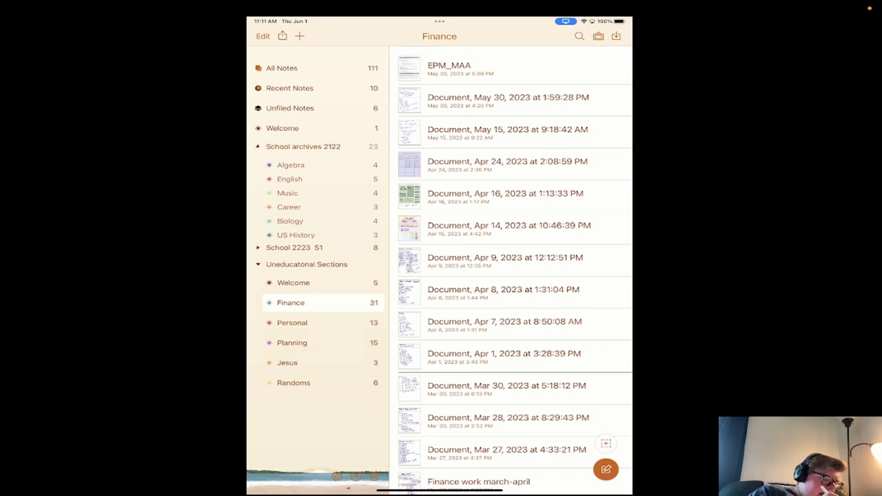
- In Notability on the iPad, collapse the School archives 2122 divider and look through the subjects in School 2223 S1
left_click(257, 146)
left_click(257, 163)
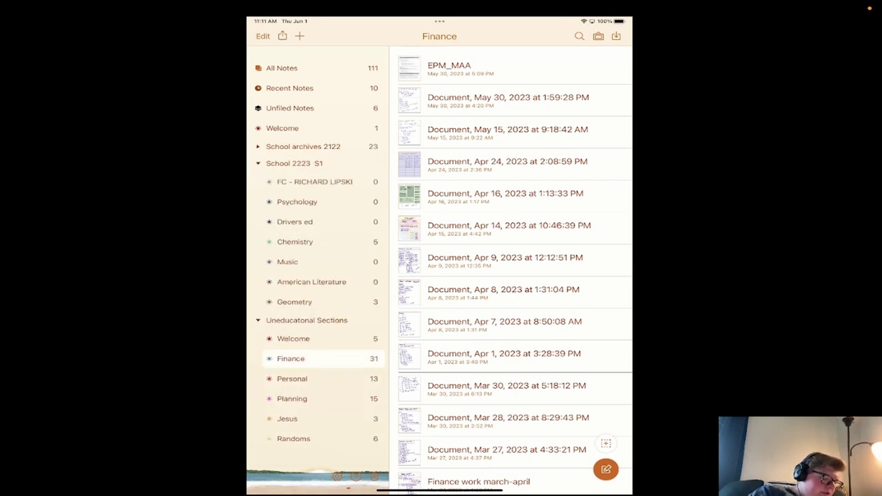
left_click(258, 163)
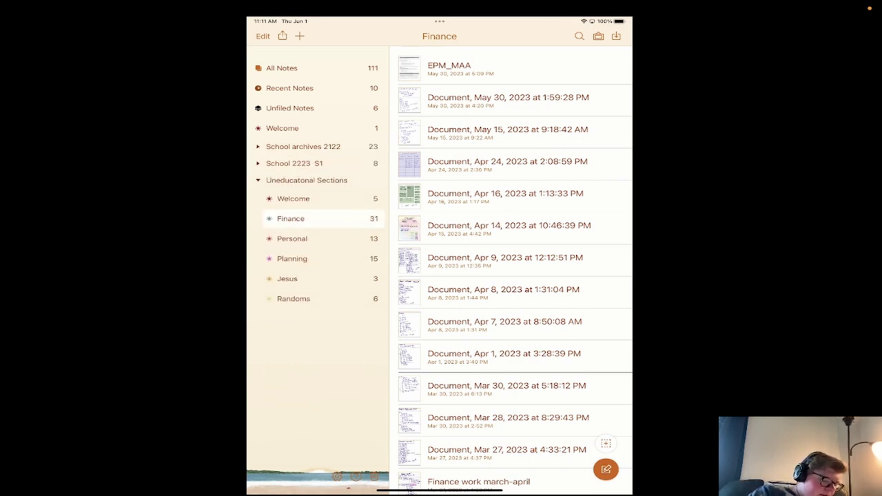
left_click(258, 163)
left_click(257, 163)
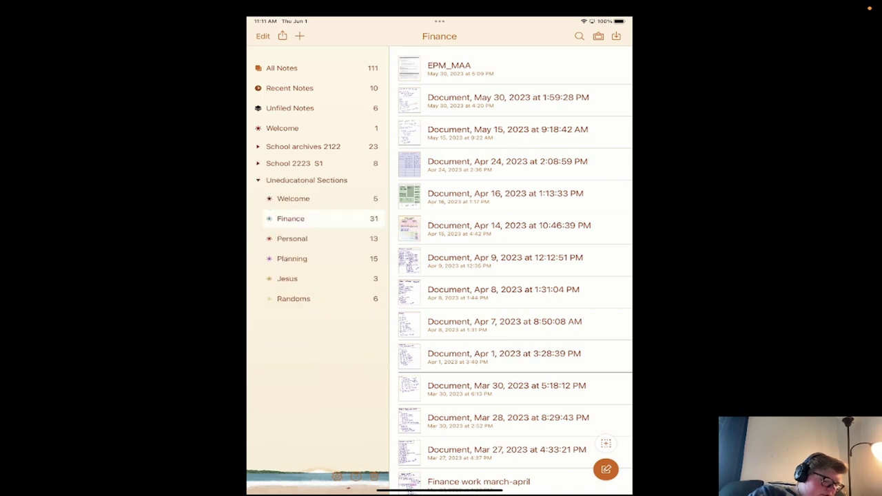
left_click(257, 163)
left_click(257, 164)
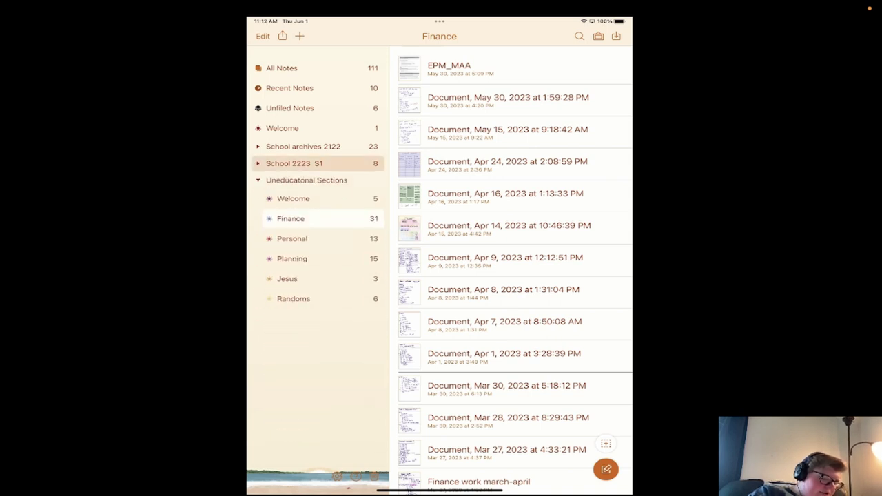
left_click(257, 164)
- Rename the School 2223 S1 divider to School 2223 S2
right_click(294, 164)
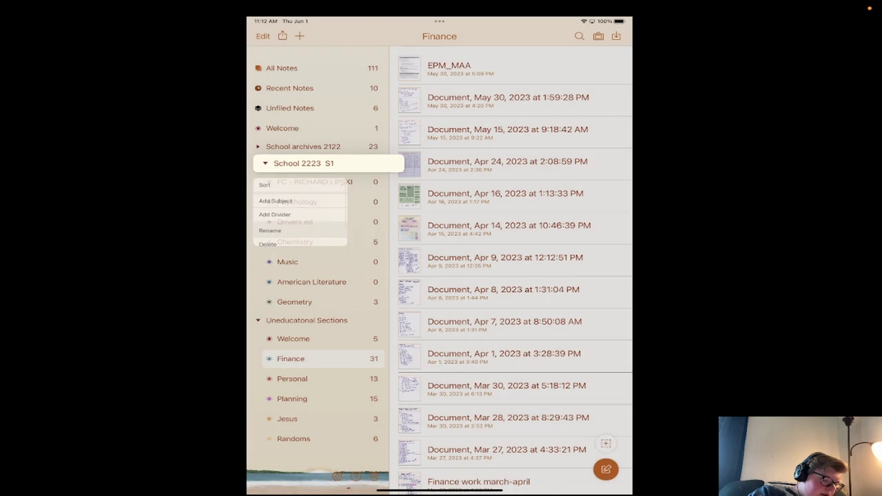
left_click(269, 230)
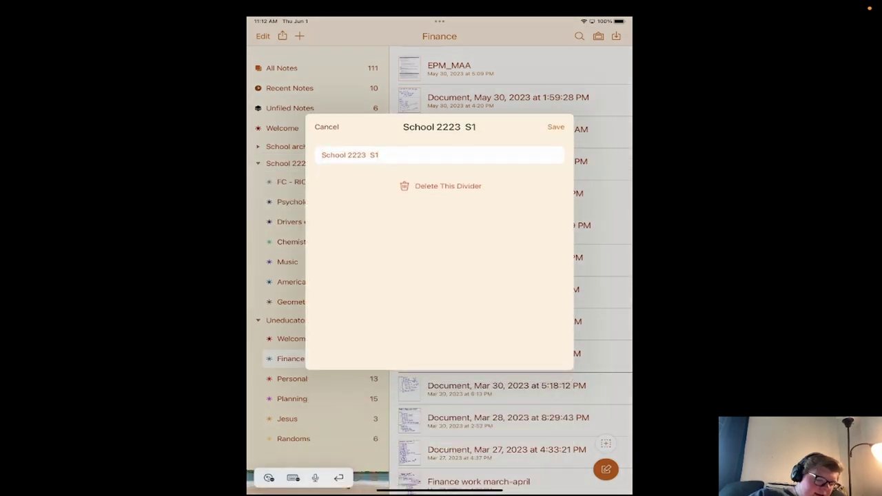
key("BackSpace")
key("BackSpace")
key("BackSpace")
key("BackSpace")
key("BackSpace")
key("BackSpace")
type("sa")
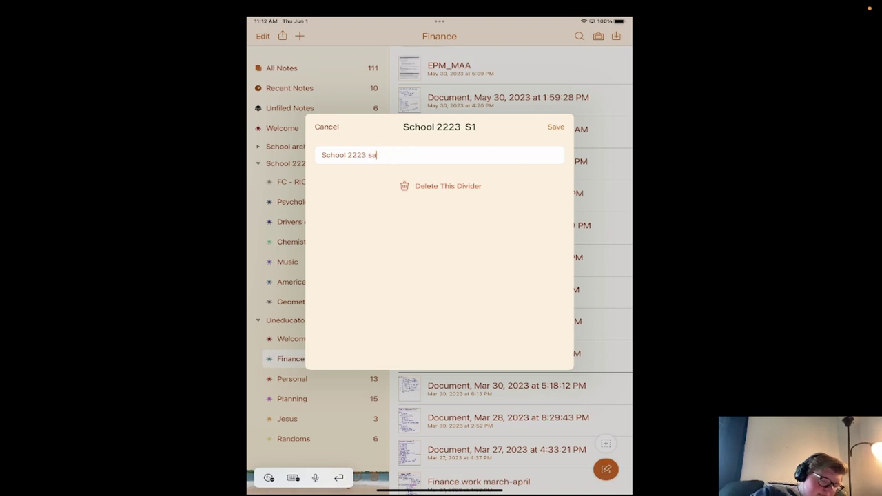
key("BackSpace")
key("BackSpace")
key("BackSpace")
type("S2")
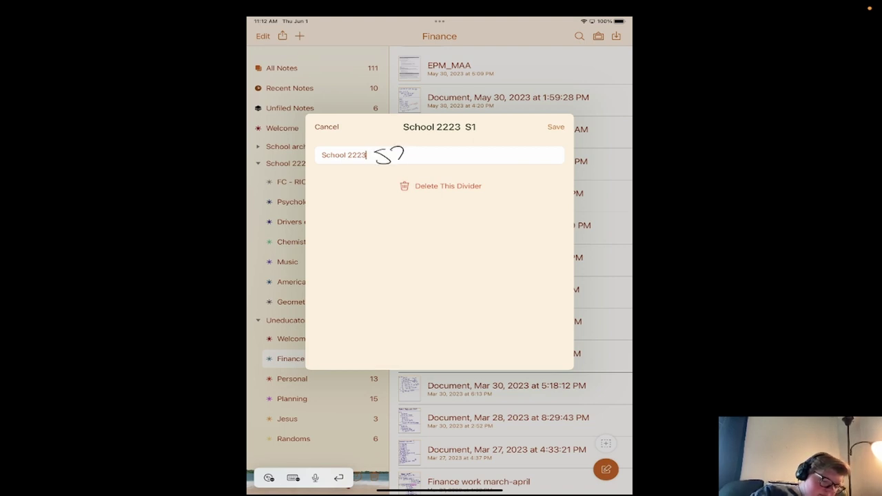
key("BackSpace")
key("BackSpace")
key("BackSpace")
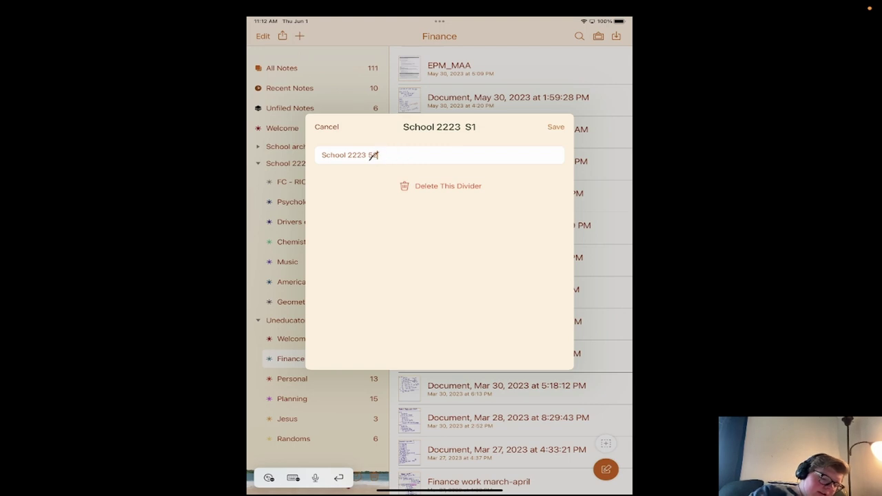
type("S2")
key("Return")
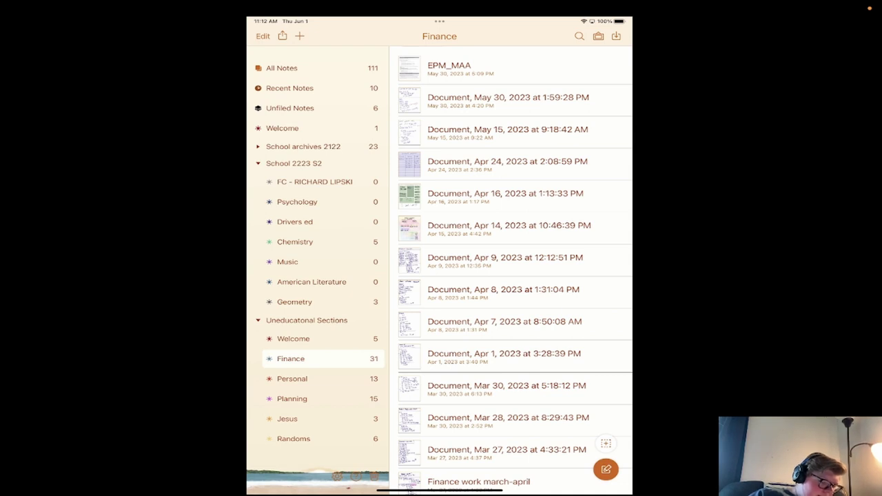
- Rename the 2022-2023 school divider to School 2223 archives
left_click(257, 164)
left_click(258, 163)
right_click(294, 164)
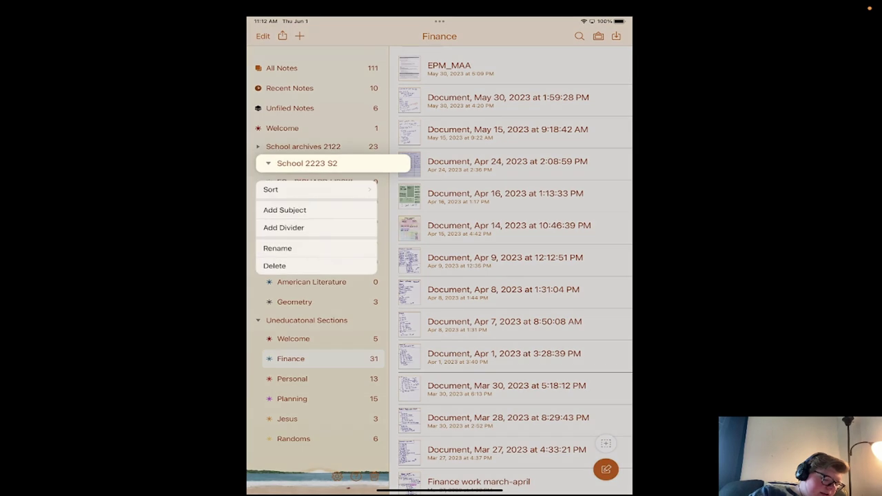
left_click(277, 248)
left_click(377, 155)
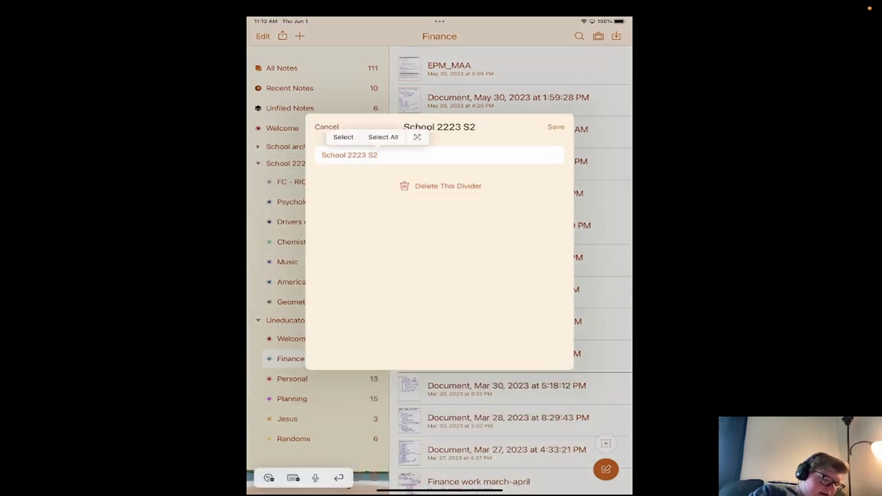
key("BackSpace")
key("BackSpace")
key("BackSpace")
mouse_move(398, 144)
left_mouse_down()
mouse_move(391, 162)
mouse_move(404, 163)
mouse_move(412, 147)
mouse_move(438, 162)
left_mouse_up()
mouse_move(429, 155)
left_mouse_down()
mouse_move(445, 164)
mouse_move(456, 147)
left_mouse_up()
left_click_drag(457, 147, 460, 166)
left_click_drag(475, 148, 465, 163)
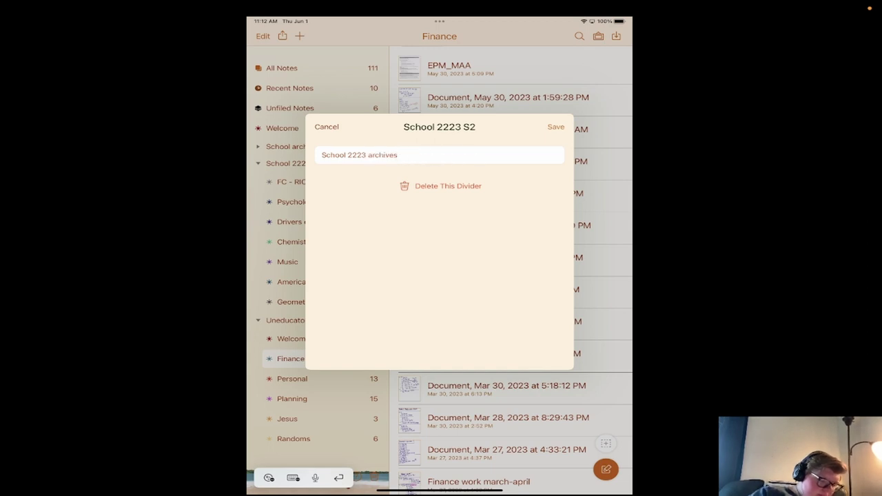
key("Return")
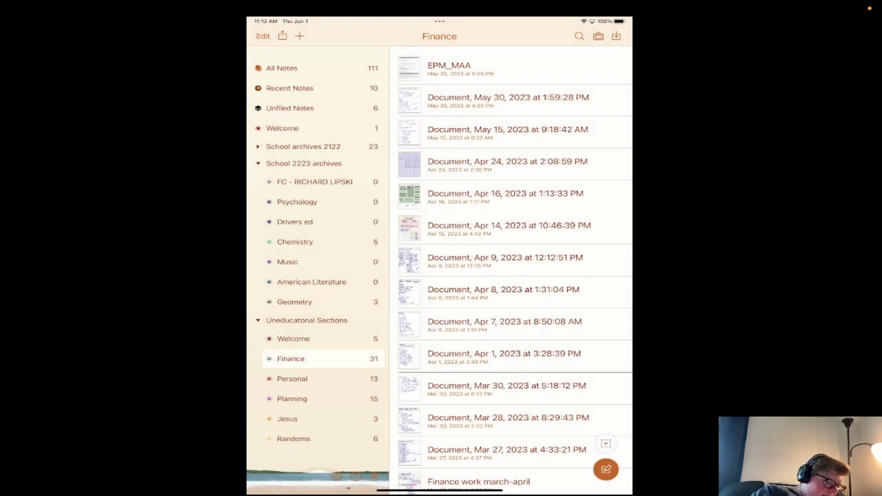
- Collapse School 2223 archives and add a new divider named Archives
left_click(258, 163)
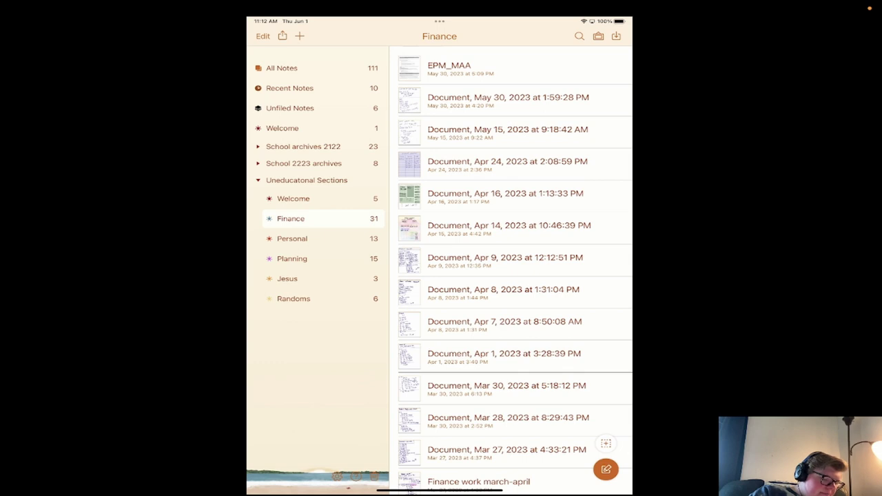
left_click(299, 36)
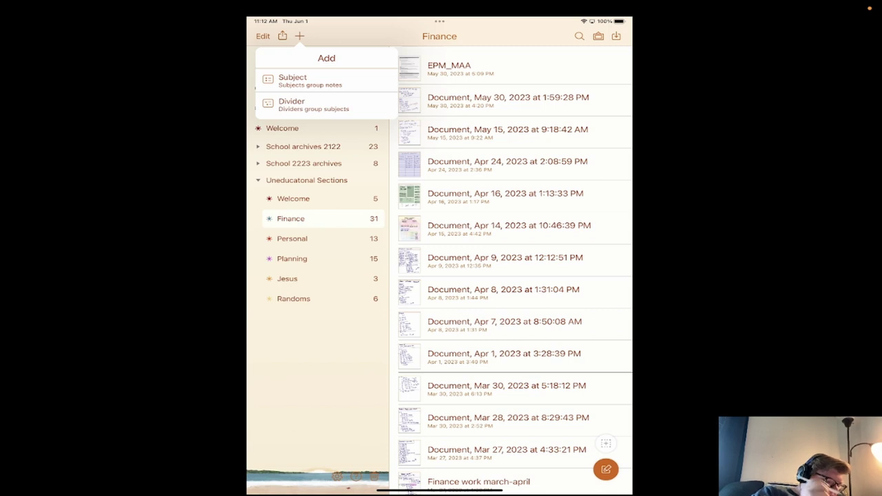
left_click(292, 80)
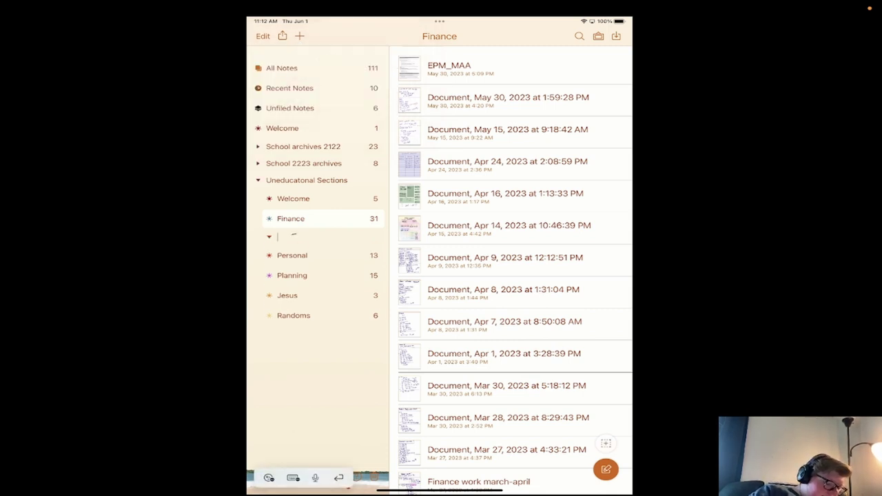
mouse_move(285, 246)
left_mouse_down()
mouse_move(312, 233)
mouse_move(313, 244)
mouse_move(323, 236)
mouse_move(345, 247)
left_mouse_up()
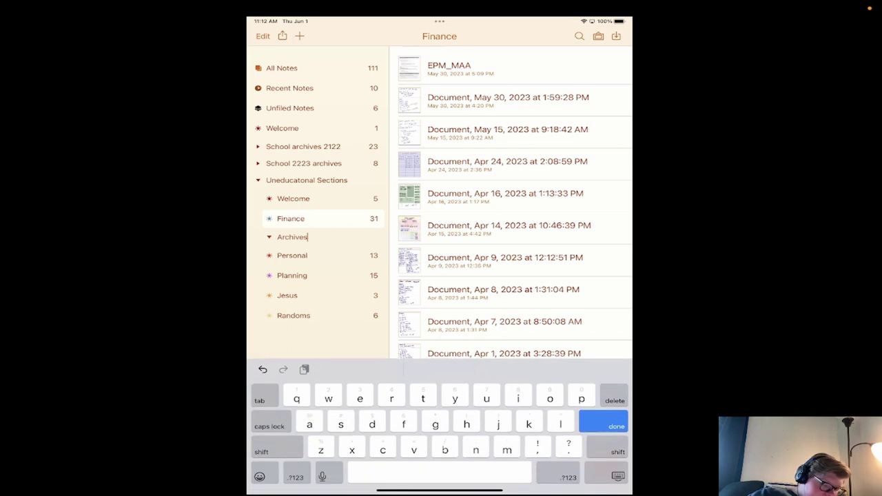
key("Return")
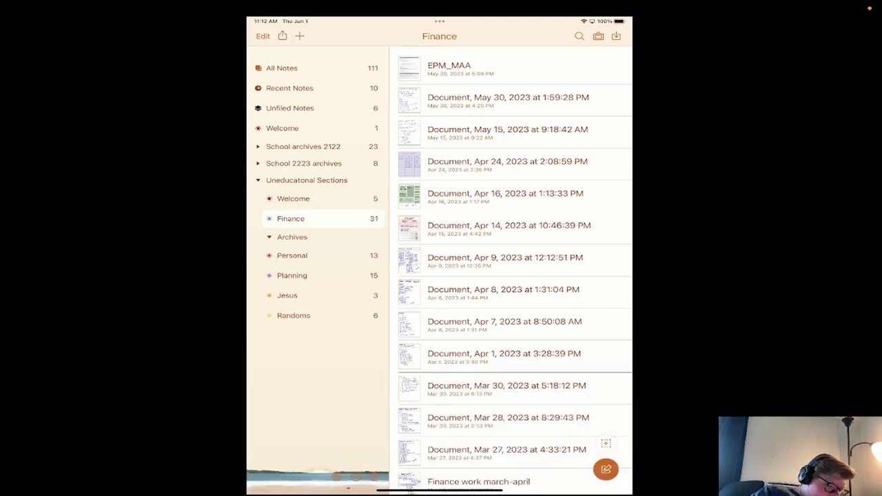
- Move the School 2223 archives and School archives 2122 dividers into Archives, and place Archives above Uneducatonal Sections
left_click(303, 164)
left_click(303, 163)
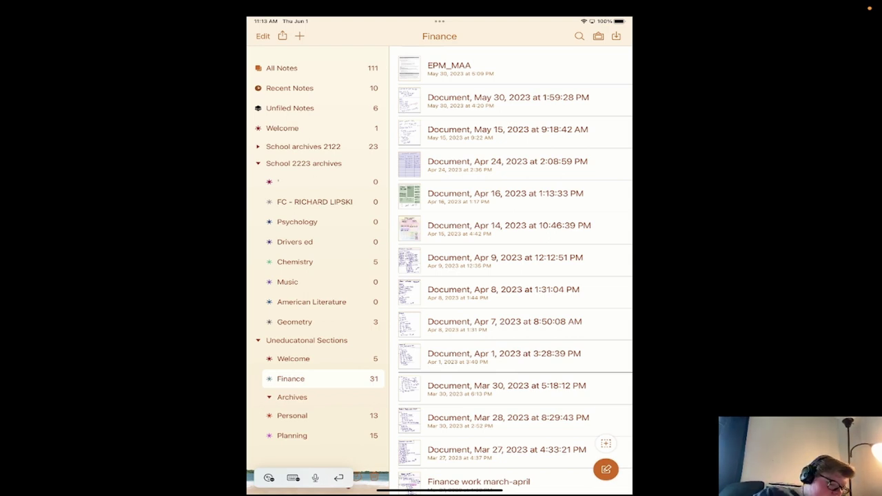
left_click(257, 163)
left_click_drag(303, 163, 324, 236)
left_click_drag(302, 146, 296, 220)
mouse_move(306, 146)
left_mouse_down()
mouse_move(306, 132)
mouse_move(307, 141)
left_mouse_up()
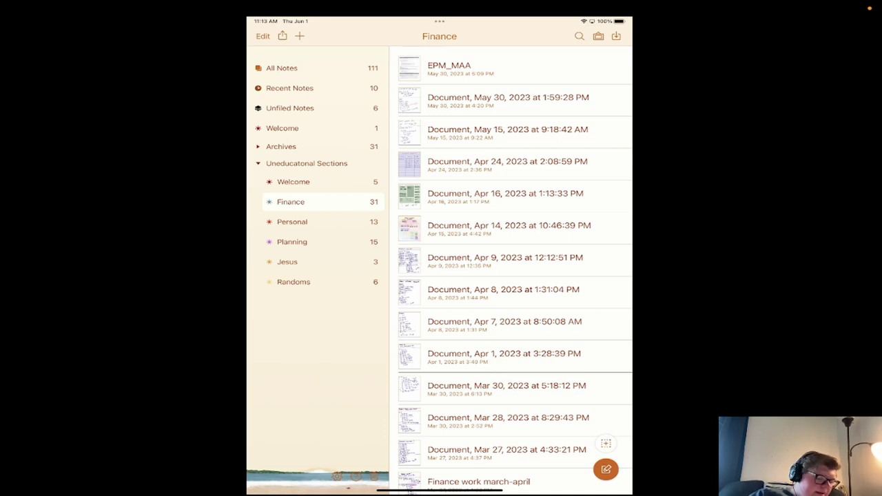
- Show All Notes, collapse Uneducatonal Sections, and add a top-level divider named School 2324
left_click(281, 68)
left_click(258, 164)
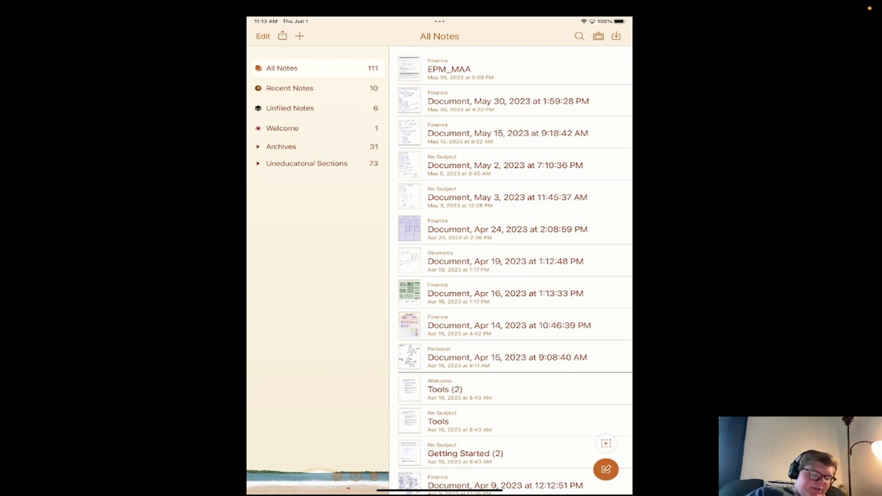
left_click(299, 36)
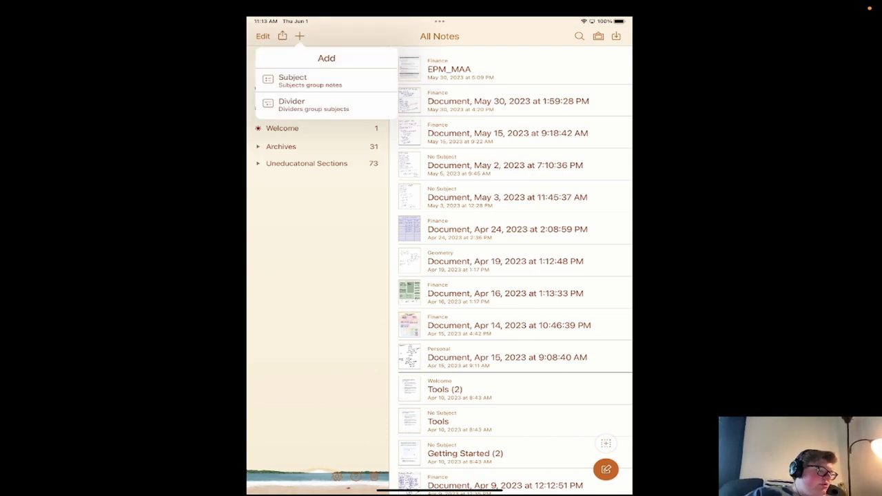
left_click(292, 81)
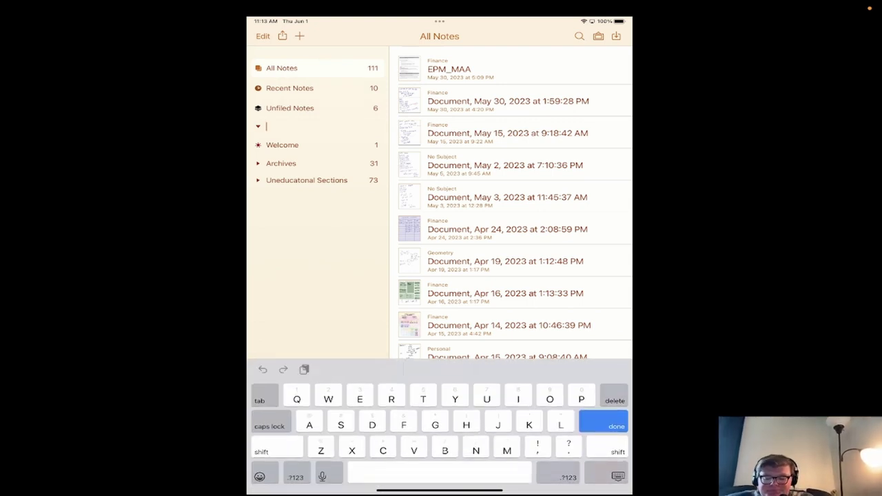
type("School ")
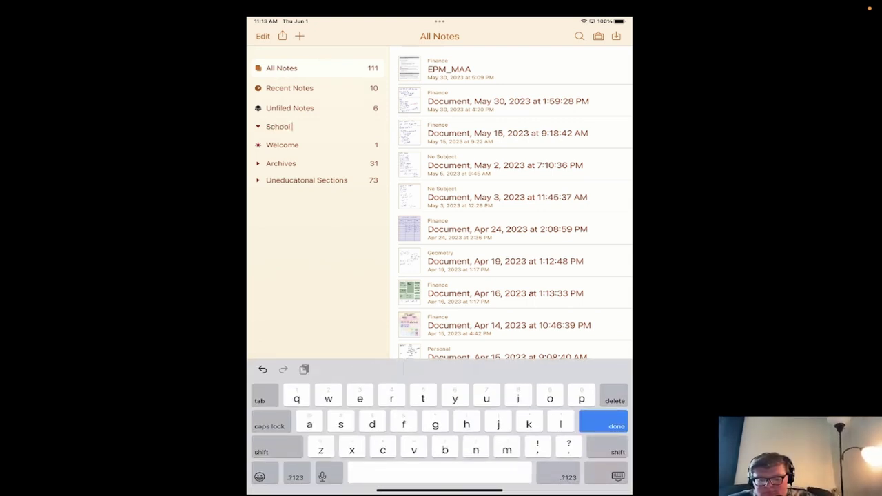
type("wind")
key("BackSpace")
key("BackSpace")
key("BackSpace")
key("BackSpace")
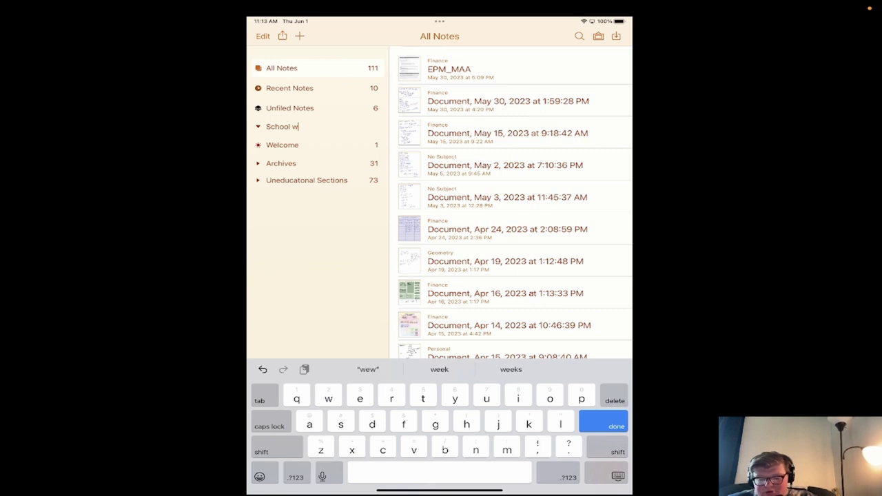
type("2324")
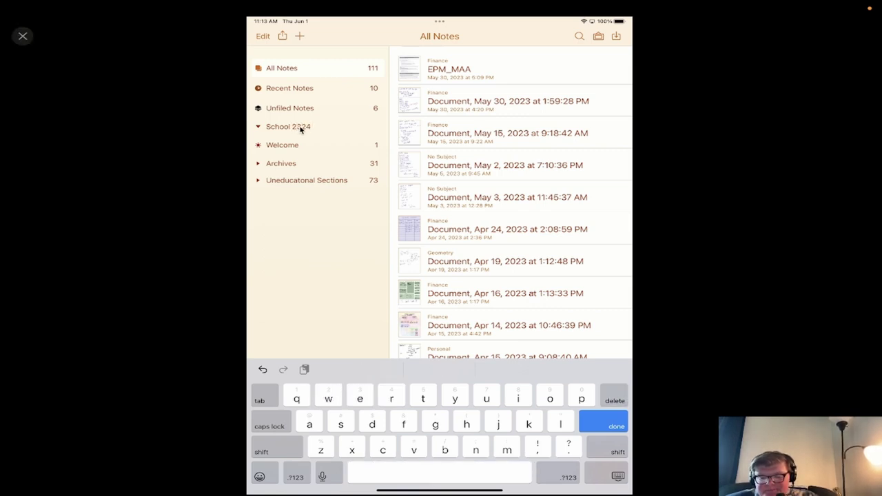
key("Return")
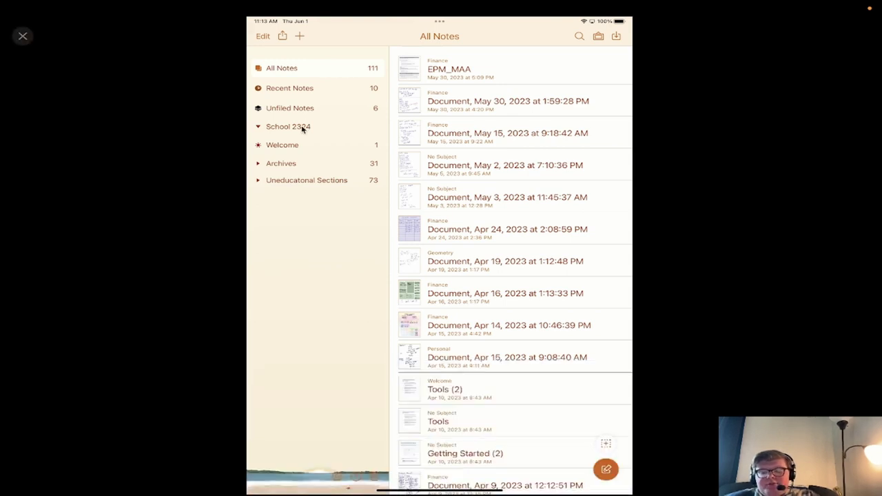
- Add a new top-level subject named Schooo 2324 S1
left_click(292, 81)
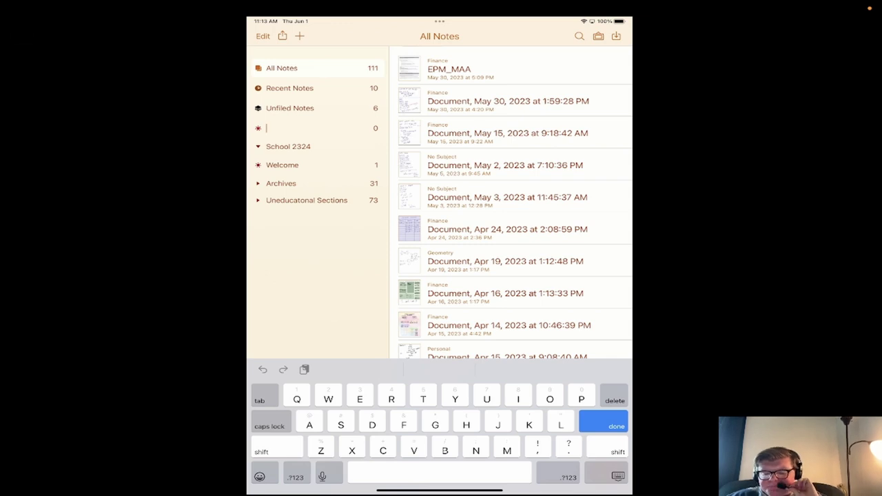
type("Schooo 23")
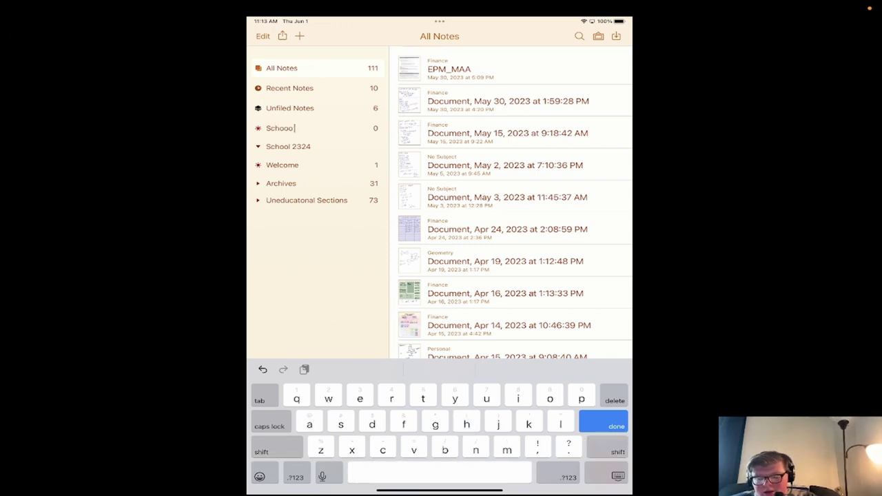
type("2")
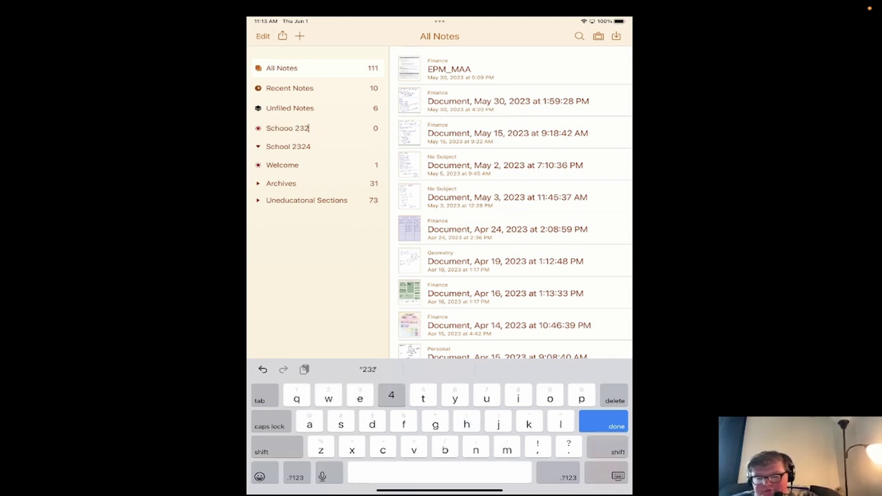
type("4 S1")
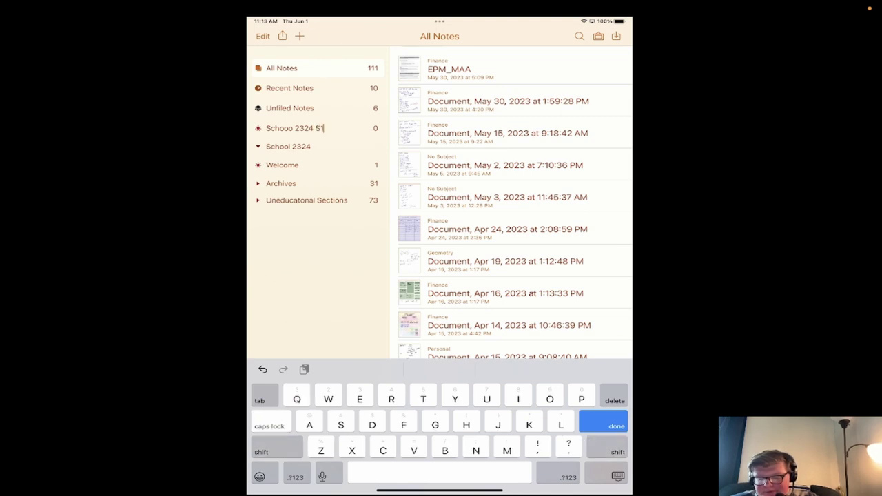
key("Return")
- Edit the new subject and correct its name to School 2324 S1
left_click(294, 128)
left_click(294, 128)
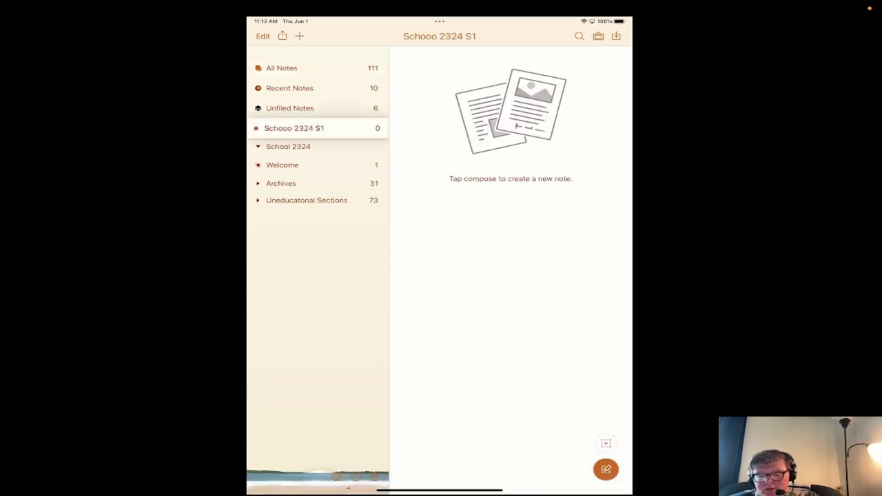
left_click(275, 214)
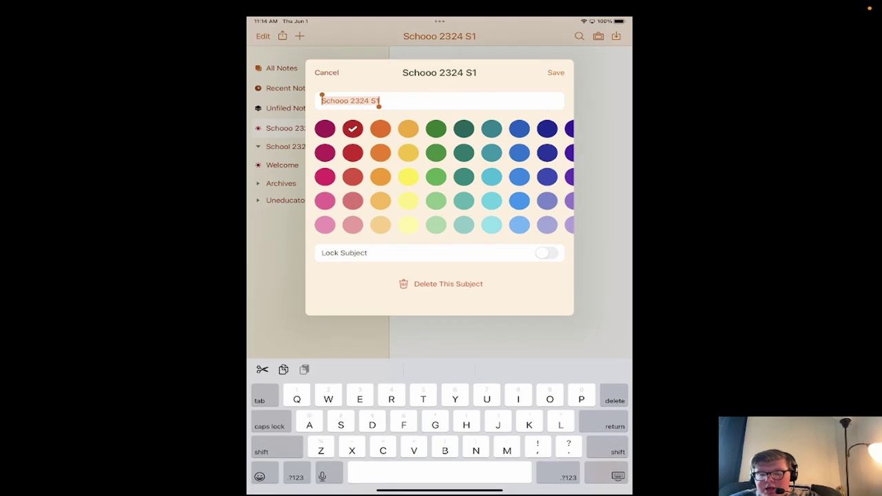
left_click(350, 100)
left_click(380, 100)
double_click(335, 100)
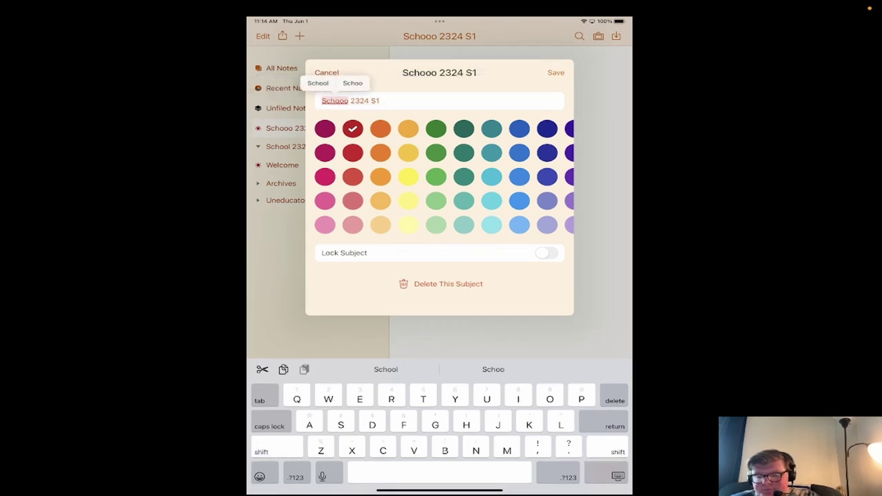
key("BackSpace")
type("School")
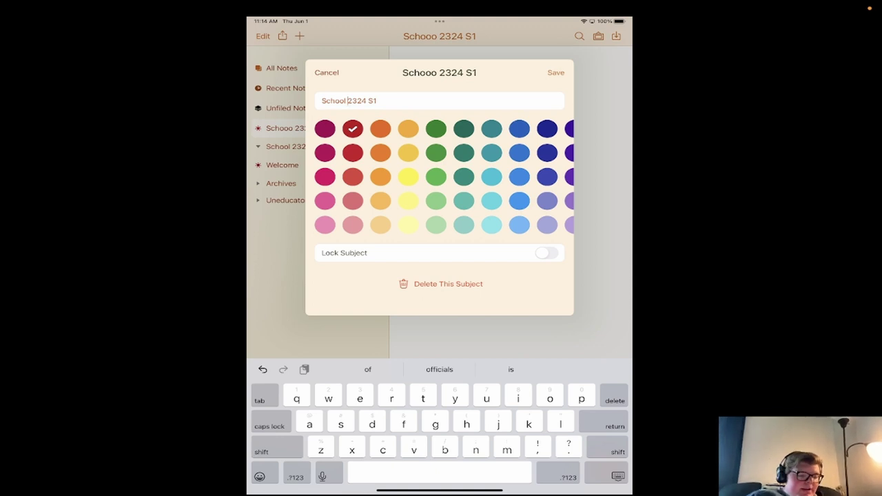
- Save School 2324 S1 with the darkest teal color and move it into the School 2324 divider
left_click(463, 153)
left_click(492, 152)
left_click(463, 153)
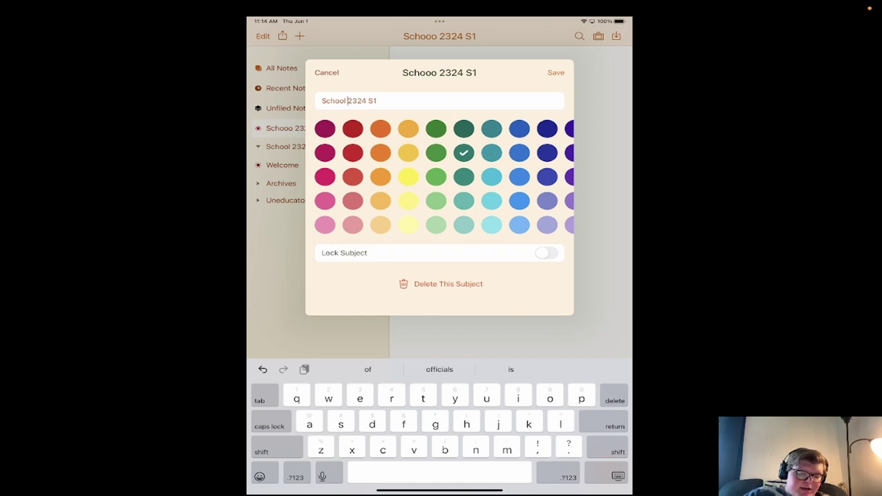
left_click(491, 152)
left_click(492, 128)
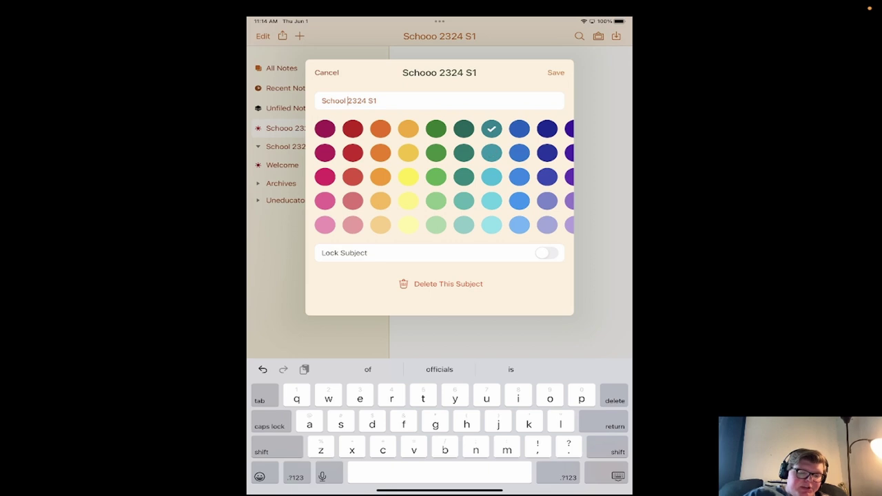
left_click(555, 72)
left_click_drag(294, 129, 289, 146)
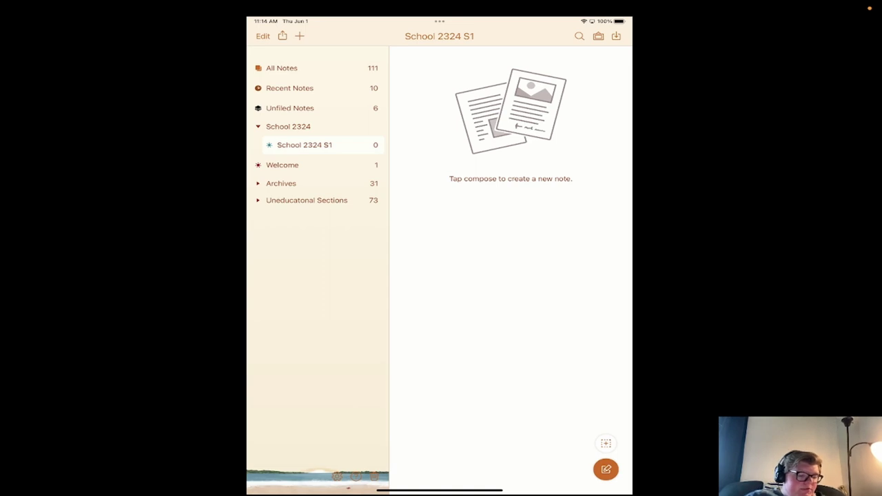
- Add a second subject named School 2324 S2 inside the School 2324 divider
left_click(299, 36)
left_click(292, 80)
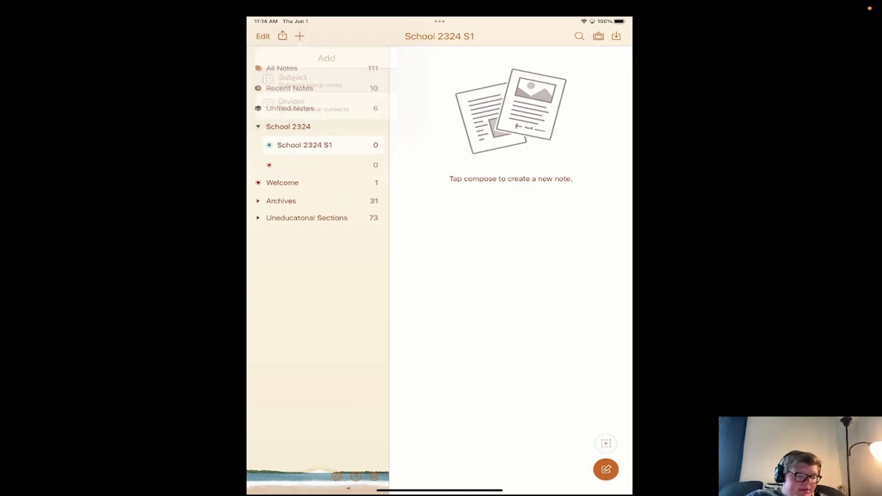
type("School")
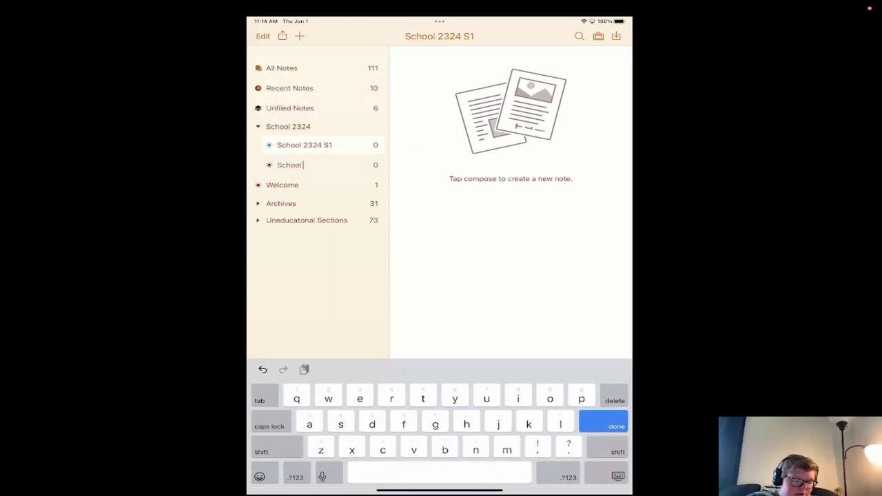
type(" 2324 ")
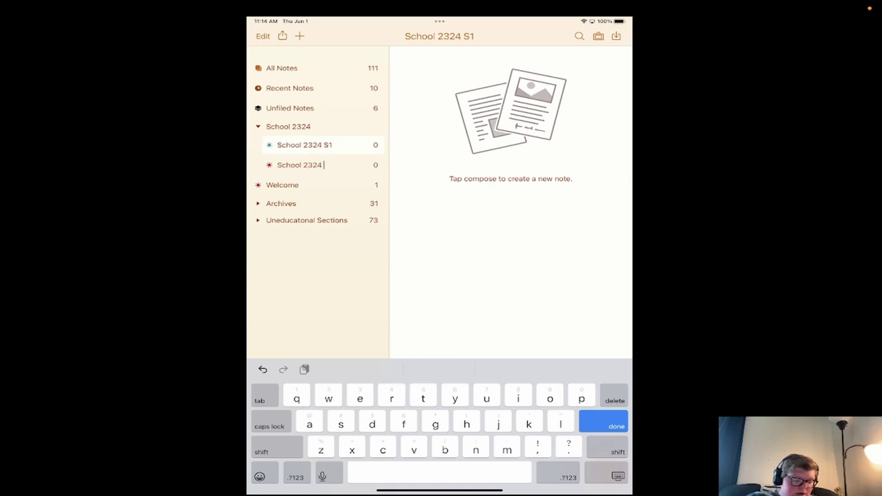
type("S2")
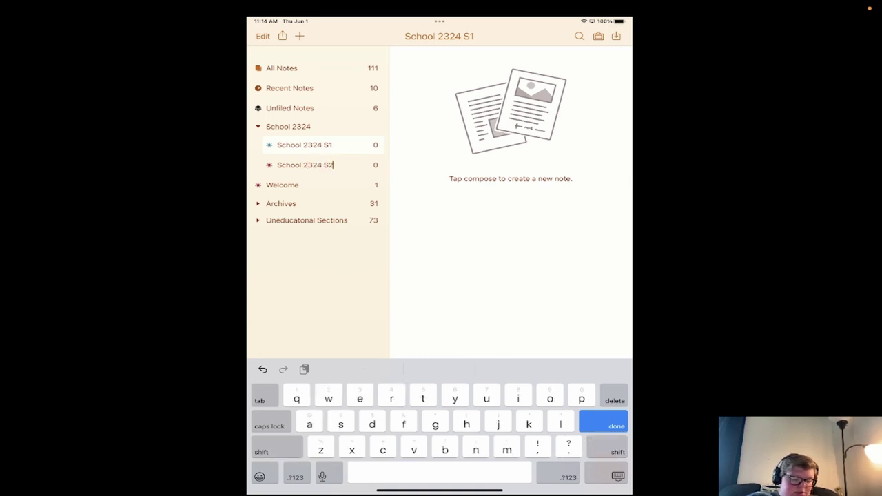
key("Return")
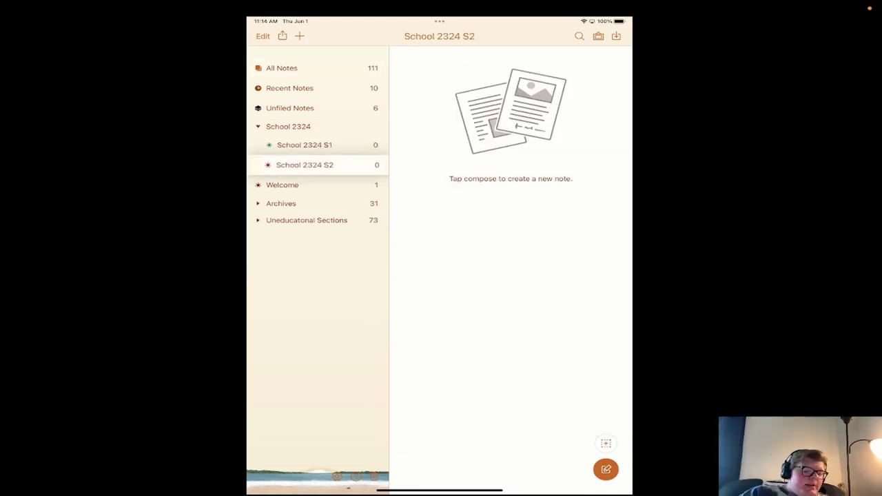
- Change the School 2324 S2 subject's color to the second-darkest blue-green shade and save it
right_click(305, 164)
left_click(270, 252)
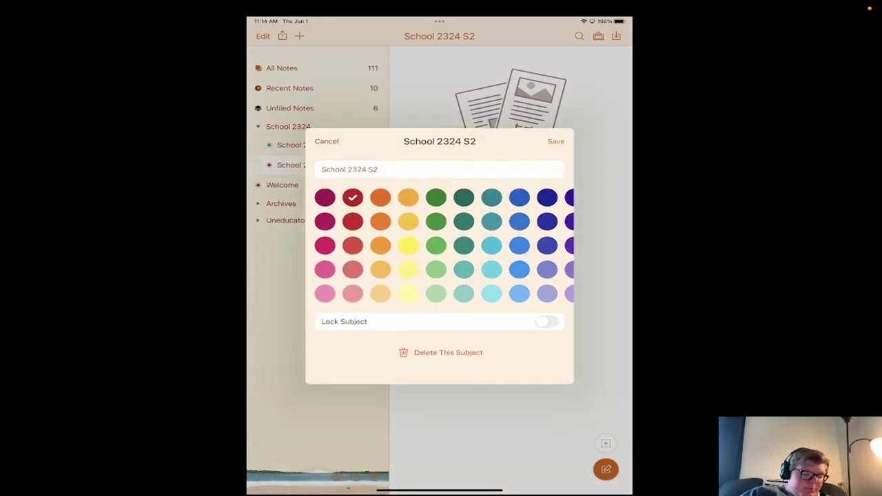
left_click(463, 220)
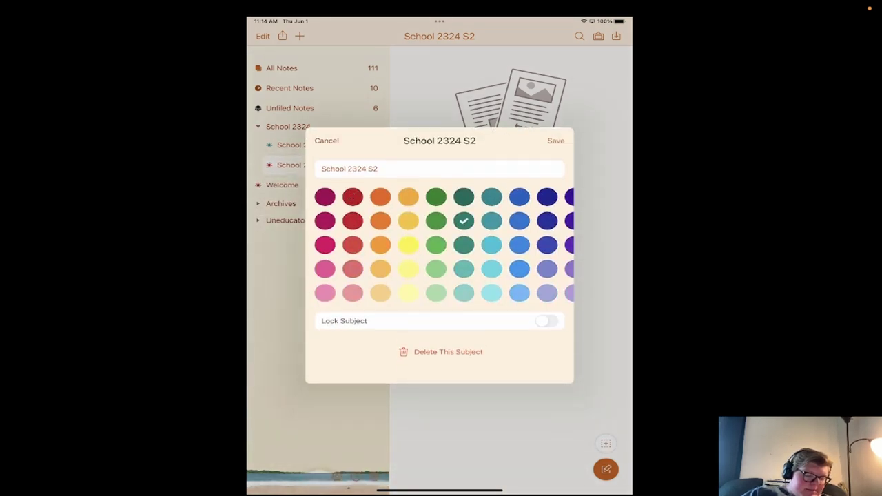
left_click(556, 141)
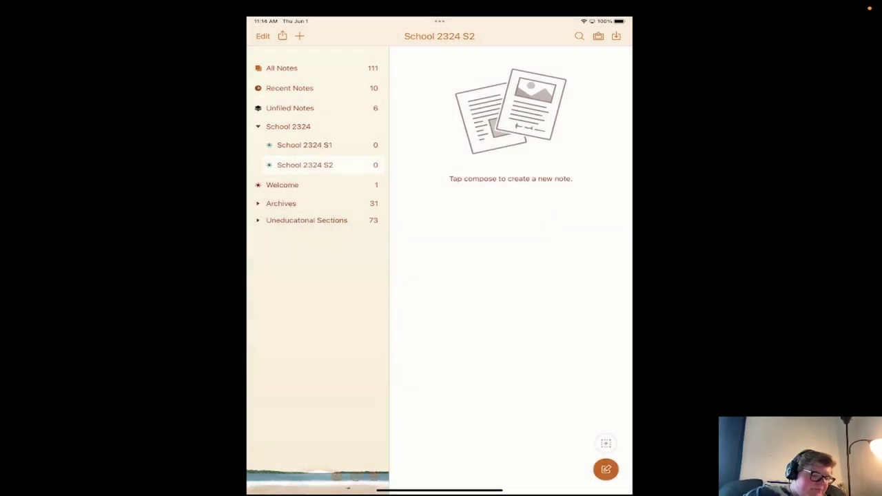
- Show All Notes, collapse the School 2324 divider, and move the top-level Welcome subject above it
left_click(282, 68)
left_click(257, 126)
left_click(282, 145)
mouse_move(282, 145)
left_mouse_down()
mouse_move(282, 113)
mouse_move(288, 146)
left_mouse_up()
left_click(257, 146)
left_click(288, 146)
- Check the Archives and Uneducatonal Sections dividers, viewing the notes in the Welcome and Finance subjects
left_click(307, 181)
left_click(281, 164)
left_click(281, 164)
left_click(293, 199)
left_click(290, 218)
left_click(307, 180)
left_click(307, 180)
left_click(293, 198)
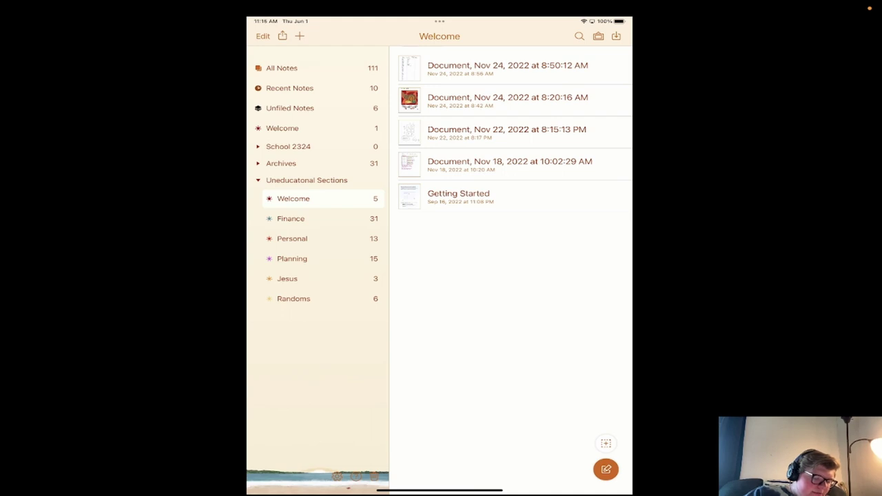
- Look through the remaining Uneducatonal Sections subjects, return to All Notes, and collapse that divider
key("Down")
key("Down")
key("Down")
key("Down")
key("Down")
key("Up")
left_click(282, 68)
left_click(258, 180)
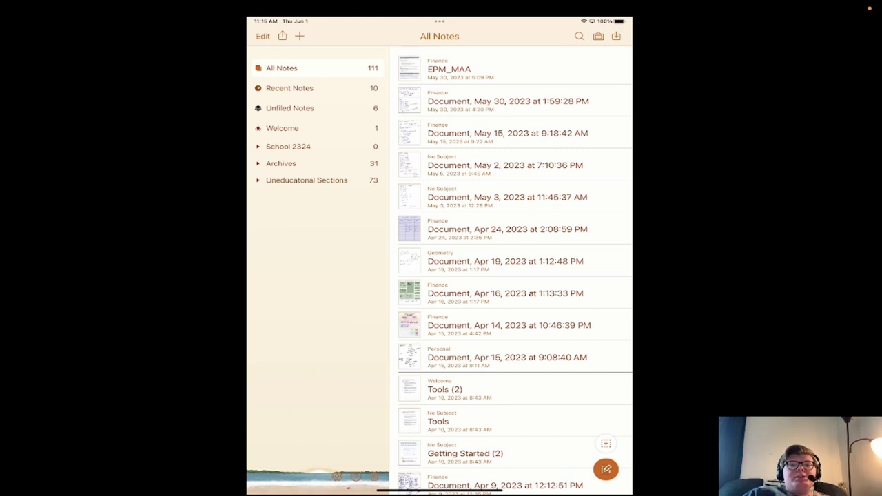
- Switch from Notability to the Settings app and open the Stills collection for a new wallpaper
key("super+h")
key("super+shift+3")
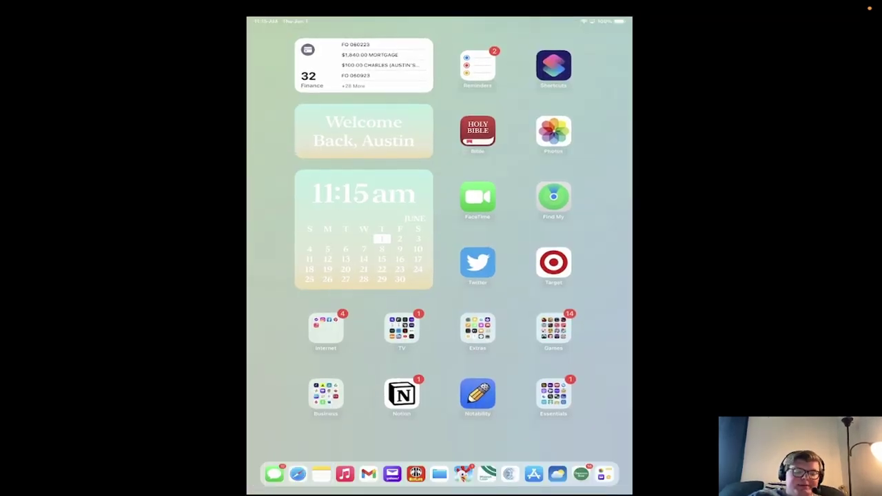
key("ctrl+super+q")
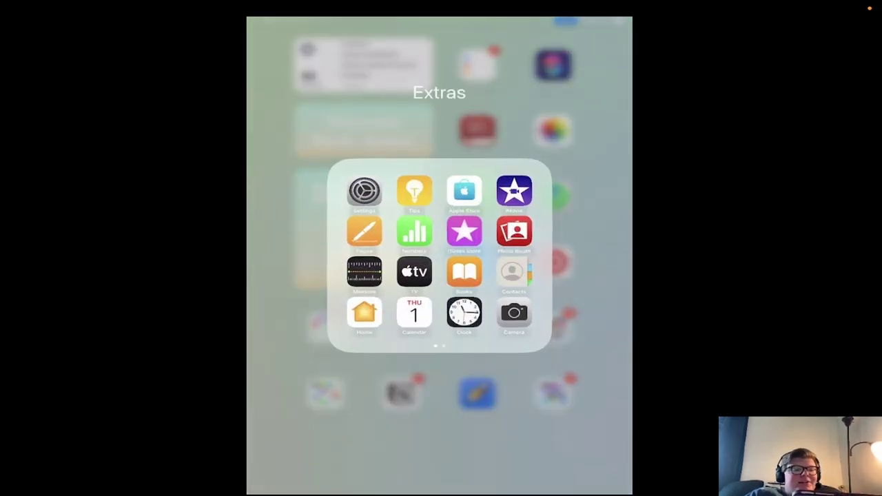
scroll(321, 310, "down", 3)
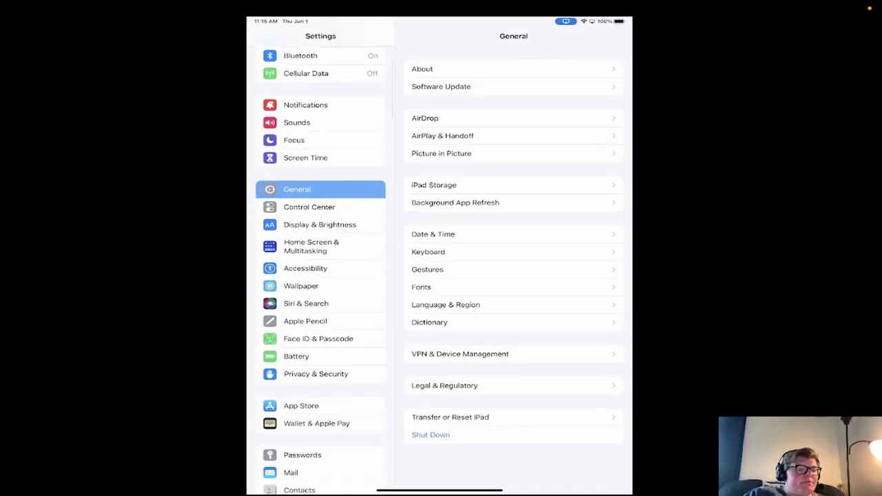
left_click(301, 286)
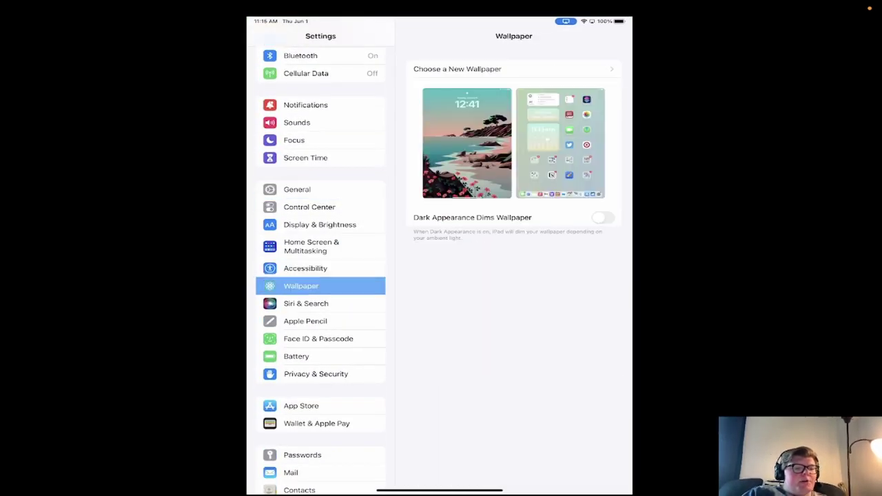
left_click(457, 69)
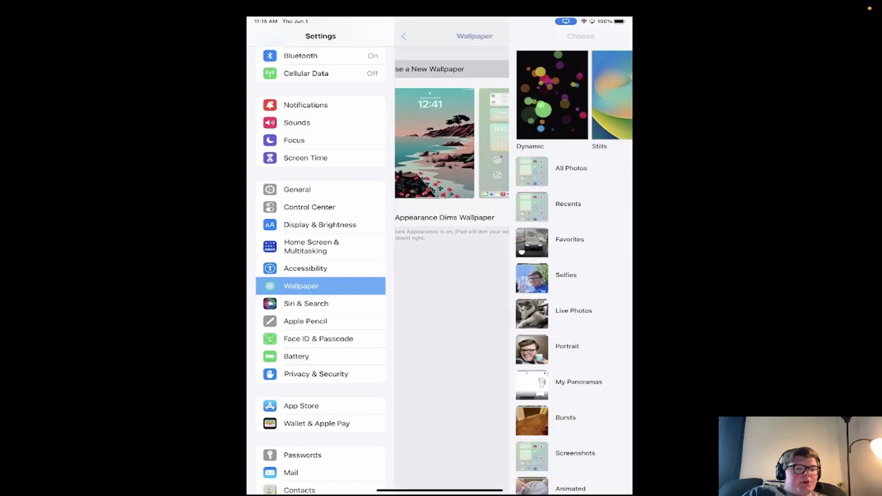
left_click(513, 94)
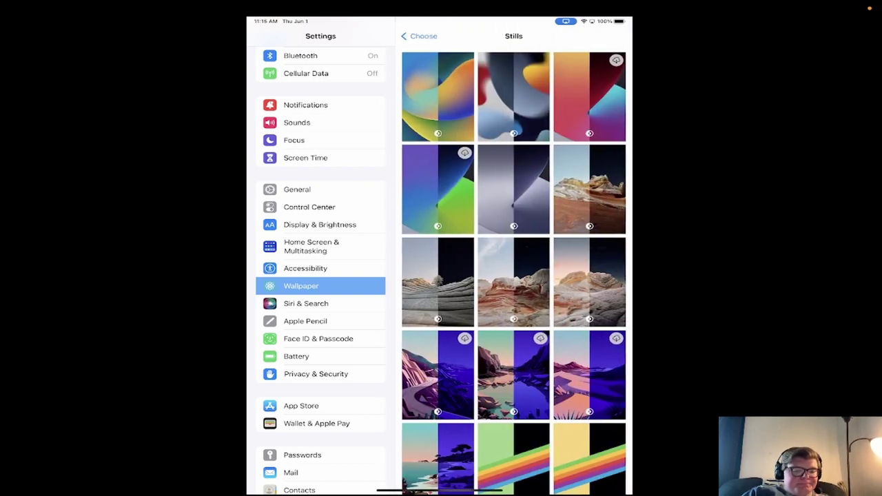
- Browse the Stills wallpapers and preview the three desert rock images in the same row, cancelling each preview
left_click(438, 282)
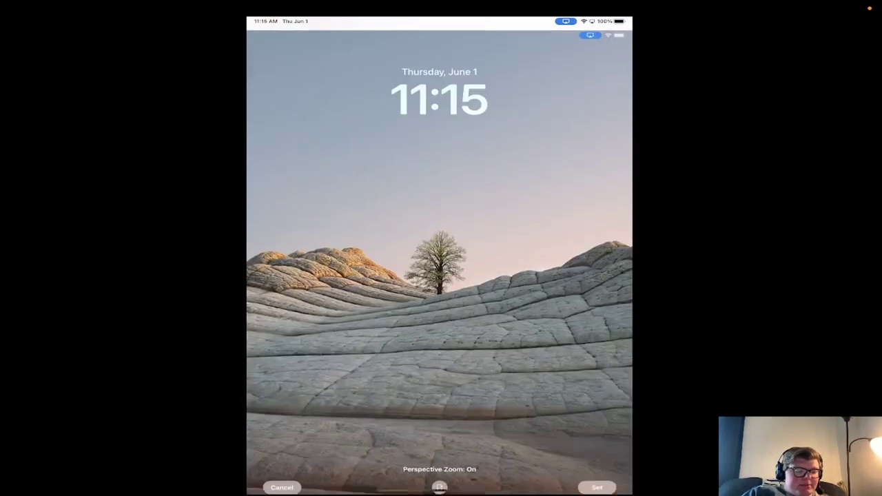
left_click(282, 473)
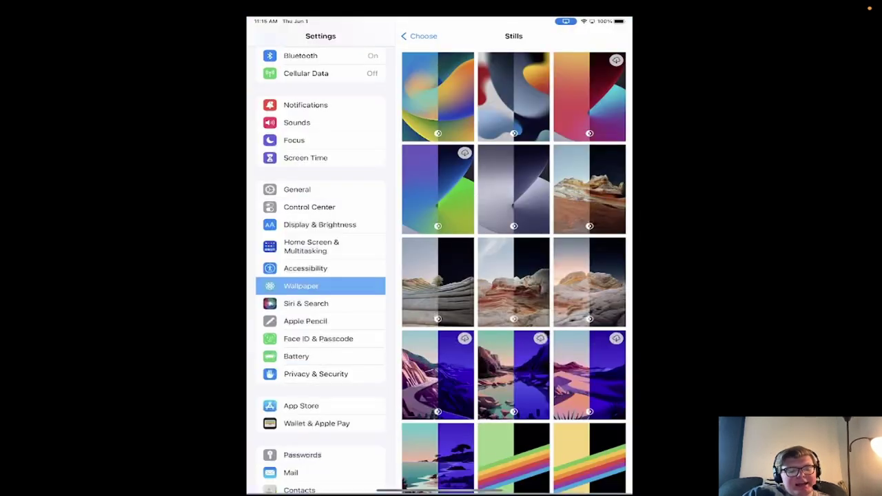
scroll(513, 276, "down", 3)
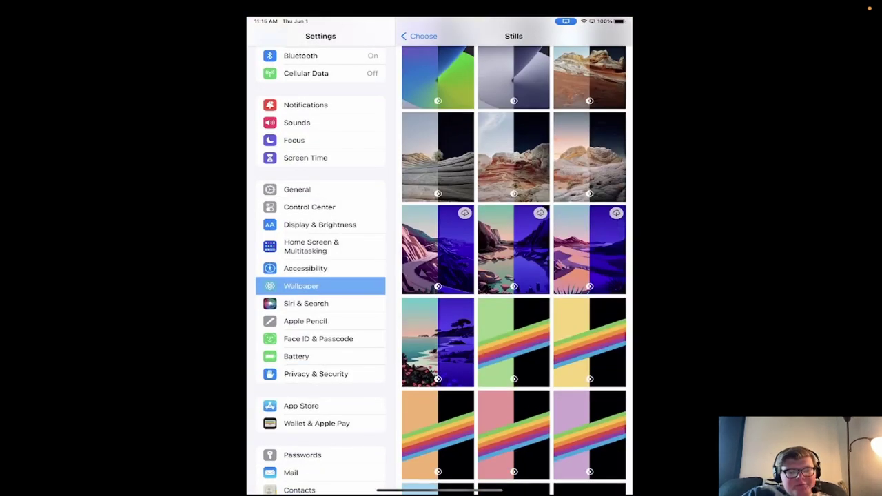
scroll(513, 275, "up", 2)
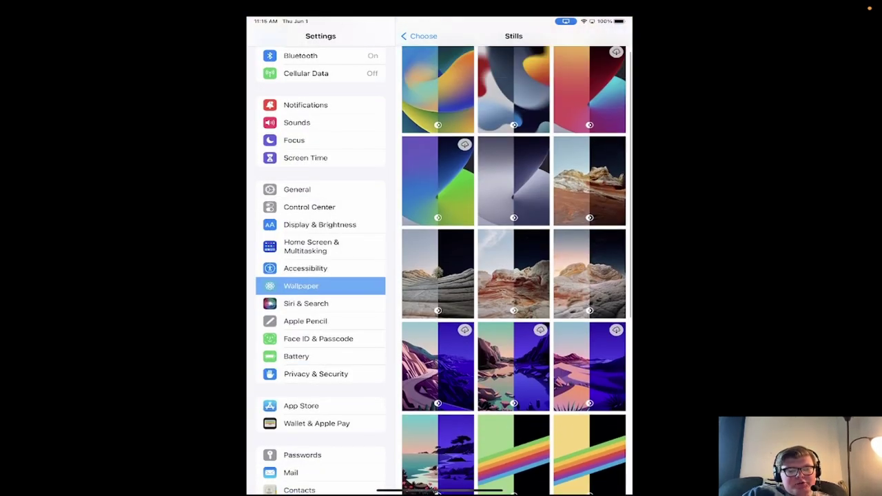
scroll(513, 276, "down", 3)
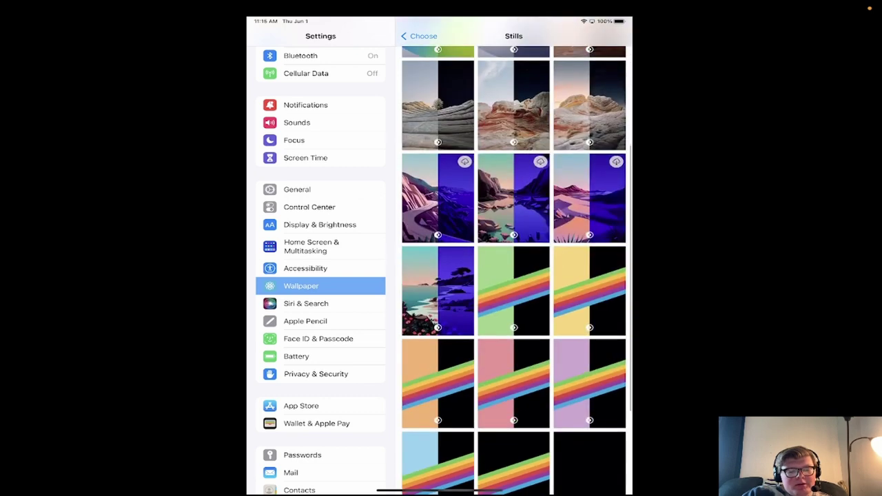
scroll(514, 275, "up", 2)
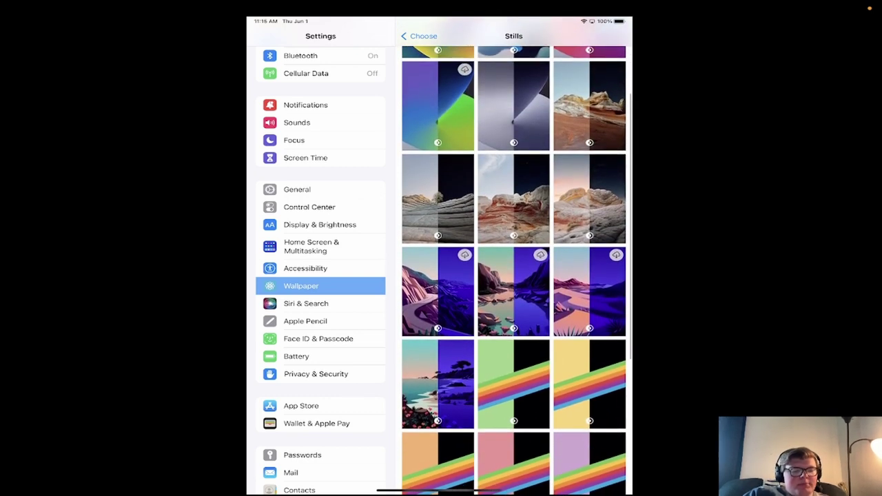
left_click(590, 199)
left_click(282, 473)
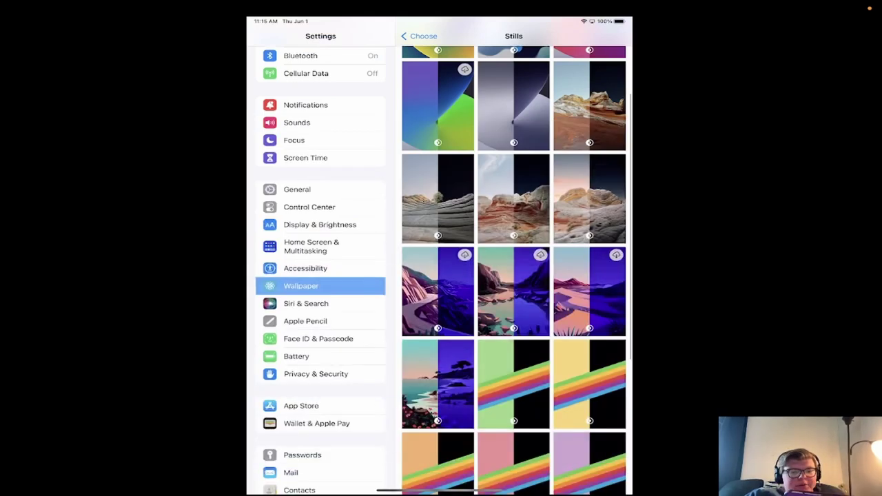
left_click(513, 198)
left_click(282, 474)
- Preview the still of grey rocks with a lone tree and set it as the iPad wallpaper
left_click(438, 198)
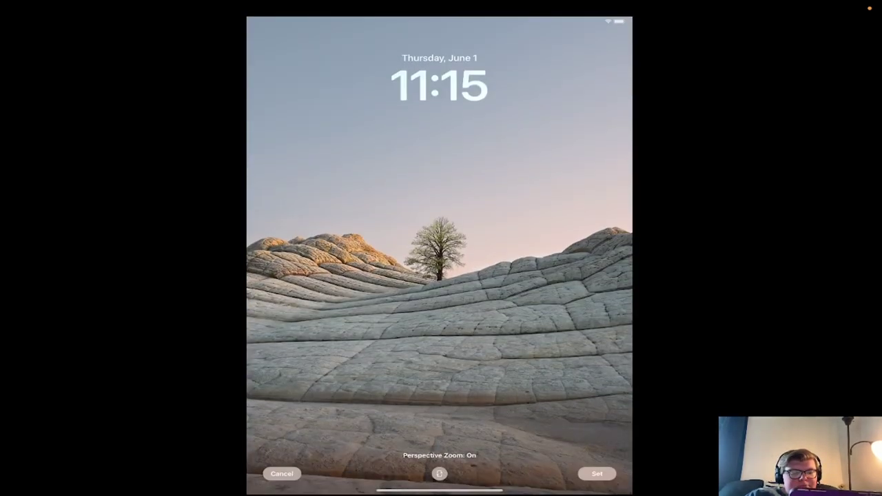
left_click(596, 474)
left_click(437, 469)
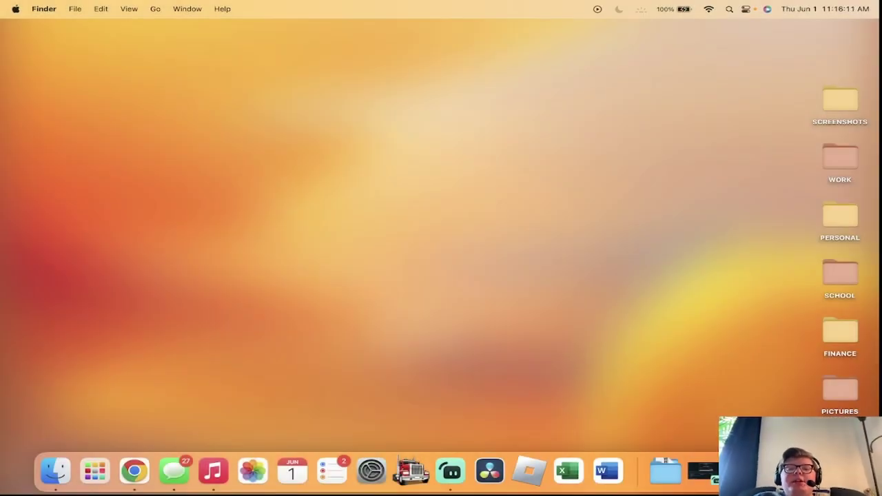
- Switch to Chrome on the Mac and open Pinterest in a new tab
left_click(451, 472)
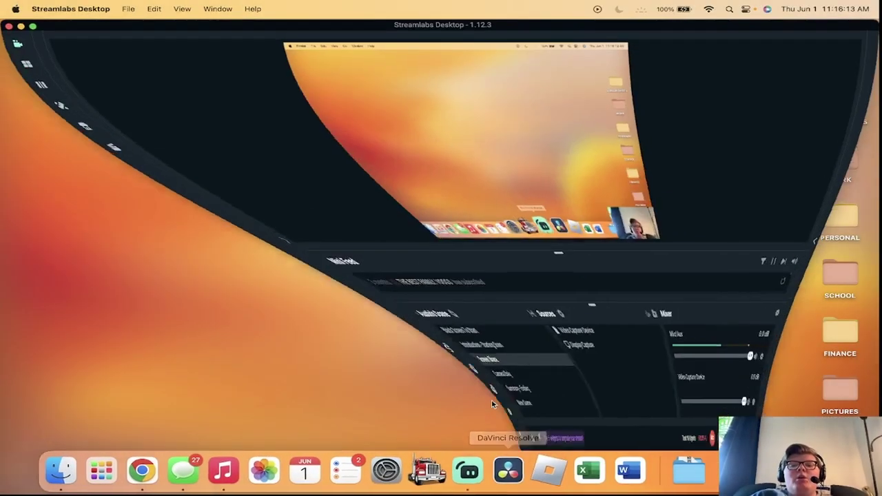
left_click(20, 26)
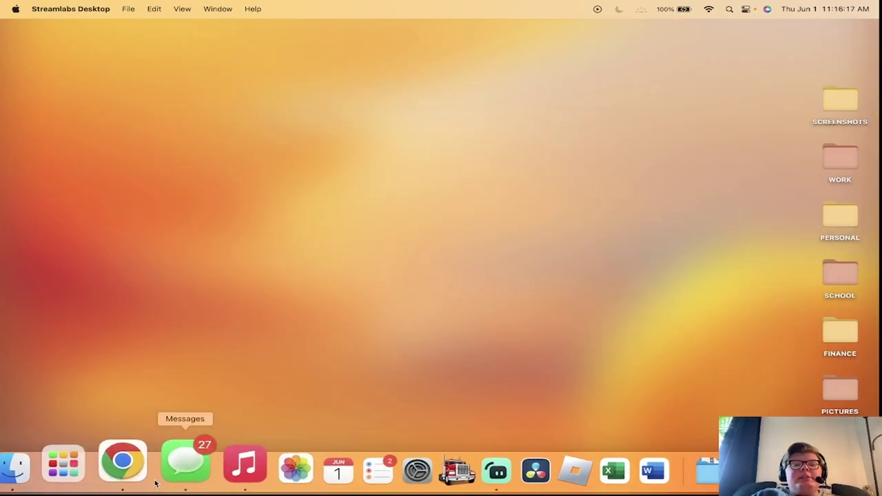
left_click(131, 468)
type("pinterest")
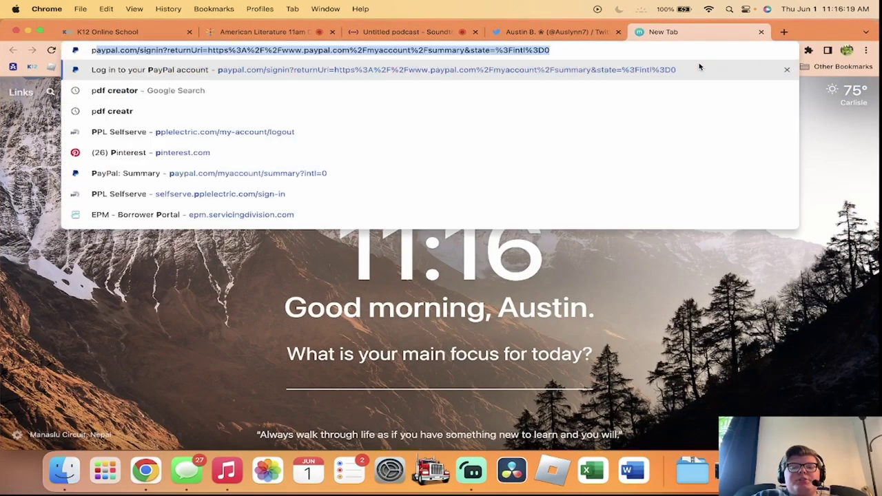
key("Return")
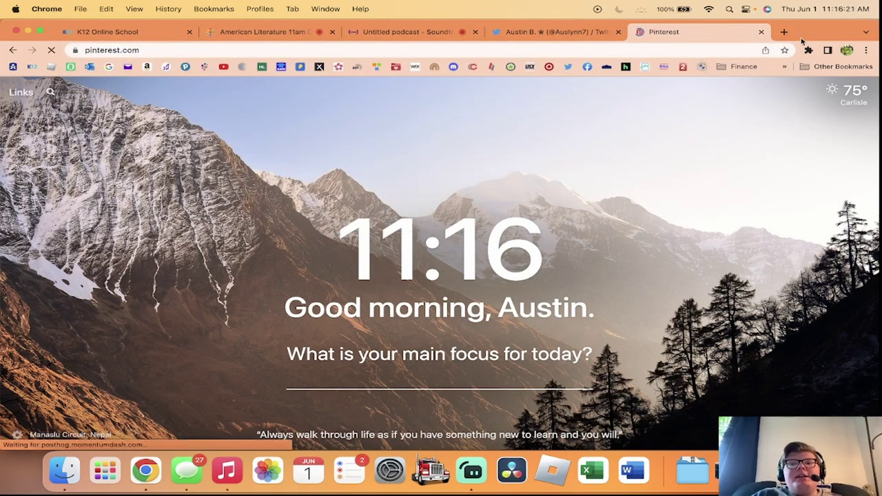
- Search the web for Canva in another new tab and open its website
left_click(783, 32)
type("anva")
key("Return")
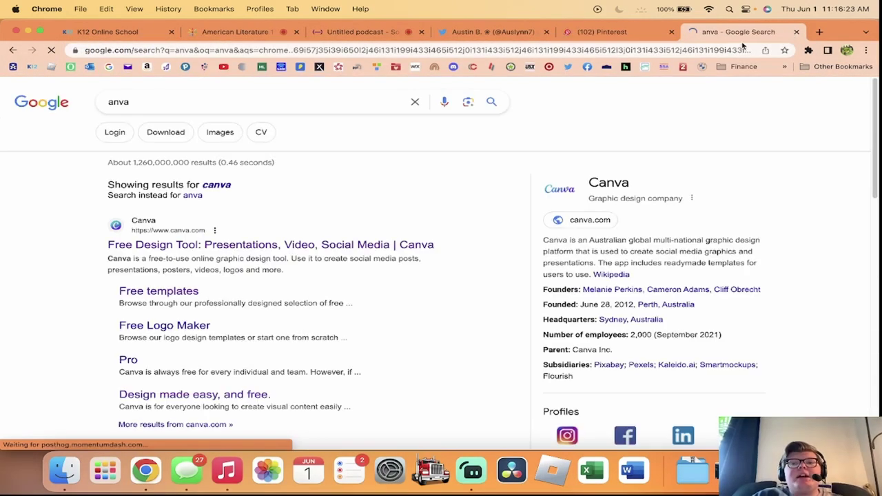
left_click(206, 245)
- Return to Pinterest, close the Twitter tab, and browse the home feed
left_click(572, 31)
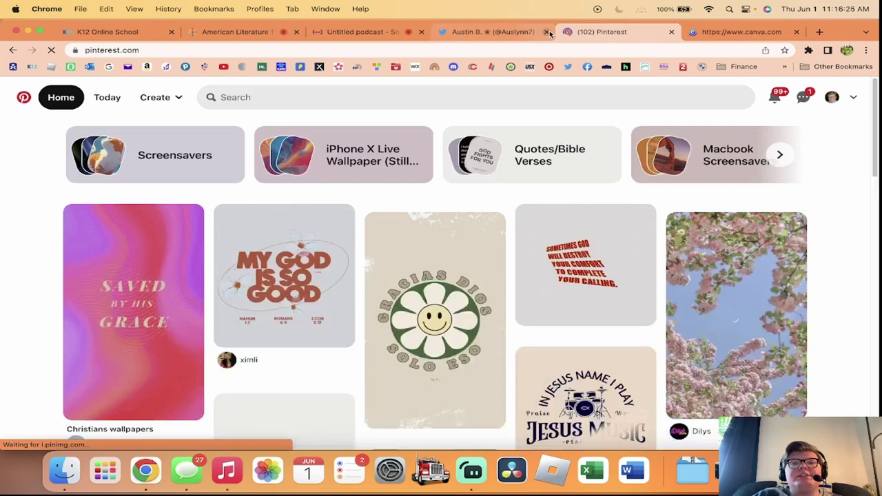
left_click(548, 33)
scroll(169, 232, "down", 2)
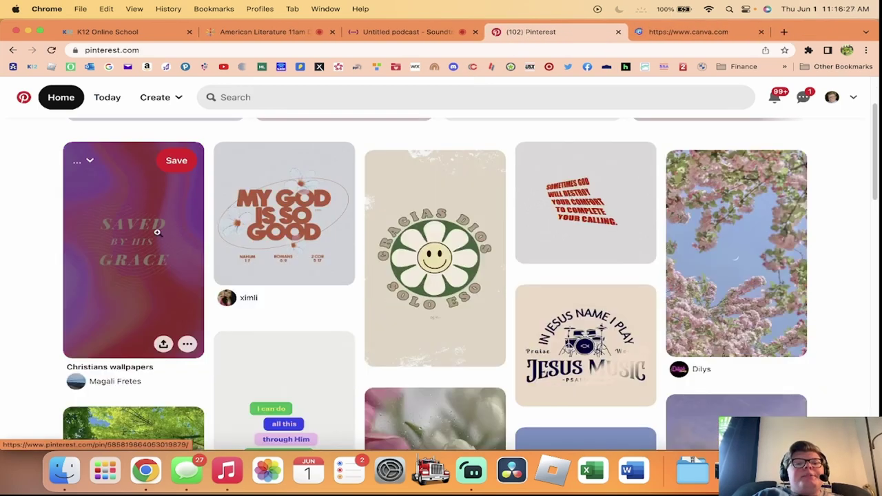
scroll(157, 232, "down", 15)
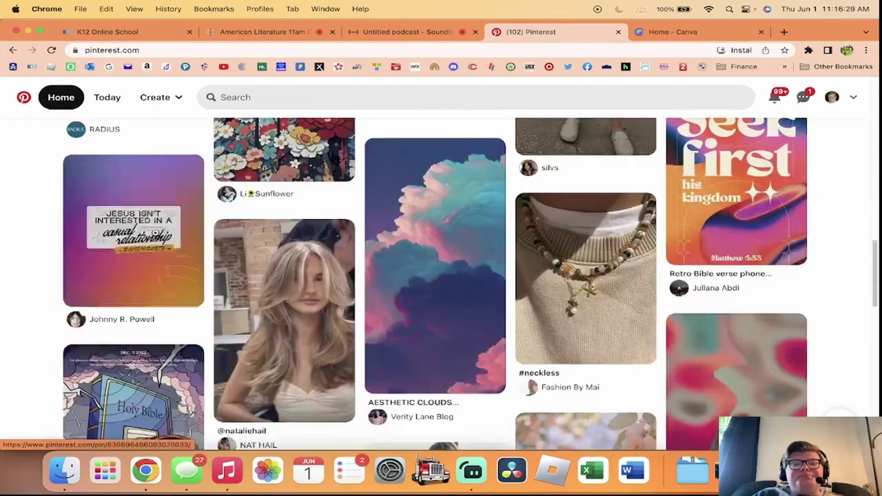
scroll(134, 234, "up", 15)
- Search Pinterest for "summer macbook wallpaper"
left_click(260, 97)
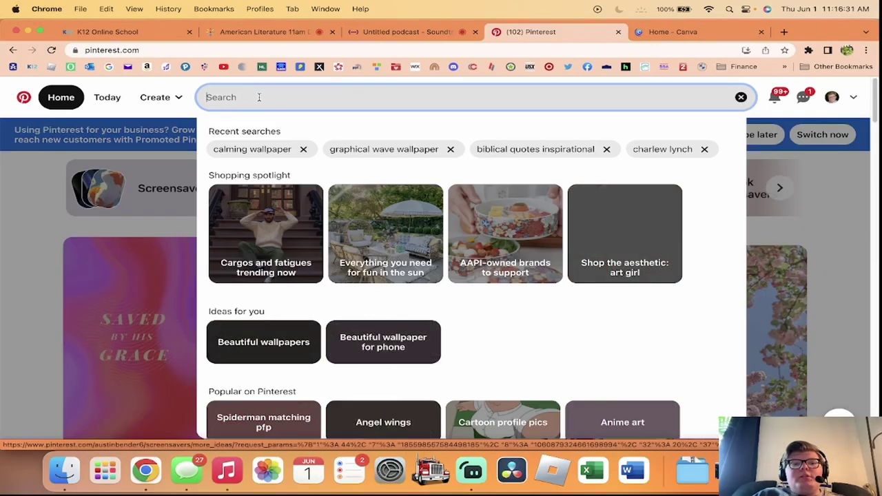
type("summer ma")
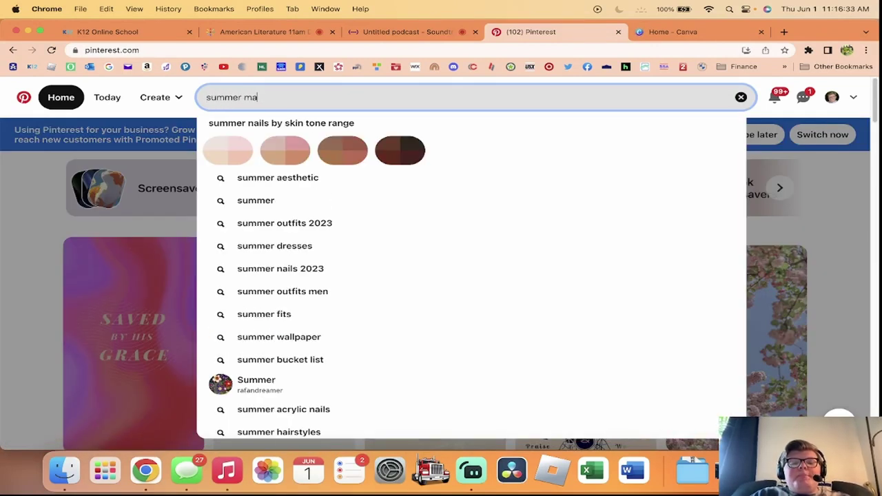
type("cbook wallpaper")
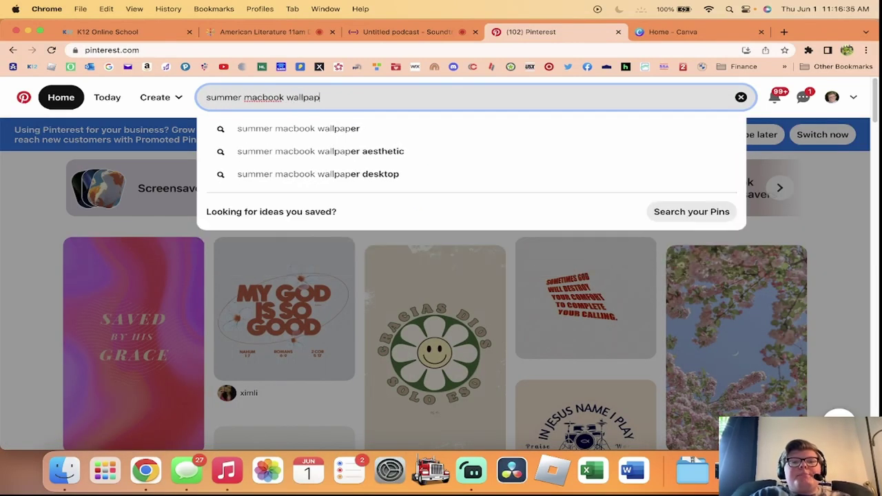
key("Return")
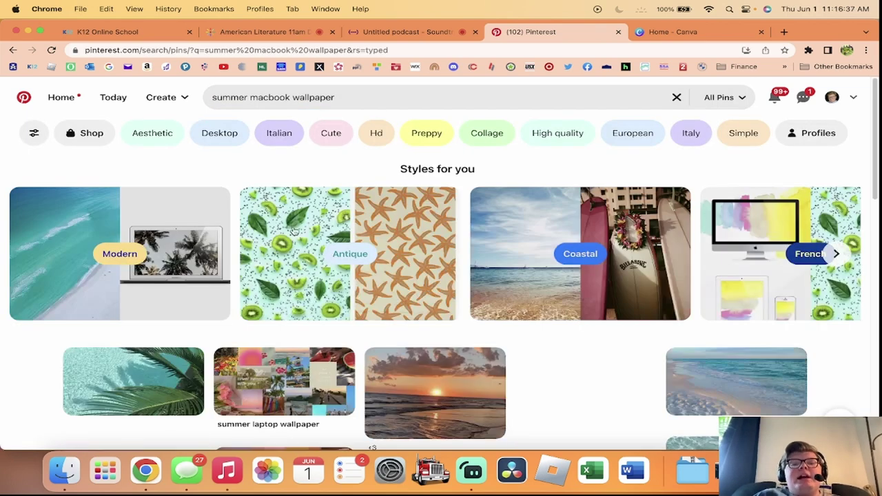
- Look through the Modern style pins, then return to the summer macbook wallpaper results and browse them
left_click(152, 215)
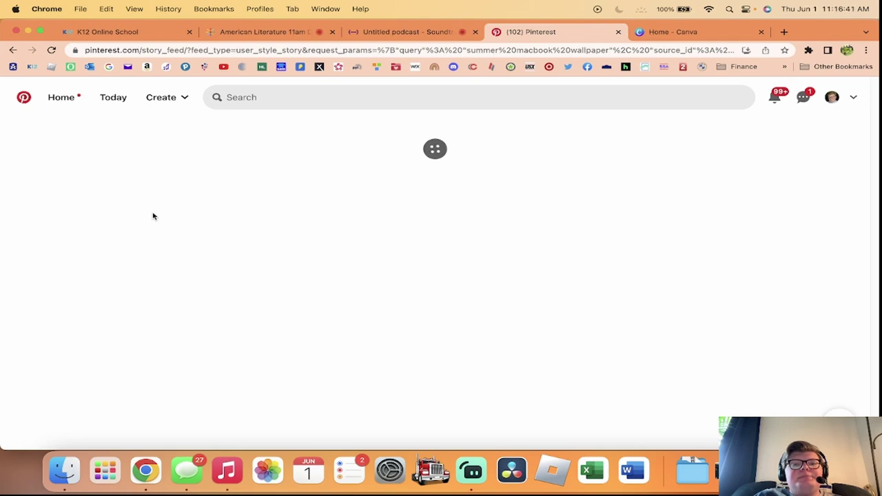
scroll(103, 179, "down", 5)
scroll(74, 148, "up", 5)
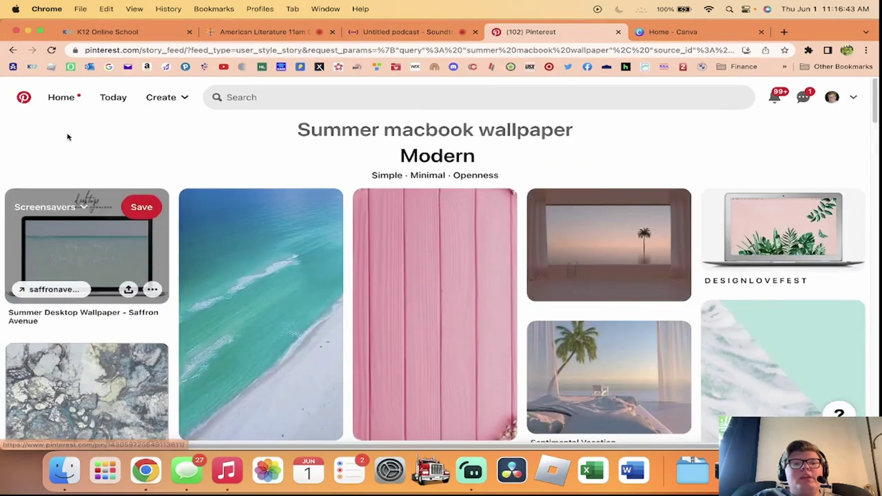
left_click(12, 50)
scroll(174, 228, "down", 10)
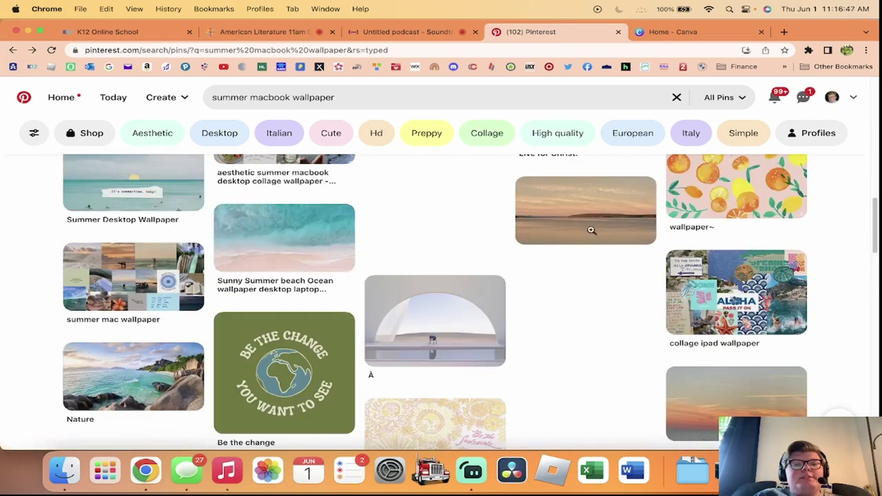
scroll(586, 239, "down", 5)
scroll(586, 239, "down", 15)
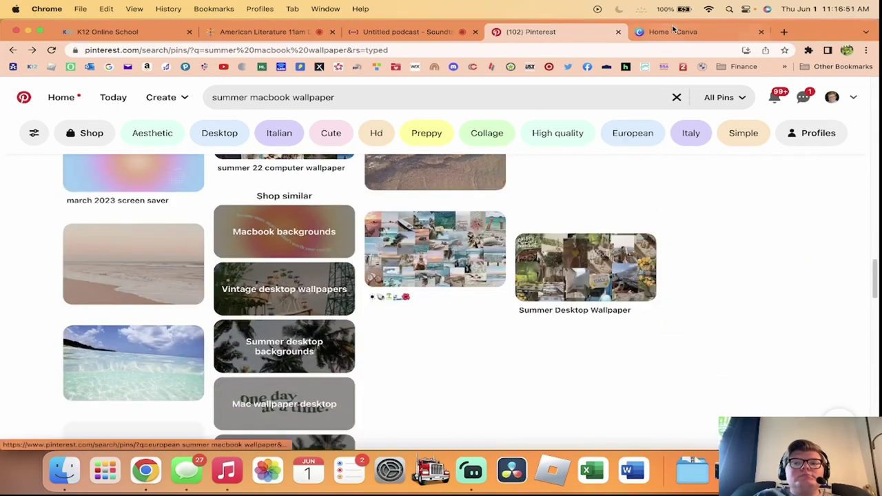
- Switch to the Canva home page and search the existing projects for "desktop wallpape"
left_click(672, 32)
left_click(95, 205)
left_click(61, 178)
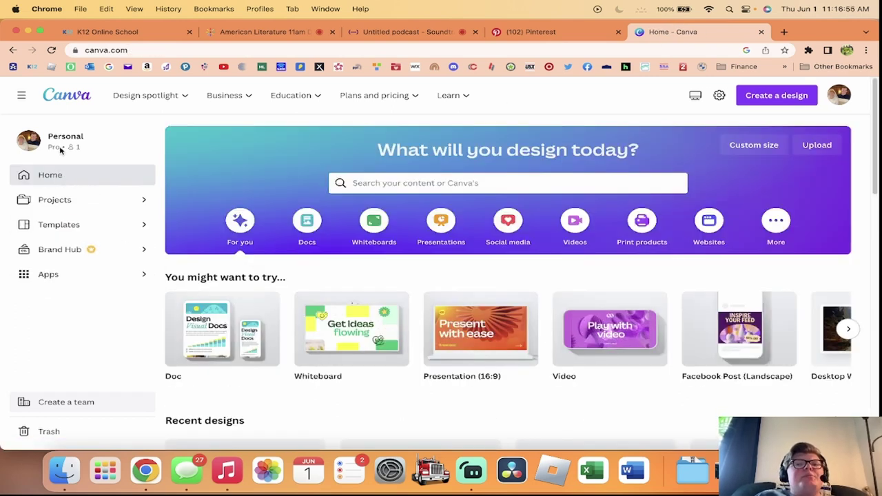
left_click(406, 184)
type("macbo")
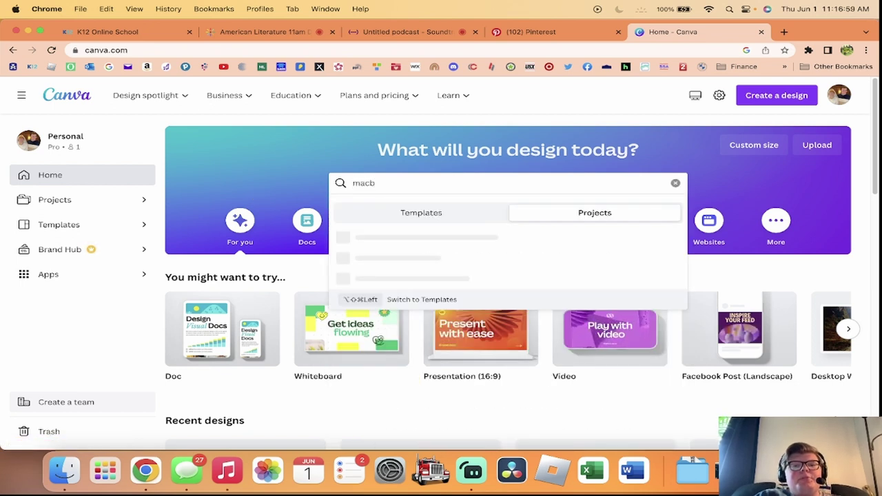
key("BackSpace")
key("BackSpace")
key("BackSpace")
key("BackSpace")
key("BackSpace")
type("desktop wallp")
key("BackSpace")
key("BackSpace")
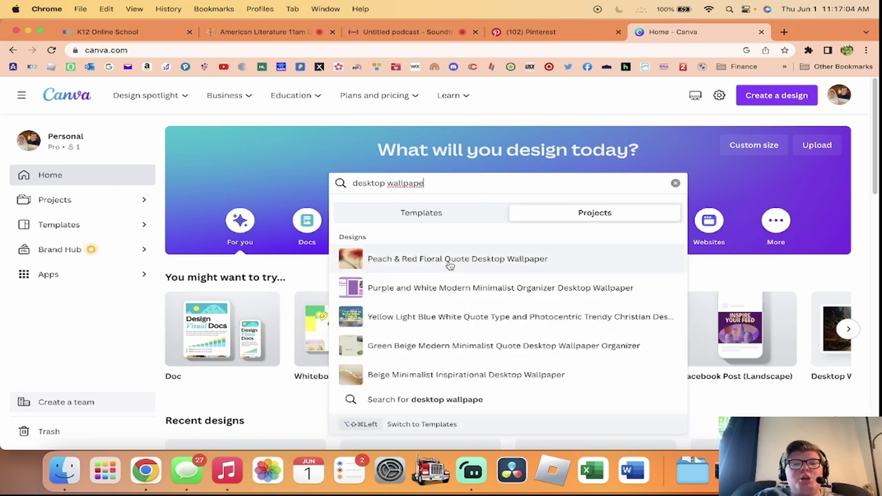
left_click(456, 400)
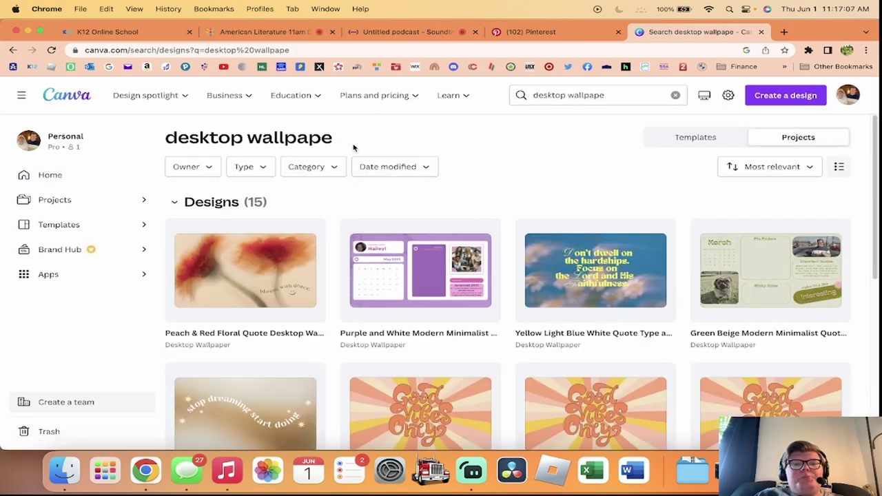
- Correct the Canva search term to "desktop wallpaper" and rerun the search
left_click(599, 96)
type("r")
key("Return")
- Open the Peach & Red Floral Quote Desktop Wallpaper design, then return to the project results and review the other designs
scroll(403, 269, "down", 1)
scroll(403, 269, "down", 2)
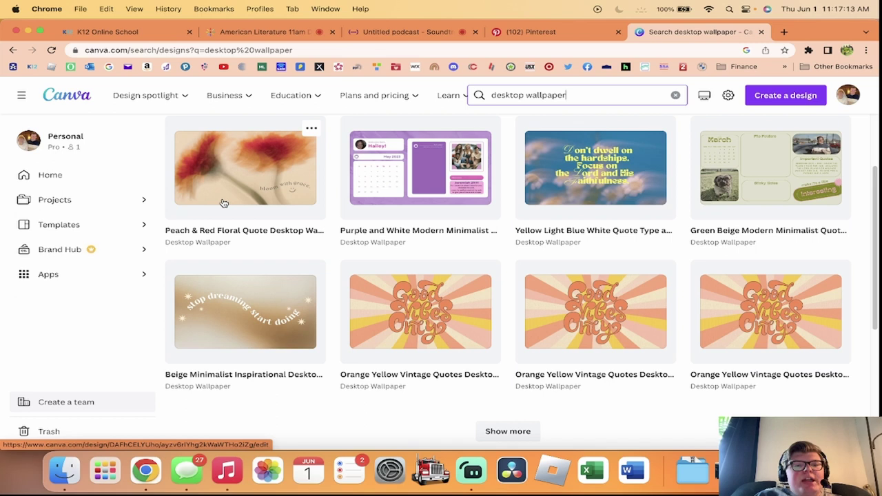
left_click(223, 203)
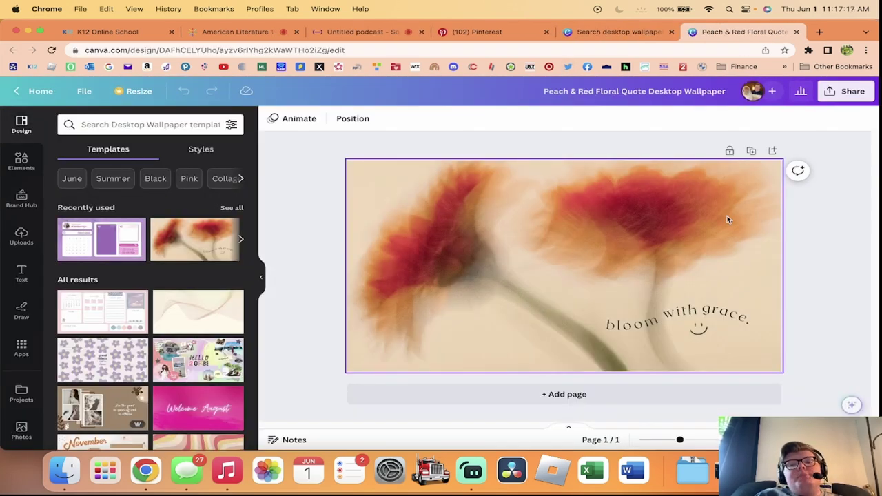
left_click(610, 31)
scroll(537, 193, "down", 1)
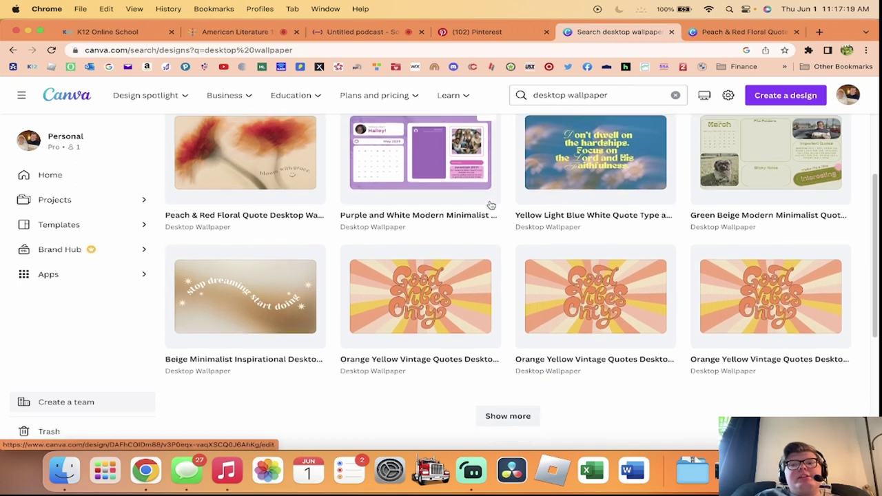
scroll(551, 206, "up", 5)
scroll(296, 227, "down", 5)
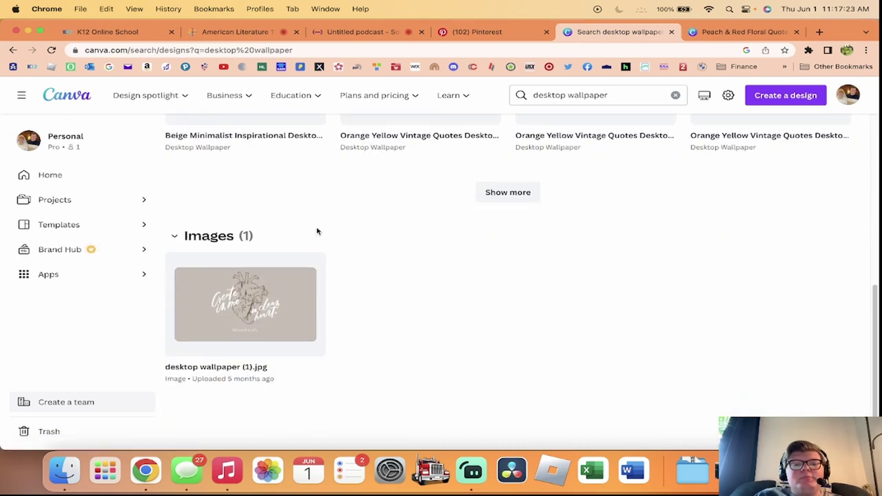
scroll(323, 230, "up", 5)
scroll(414, 223, "down", 3)
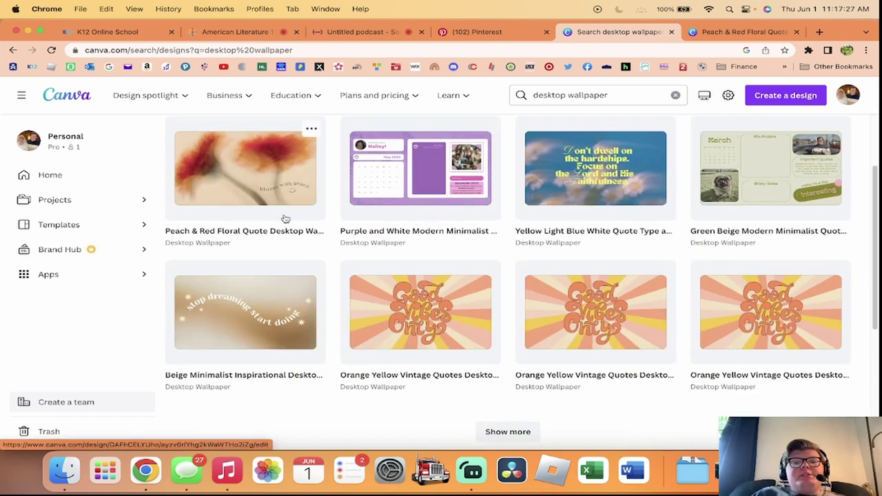
scroll(296, 230, "up", 2)
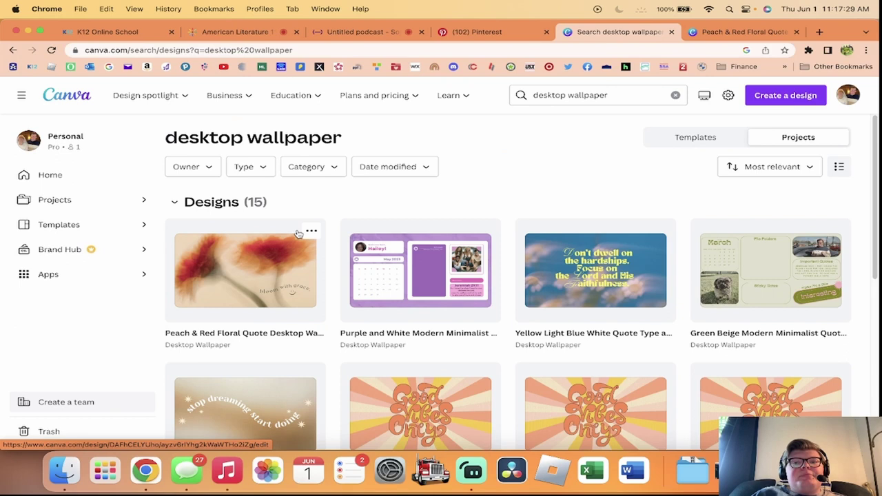
- Show templates instead of projects and preview the Beige and Pink Creative Illustrated Daily Journal wallpaper, closing the preview
left_click(711, 138)
scroll(339, 260, "down", 5)
scroll(340, 262, "up", 5)
scroll(337, 264, "down", 5)
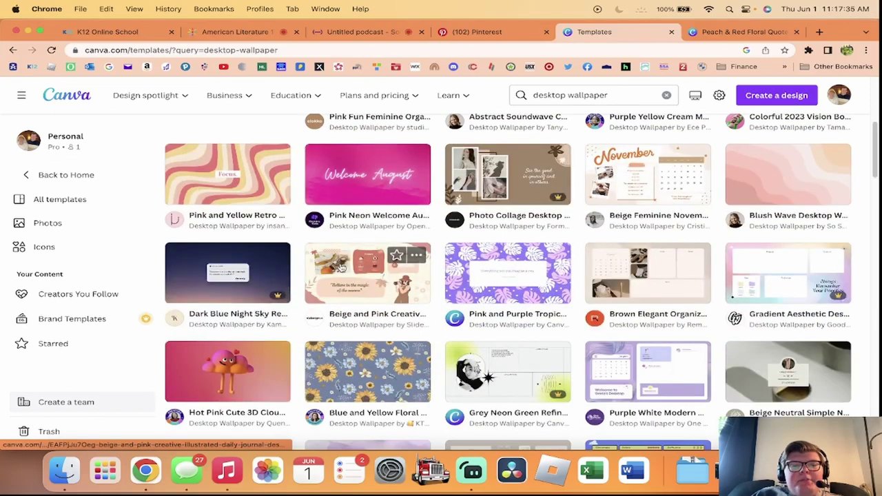
left_click(336, 276)
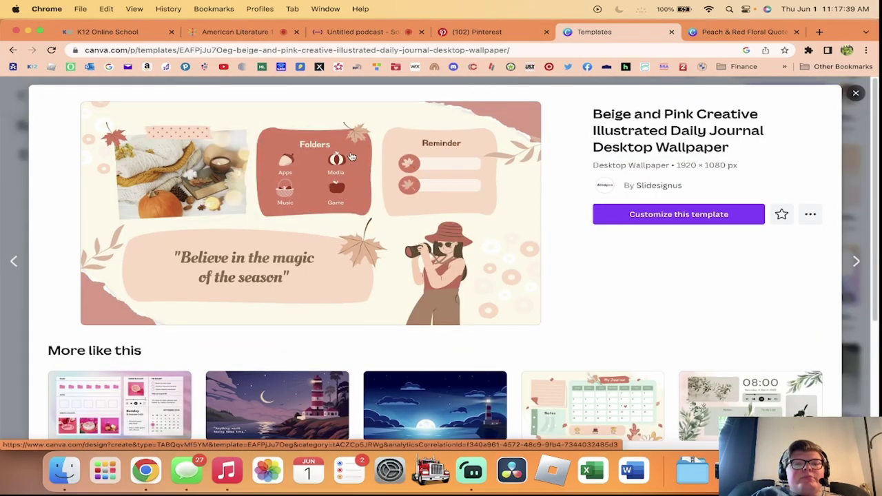
left_click(855, 92)
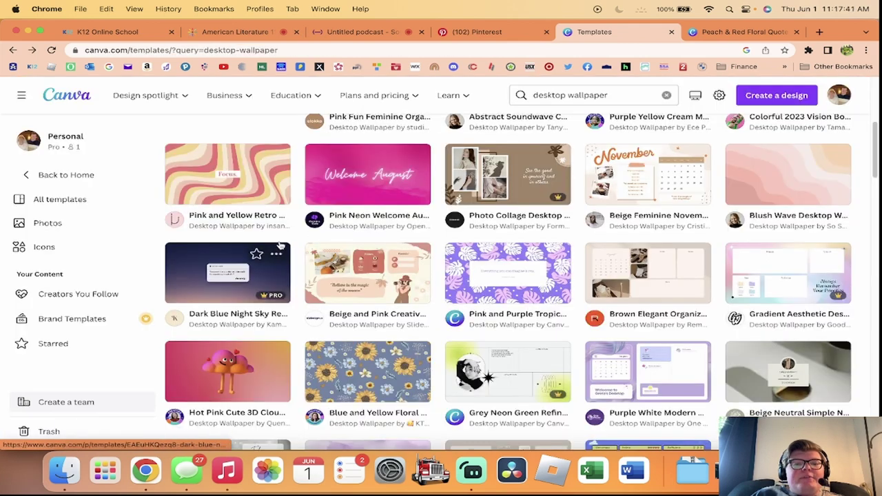
- Star the Dark Blue Night Sky Reminder and the Beige White Elegant Collage January 2023 templates, opening the preview of each
left_click(257, 258)
left_click(241, 281)
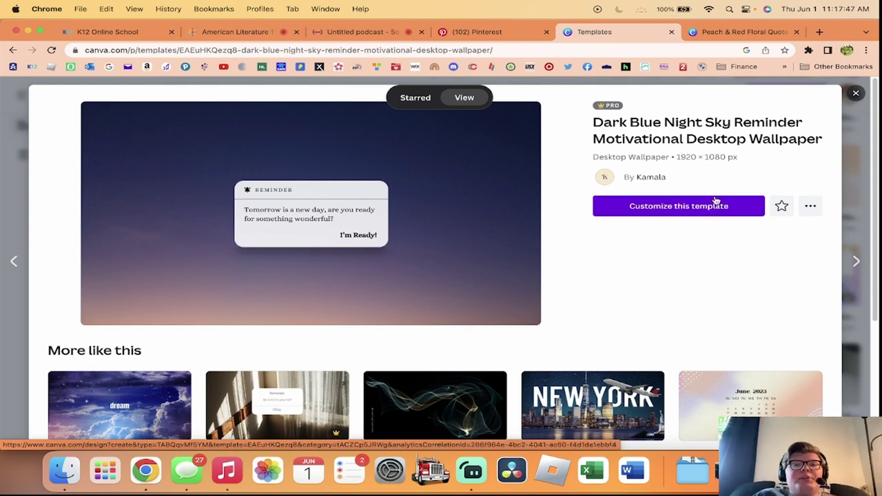
left_click(855, 92)
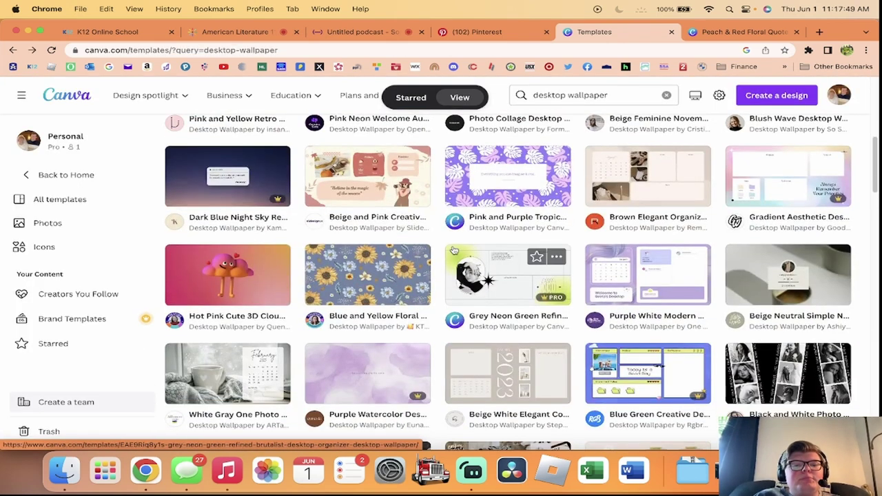
left_click(527, 371)
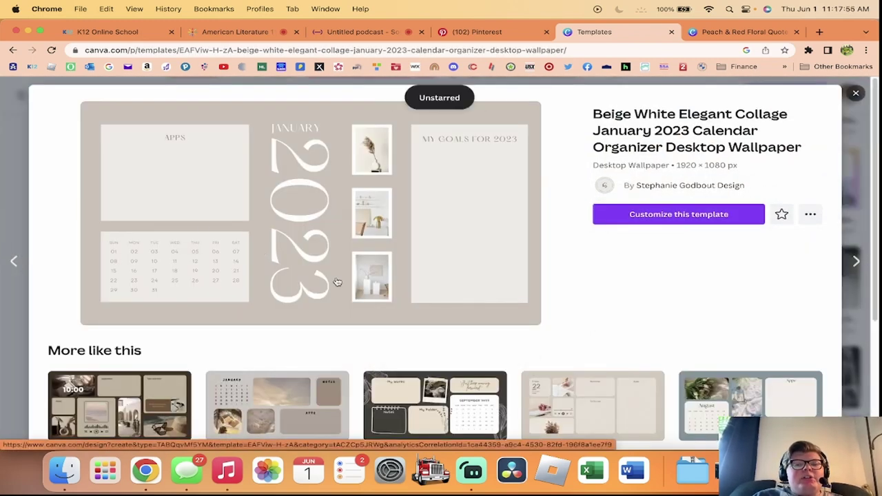
left_click(779, 216)
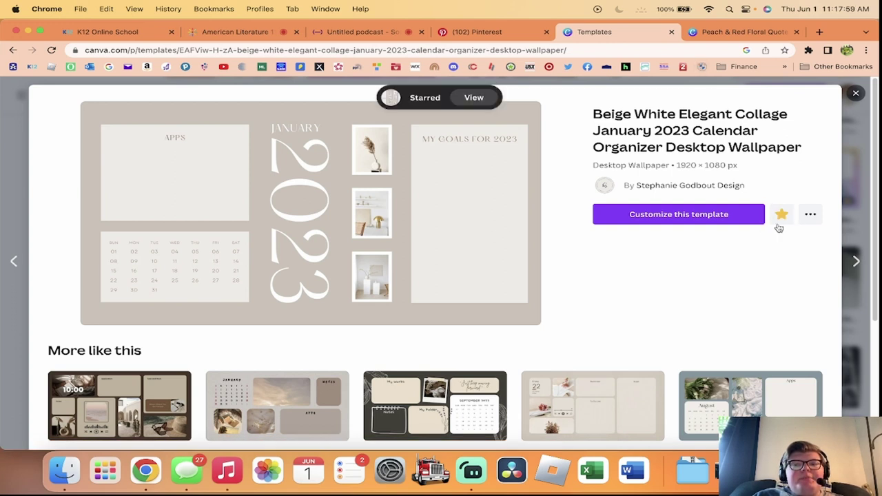
- Bookmark the Beige White Elegant Collage January 2023 template page as "temp - desktop pic" and close its preview
left_click(809, 217)
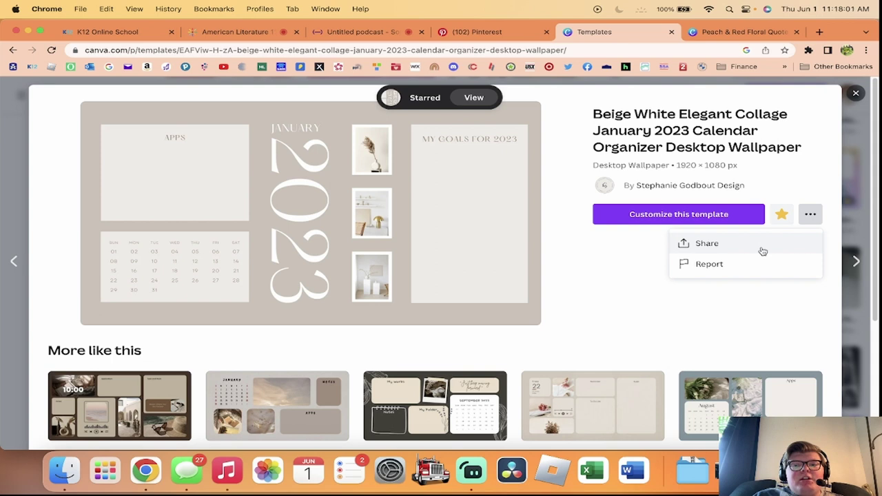
left_click(785, 51)
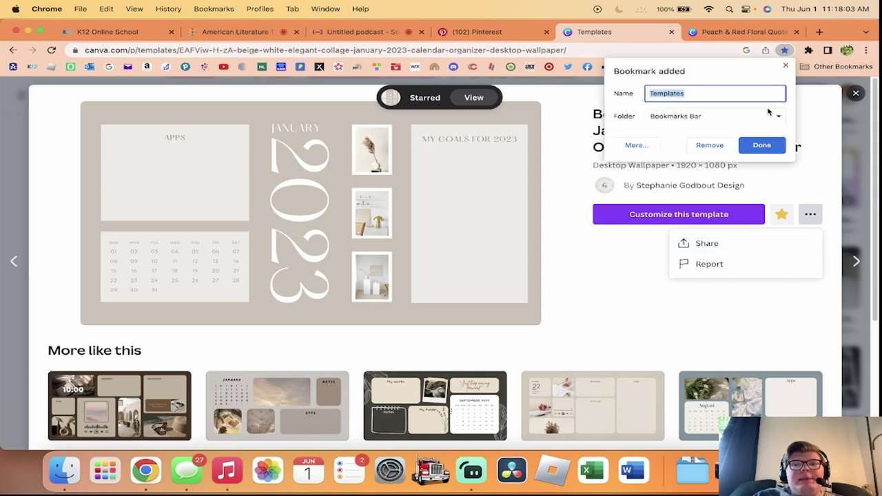
type("temp - desktop pic")
left_click(762, 146)
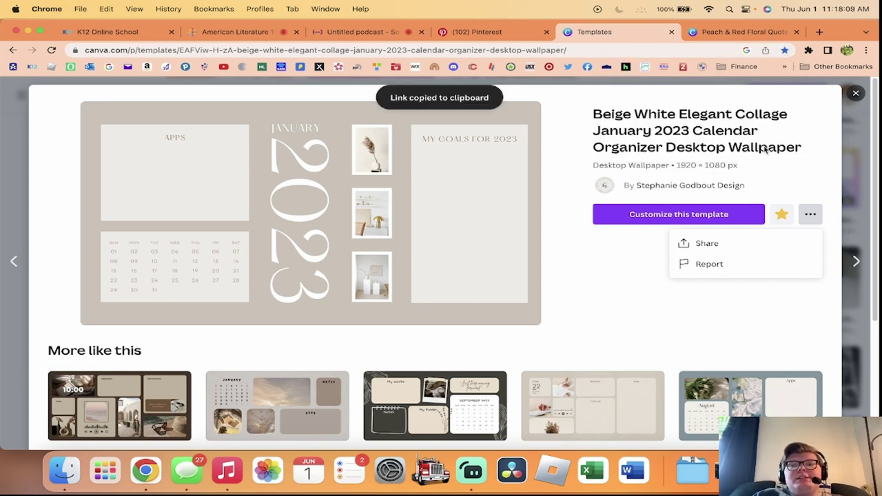
left_click(855, 94)
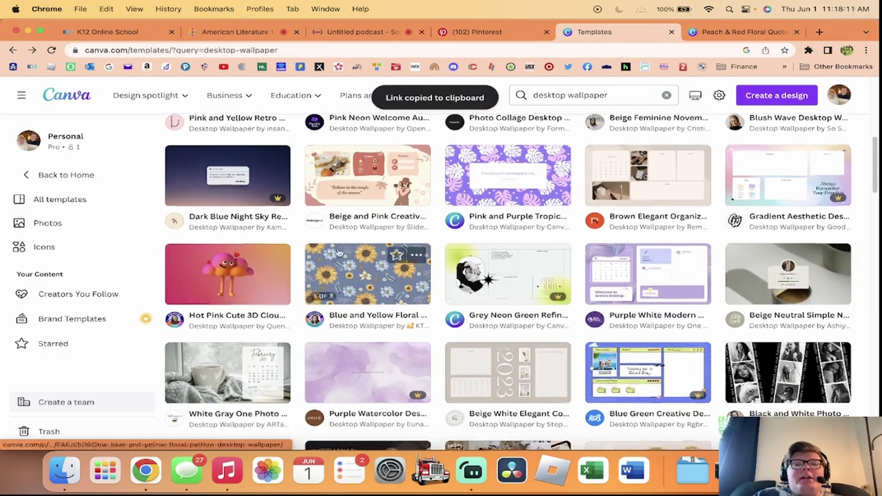
- Find the Black and White Grey Refined Brutalist Desktop Organizer template in the results, preview it and close the preview
scroll(350, 263, "down", 3)
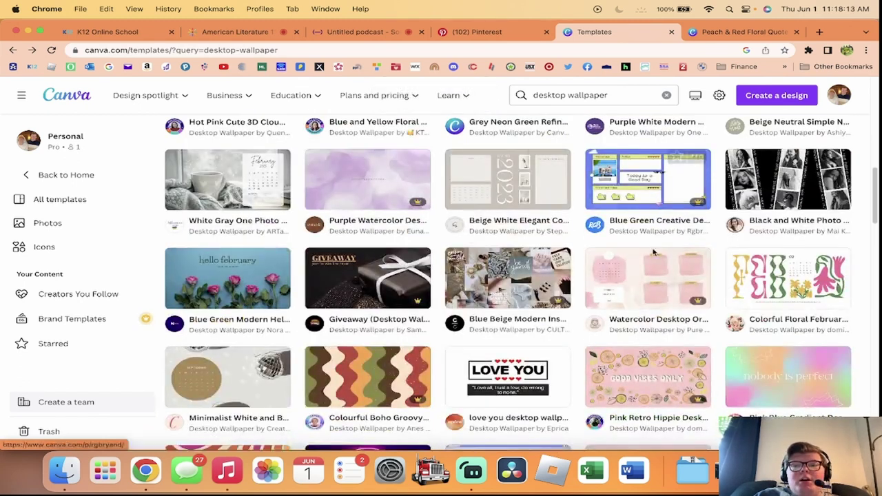
scroll(623, 262, "down", 3)
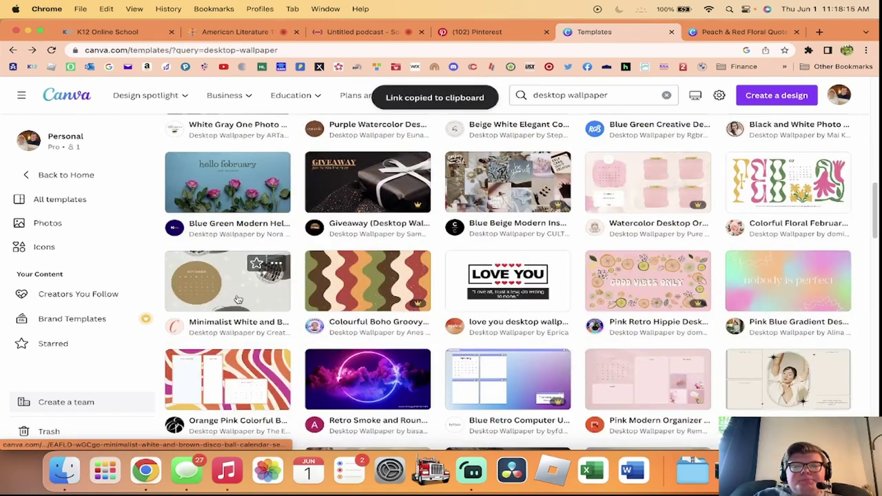
scroll(265, 276, "down", 3)
left_click(768, 297)
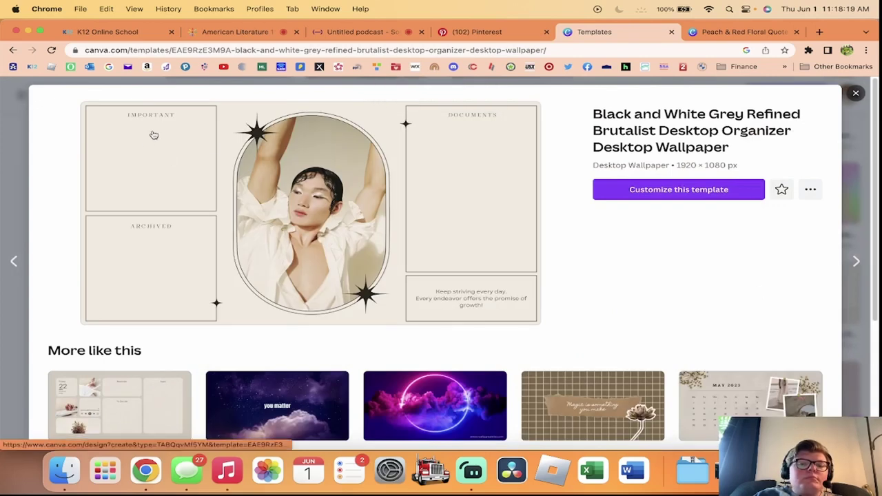
scroll(646, 209, "down", 3)
scroll(797, 118, "up", 3)
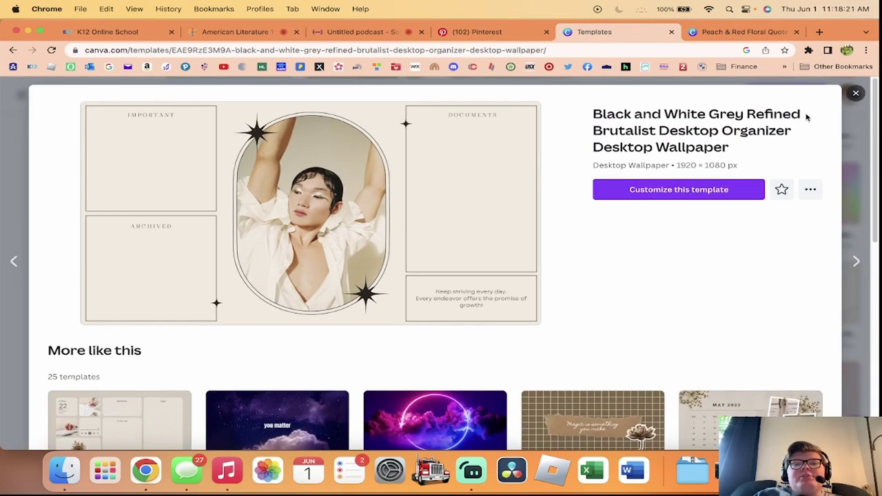
left_click(855, 92)
- Preview the Charcoal White and Light Tan Aesthetic Organizer and the Beige & Brown Aesthetic wallpapers, reviewing their similar templates
scroll(590, 274, "down", 3)
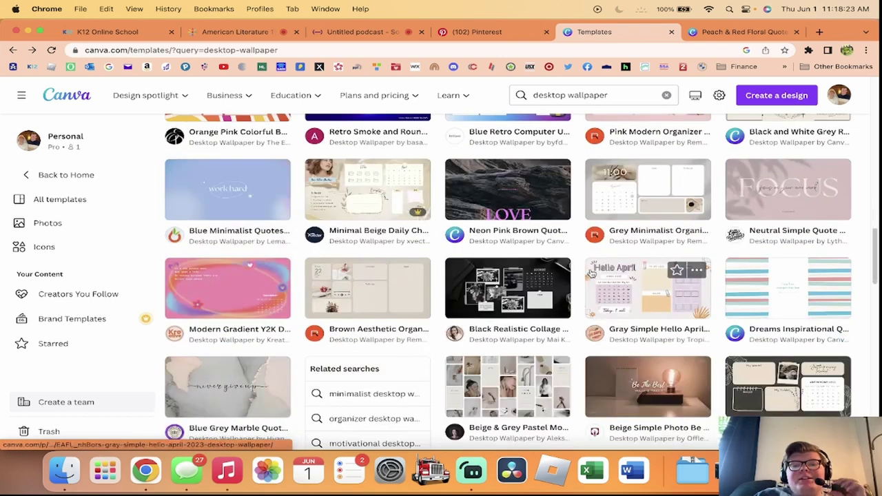
scroll(590, 273, "down", 2)
left_click(774, 295)
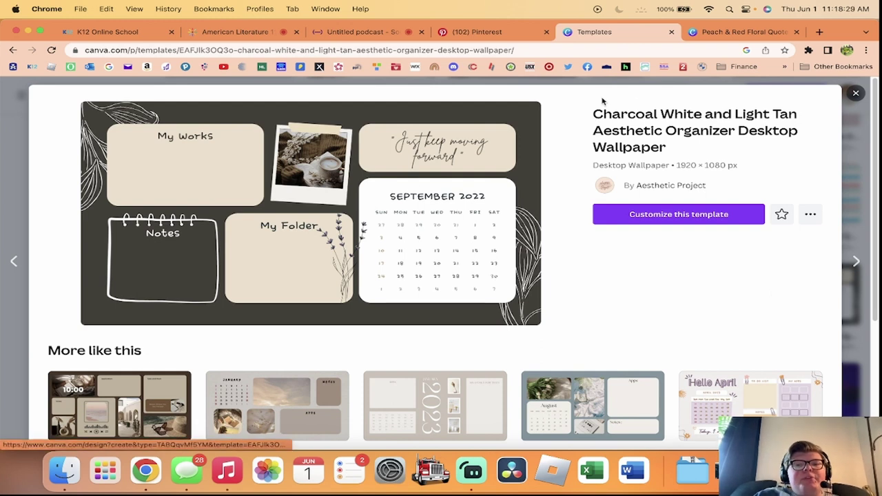
scroll(306, 228, "down", 3)
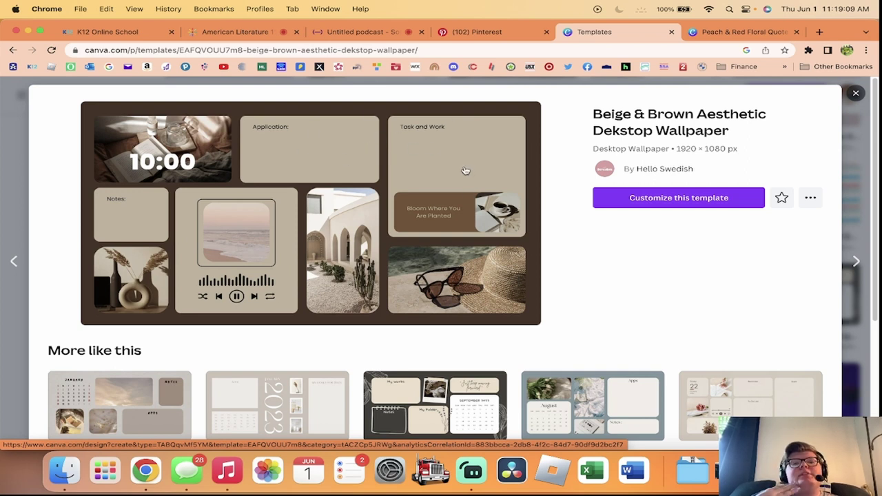
scroll(420, 262, "down", 3)
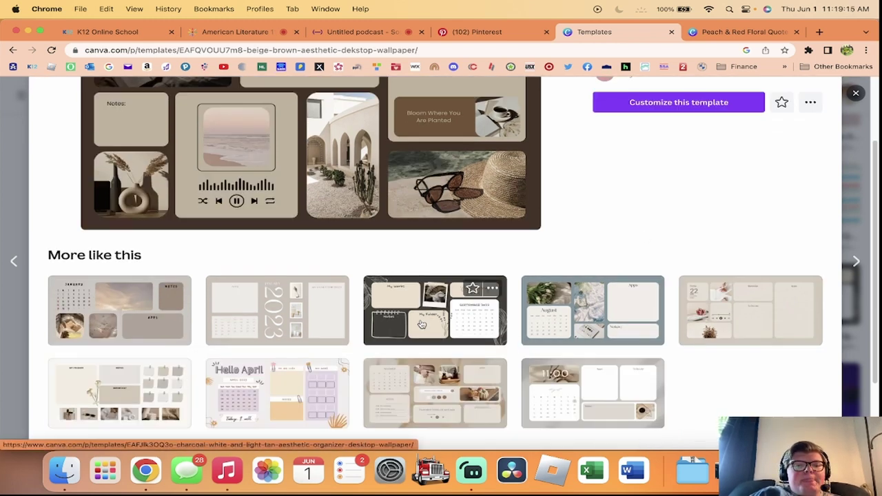
scroll(422, 324, "down", 3)
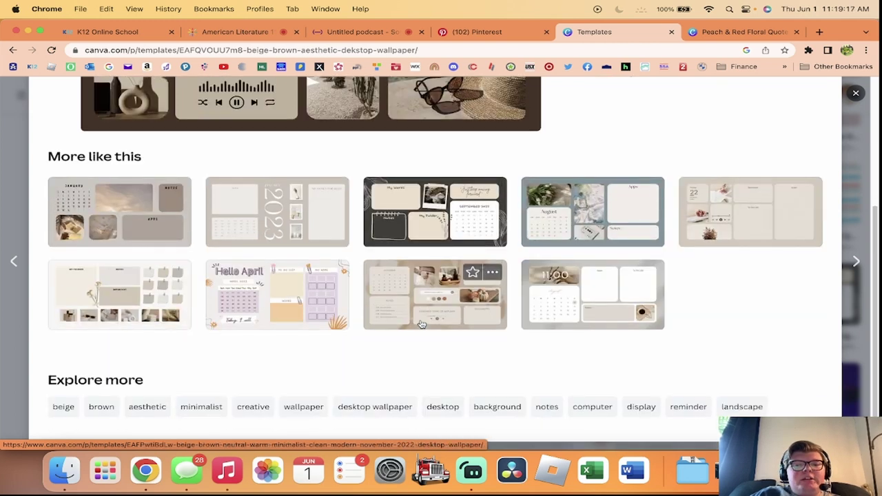
- Preview the similar Beige Brown Neutral Warm November 2022 wallpaper, go back, and preview the Grey Minimalist Organizer wallpaper
left_click(422, 324)
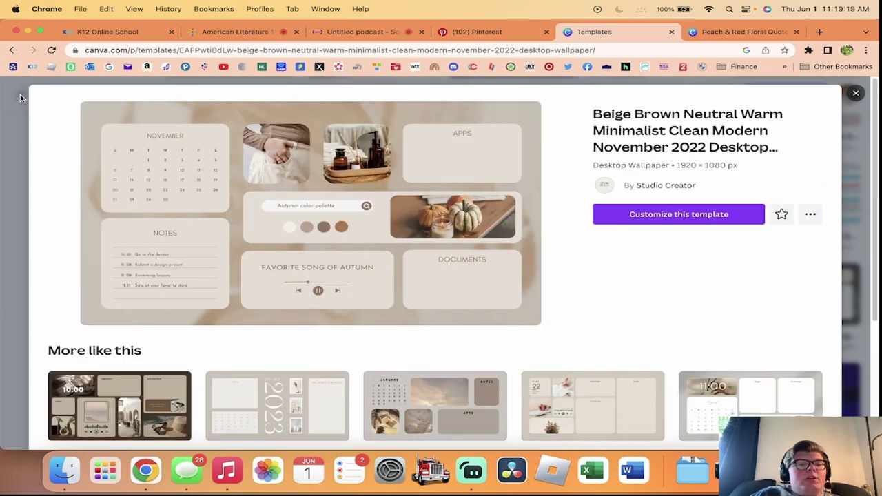
left_click(13, 51)
scroll(624, 384, "down", 5)
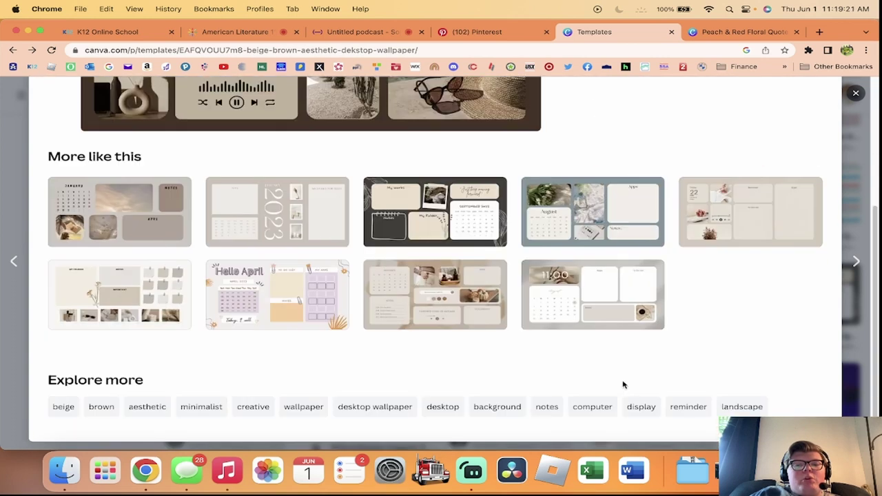
left_click(601, 294)
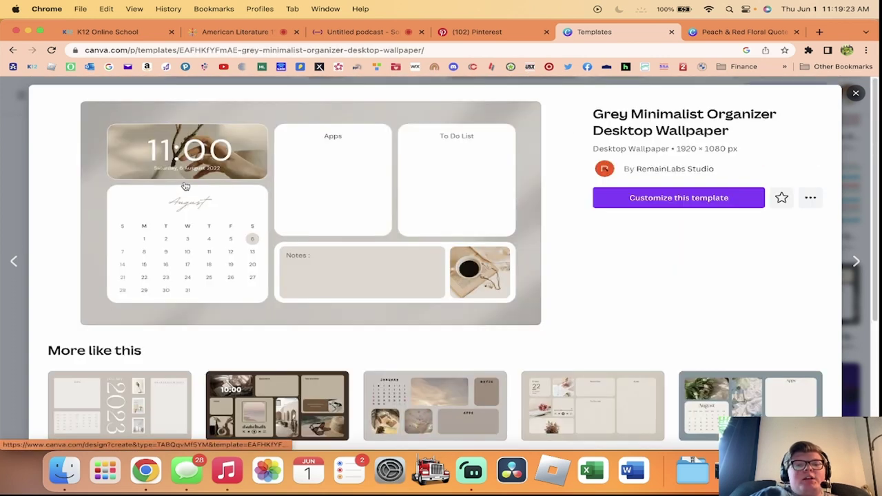
scroll(131, 127, "down", 3)
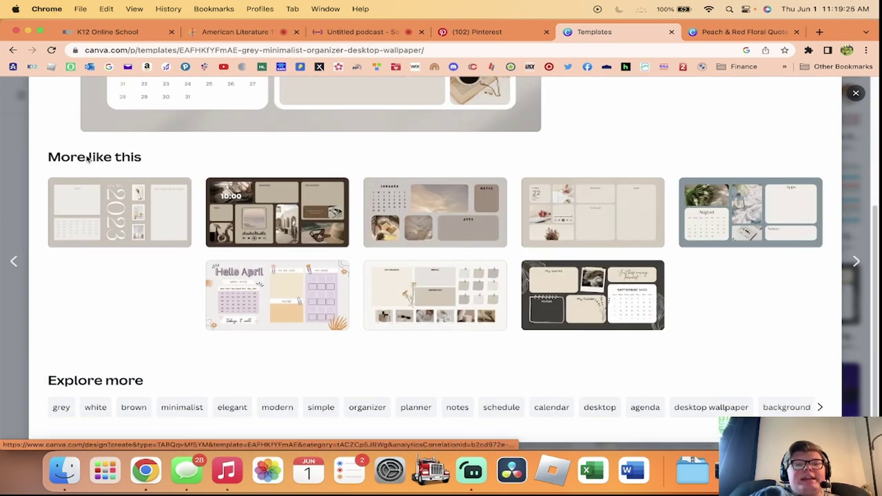
- Preview the Blue Modern Desktop Wallpaper template and look over its layout and the similar templates
left_click(799, 222)
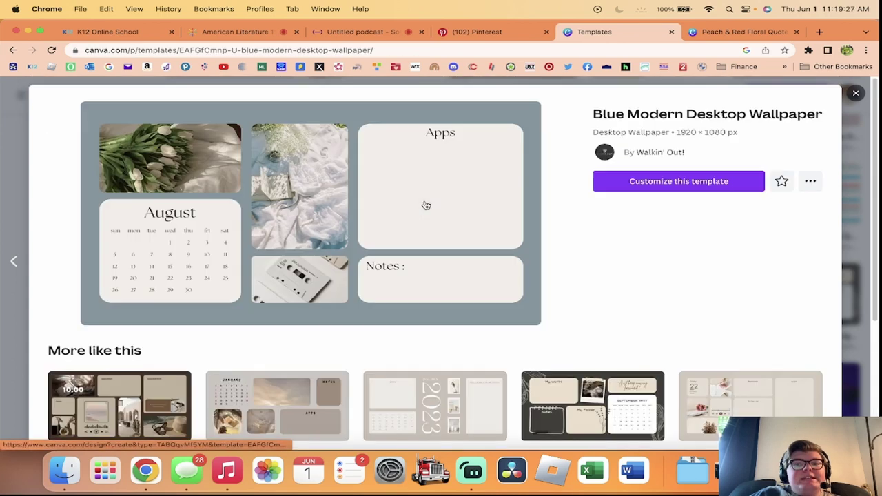
scroll(425, 206, "down", 2)
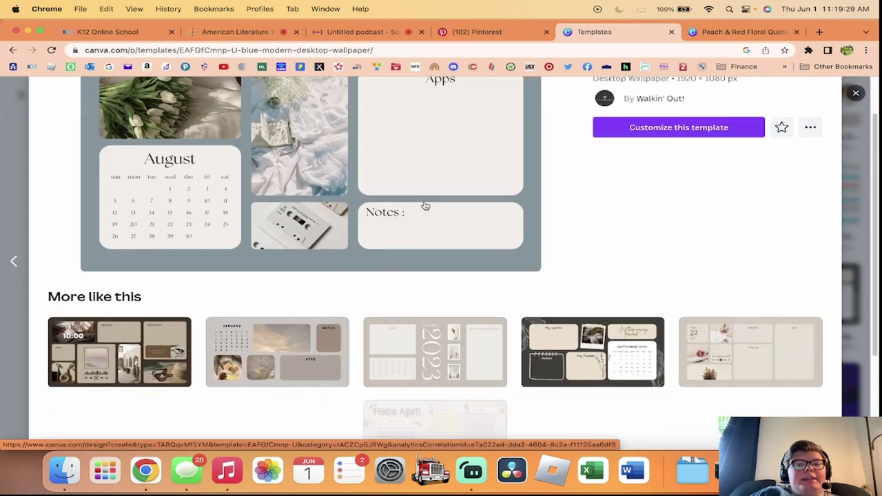
scroll(425, 206, "down", 2)
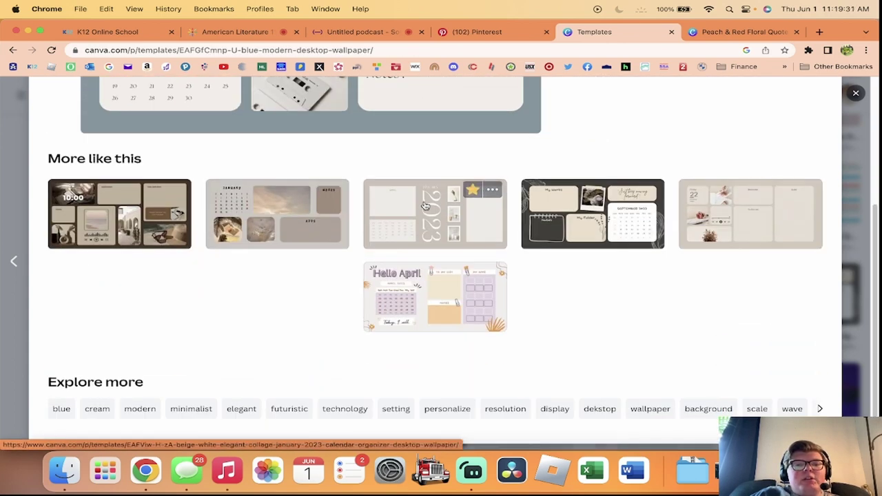
scroll(425, 206, "up", 4)
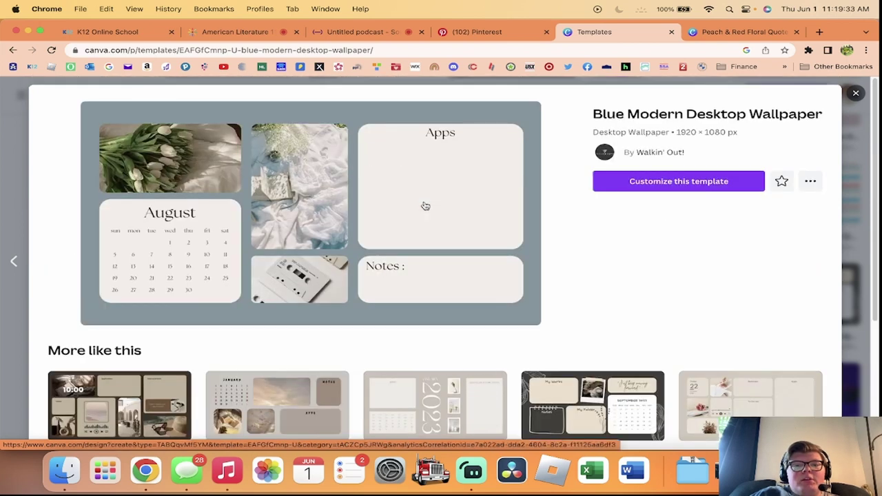
scroll(425, 206, "down", 4)
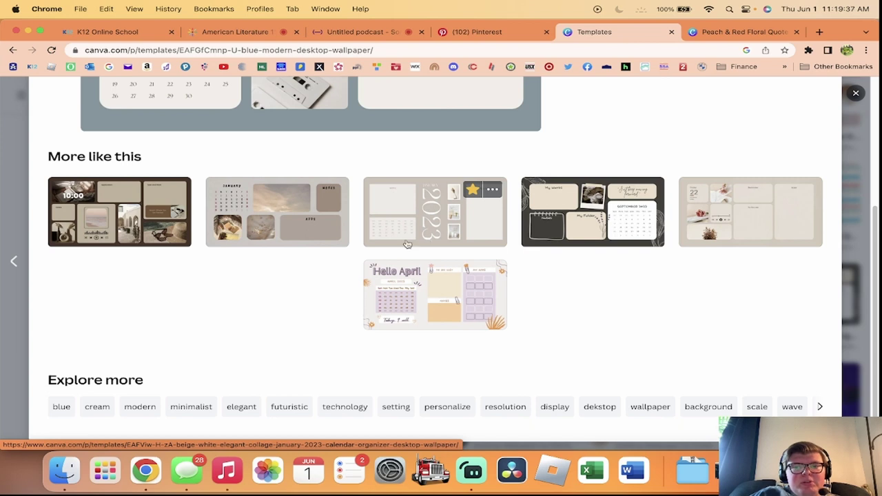
scroll(425, 241, "up", 4)
- Star the Blue Modern Desktop Wallpaper template, bookmark its page as "blue temp" and close the preview
left_click(782, 180)
left_click(784, 50)
type("blue temp")
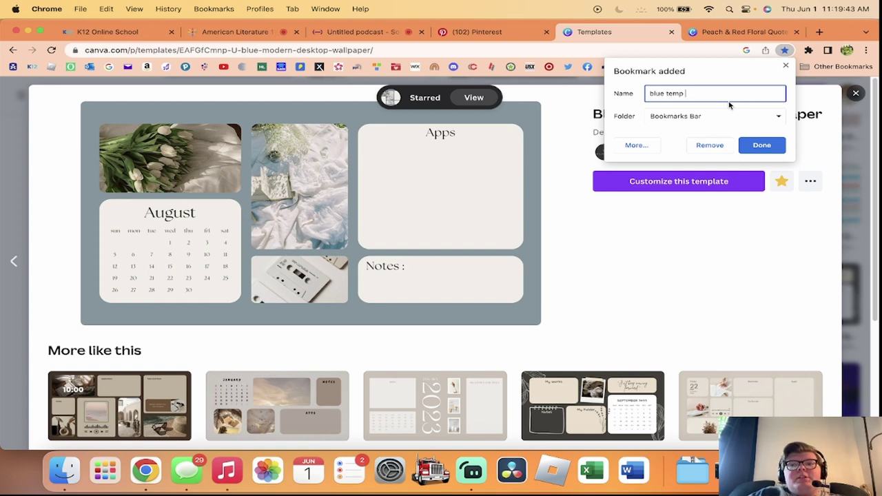
left_click(760, 149)
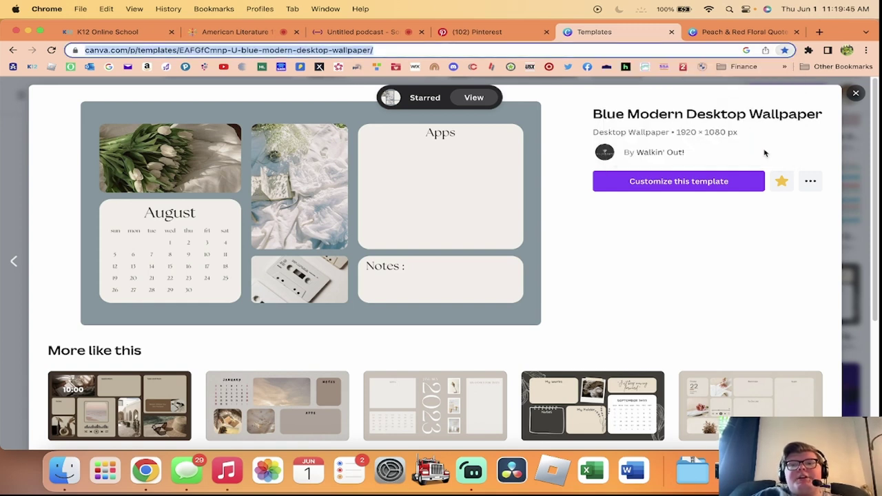
left_click(855, 93)
- Browse further through the "desktop wallpaper" template results for other wallpaper candidates
scroll(612, 238, "down", 10)
scroll(612, 237, "down", 6)
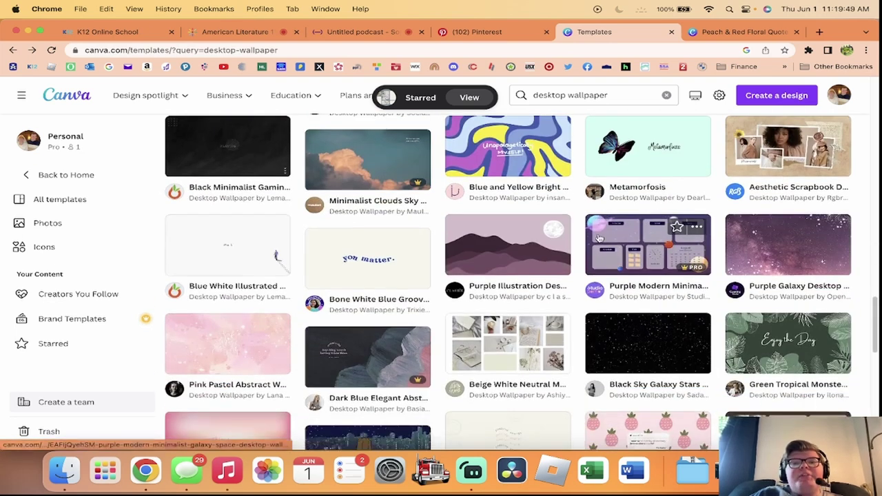
scroll(599, 238, "down", 12)
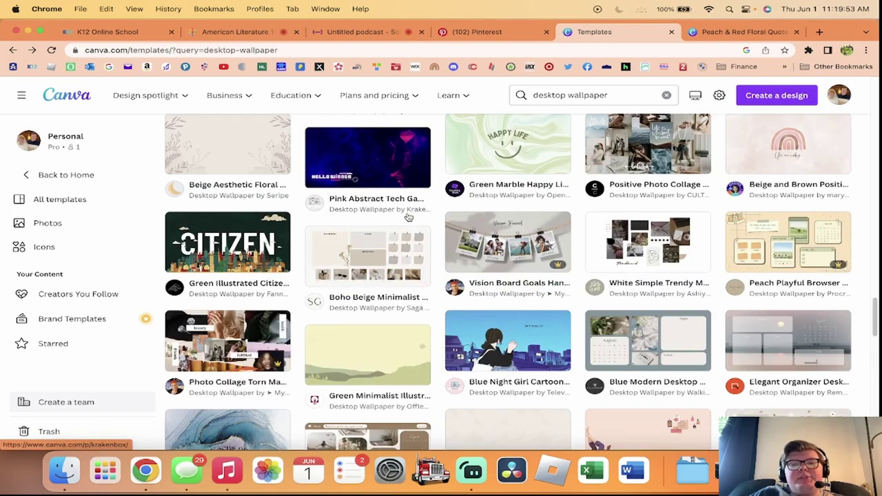
scroll(630, 286, "down", 3)
scroll(633, 246, "down", 6)
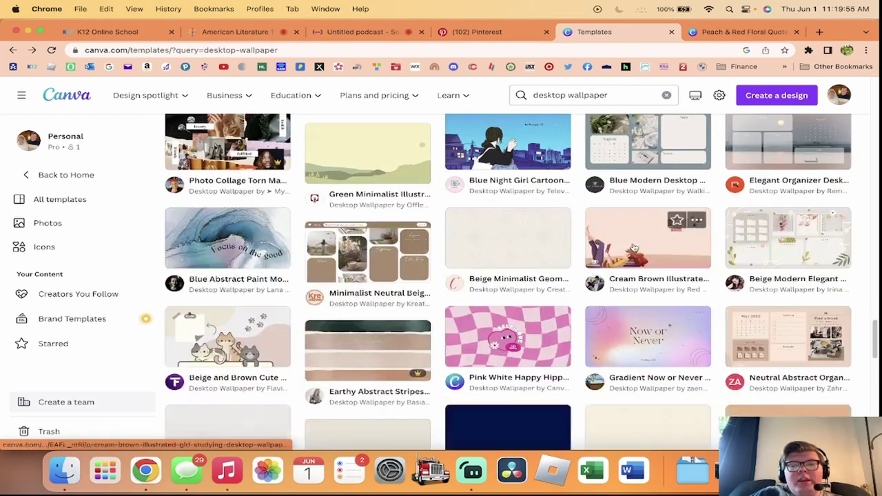
scroll(633, 247, "down", 6)
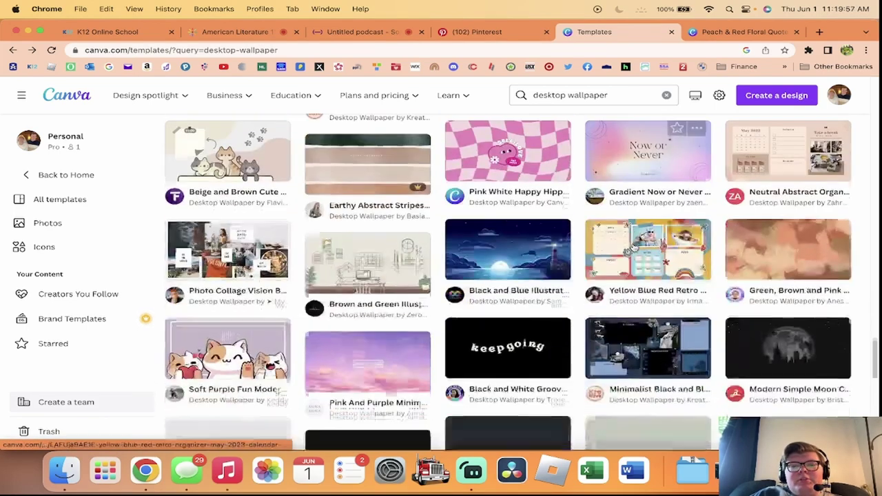
scroll(634, 247, "down", 12)
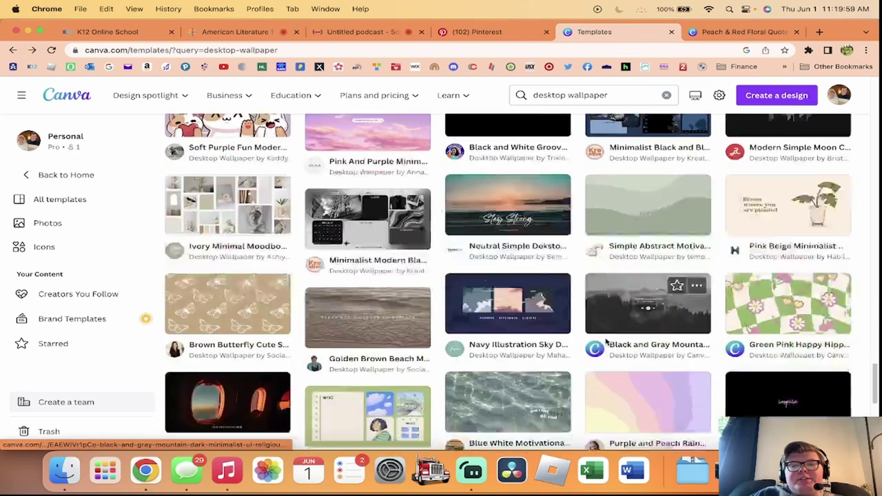
scroll(606, 343, "down", 14)
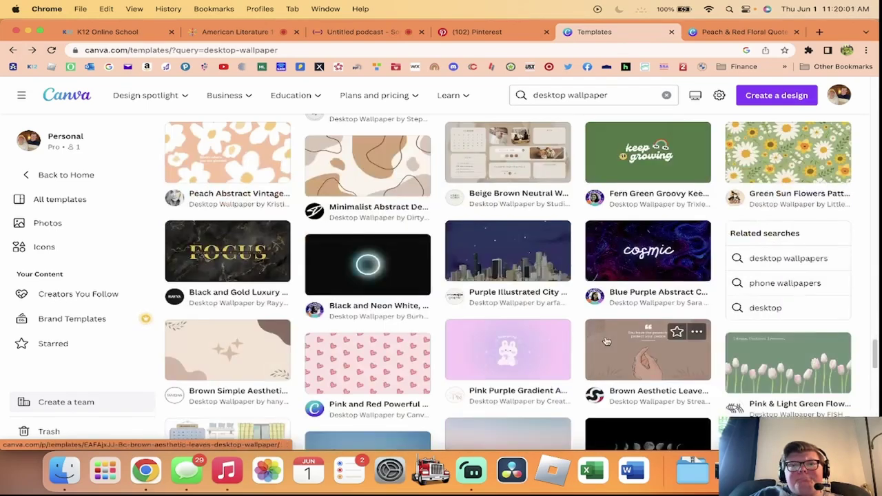
scroll(606, 342, "down", 8)
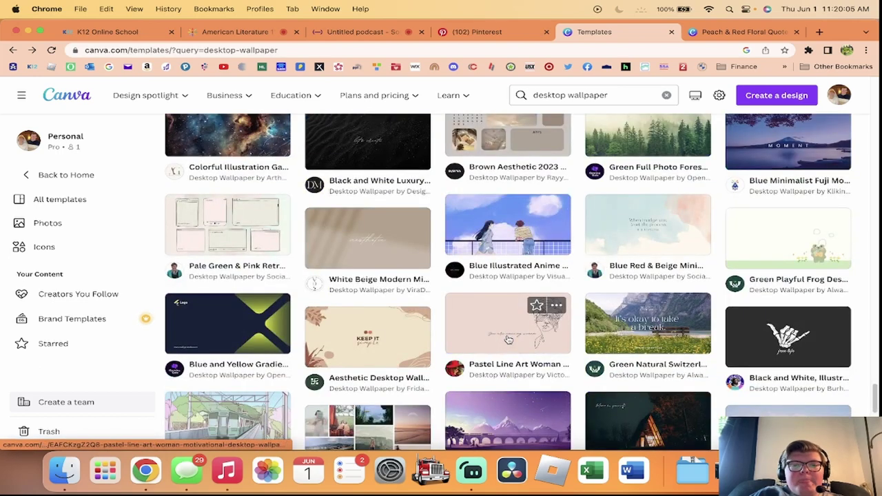
scroll(508, 339, "down", 12)
scroll(485, 344, "down", 2)
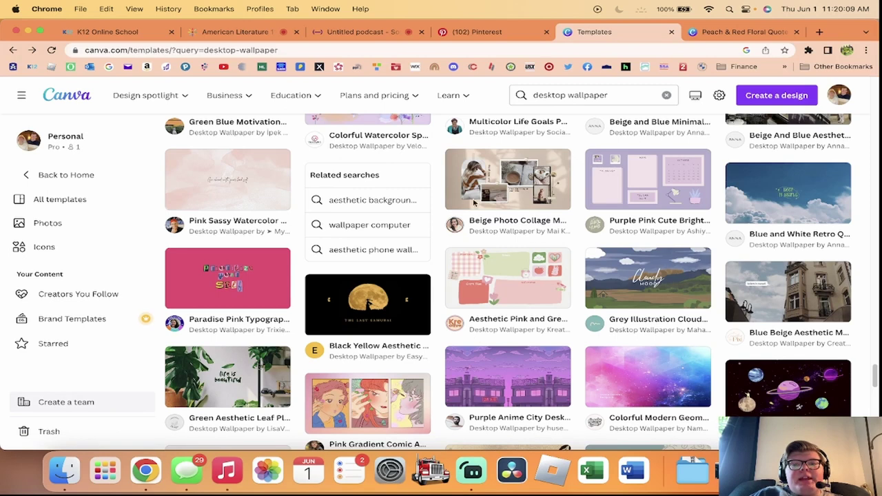
scroll(496, 276, "down", 5)
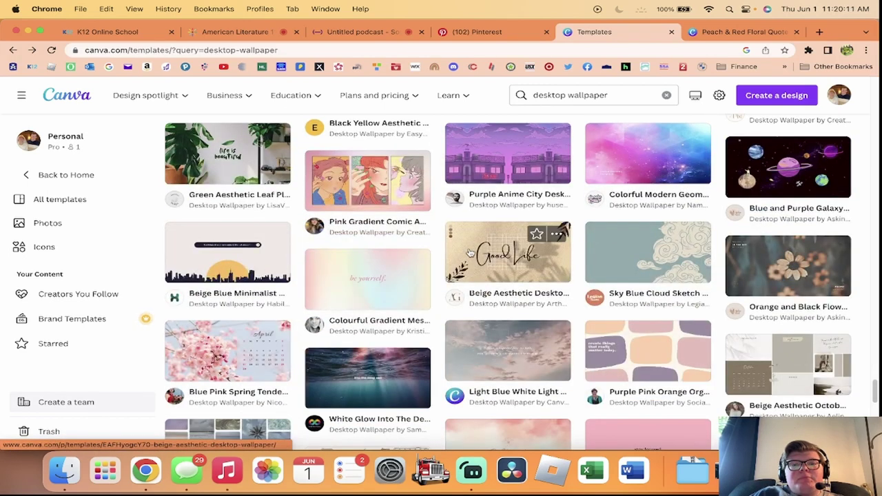
scroll(469, 253, "down", 6)
scroll(469, 252, "down", 3)
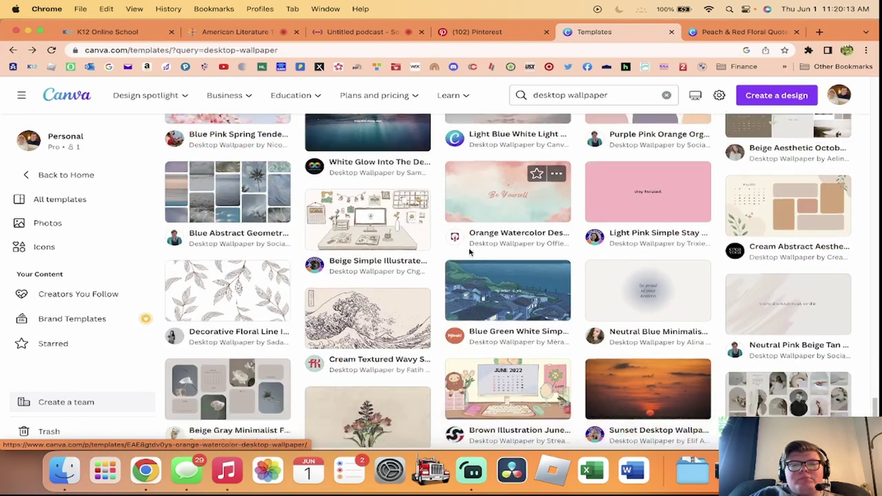
scroll(469, 253, "down", 5)
scroll(468, 253, "down", 2)
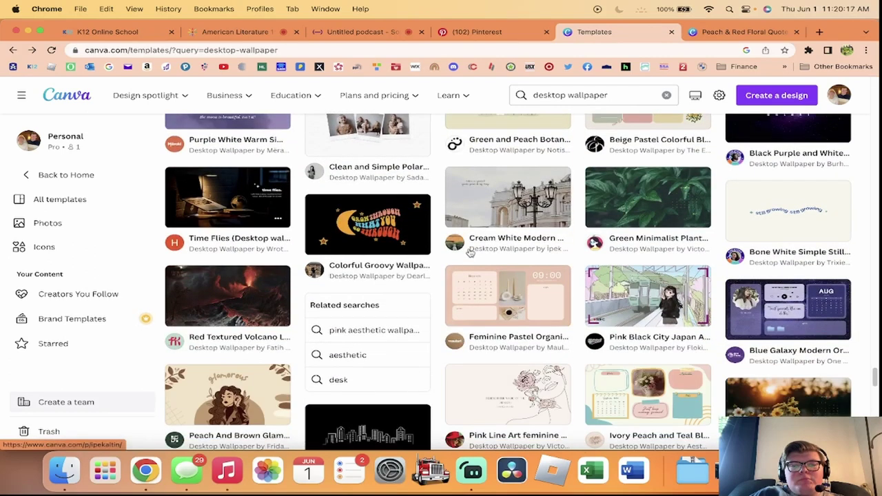
- Look through more of the "desktop wallpaper" template results for calendar and organizer layouts
scroll(469, 253, "down", 5)
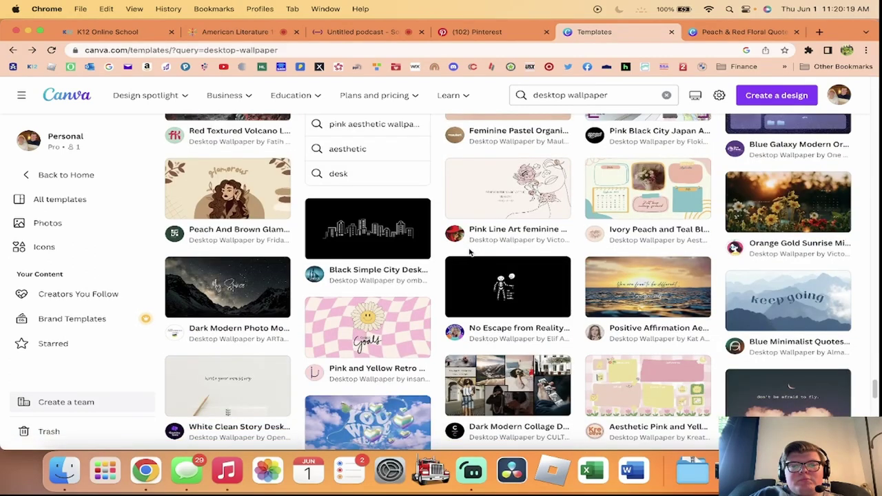
scroll(469, 253, "down", 5)
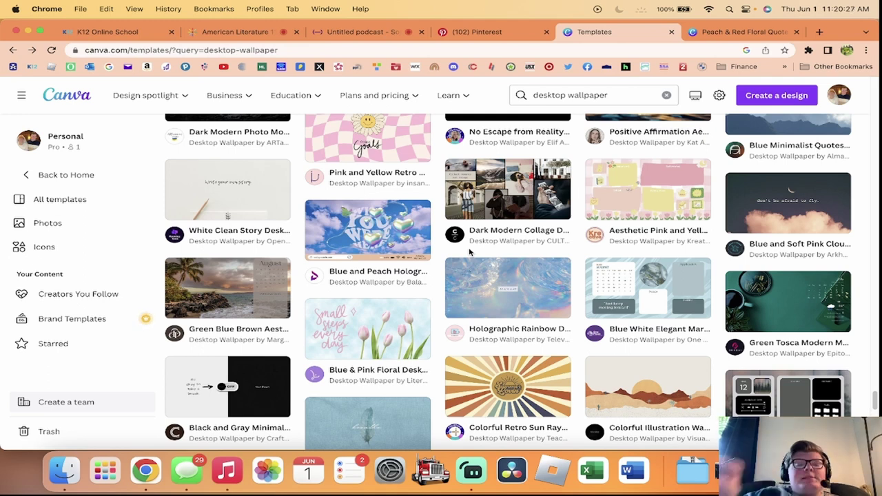
scroll(468, 253, "down", 5)
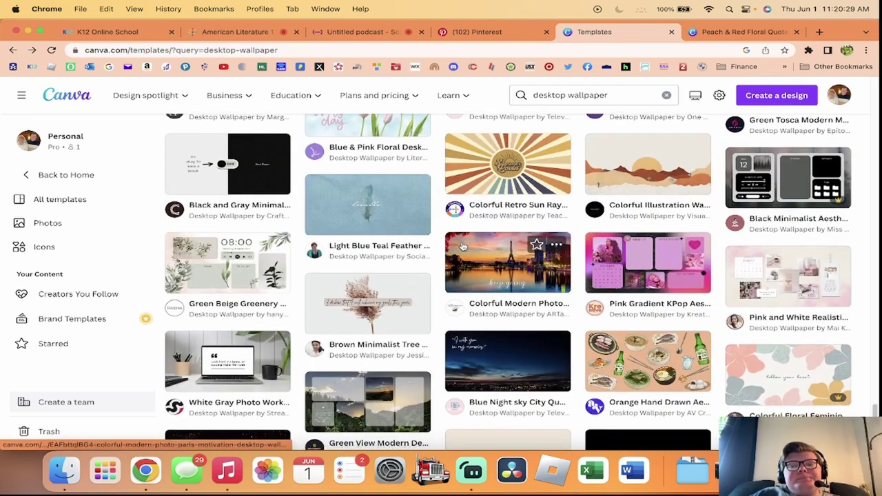
scroll(463, 246, "down", 9)
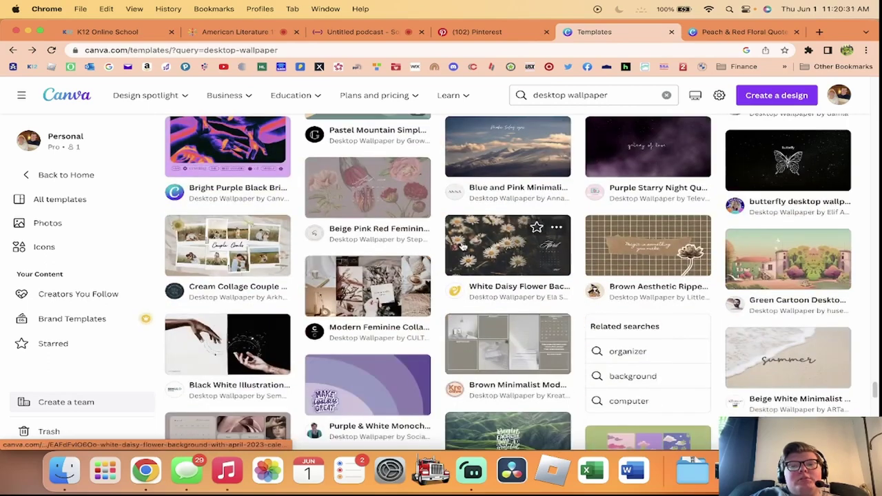
scroll(463, 246, "down", 3)
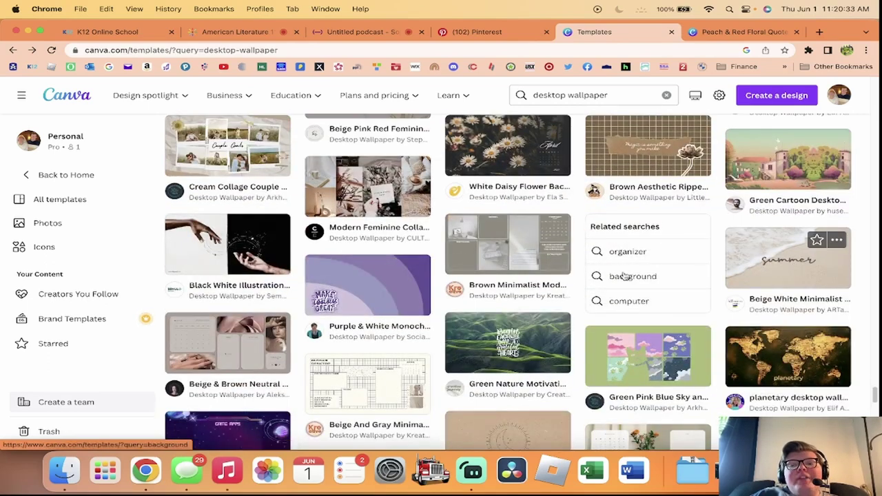
scroll(697, 272, "down", 7)
scroll(450, 279, "down", 4)
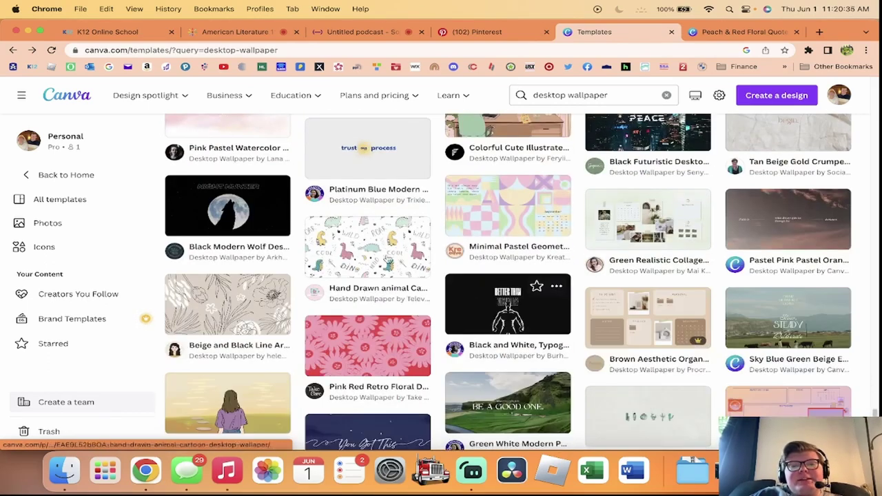
scroll(631, 312, "down", 3)
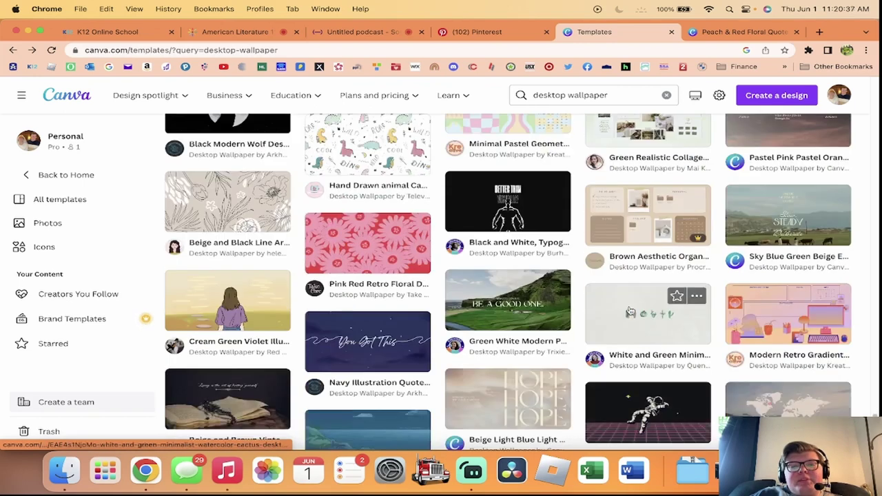
scroll(630, 313, "down", 3)
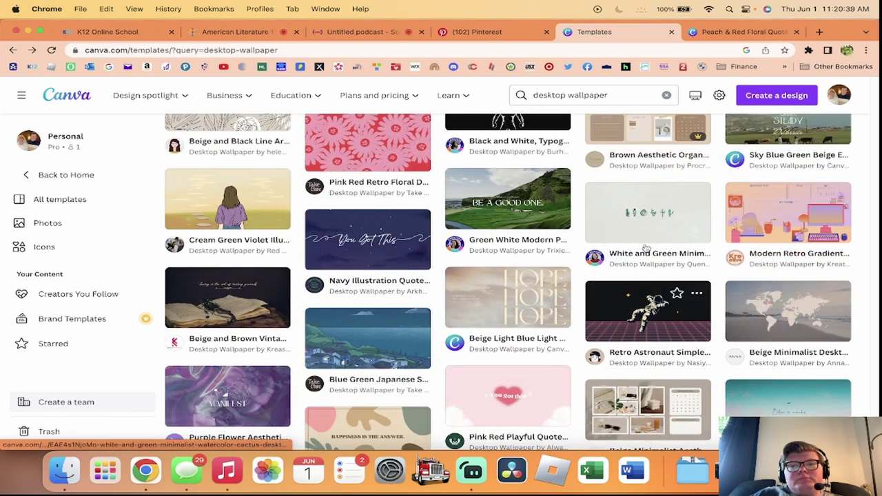
- Preview the Brown Aesthetic Organizer Desktop Wallpaper template, close it and look further down the results
left_click(658, 140)
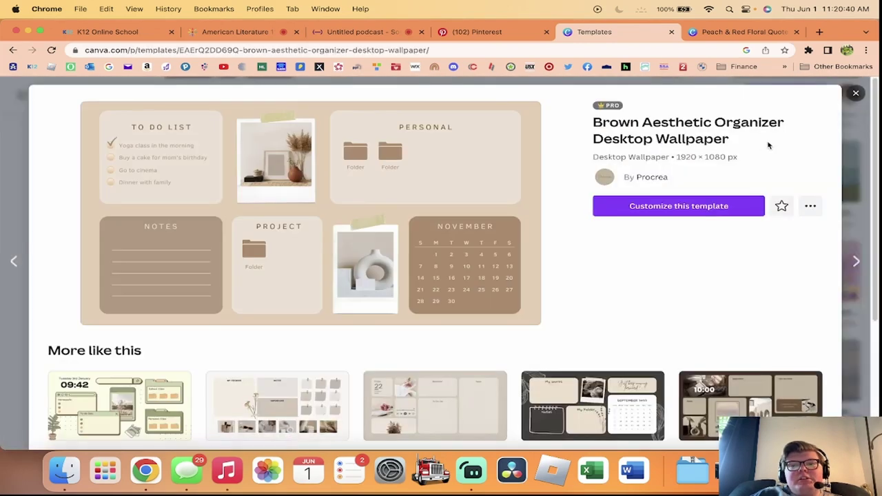
left_click(855, 92)
scroll(407, 329, "down", 10)
- Narrow the template search to "organizer desktop wallpaper"
scroll(406, 330, "up", 20)
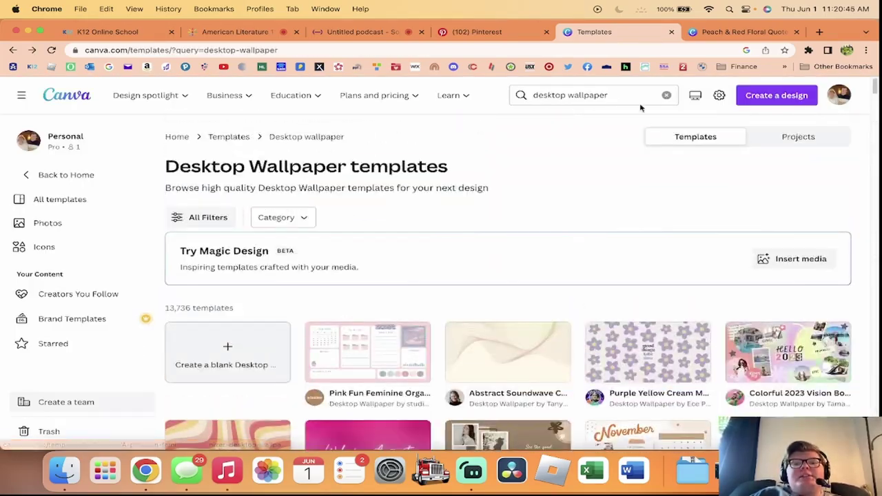
left_click(529, 97)
left_click(481, 94)
type("organizer")
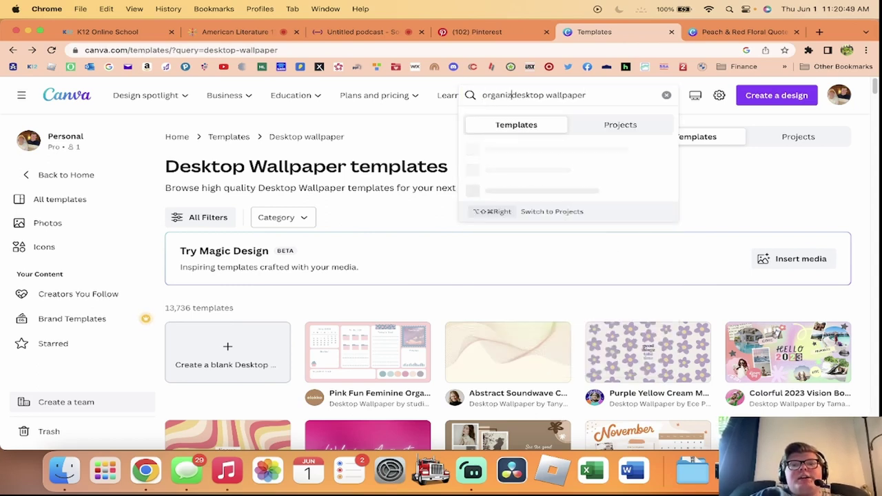
key("Return")
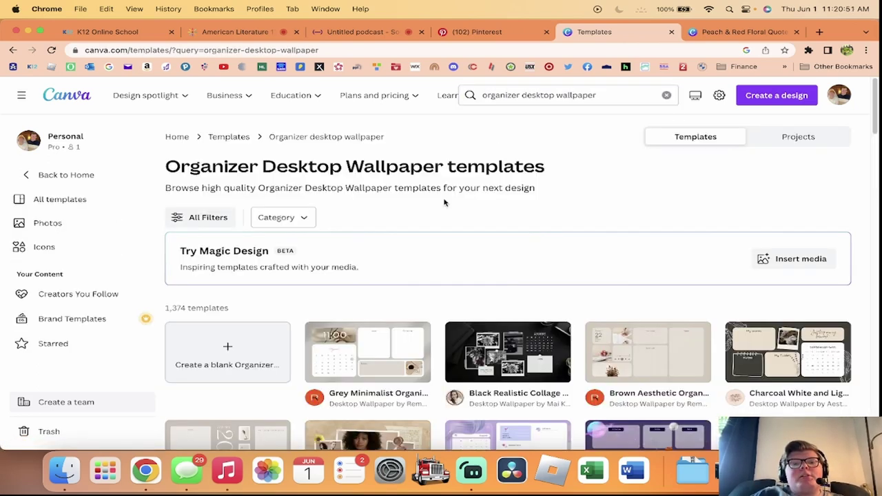
- Preview the Beige Neutral Minimalist Collage May 2023 Calendar Organizer template from the results and star it
scroll(490, 142, "down", 5)
scroll(372, 211, "up", 3)
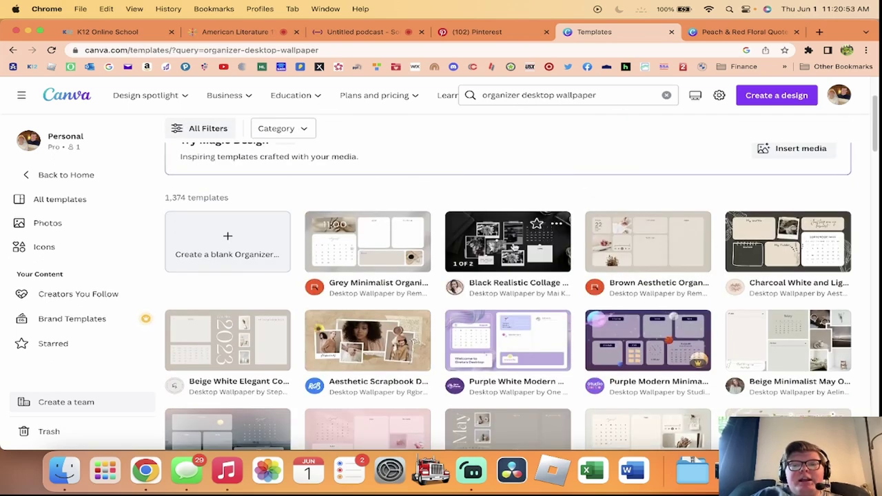
scroll(299, 295, "down", 3)
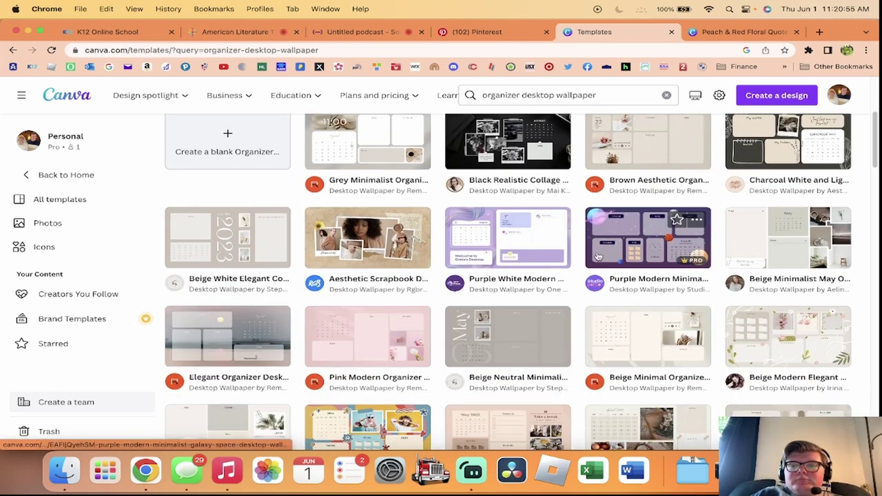
left_click(486, 327)
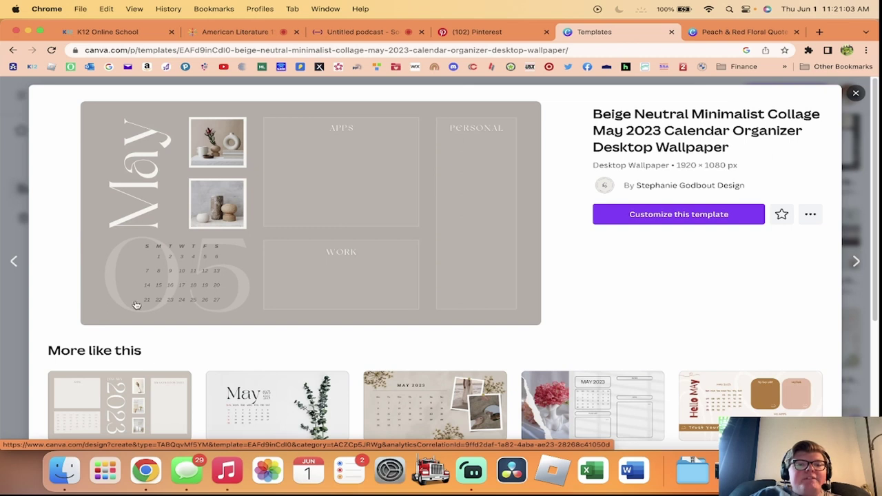
scroll(371, 294, "down", 3)
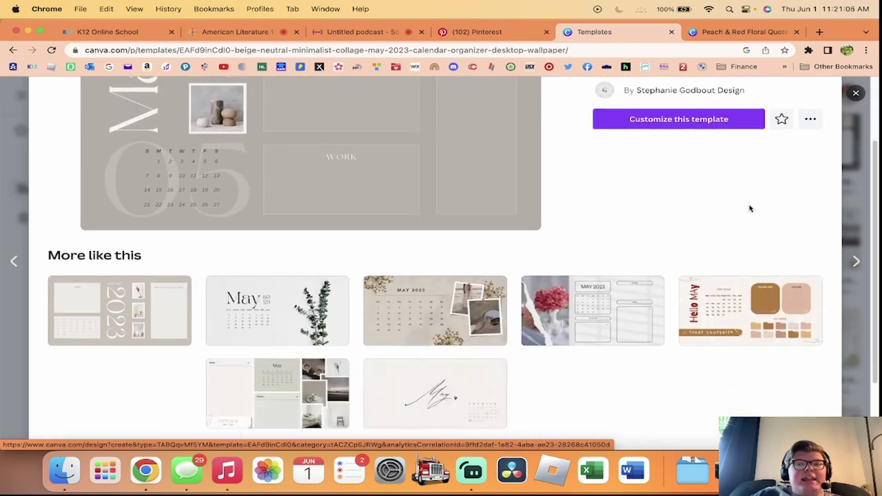
left_click(782, 138)
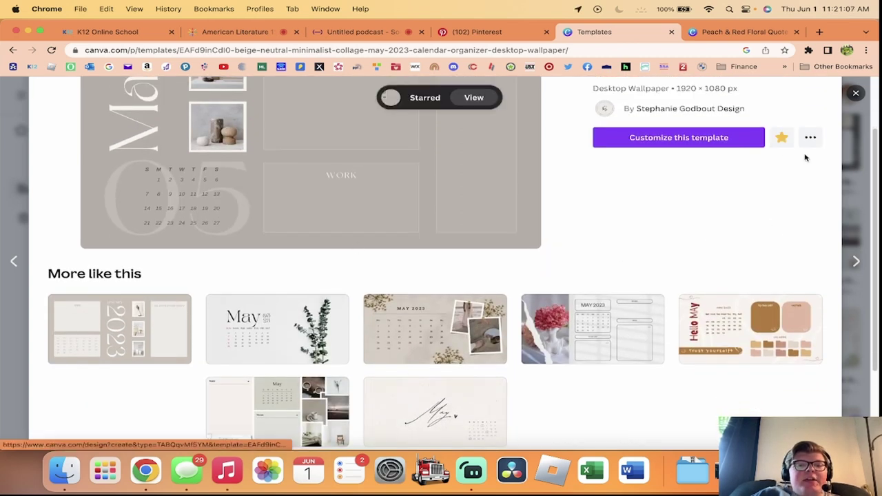
- View the starred templates, return home and open Projects with the sidebar collapsed to look over its folders and designs
left_click(483, 104)
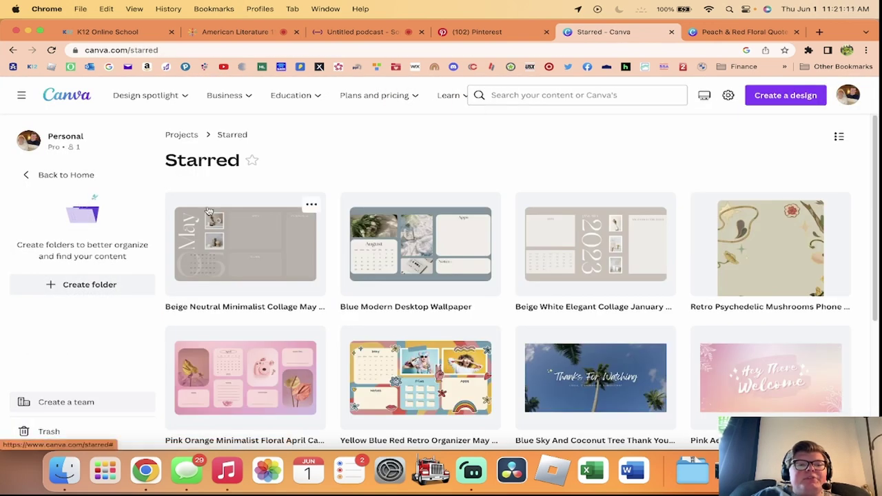
left_click(74, 177)
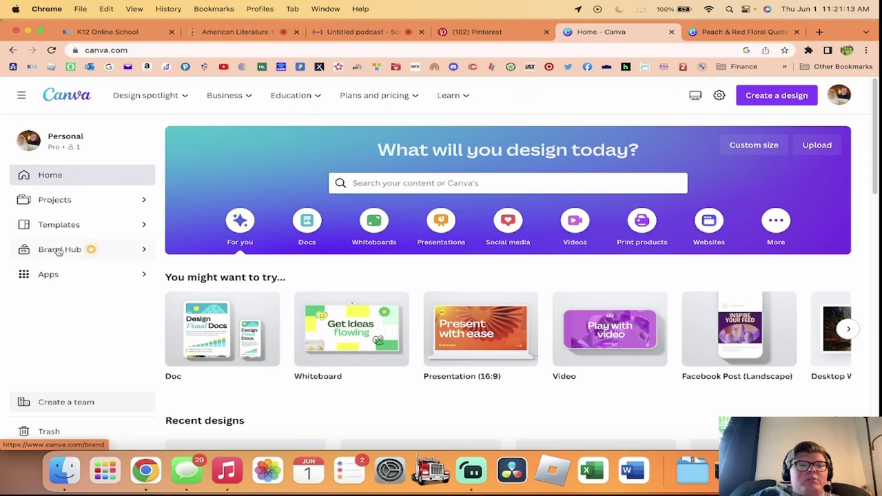
left_click(79, 201)
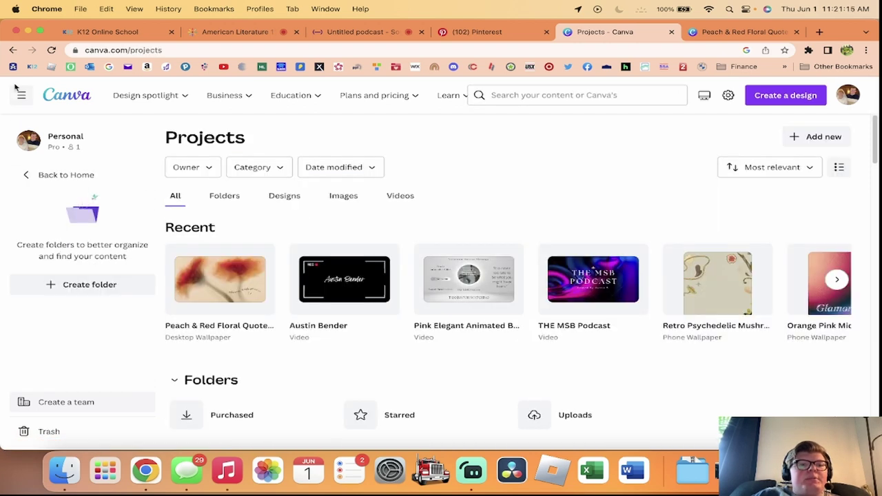
left_click(22, 95)
scroll(114, 250, "down", 3)
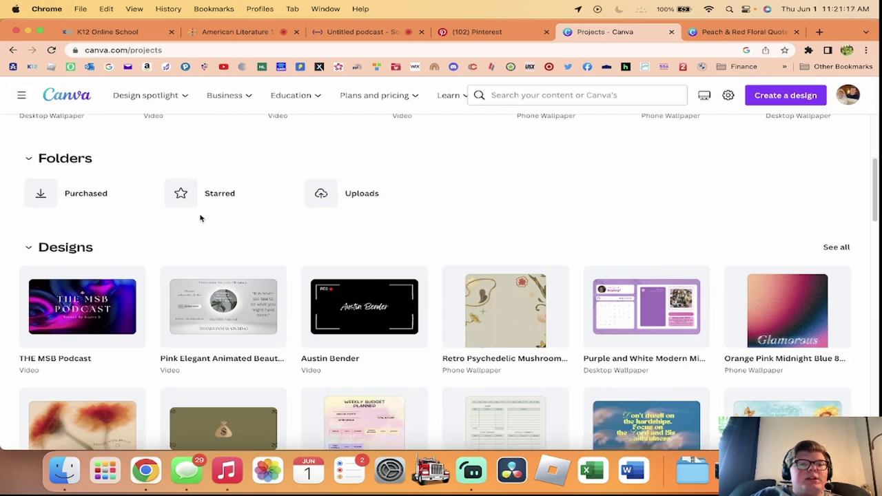
scroll(242, 220, "up", 3)
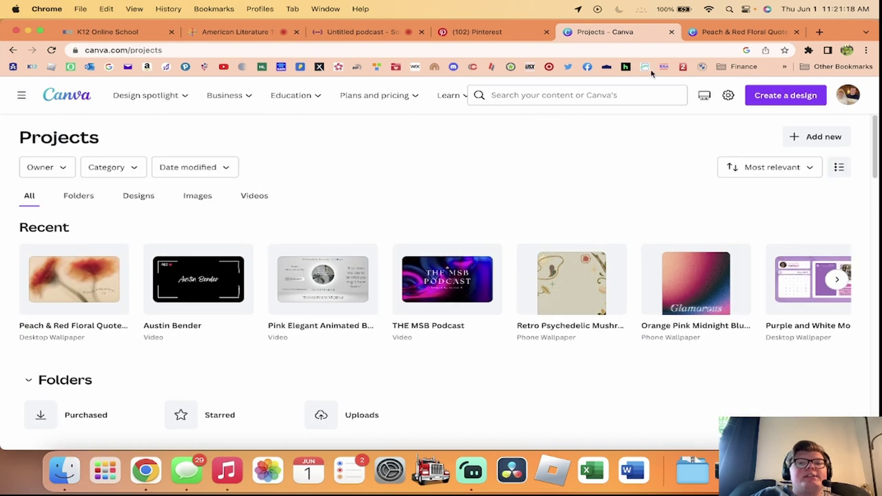
- Return to the template results for "organizer desktop wallpaper"
left_click(12, 50)
left_click(12, 50)
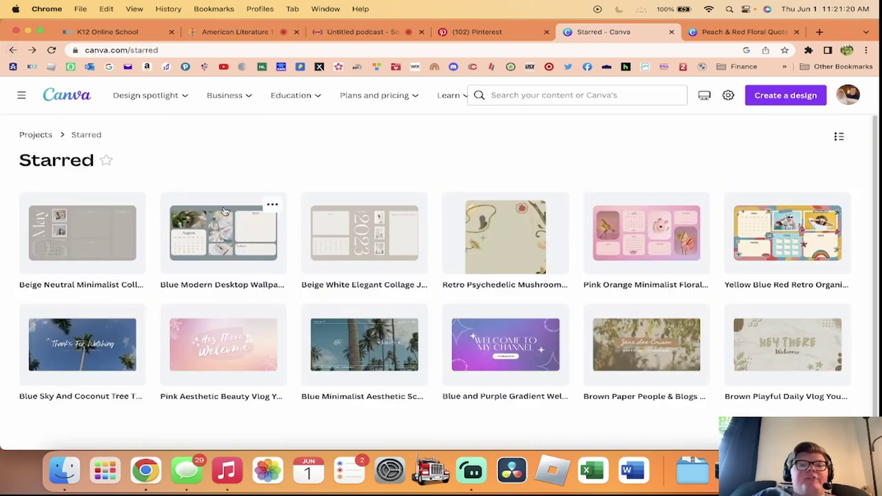
left_click(12, 50)
left_click(13, 51)
- Preview the Elegant Organizer Desktop Wallpaper template and return to the results
scroll(346, 301, "down", 3)
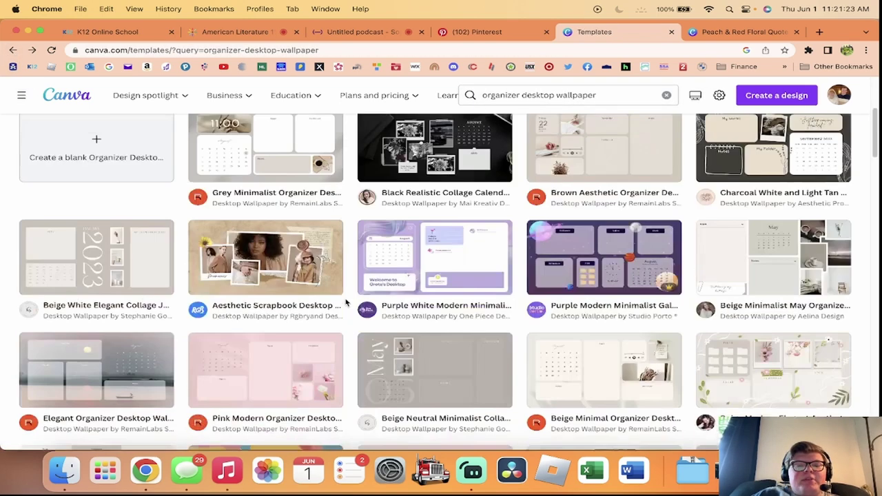
scroll(346, 301, "down", 5)
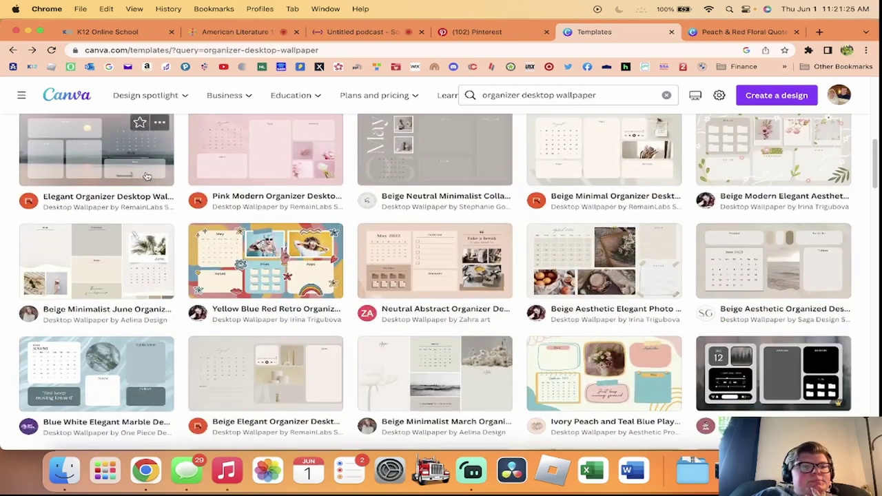
left_click(147, 177)
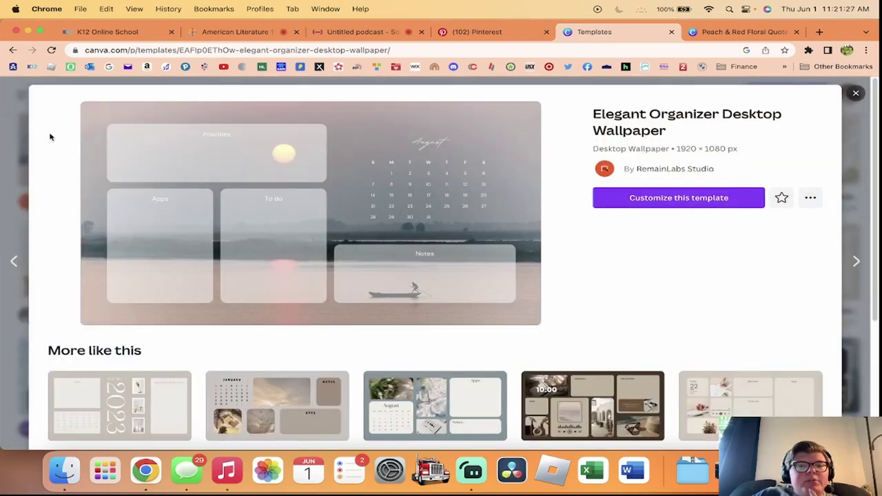
left_click(12, 51)
- Preview the Blue White Elegant Marble Desktop Wallpaper Organizer template with its similar designs, and return to the results
scroll(546, 248, "down", 4)
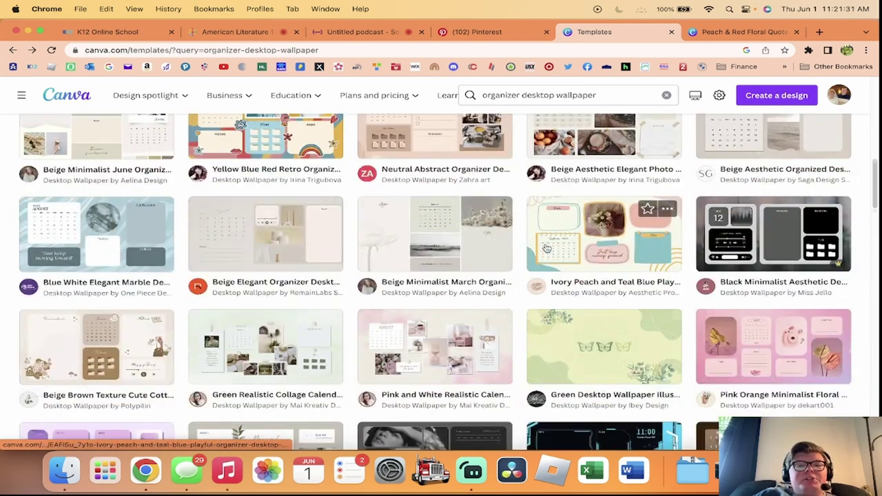
scroll(546, 248, "down", 5)
scroll(59, 246, "up", 5)
left_click(58, 246)
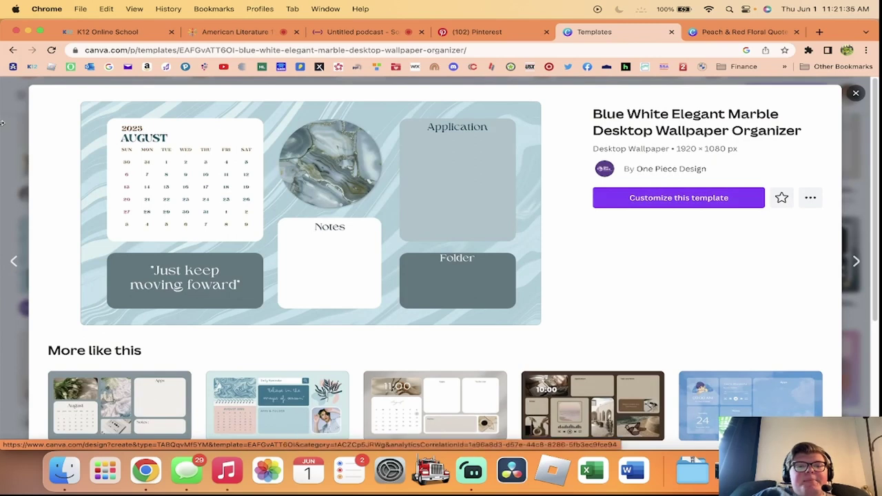
scroll(414, 222, "down", 5)
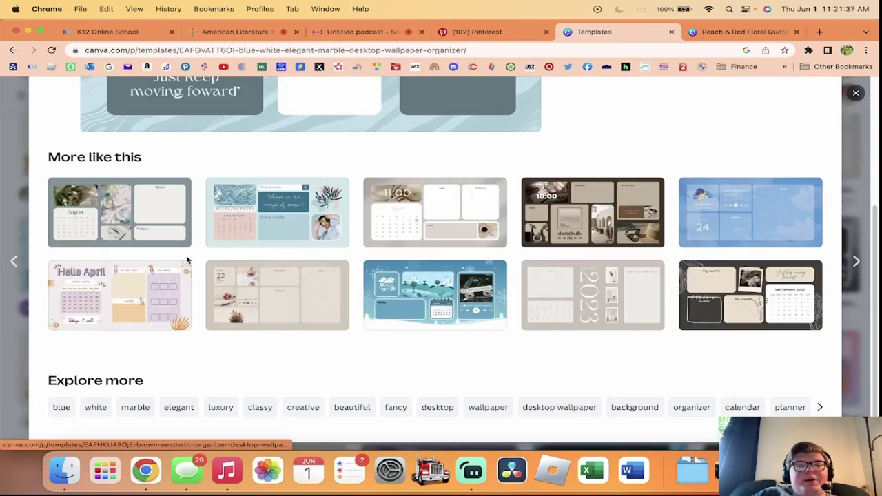
left_click(11, 180)
- Preview the Blue Sky Illustrated Organizer and Brown Modern Minimal Organizer wallpaper templates from further down the results
scroll(275, 320, "down", 8)
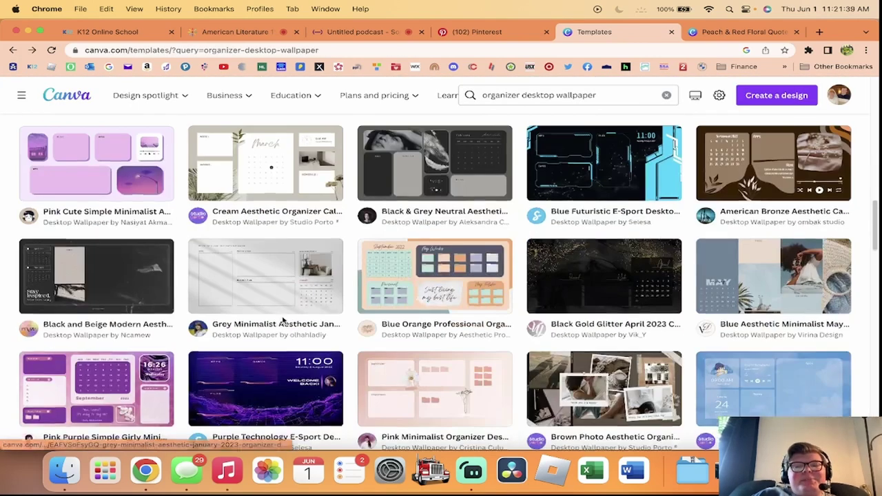
left_click(753, 197)
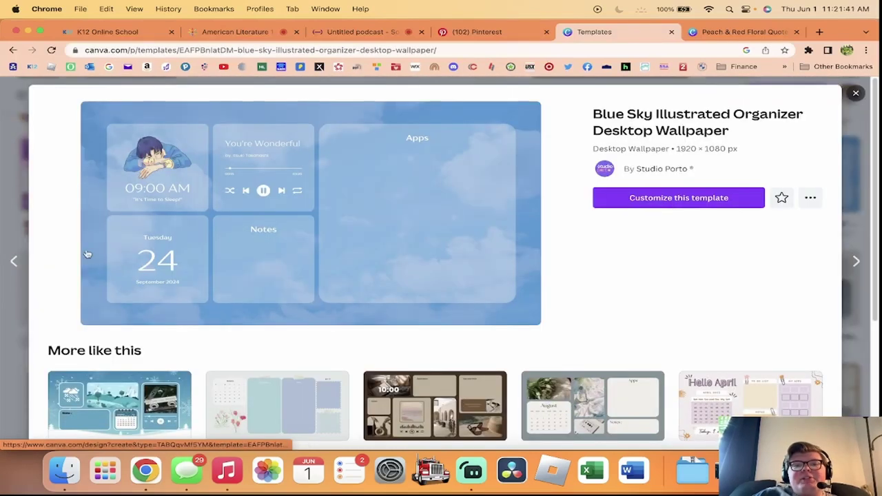
left_click(28, 191)
scroll(344, 319, "down", 3)
scroll(343, 319, "down", 1)
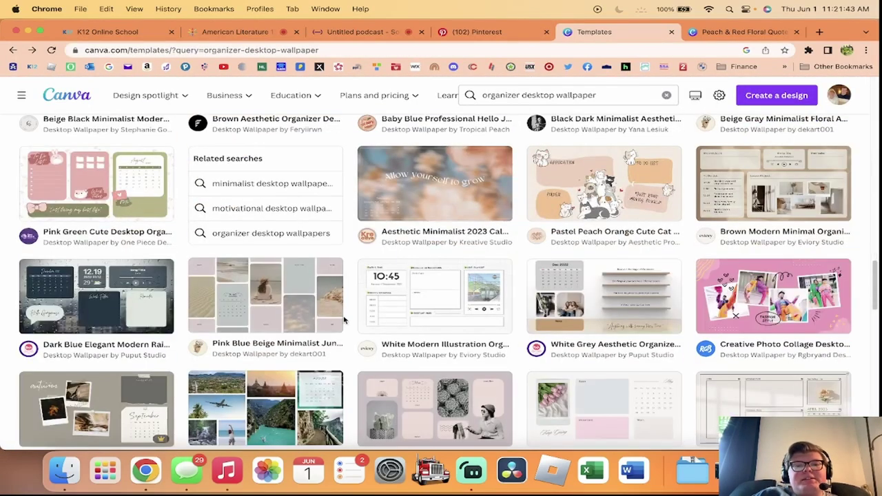
left_click(793, 178)
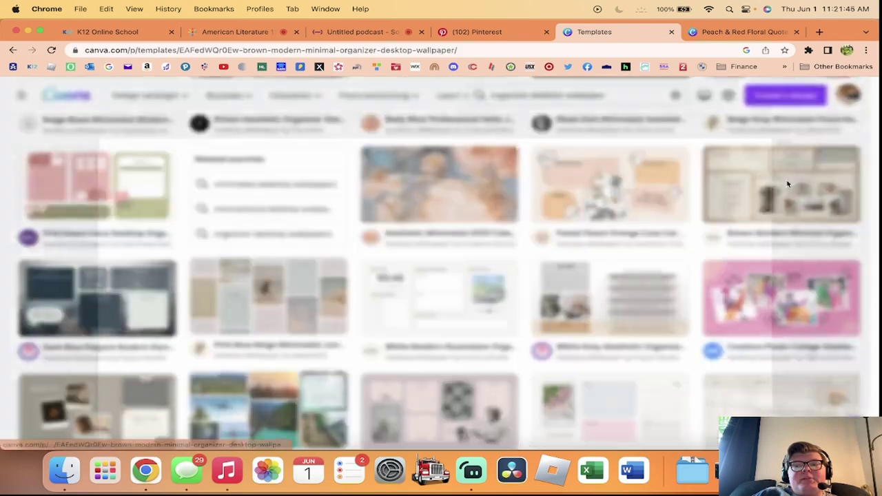
left_click(8, 166)
- Find the Beige & Black Pastel Organizer April Calendar Lined Desktop Wallpaper template in the results and star it
scroll(147, 207, "down", 2)
scroll(147, 207, "down", 2)
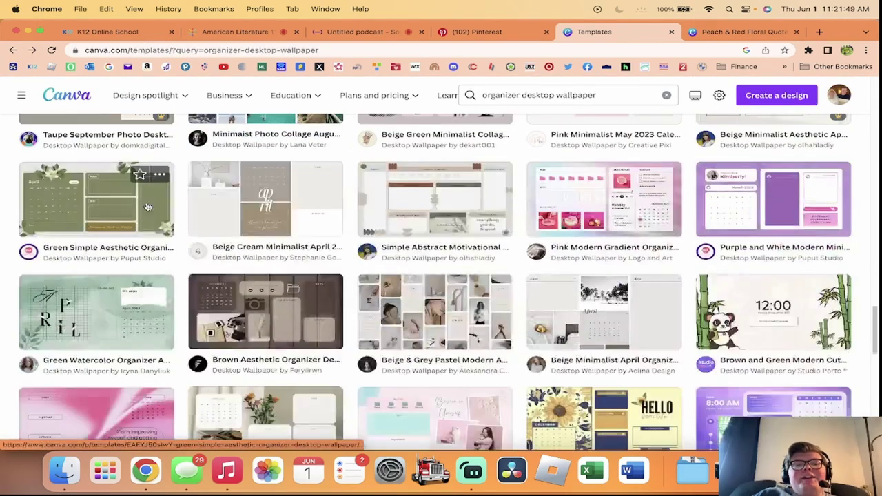
scroll(147, 207, "down", 6)
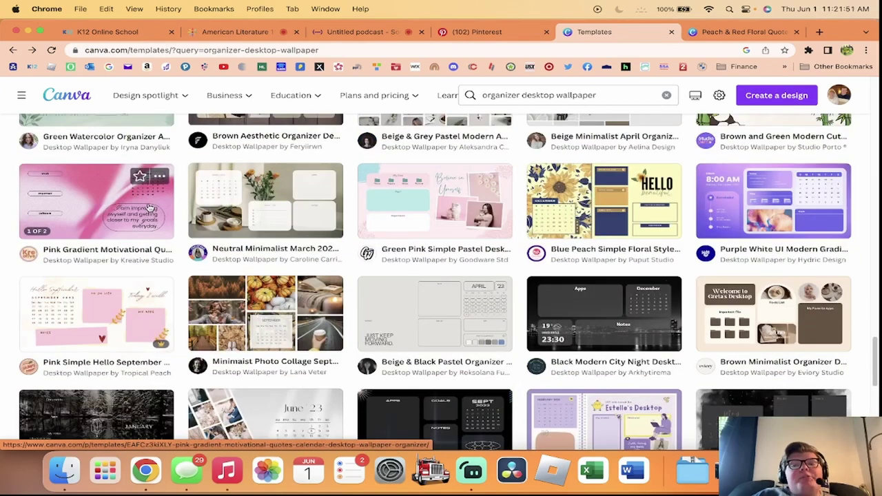
scroll(148, 207, "down", 3)
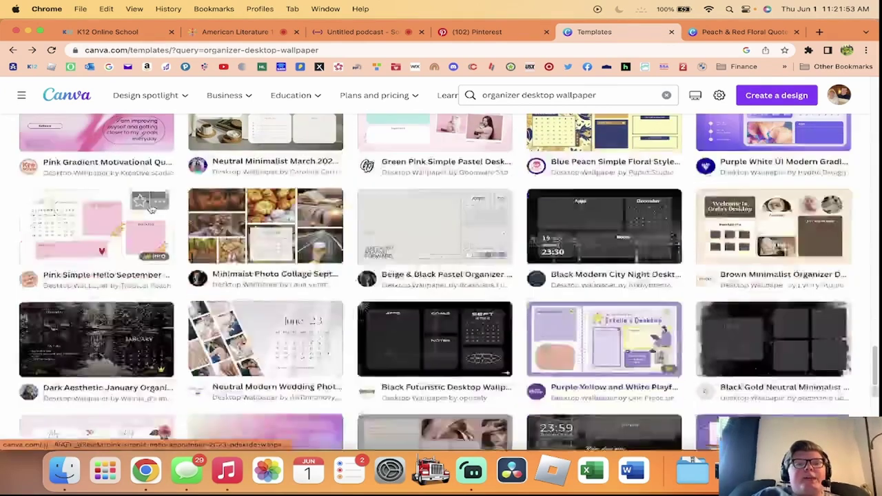
left_click(449, 155)
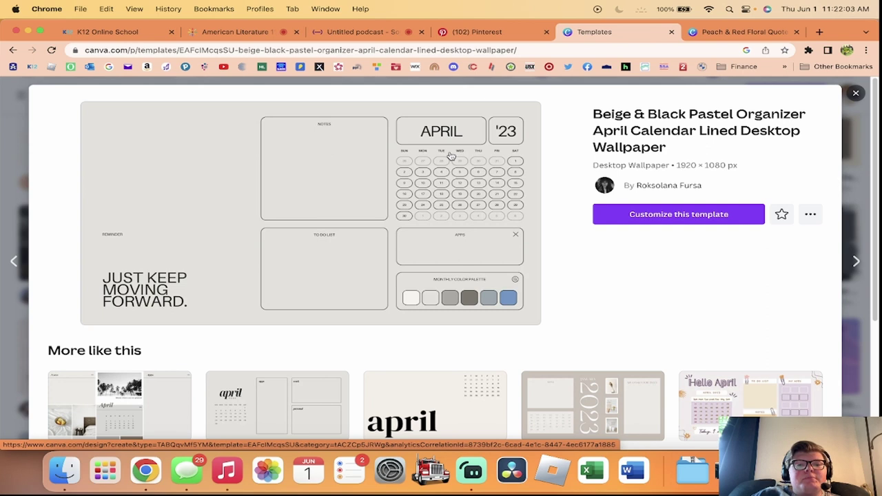
scroll(450, 155, "down", 5)
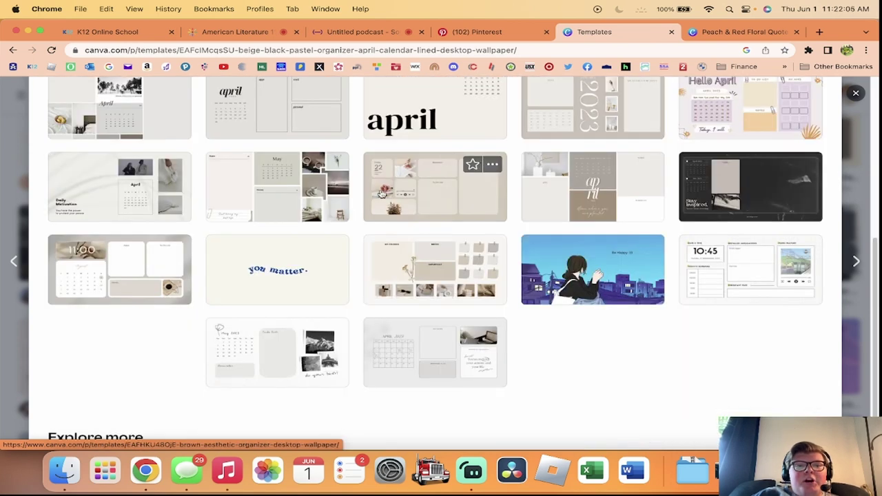
scroll(383, 194, "up", 5)
left_click(781, 205)
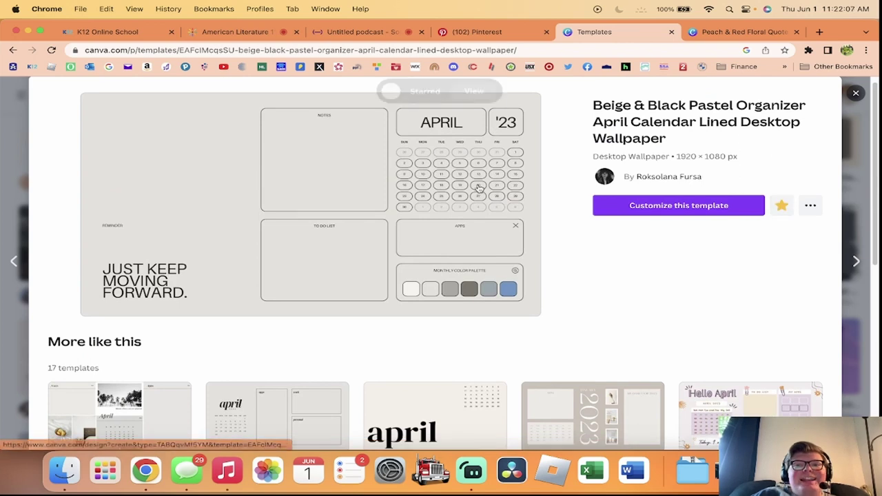
- Open the Creme Brown Modern Minimalist Calendar Organizer template from the similar designs and look through its own suggestions
scroll(479, 187, "down", 3)
scroll(478, 187, "up", 3)
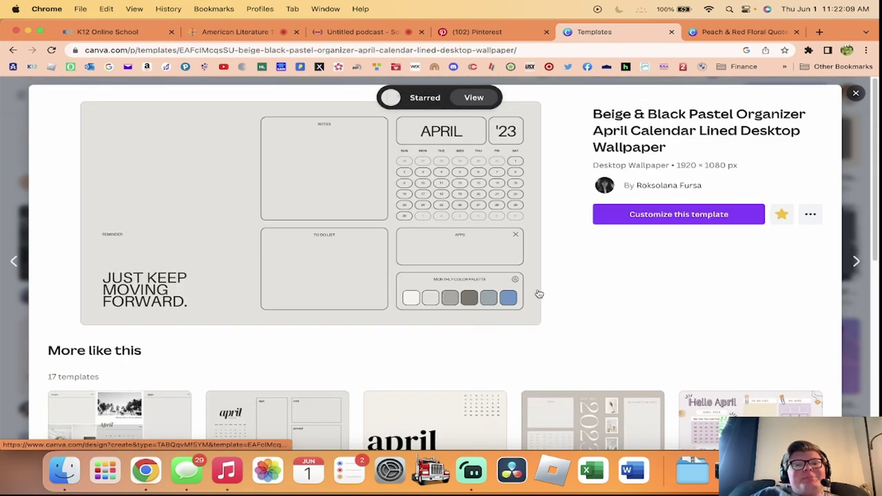
scroll(409, 295, "down", 5)
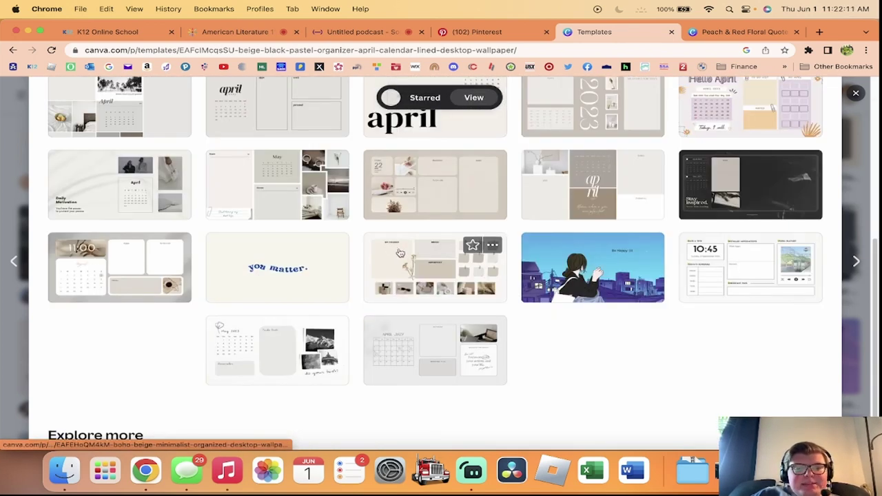
left_click(416, 358)
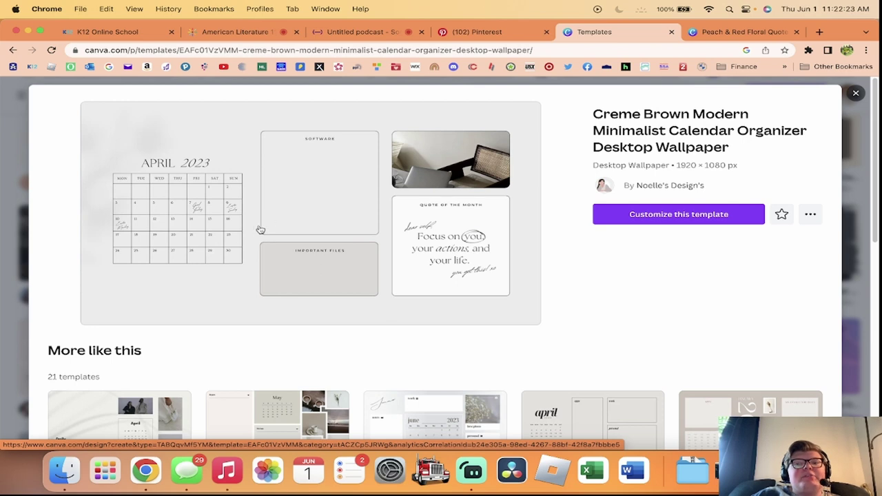
scroll(259, 228, "down", 3)
scroll(259, 228, "down", 1)
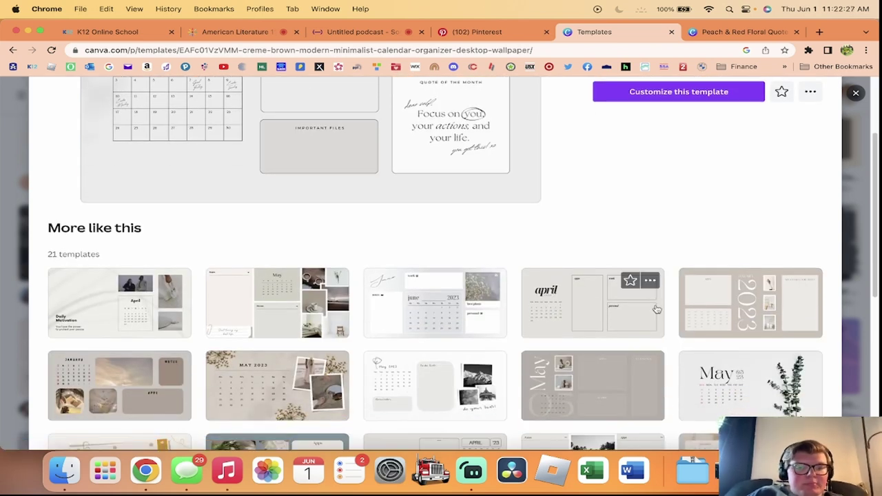
- Preview the Grey White Minimalist Aesthetic June 2023 Organizer template, and return to the Creme Brown template's similar designs
left_click(475, 308)
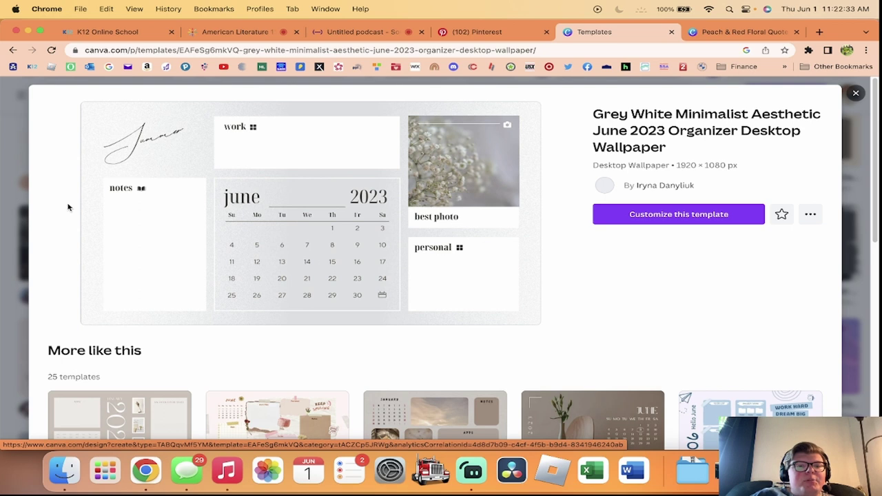
key("super+bracketleft")
scroll(297, 246, "down", 5)
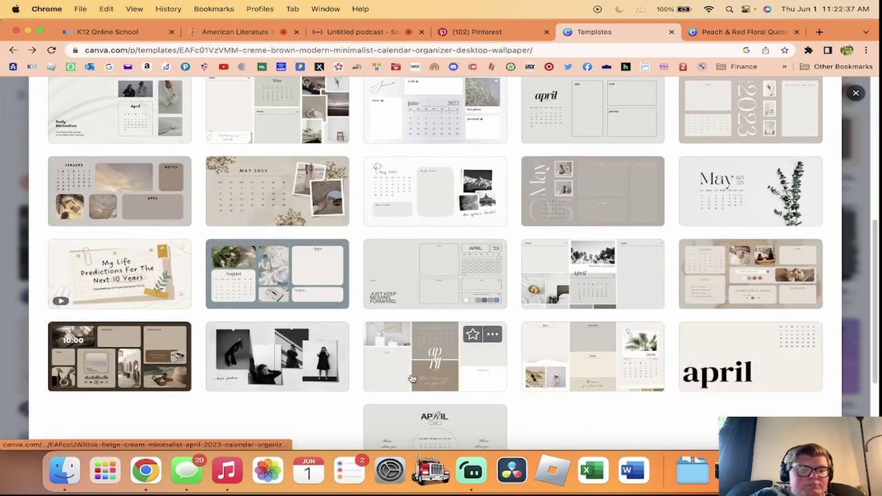
scroll(412, 378, "down", 3)
scroll(411, 378, "up", 5)
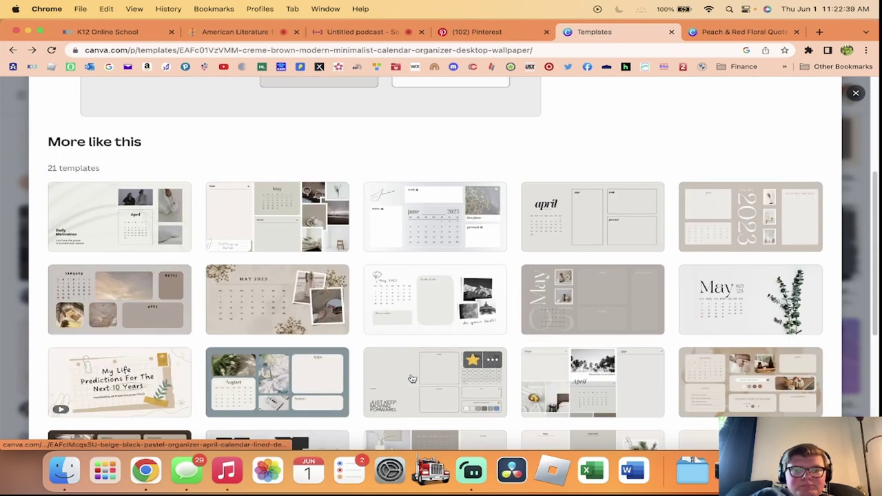
- Preview the White Minimalist Modern Calendar April 2023 template, and return to the Creme Brown template's similar designs
left_click(148, 237)
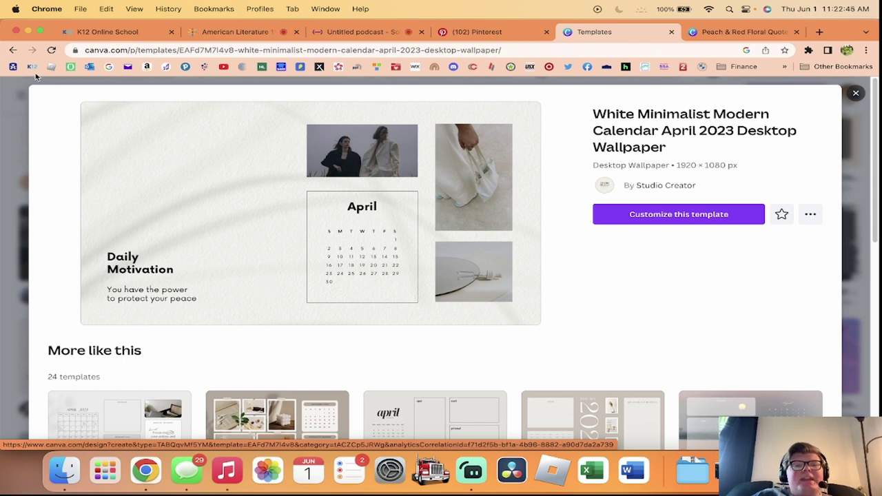
left_click(13, 51)
scroll(612, 252, "down", 2)
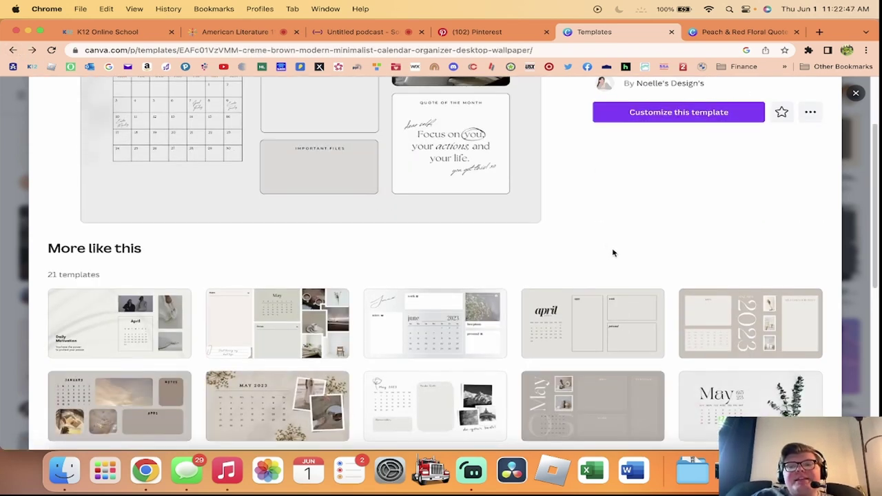
scroll(611, 251, "down", 2)
scroll(599, 228, "down", 2)
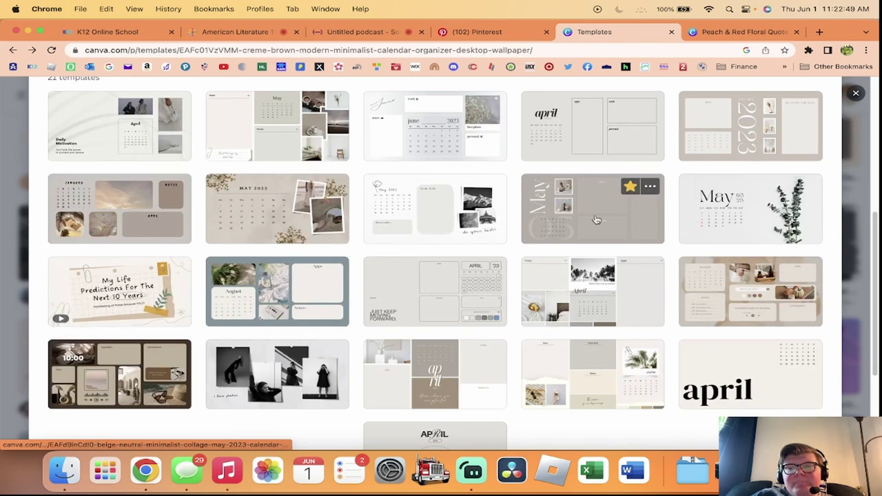
- Check the Black and White Minimalist May Calendar template, and open the Creme Brown Modern Minimalist Calendar Organizer template for customizing
left_click(401, 235)
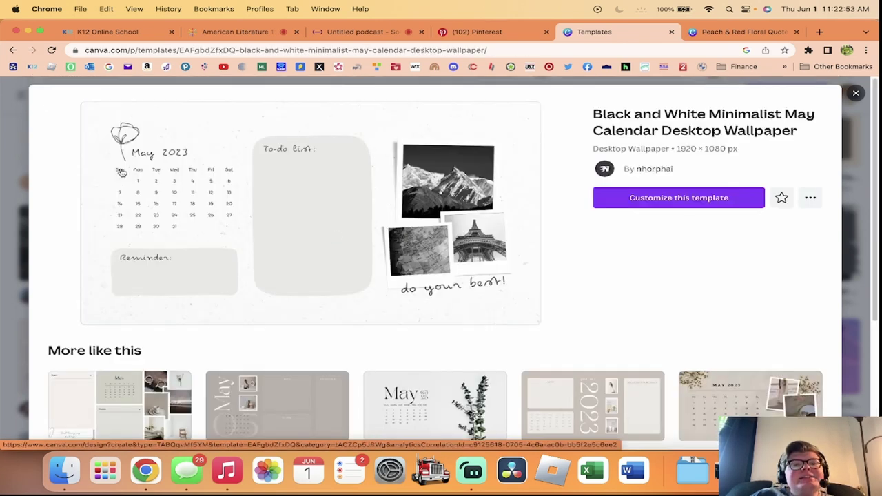
key("super+bracketleft")
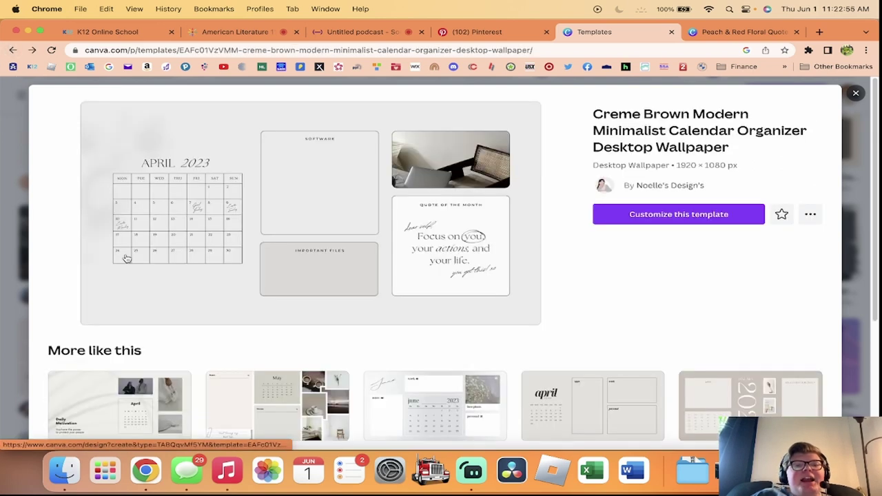
left_click(648, 219)
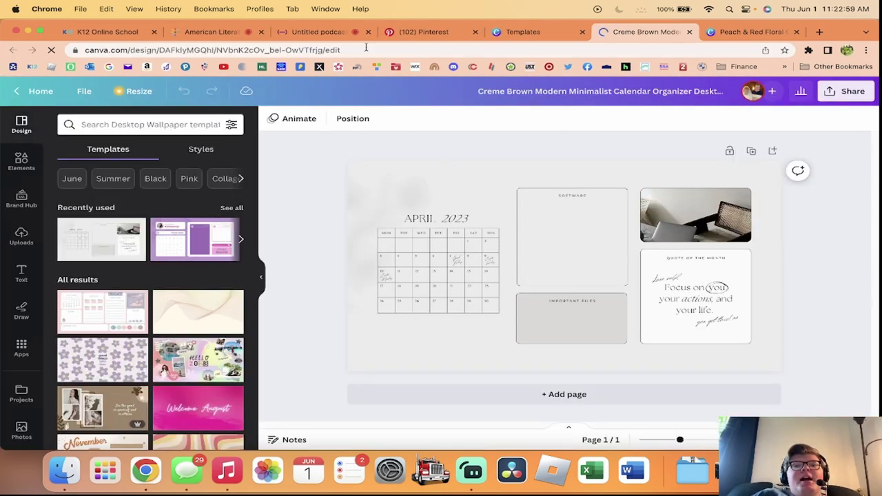
- Compare the Beige & Black Pastel Organizer April Calendar template with the Creme Brown design opened in the editor
left_click(523, 32)
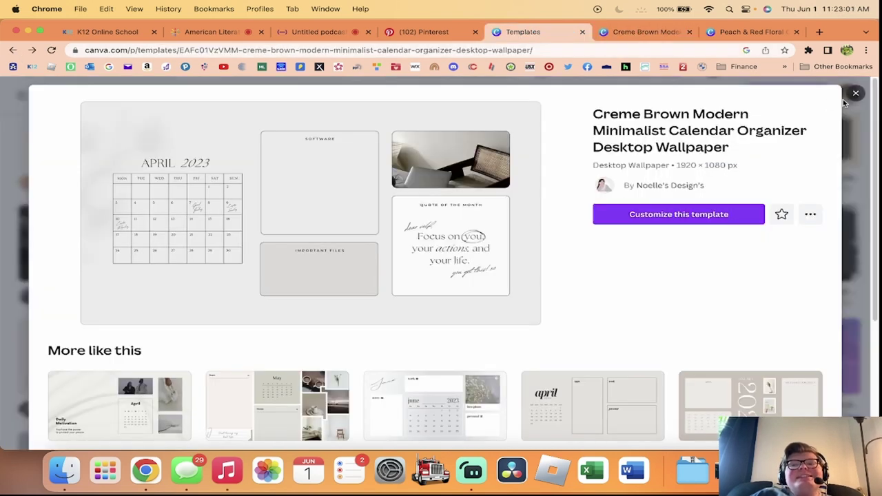
scroll(483, 227, "down", 5)
left_click(463, 320)
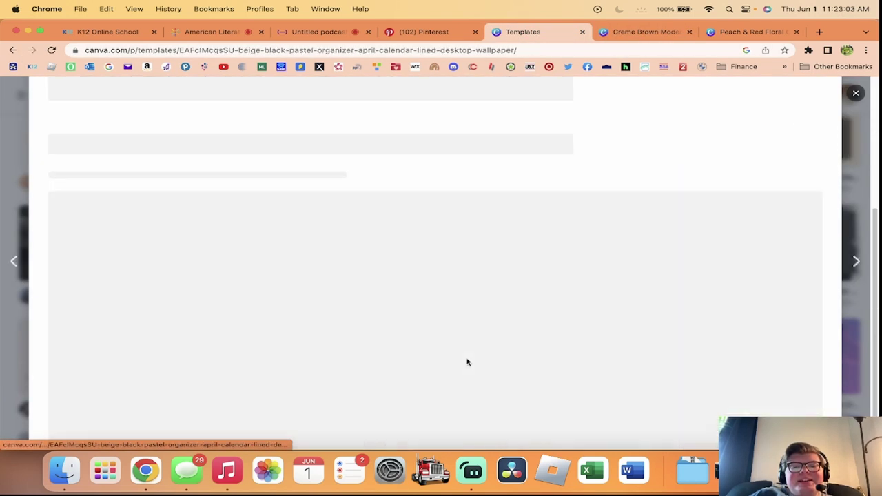
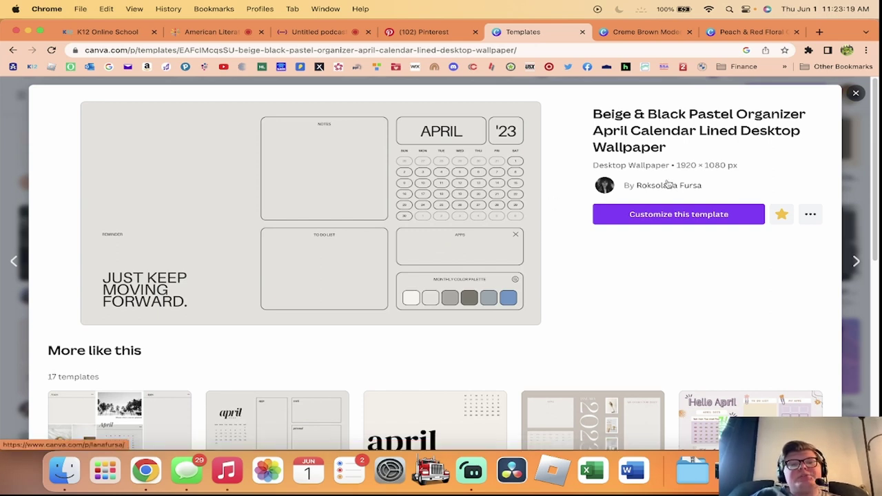
left_click(660, 33)
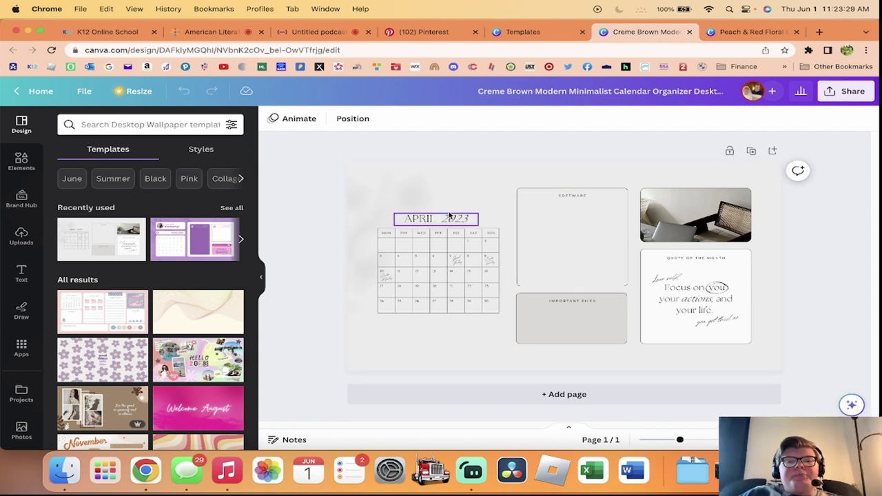
left_click(523, 32)
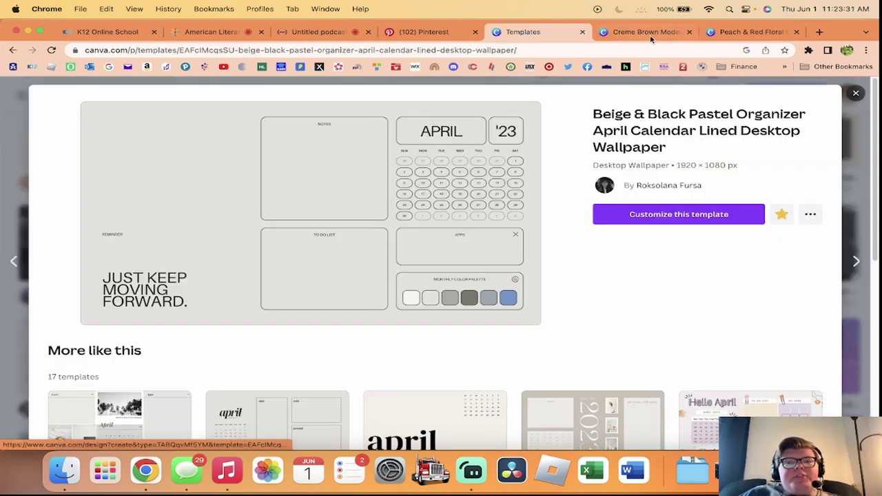
- Weigh the Beige & Black Pastel Organizer template against the open Creme Brown design, and close the Beige & Black template page
key("ctrl+Tab")
key("ctrl+shift+Tab")
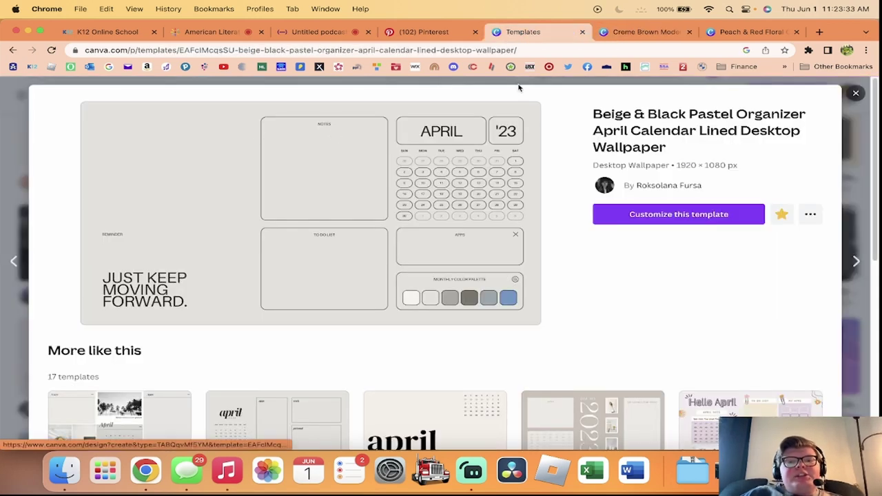
left_click(629, 33)
left_click(530, 32)
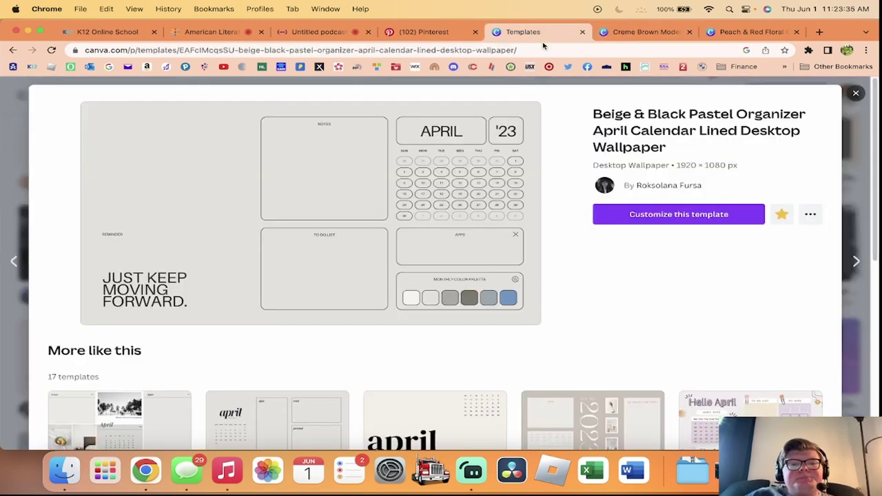
left_click(616, 36)
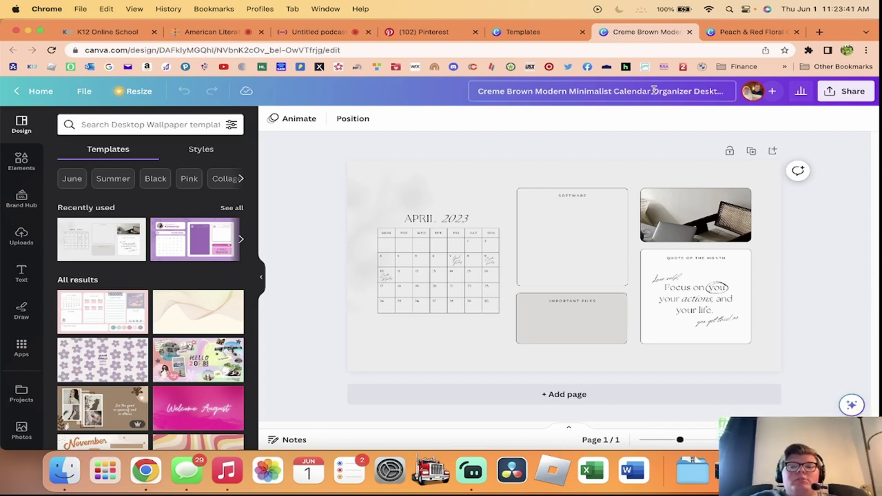
left_click(522, 32)
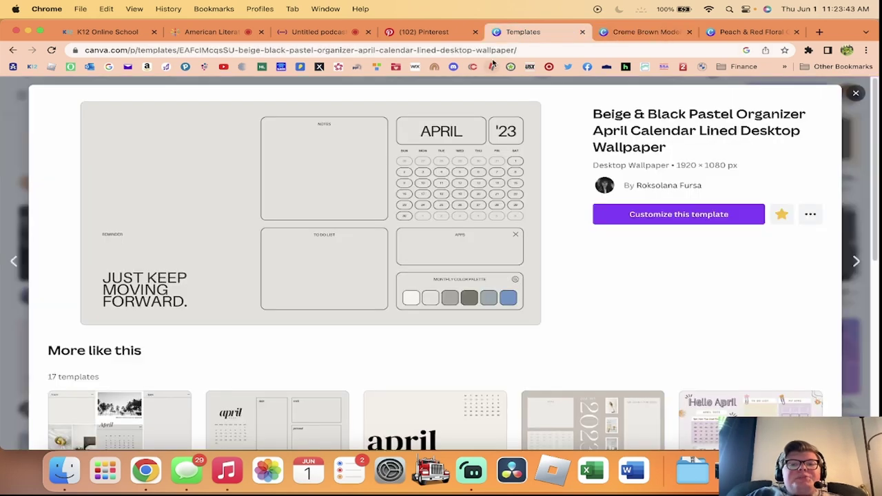
left_click(647, 32)
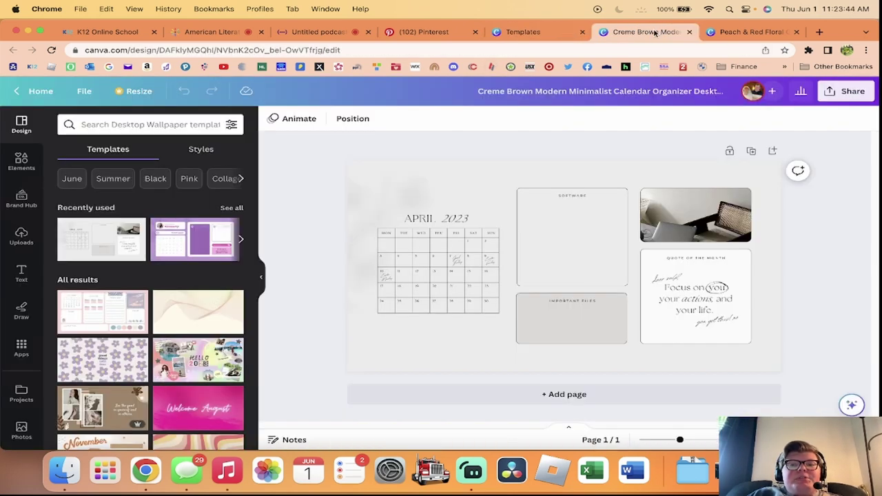
left_click(523, 31)
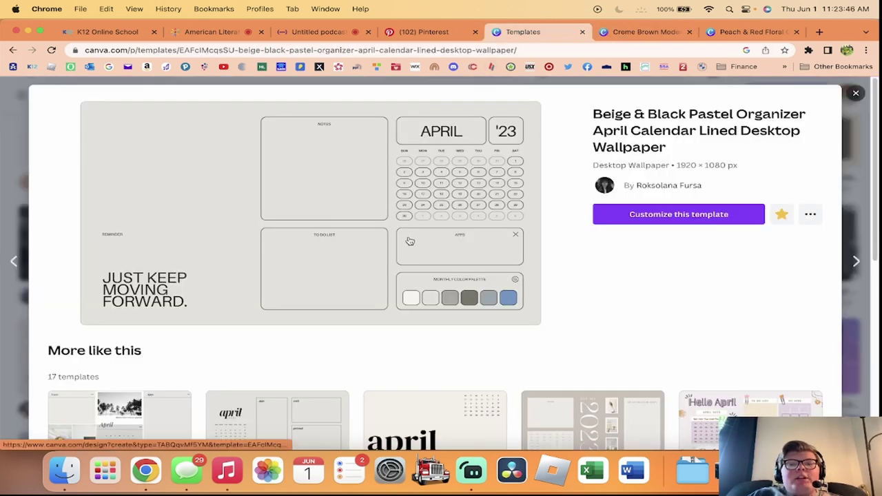
left_click(639, 32)
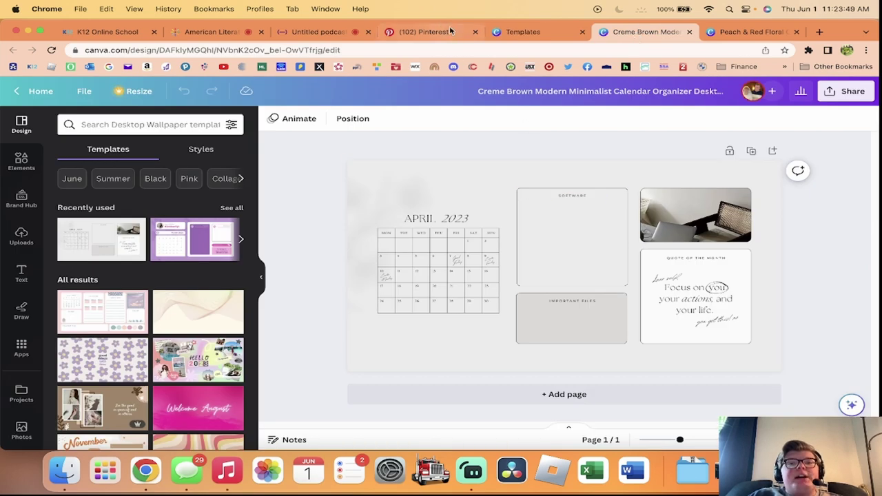
left_click(522, 32)
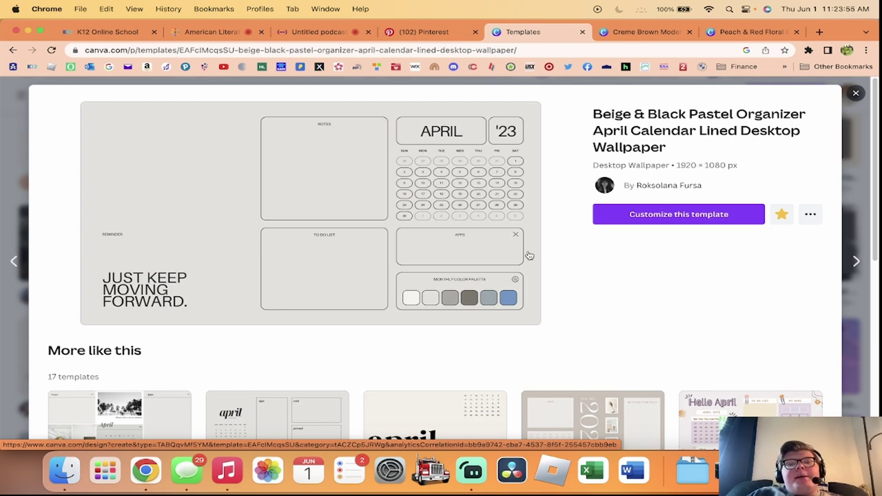
left_click(434, 33)
left_click(489, 32)
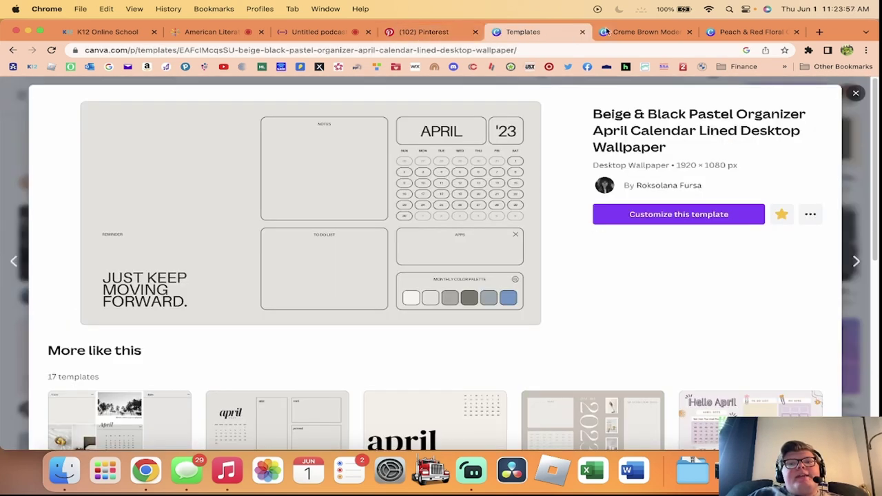
left_click(605, 31)
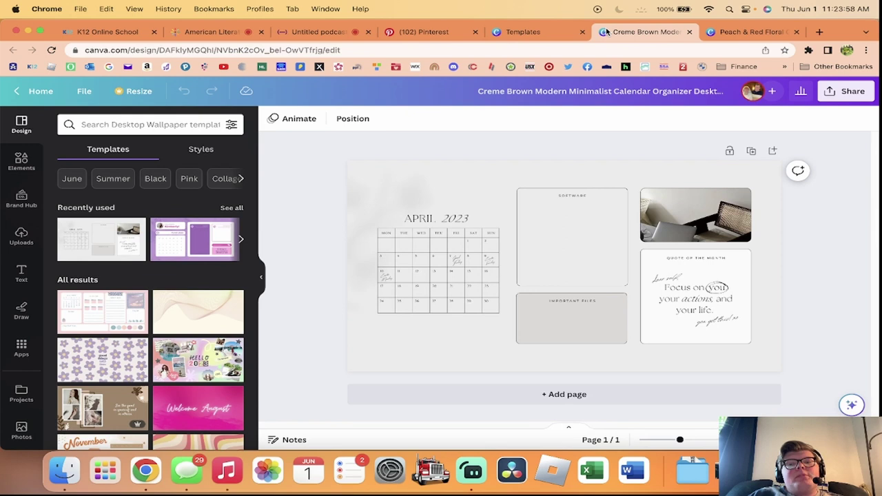
left_click(527, 33)
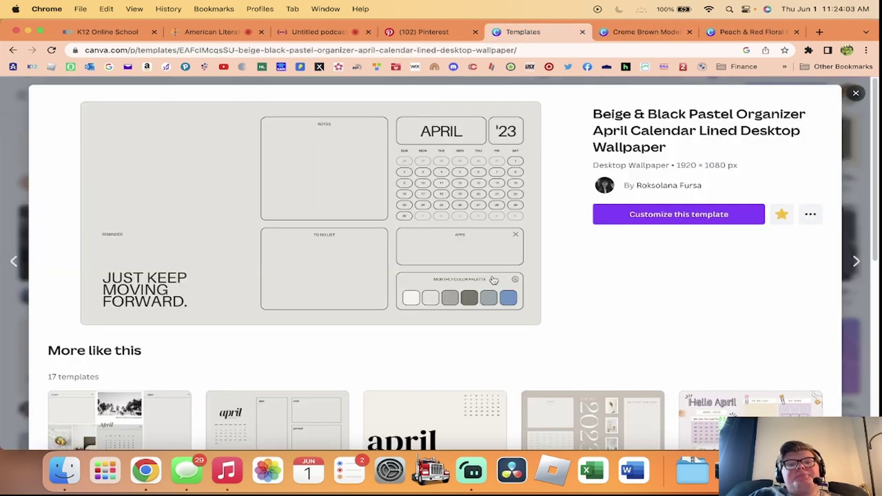
left_click(602, 32)
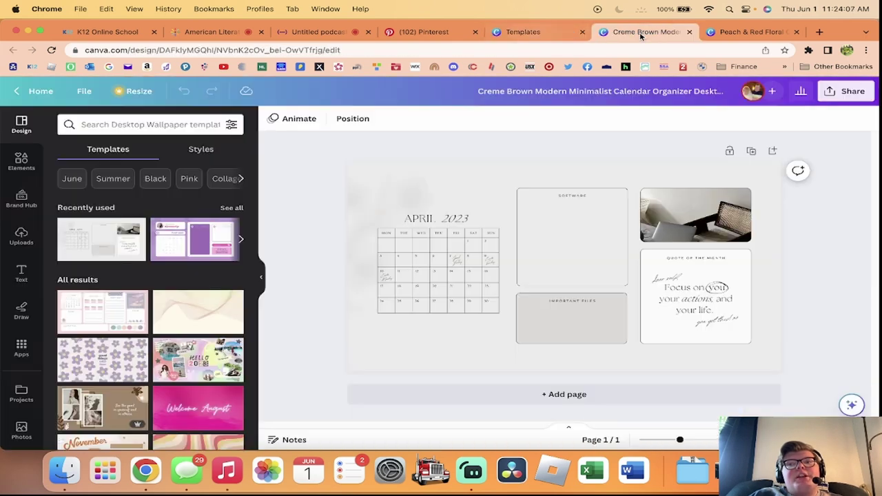
left_click(541, 35)
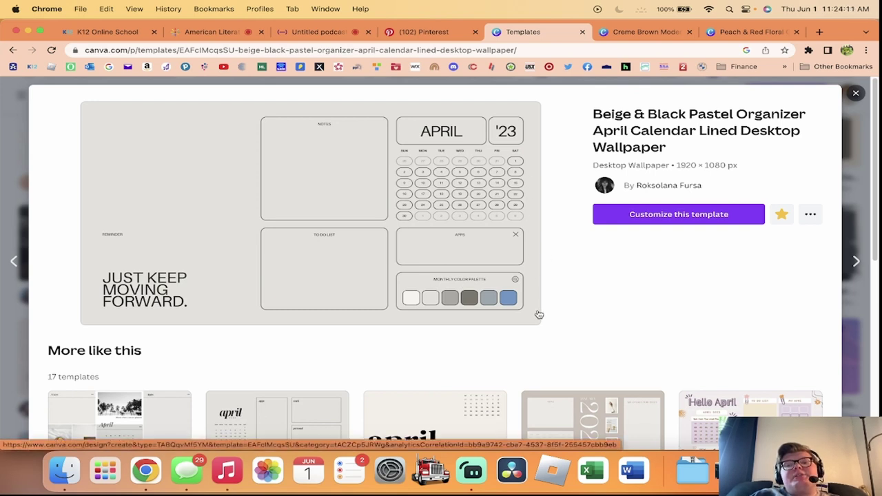
left_click(640, 36)
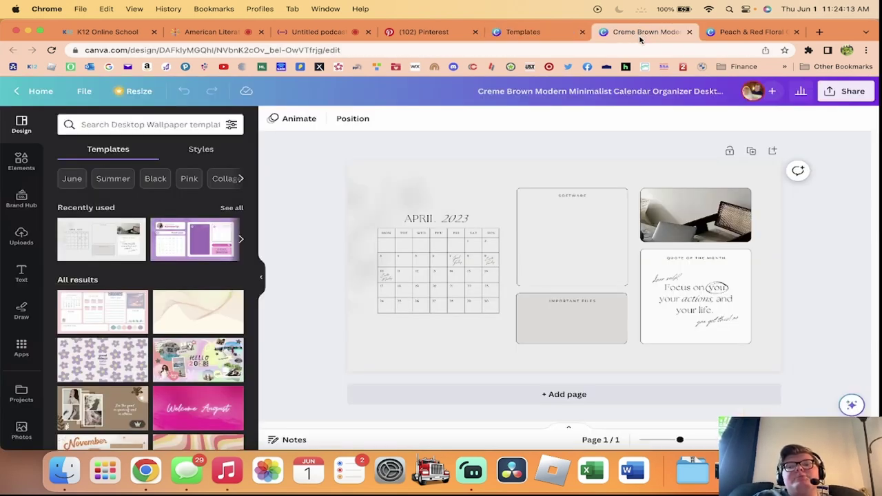
left_click(519, 34)
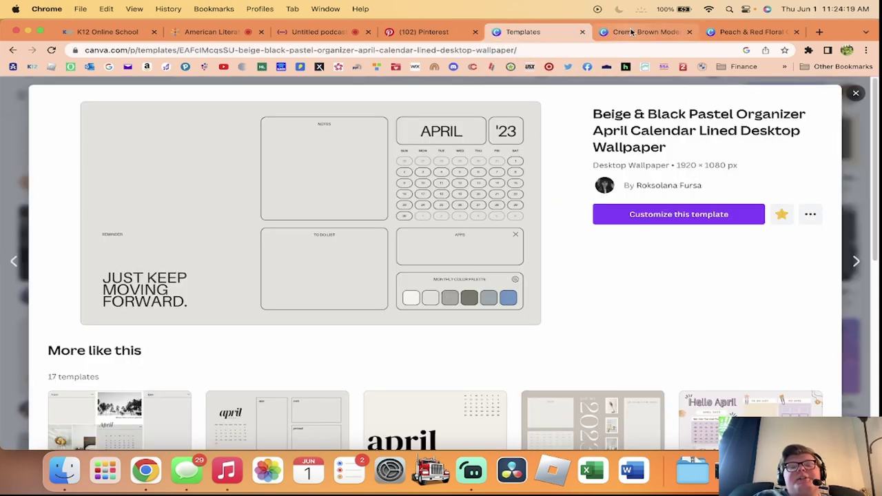
left_click(582, 32)
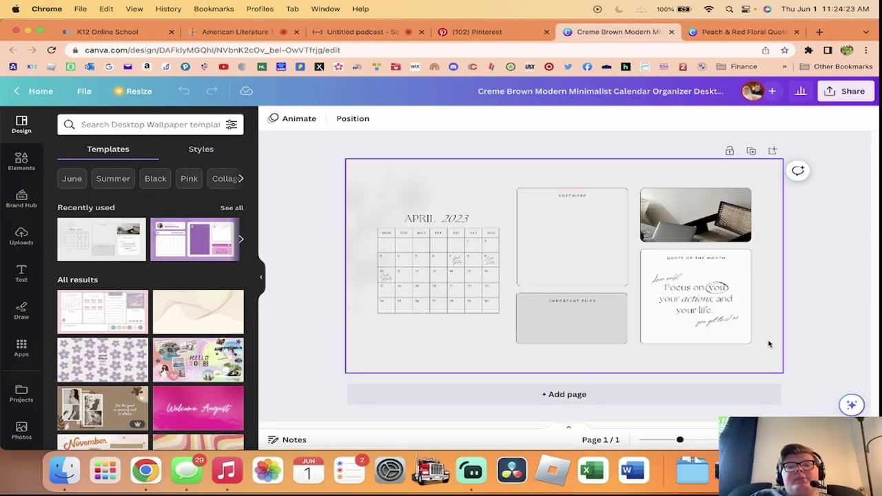
- Change the month in the calendar heading to JUNE, keeping the year
left_click_drag(685, 440, 686, 440)
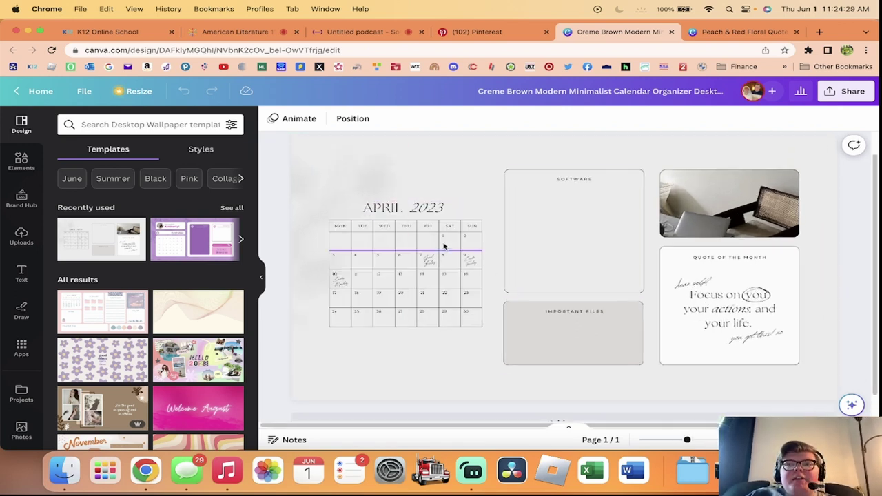
left_click(400, 208)
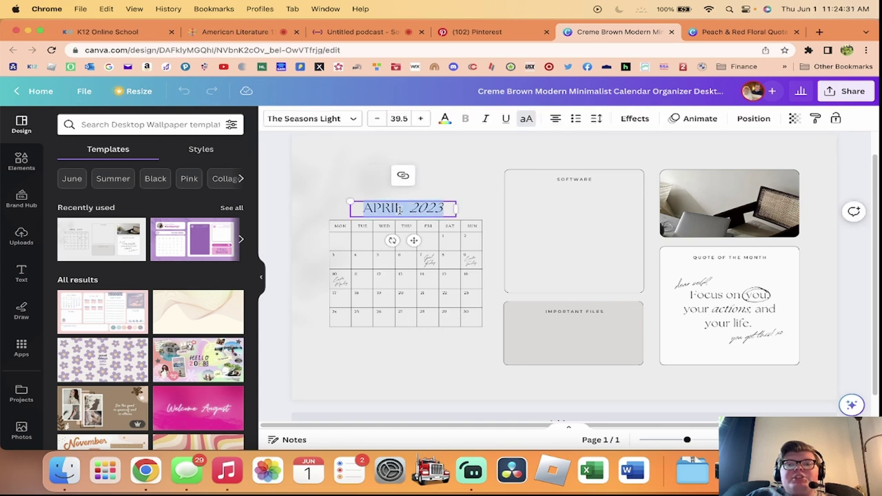
double_click(402, 208)
type("JUNE")
left_click(437, 165)
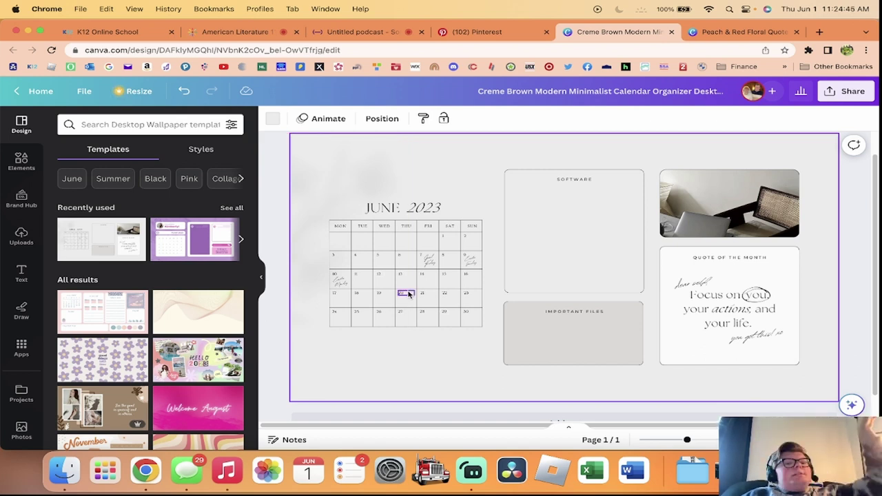
- Move the dates 1, 2, 3 and 4 to Thursday, Friday, Saturday and Sunday in the calendar's first week
left_click_drag(686, 441, 710, 441)
scroll(373, 268, "left", 5)
left_click_drag(557, 204, 477, 205)
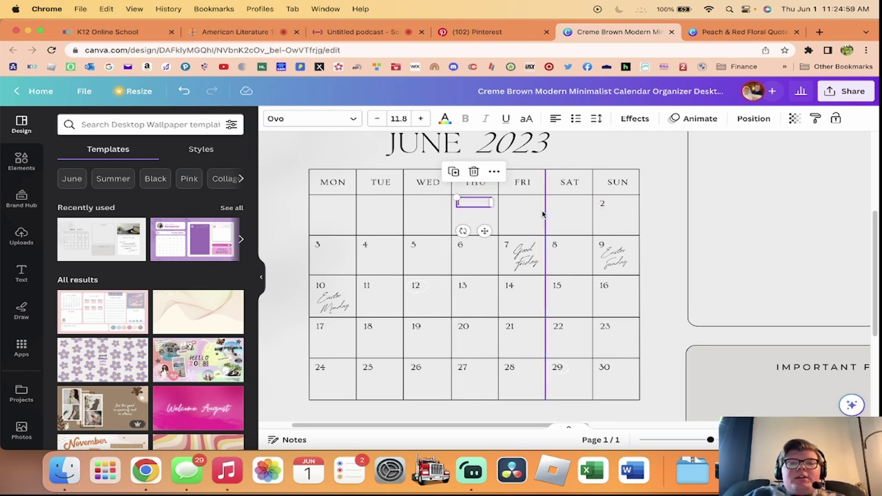
left_click(545, 272)
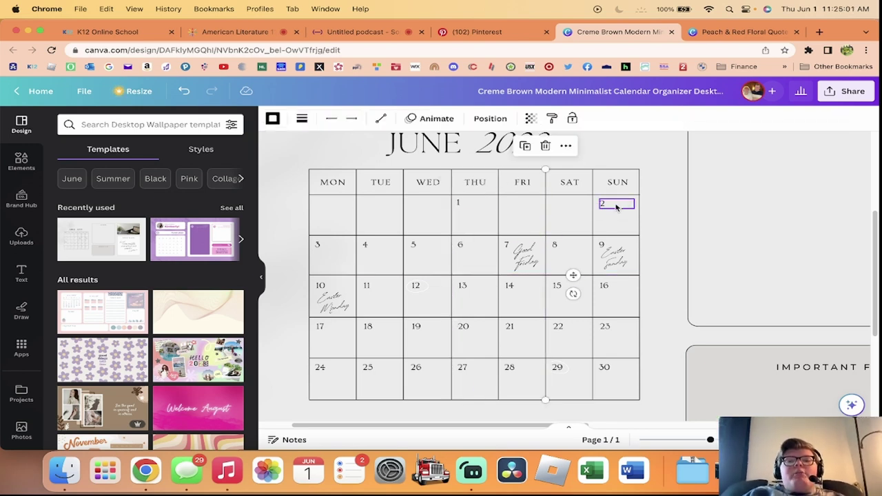
left_click_drag(616, 203, 520, 204)
left_click(556, 236)
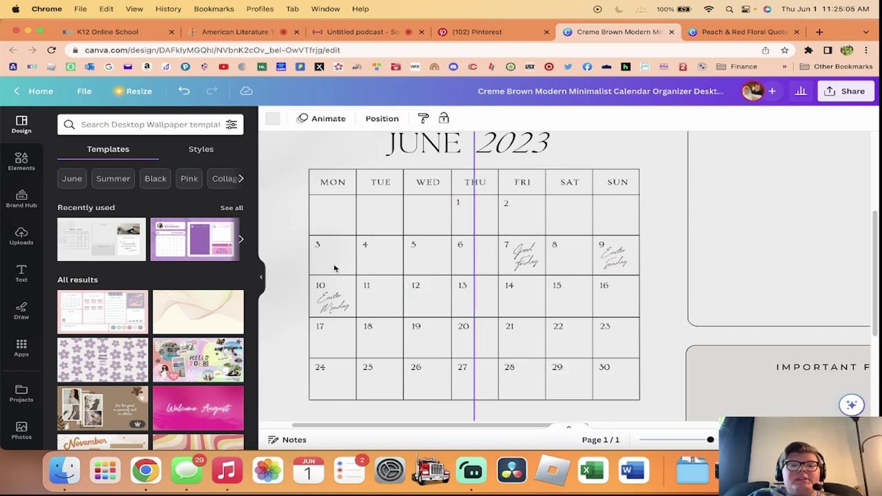
left_click(320, 246)
left_click_drag(320, 247, 552, 203)
left_click(546, 213)
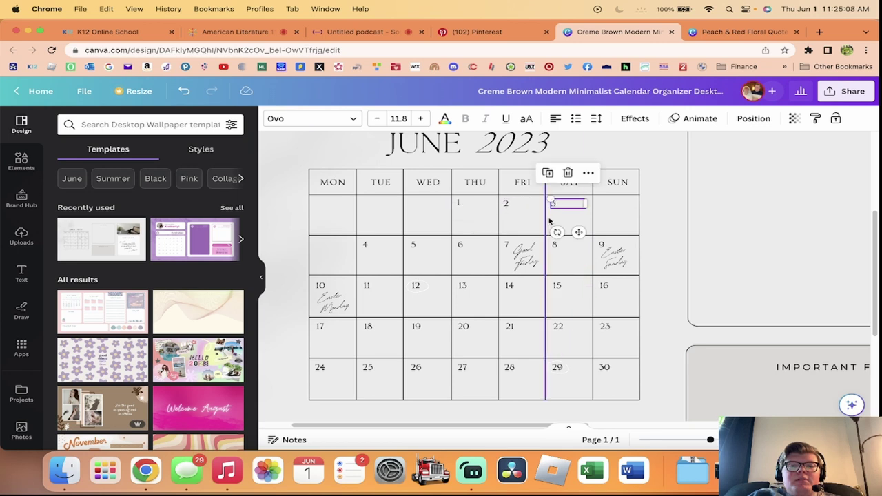
left_click_drag(363, 248, 601, 204)
- Move the dates 5 through 9 to the Monday through Friday cells of the calendar's second week
left_click(415, 245)
left_click_drag(414, 245, 322, 246)
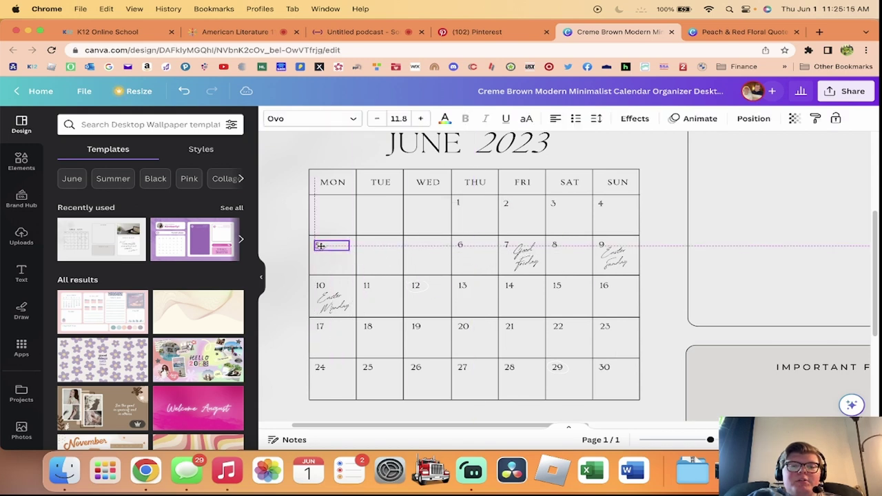
left_click_drag(448, 246, 351, 245)
left_click_drag(507, 248, 411, 246)
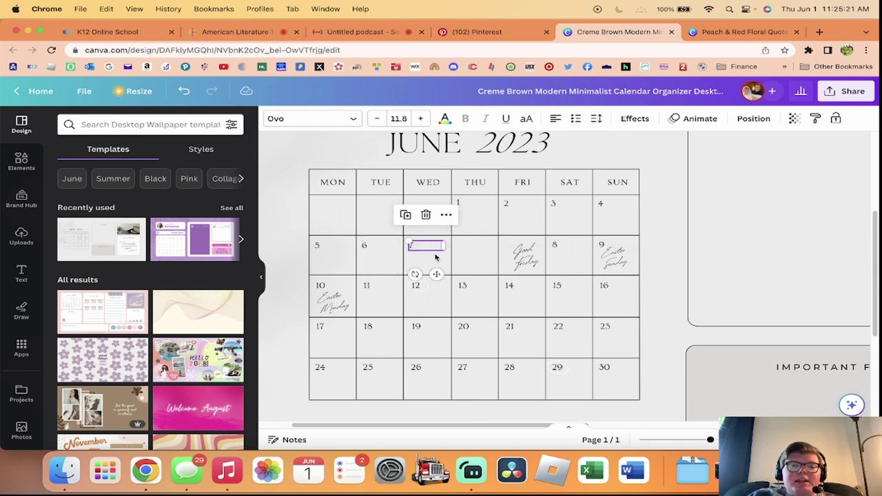
left_click_drag(562, 247, 469, 246)
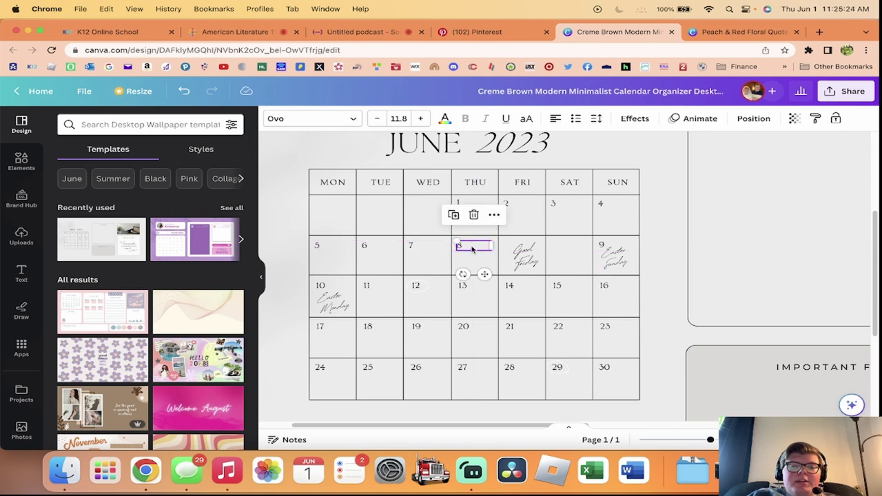
left_click(611, 246)
left_click_drag(611, 246, 516, 246)
left_click(488, 261)
left_click(518, 265)
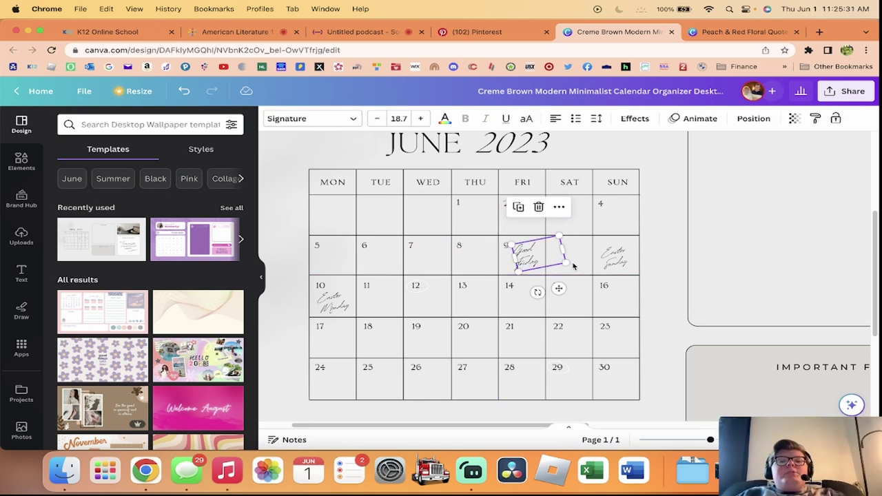
left_click(592, 254)
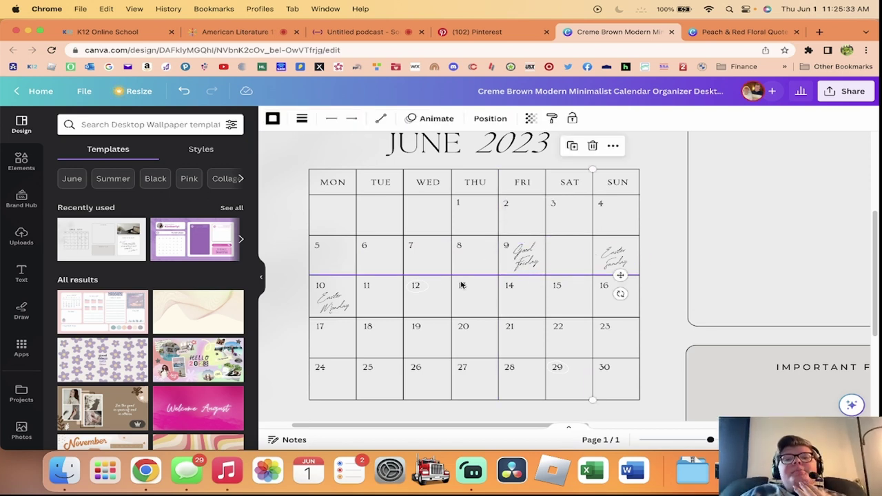
- Move the dates 10 and 11 to the second week's Saturday and Sunday, and 12 to the third week's Monday
left_click_drag(321, 286, 565, 245)
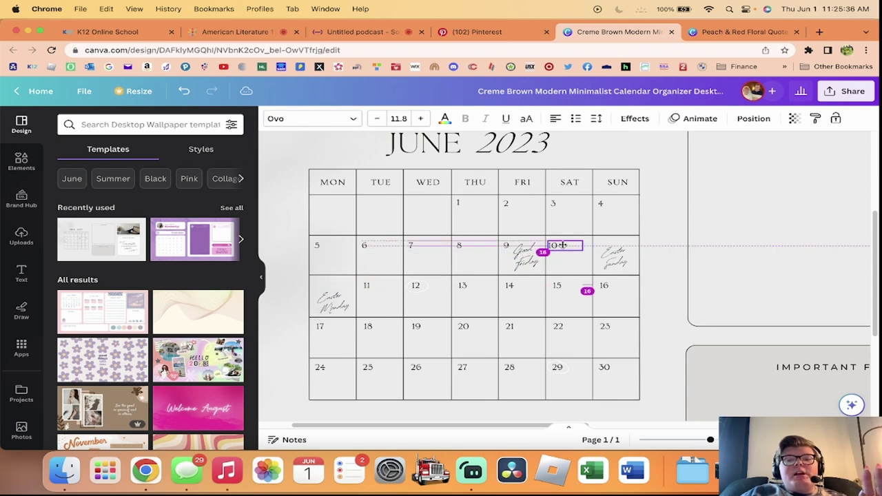
left_click(388, 288)
left_click_drag(389, 289, 602, 260)
left_click_drag(416, 286, 335, 285)
- Adjust the shadow background image horizontally so its right edge lies beyond the calendar grid
left_click(417, 298)
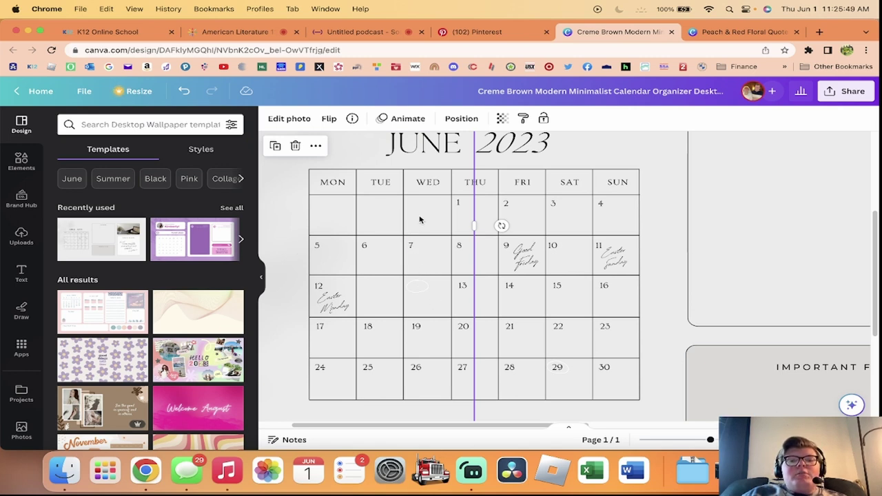
left_click_drag(474, 285, 432, 288)
left_click_drag(428, 228, 732, 227)
- Move the dates 13 through 18 to the Tuesday through Sunday cells of the calendar's third week
left_click_drag(463, 285, 373, 285)
left_click_drag(527, 289, 423, 288)
left_click(432, 304)
left_click(423, 296)
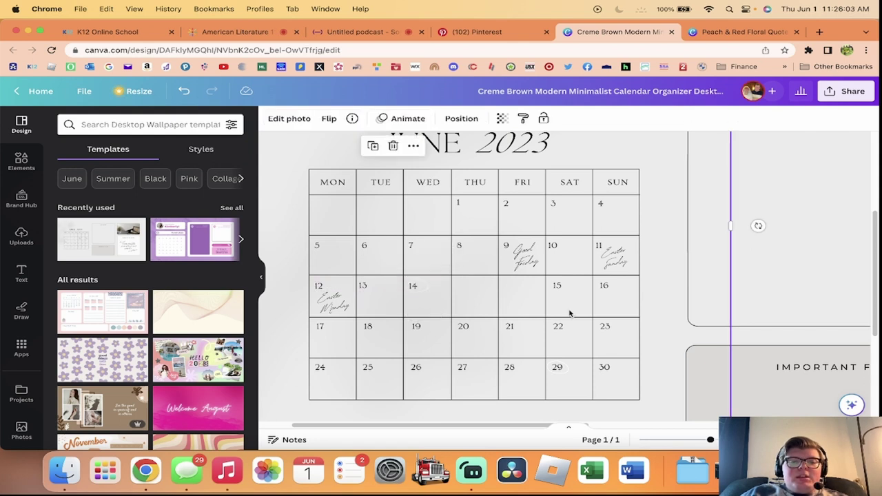
left_click_drag(580, 294, 481, 295)
left_click(610, 292)
left_click_drag(610, 291, 514, 290)
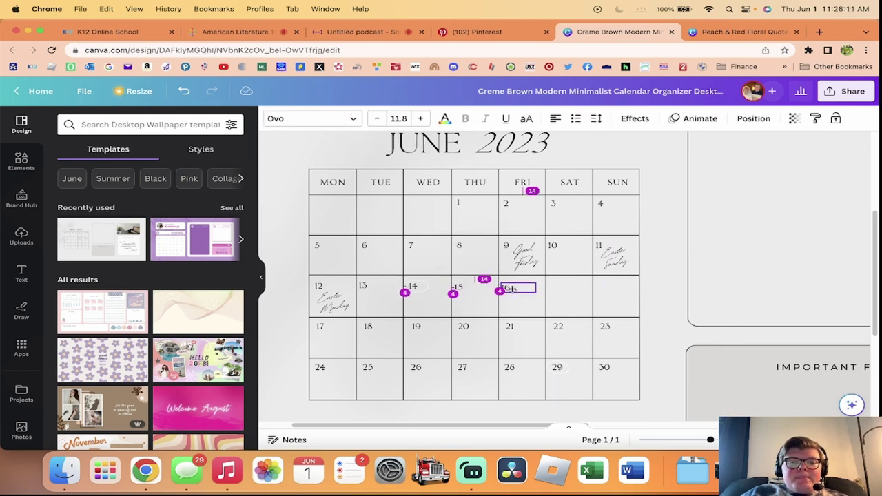
left_click(514, 290)
left_click_drag(337, 327, 569, 288)
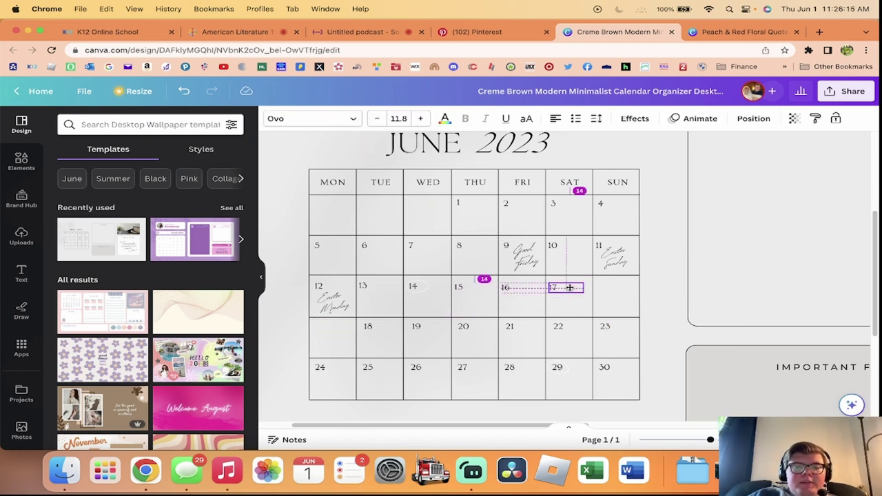
left_click_drag(372, 327, 608, 293)
- Move the dates 19 through 25 to the Monday through Sunday cells of the calendar's fourth week
left_click_drag(437, 329, 337, 329)
left_click_drag(479, 329, 387, 330)
left_click(535, 341)
left_click_drag(536, 337, 431, 330)
left_click(567, 332)
left_click_drag(566, 332, 471, 331)
left_click_drag(616, 332, 523, 331)
left_click_drag(337, 367, 567, 329)
left_click_drag(381, 368, 615, 329)
left_click(554, 355)
- Move the dates 26, 27 and 28 to the Monday, Tuesday and Wednesday cells of the calendar's fifth week
left_click_drag(435, 369, 337, 367)
left_click(476, 368)
left_click_drag(477, 370, 380, 370)
left_click_drag(510, 369, 423, 368)
left_click(510, 373)
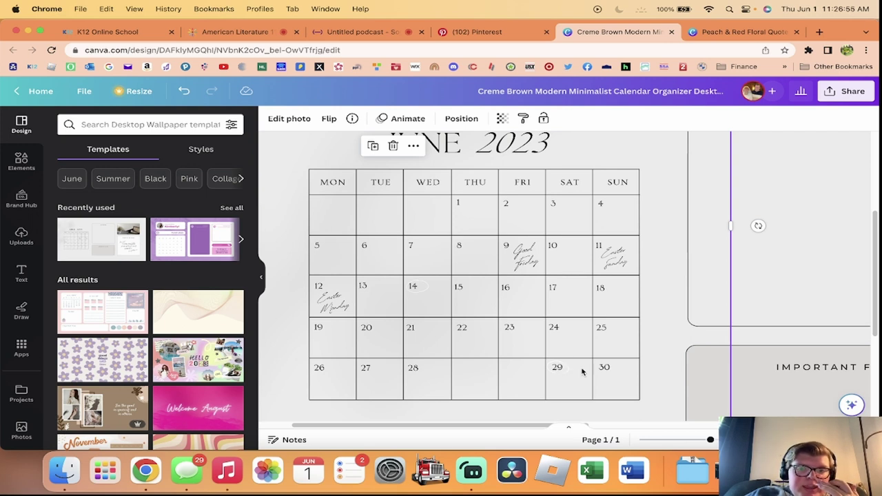
- Draw a marker test stroke beside the circled 29 in the darker light-grey document color
left_click(609, 361)
left_click(562, 368)
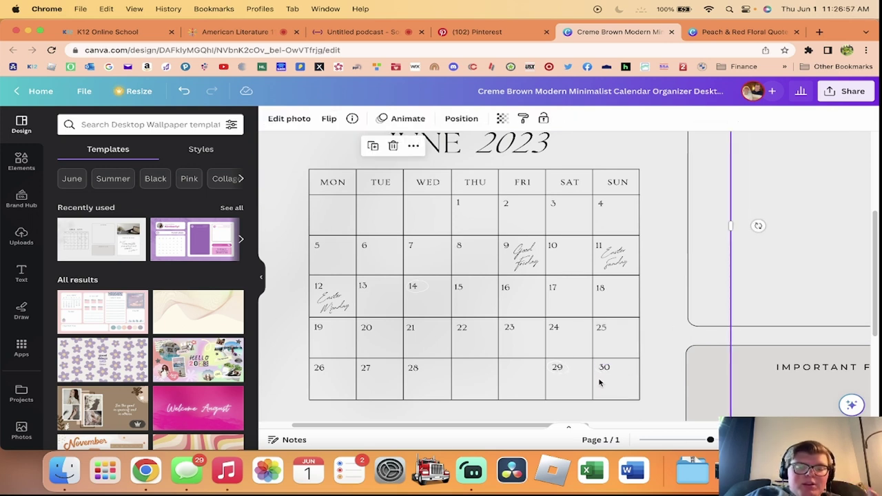
scroll(624, 371, "up", 10)
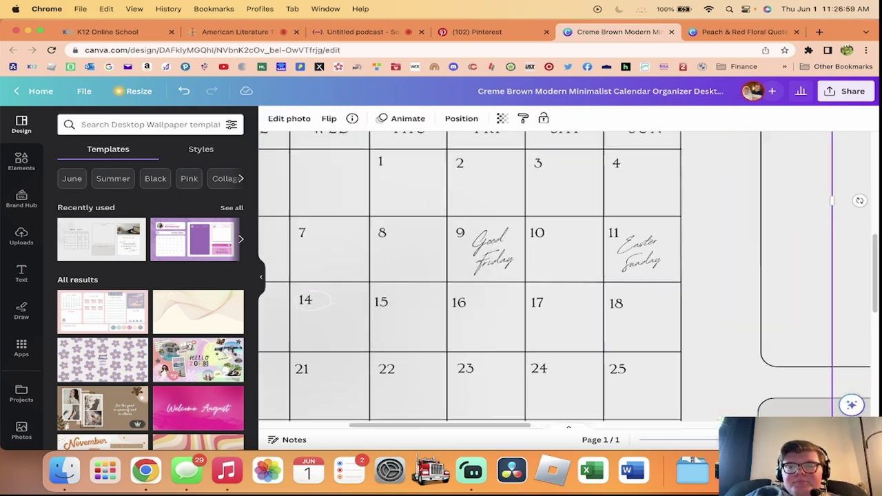
scroll(647, 380, "up", 5)
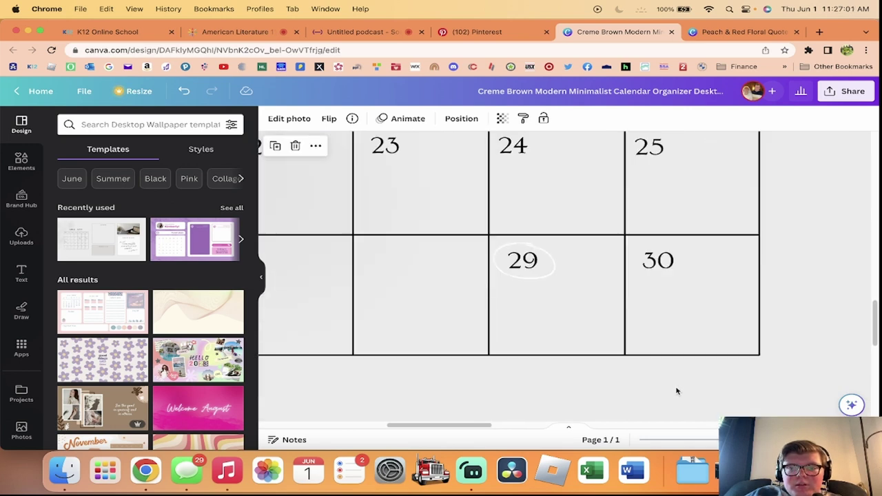
scroll(515, 339, "up", 3)
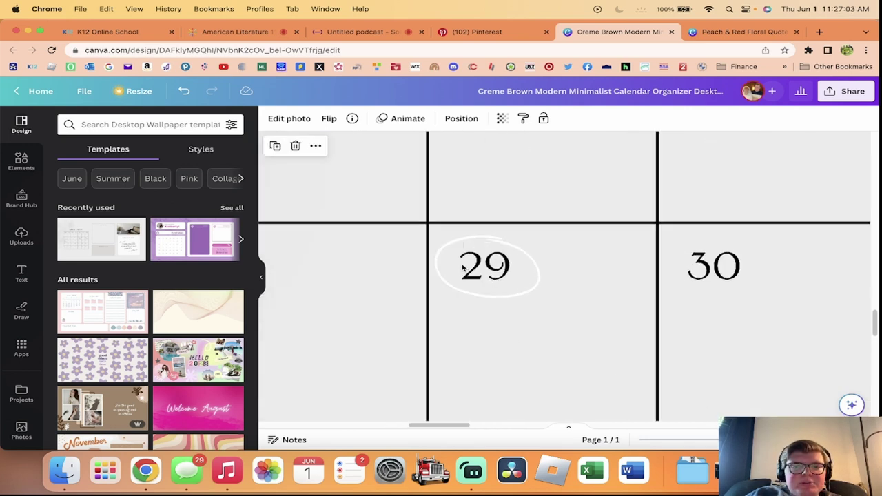
left_click(21, 312)
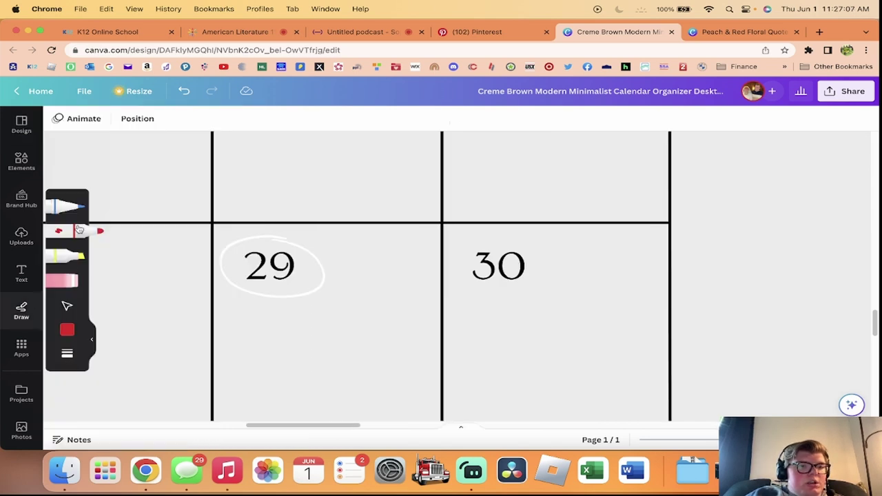
left_click(66, 327)
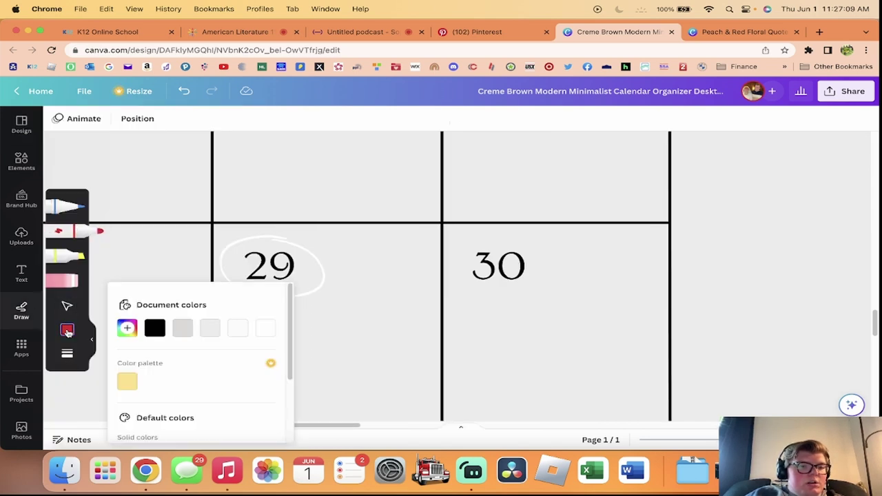
left_click(184, 336)
left_click_drag(360, 282, 378, 319)
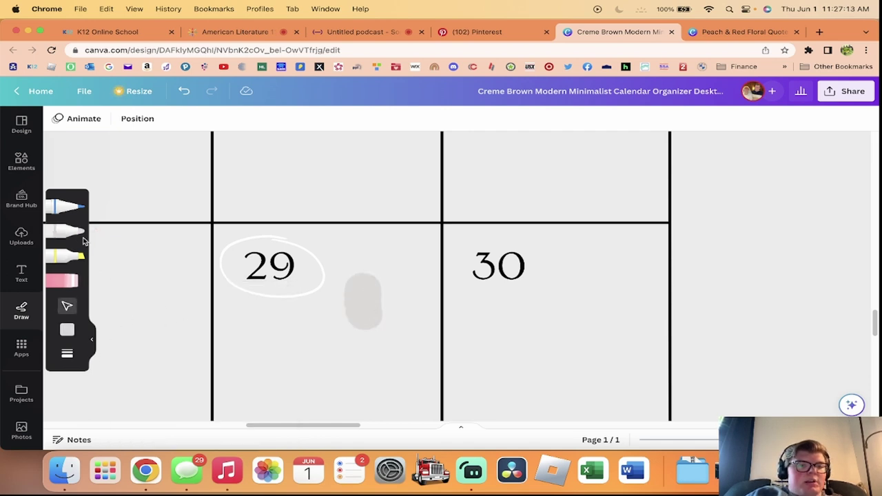
- Switch the marker to the lighter grey document color, undo the test strokes, and paint over the date 29 and its white circle
left_click(68, 330)
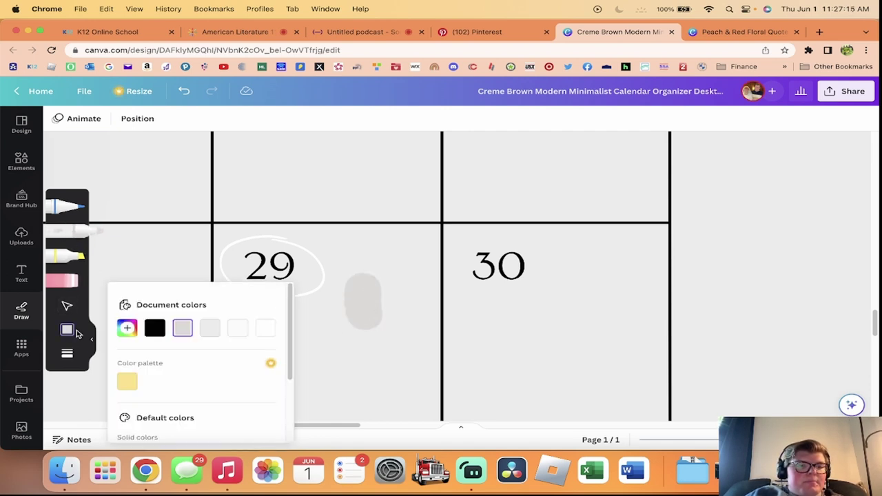
left_click(209, 338)
left_click_drag(279, 265, 318, 260)
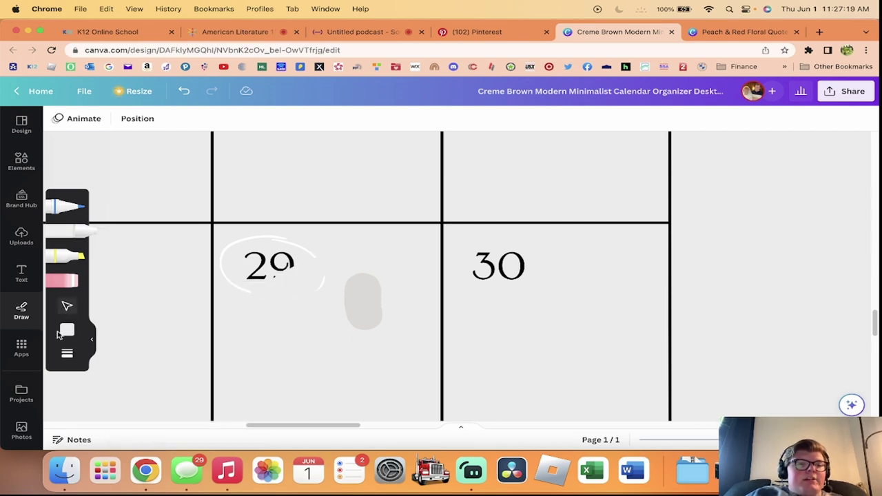
left_click(184, 91)
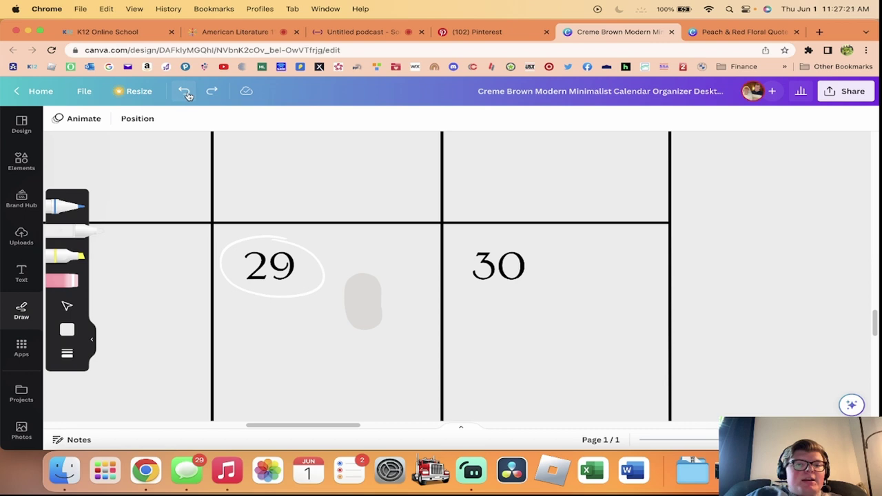
left_click(186, 93)
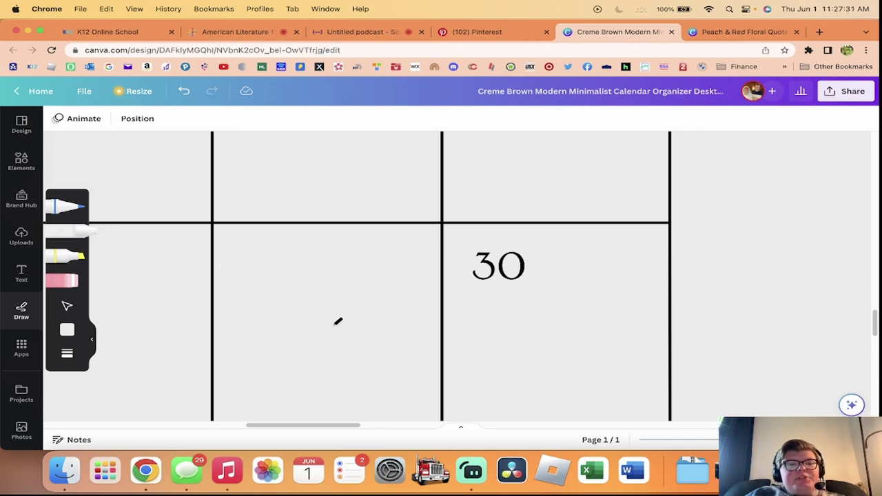
- Paint over the date 14 and its white circle with the lighter grey marker color
scroll(338, 321, "down", 5)
scroll(184, 230, "up", 2)
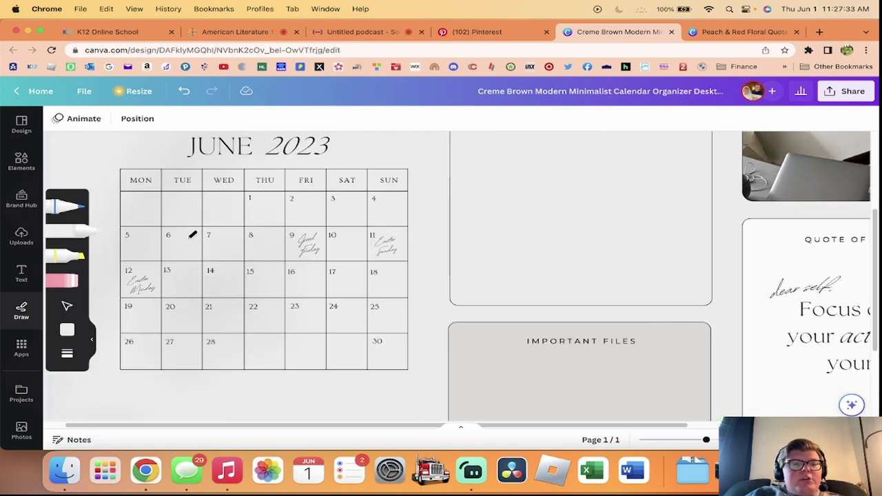
scroll(229, 276, "up", 3)
scroll(225, 266, "up", 2)
mouse_move(216, 262)
left_mouse_down()
mouse_move(248, 253)
mouse_move(211, 215)
mouse_move(160, 223)
mouse_move(154, 240)
mouse_move(168, 263)
mouse_move(239, 248)
mouse_move(190, 268)
mouse_move(229, 249)
left_mouse_up()
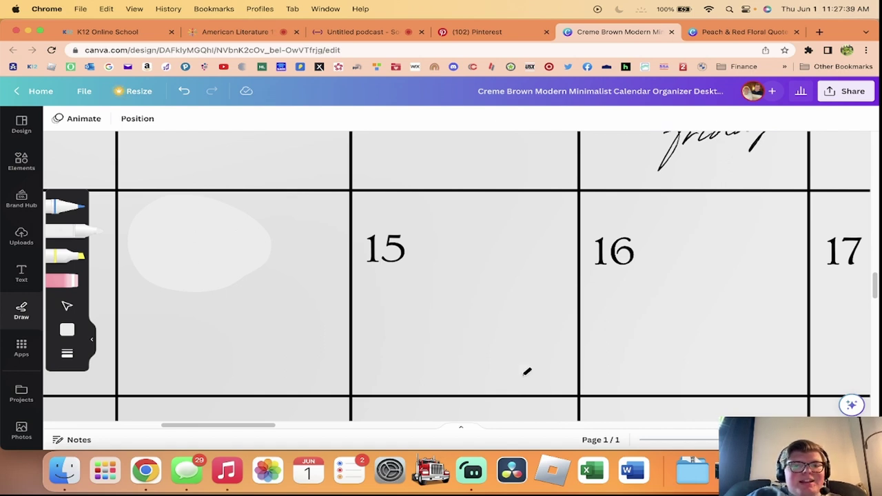
- Draw marker test strokes below the patch in the 14 cell, trying the different grey and off-white document colors
scroll(527, 372, "down", 5)
scroll(515, 365, "up", 5)
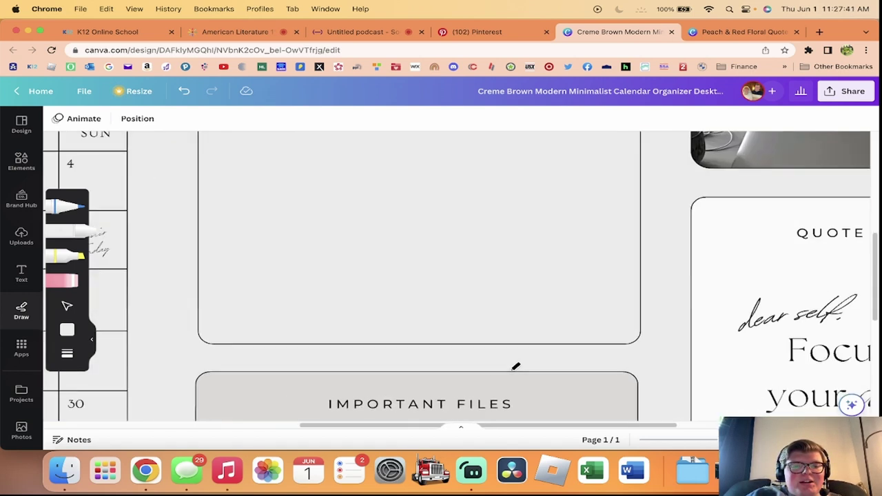
scroll(515, 365, "up", 10)
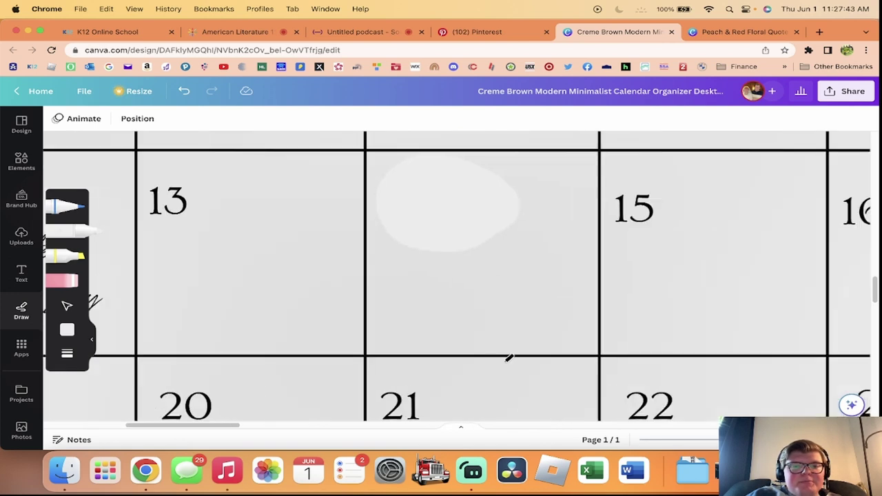
scroll(498, 356, "up", 2)
left_click(67, 328)
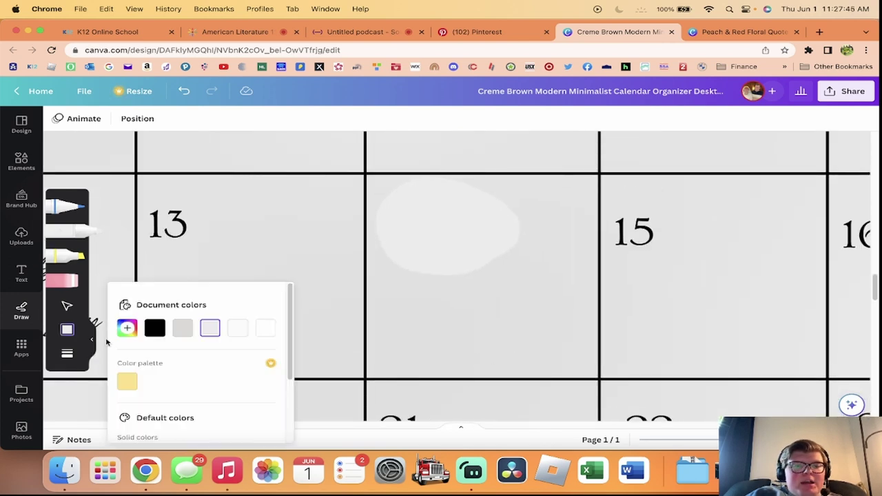
left_click(182, 329)
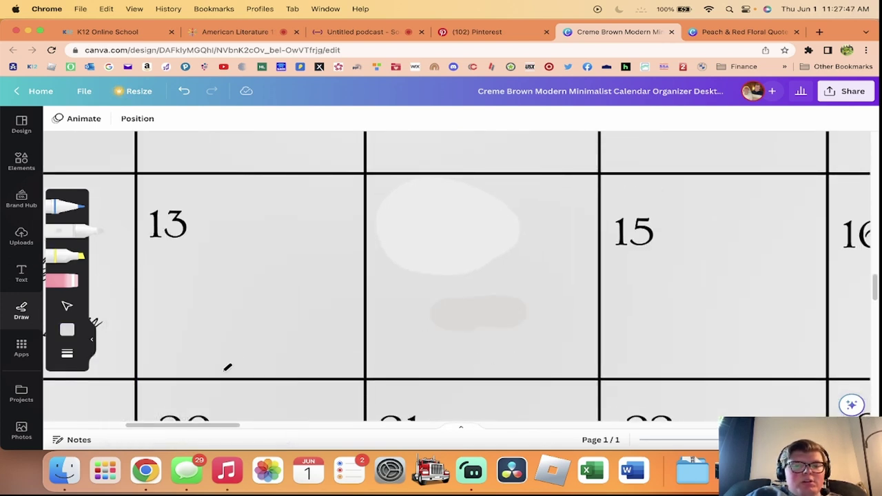
left_click(66, 329)
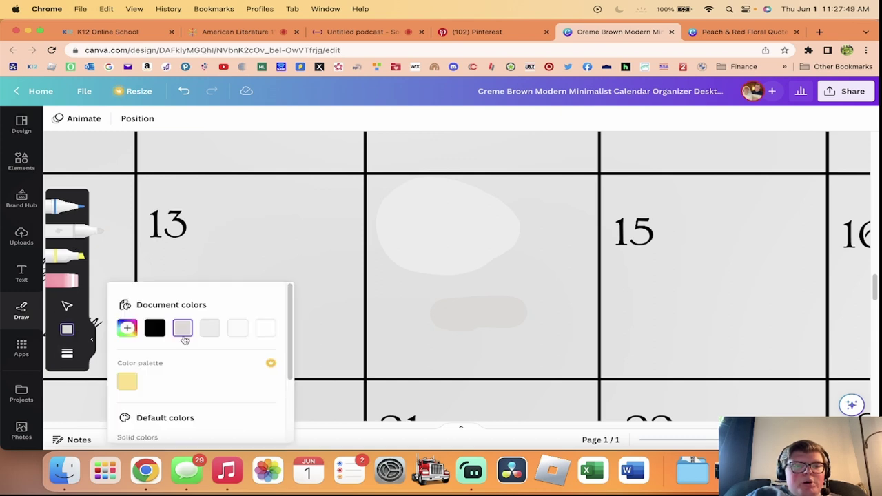
left_click_drag(427, 340, 398, 338)
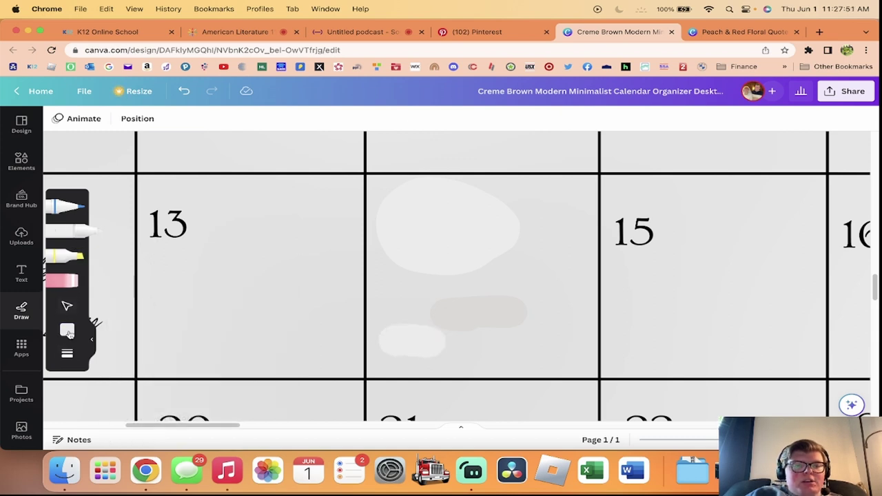
left_click(67, 329)
left_click(236, 331)
left_click_drag(458, 342, 480, 342)
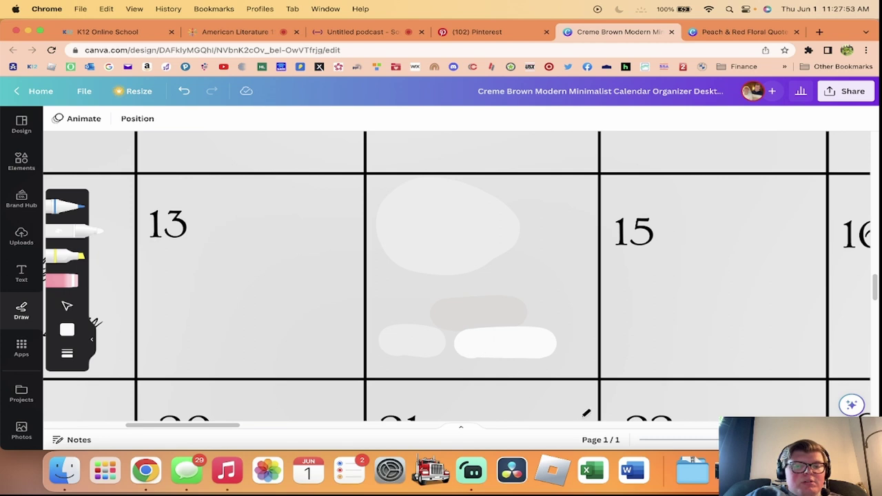
- Undo the test strokes and the light patch covering the date 14
left_click(184, 92)
left_click(184, 92)
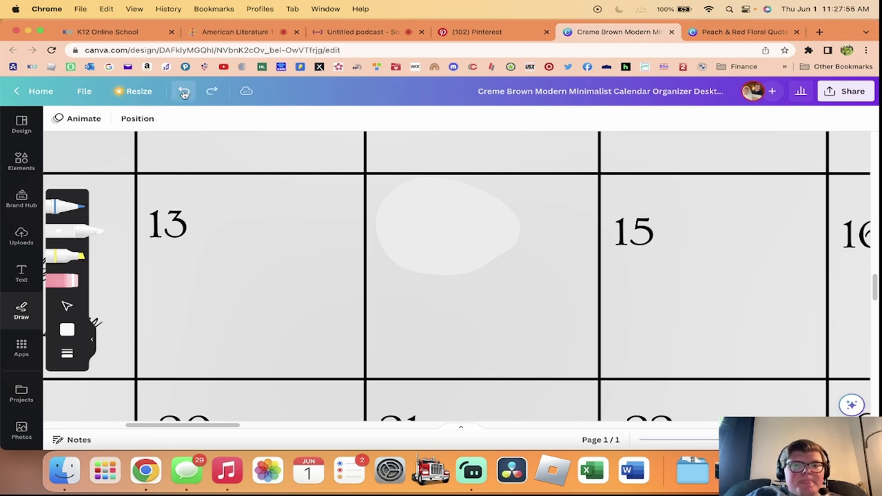
left_click(184, 92)
left_click(184, 92)
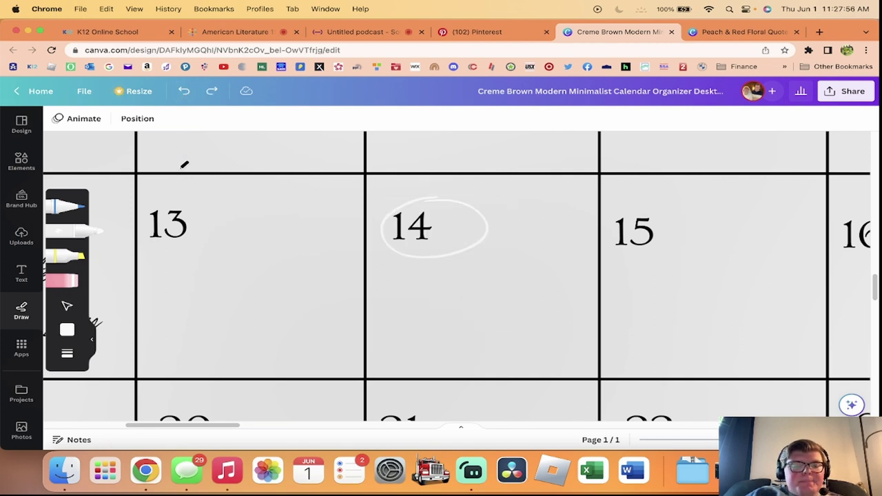
- Sample the cell's background grey with the eyedropper as marker color and paint over the date 14 and its white circle
left_click(68, 330)
left_click(127, 328)
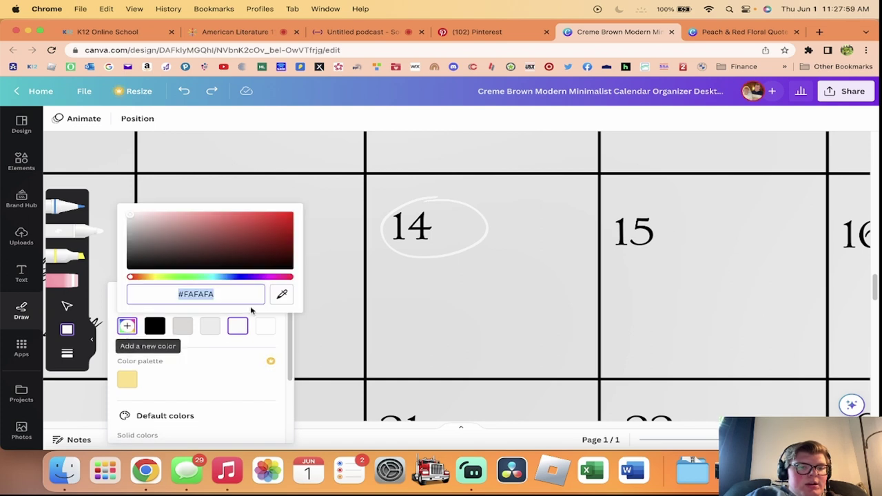
left_click(282, 295)
left_click(477, 286)
mouse_move(478, 286)
left_mouse_down()
mouse_move(428, 242)
mouse_move(430, 216)
mouse_move(472, 226)
mouse_move(448, 224)
left_mouse_up()
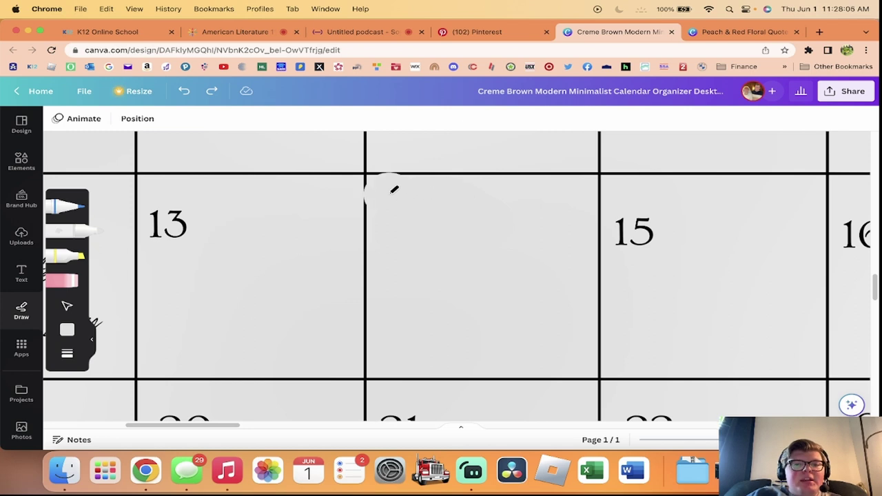
left_click(187, 92)
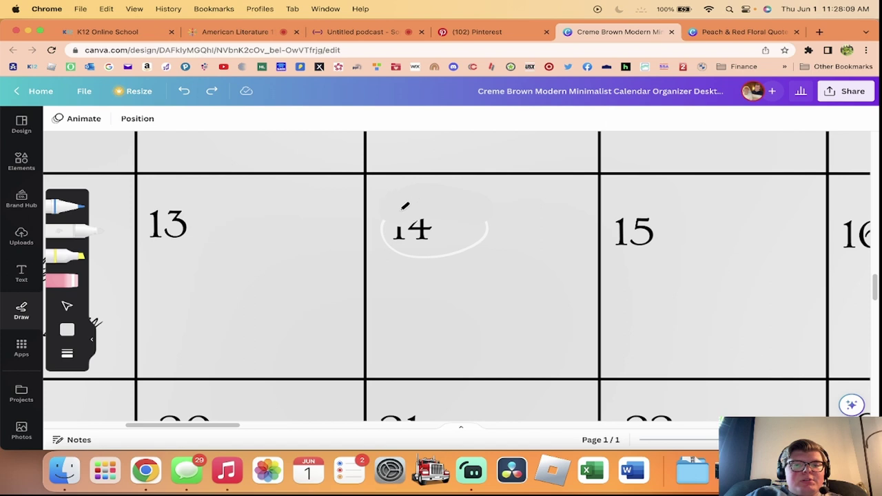
left_click_drag(487, 227, 487, 212)
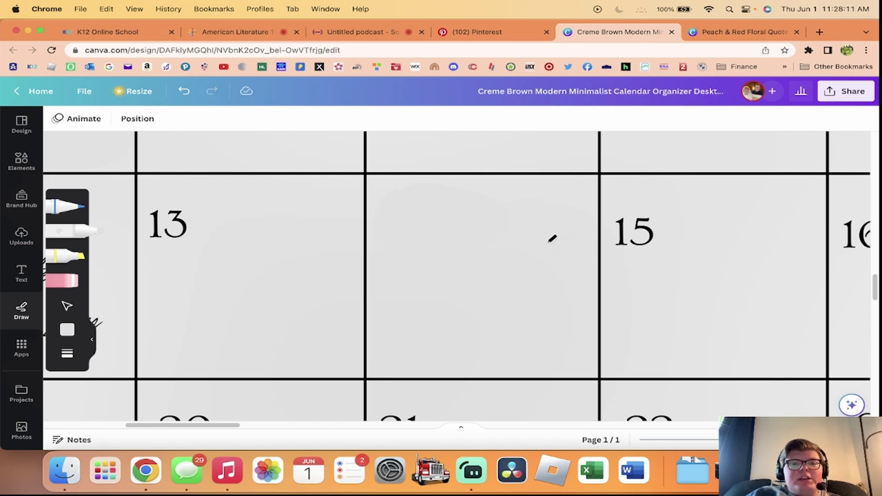
- Move the date 30 to the fifth week's Friday cell and place a copy reading 29 in the Thursday cell
scroll(563, 236, "down", 10)
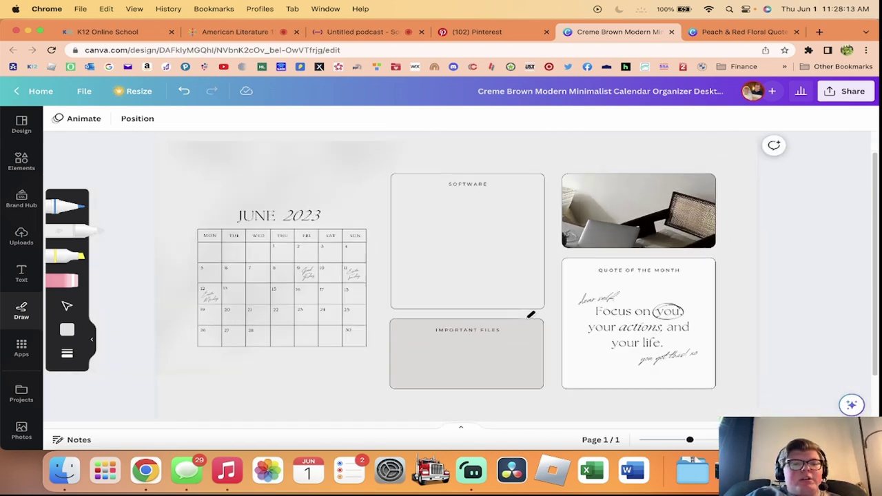
scroll(531, 314, "up", 10)
scroll(527, 311, "left", 5)
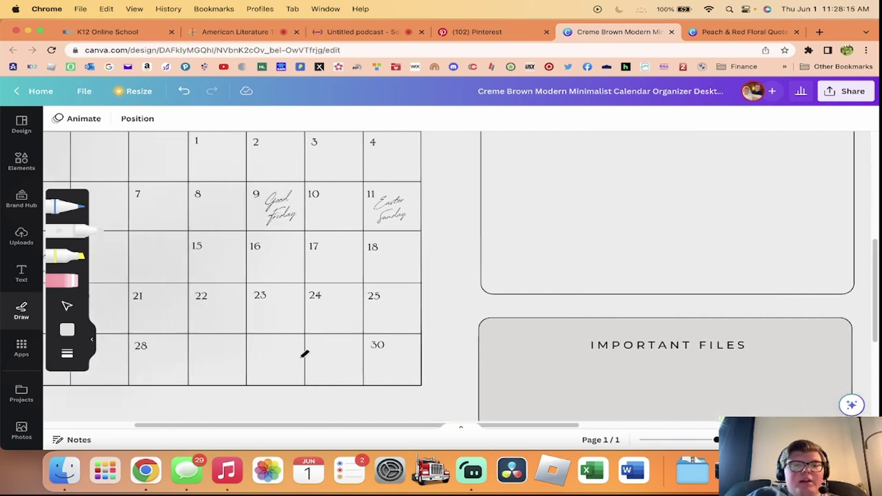
scroll(272, 360, "left", 5)
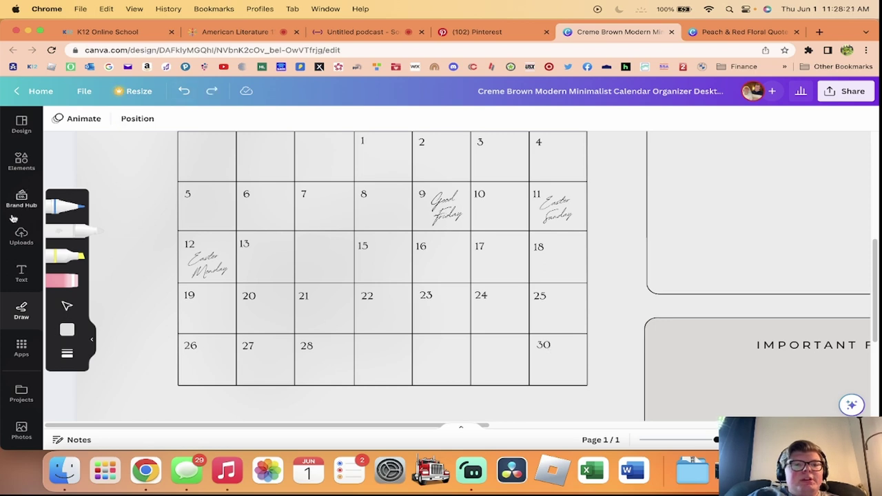
left_click(21, 272)
left_click(766, 347)
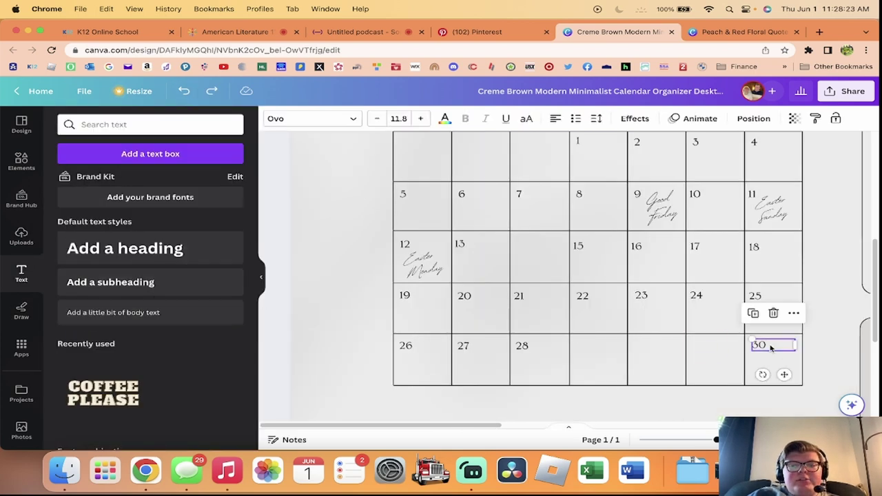
left_click_drag(774, 349, 587, 347)
left_click(635, 317)
type("29")
- Place a copy of the date text in the third week's empty Wednesday cell and change it to 14
left_click(580, 348)
left_click_drag(591, 347, 534, 242)
left_click(547, 360)
left_click(579, 348)
left_click(581, 317)
double_click(534, 244)
key("BackSpace")
type("1")
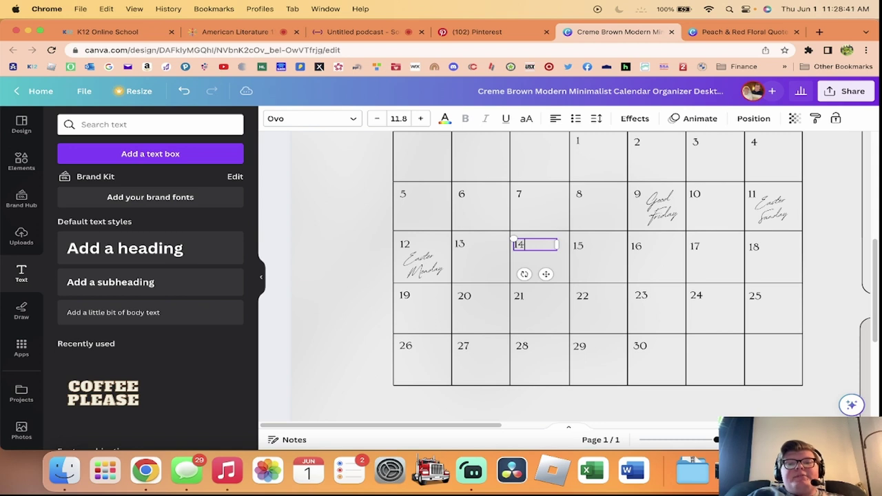
type("4")
left_click(504, 258)
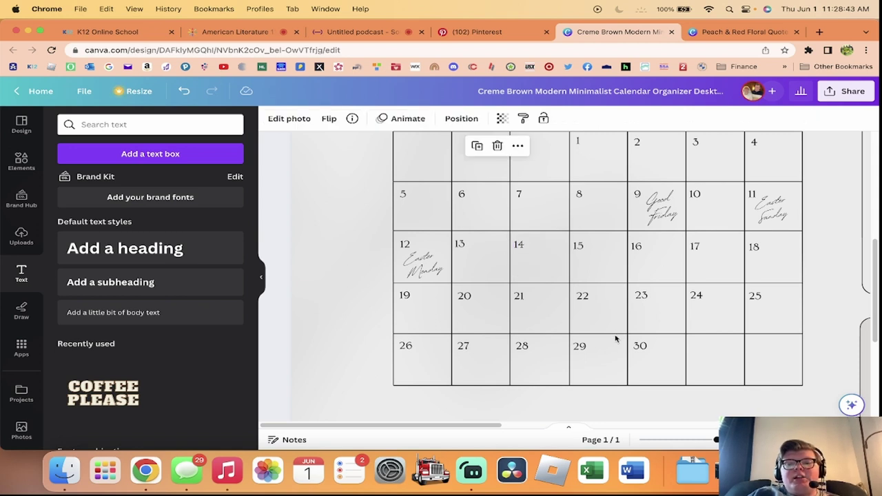
left_click_drag(709, 434, 691, 439)
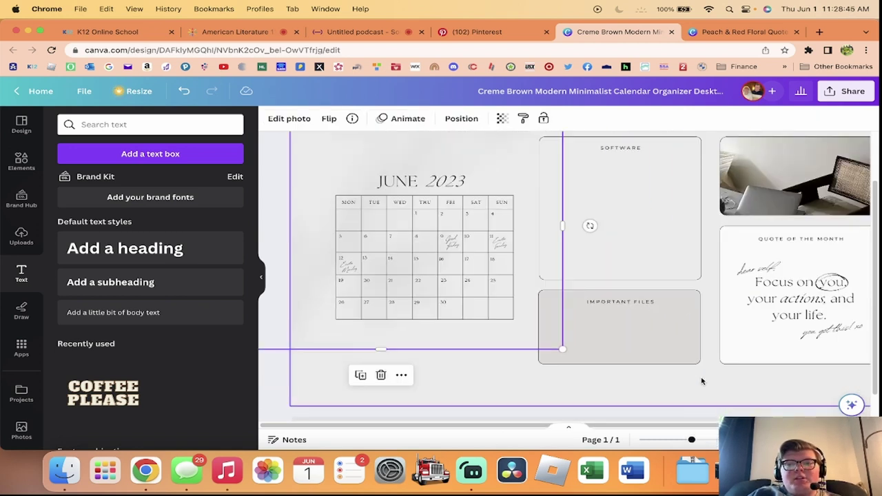
left_click(676, 346)
scroll(662, 345, "up", 3)
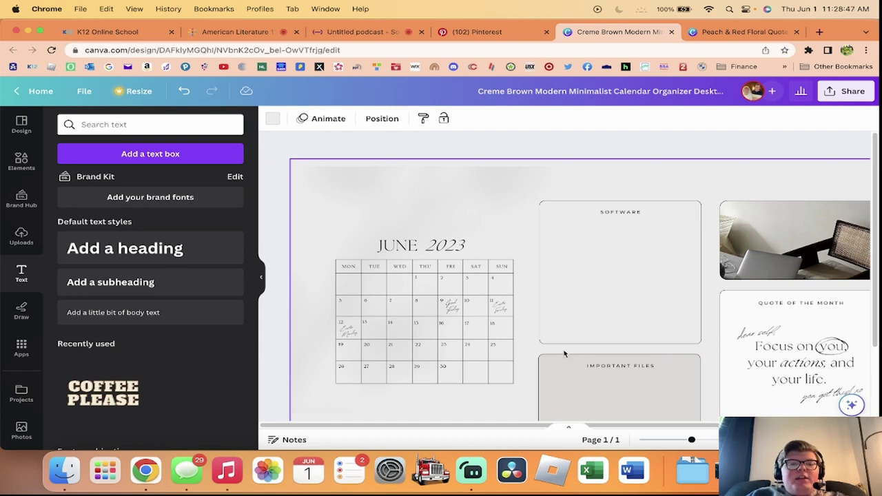
- Move the Good Friday note off the calendar, duplicate it, and place a copy in the Friday 2 cell
scroll(618, 370, "down", 4)
scroll(665, 375, "up", 10)
scroll(666, 365, "down", 3)
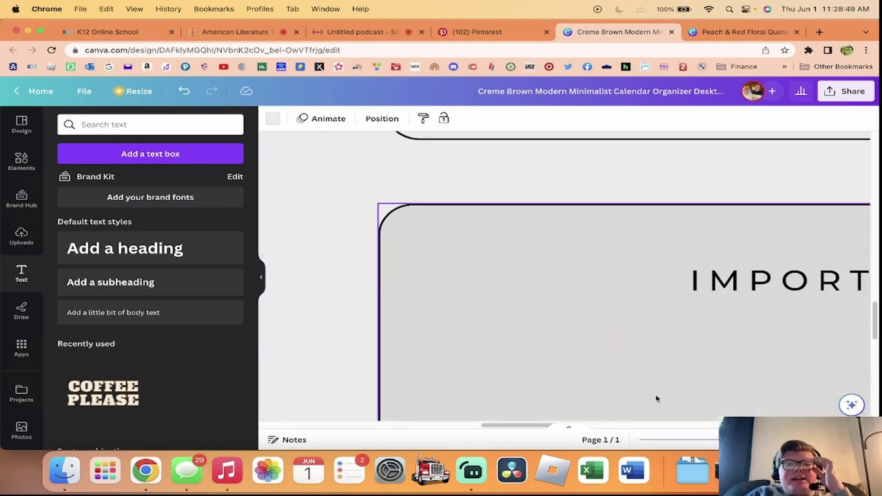
scroll(683, 375, "down", 10)
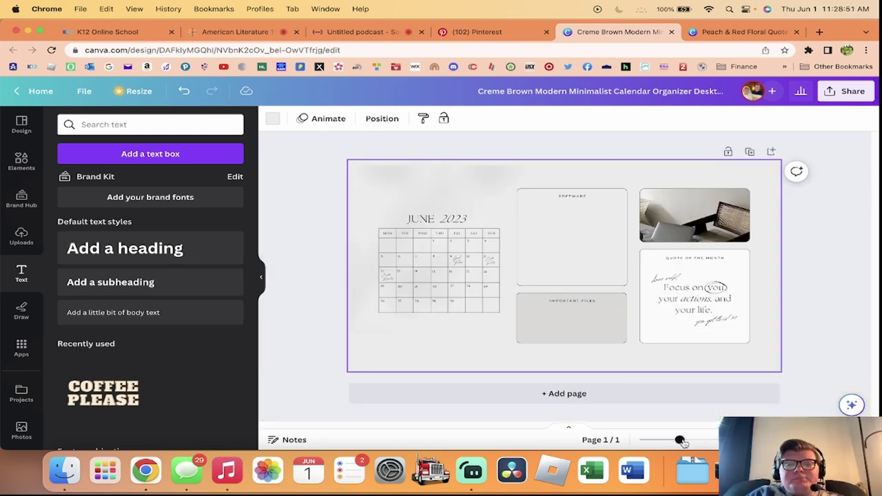
left_click_drag(680, 441, 693, 441)
scroll(571, 319, "up", 2)
scroll(524, 325, "down", 1)
scroll(523, 325, "up", 5)
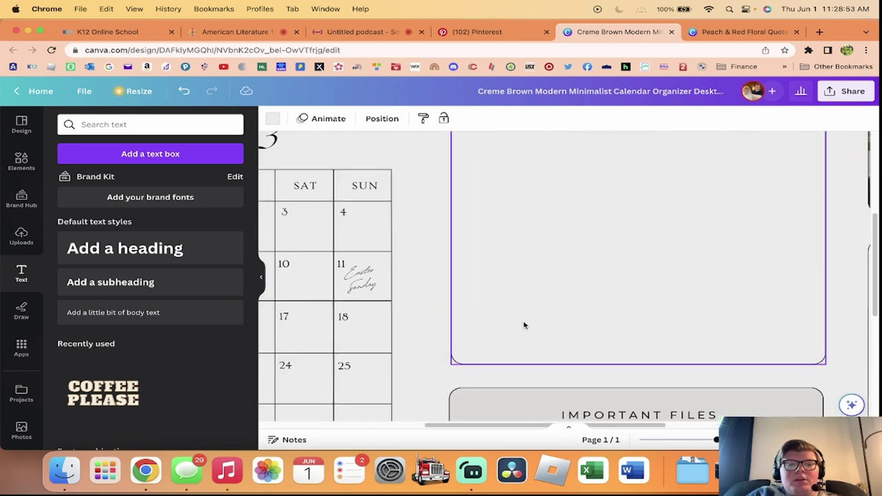
scroll(482, 310, "left", 5)
left_click(413, 288)
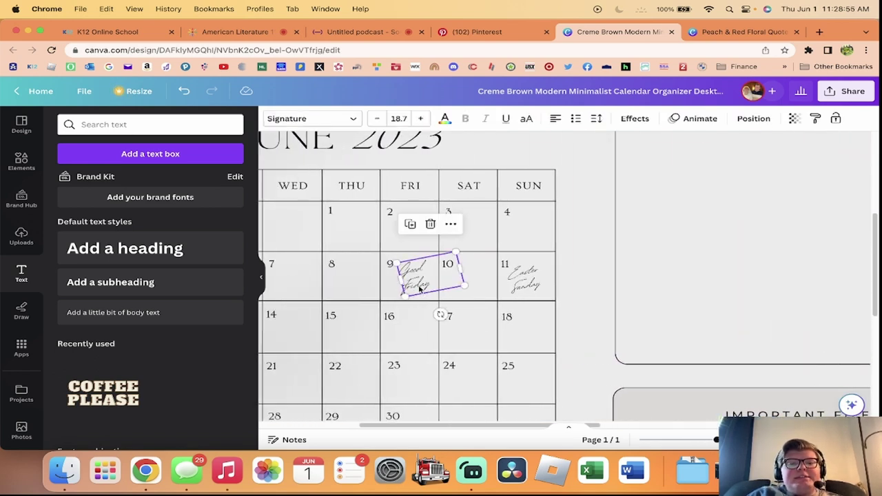
left_click_drag(414, 288, 561, 171)
left_click(679, 179)
left_click(728, 158)
left_click_drag(728, 157, 417, 231)
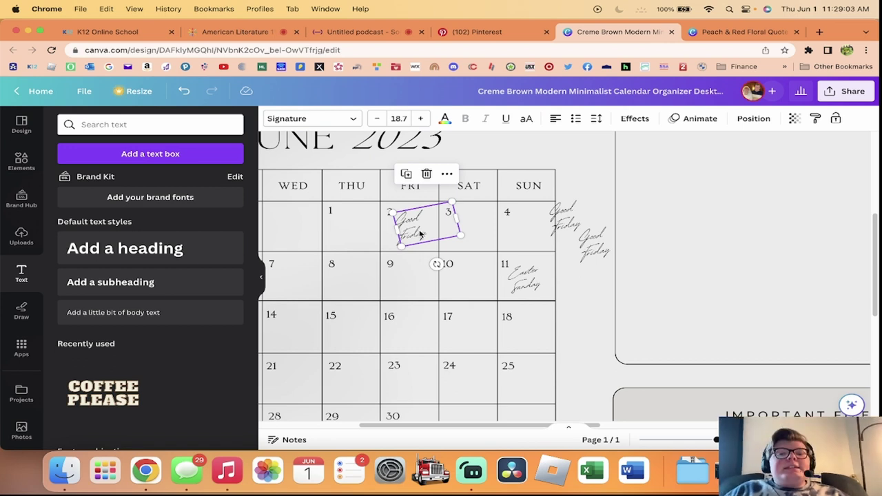
- Replace the Good Friday text in the Friday 2 cell with Finance
double_click(418, 232)
key("BackSpace")
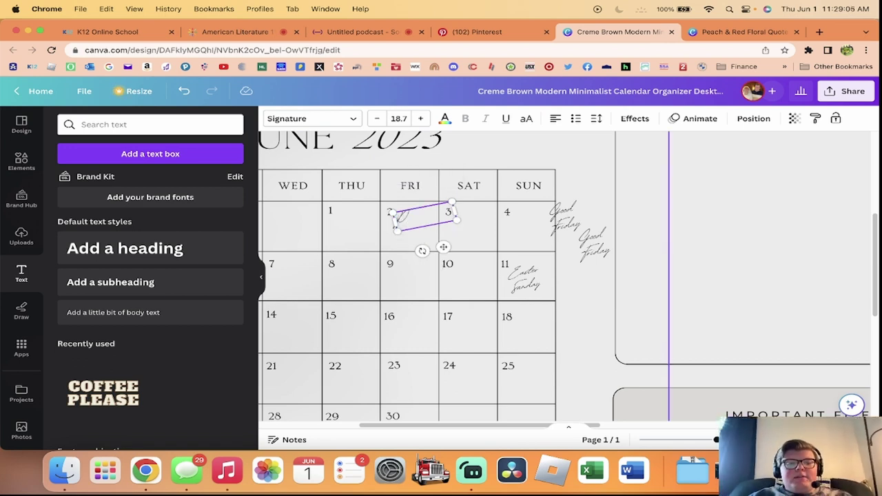
left_click(482, 224)
- Copy the Finance note into the Friday cells for 9, 16, 23 and 30
left_click(420, 220)
left_click_drag(420, 221, 416, 374)
left_click(413, 237)
left_click(402, 188)
left_click(391, 292)
left_click(439, 296)
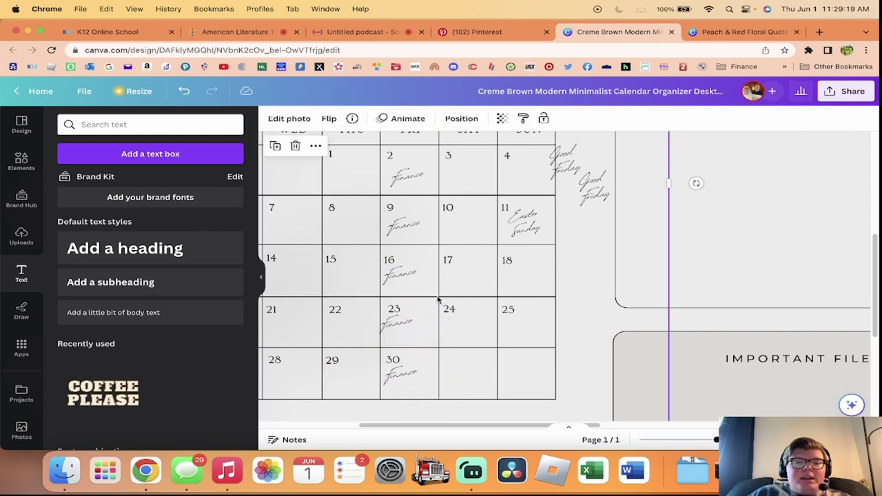
- Adjust the positions of the Finance notes in the Friday cells for 9, 23 and 30
scroll(471, 304, "down", 1)
left_click(403, 302)
left_click(491, 285)
left_click(407, 353)
left_click(470, 268)
left_click(405, 204)
left_click(448, 238)
scroll(501, 295, "down", 4)
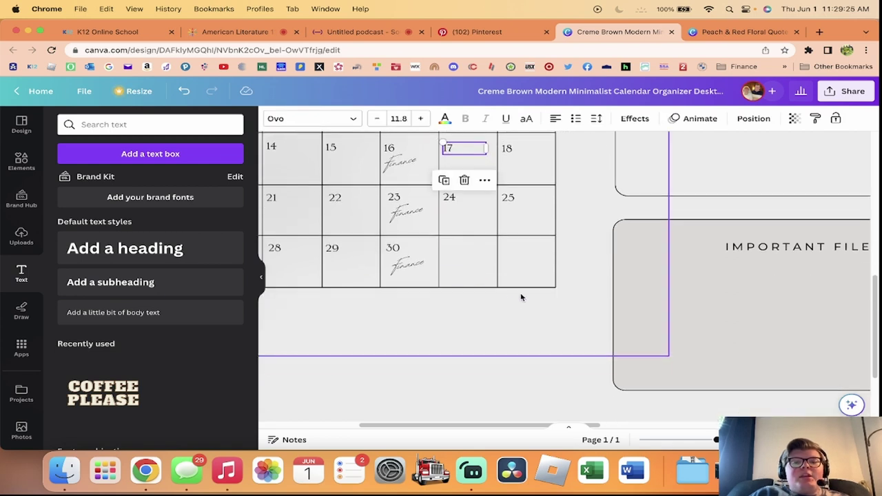
left_click(607, 290)
- Shift the two spare Good Friday notes farther from the calendar and change the Easter Sunday note to Night Church Service
scroll(606, 290, "up", 2)
scroll(606, 290, "up", 4)
scroll(527, 293, "down", 1)
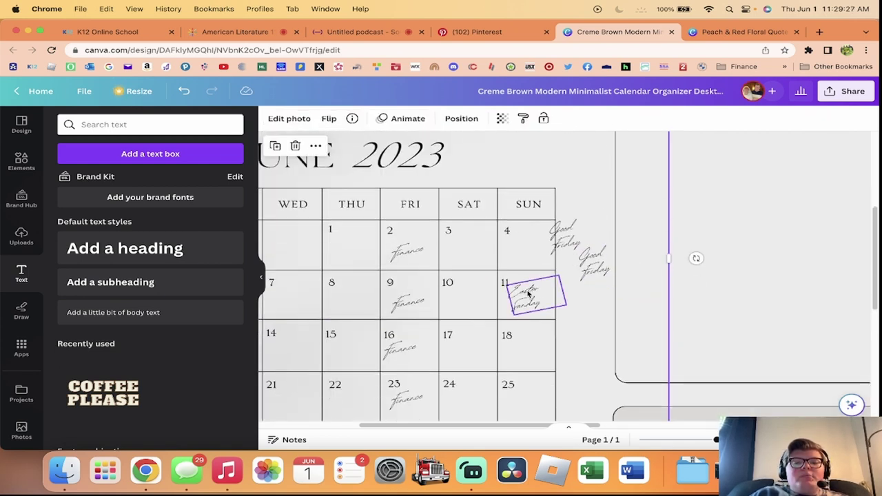
left_click(529, 295)
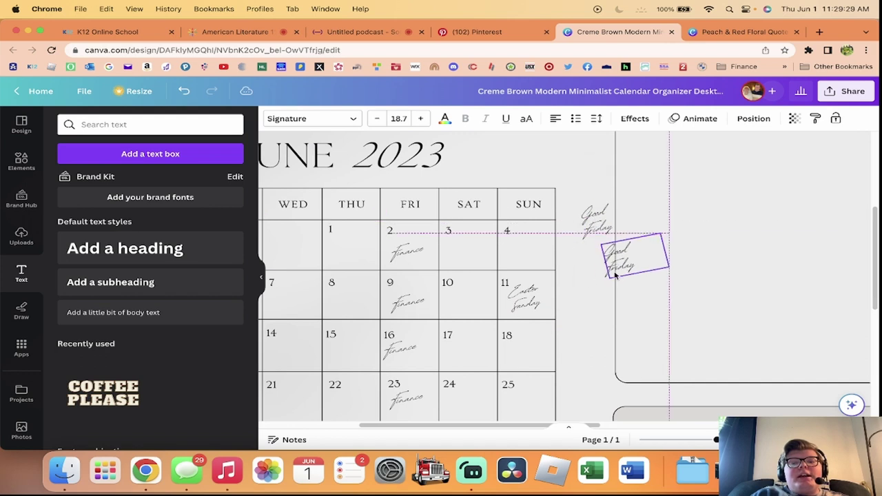
double_click(551, 308)
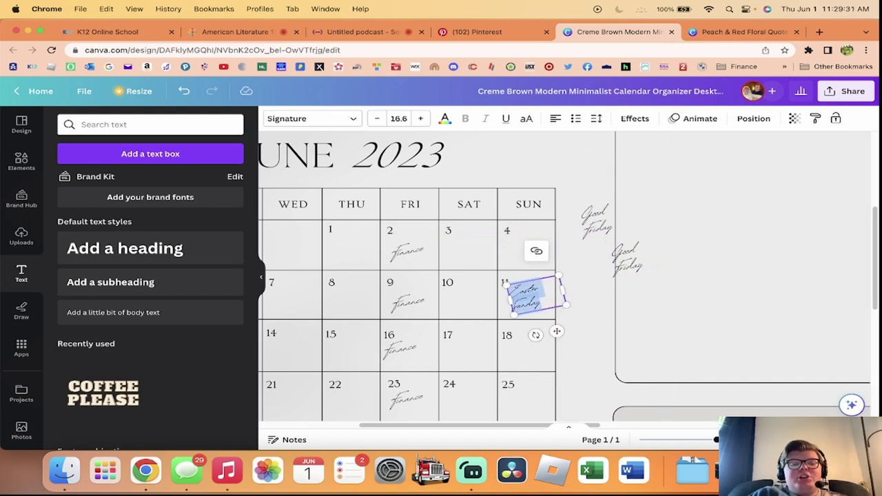
key("BackSpace")
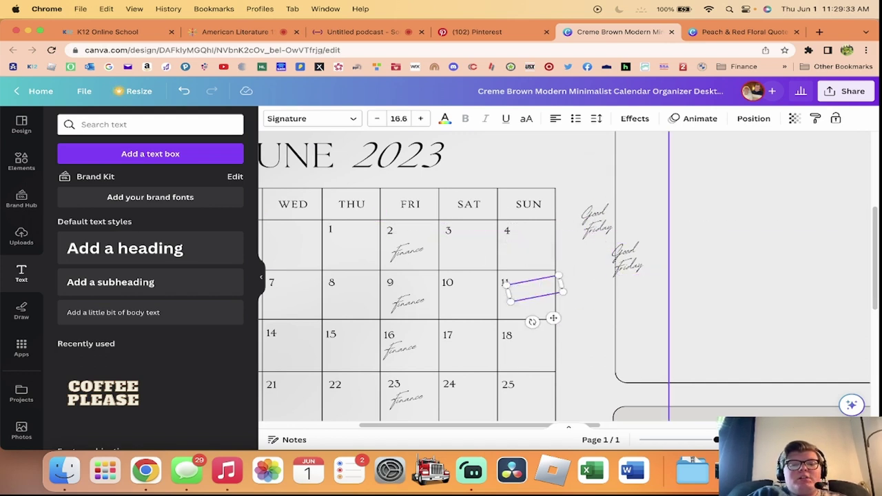
type("Night Church Service")
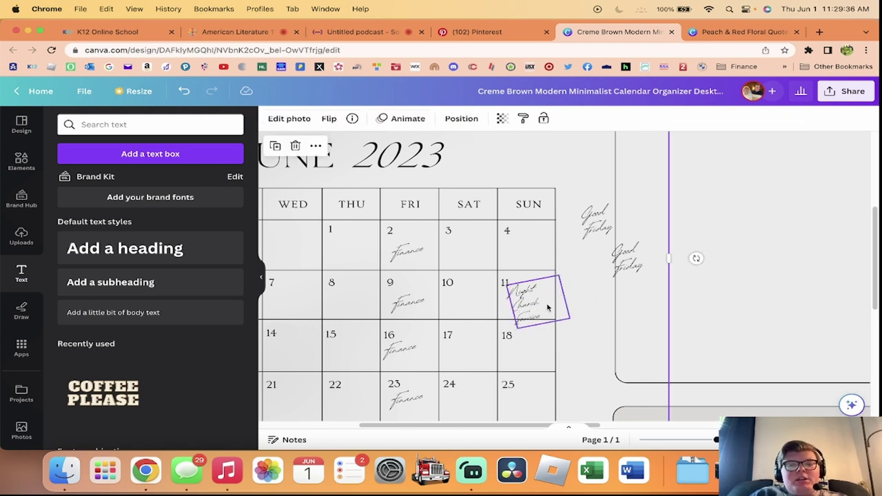
- Move the Night Church Service note to Saturday and place copies in the cells for 3, 10, 17 and 24
left_click_drag(547, 306, 477, 284)
scroll(478, 355, "down", 3)
left_click(538, 355)
scroll(538, 355, "down", 5)
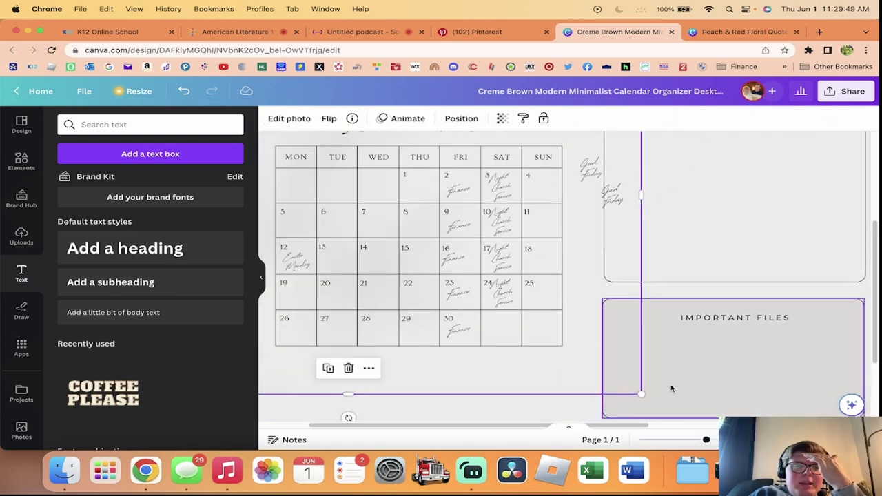
scroll(651, 390, "up", 2)
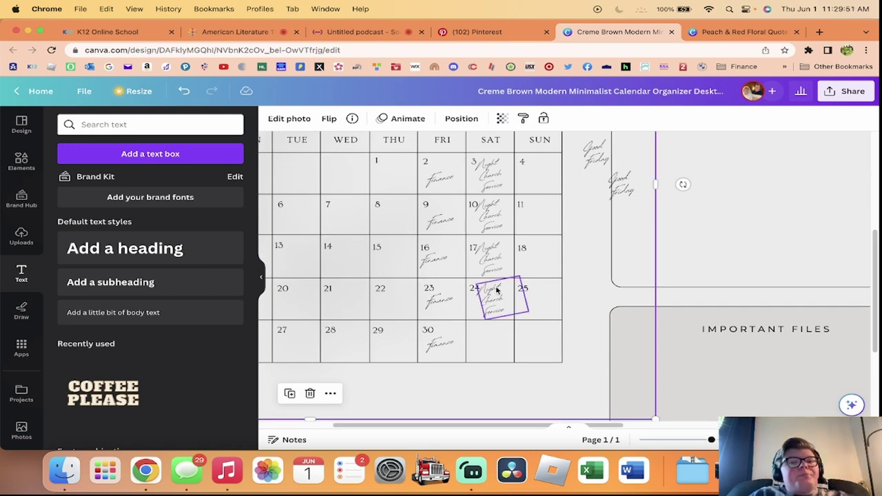
- Move one of the spare Good Friday notes into the Tuesday 6 cell
scroll(444, 273, "left", 5)
scroll(697, 196, "up", 3)
left_click_drag(744, 250, 448, 310)
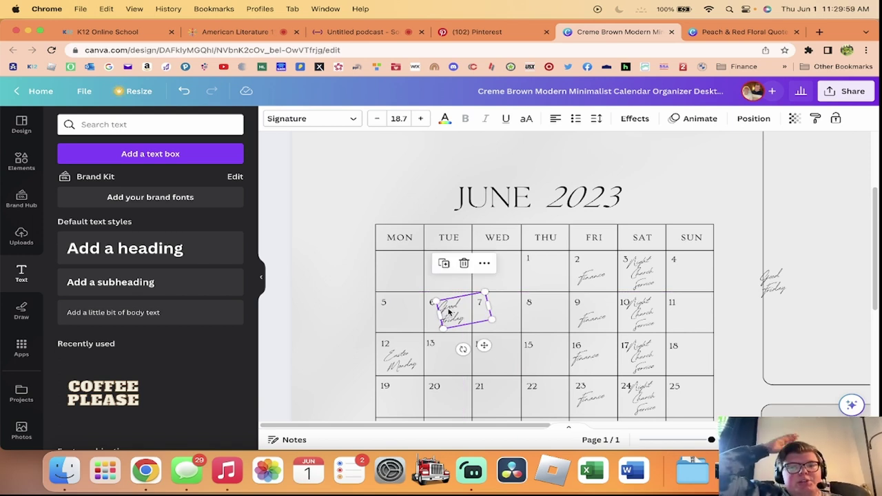
- Clear the Night Church Service notes from the Saturday cells, keeping a single one beside the calendar
scroll(449, 311, "down", 2)
scroll(449, 311, "down", 2)
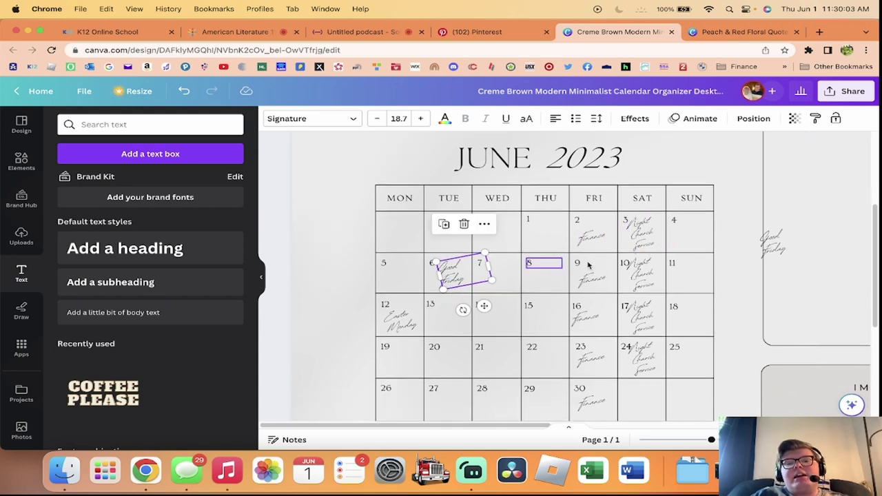
left_click_drag(653, 232, 734, 290)
scroll(424, 306, "down", 1)
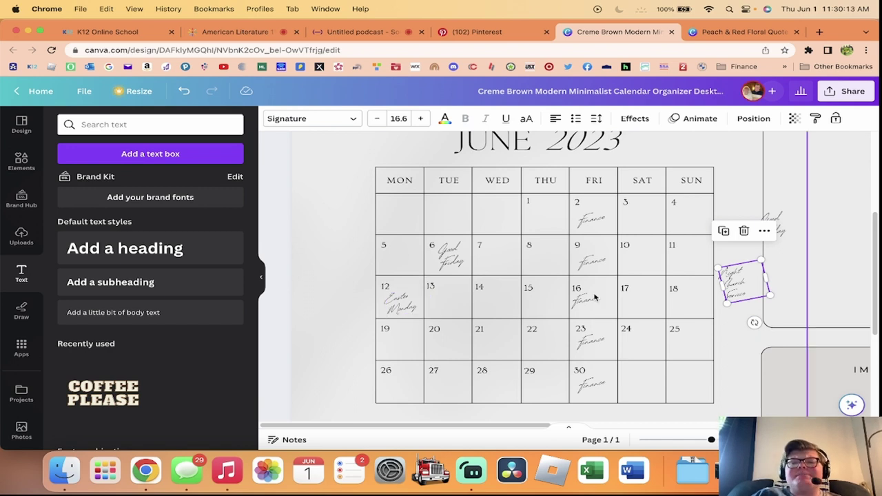
- Change the note on Tuesday 6 to Last Day Of School and position it inside the cell
left_click(463, 266)
left_click(463, 266)
type("Go")
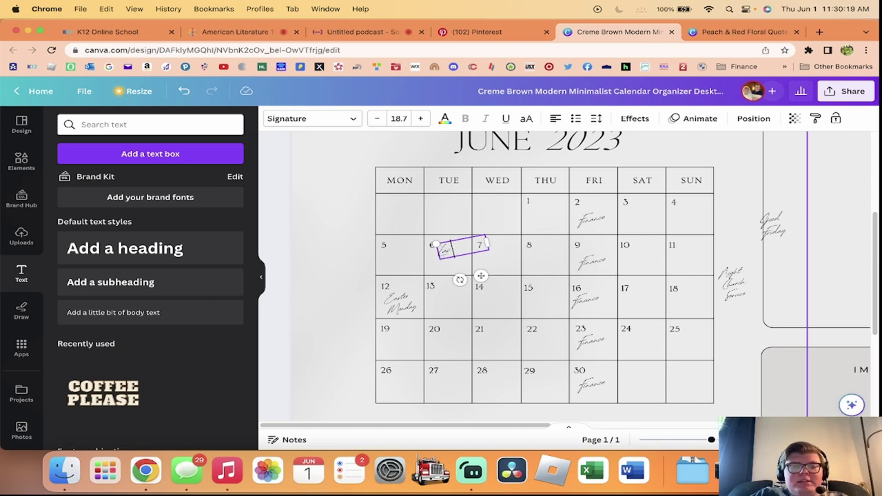
type(" of")
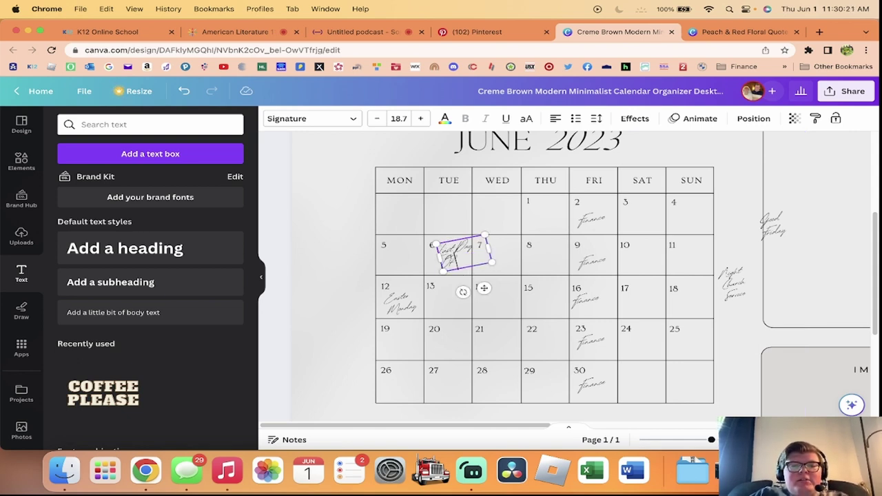
left_click(484, 288)
left_click(453, 255)
left_click_drag(453, 255, 448, 256)
left_click(510, 271)
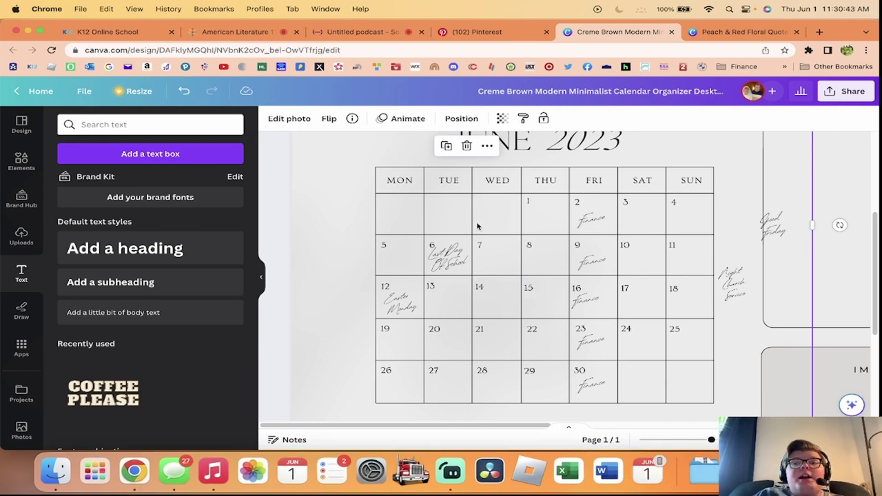
- Replace the text of the remaining Good Friday note beside the calendar with Mental Day
left_click(770, 222)
double_click(769, 224)
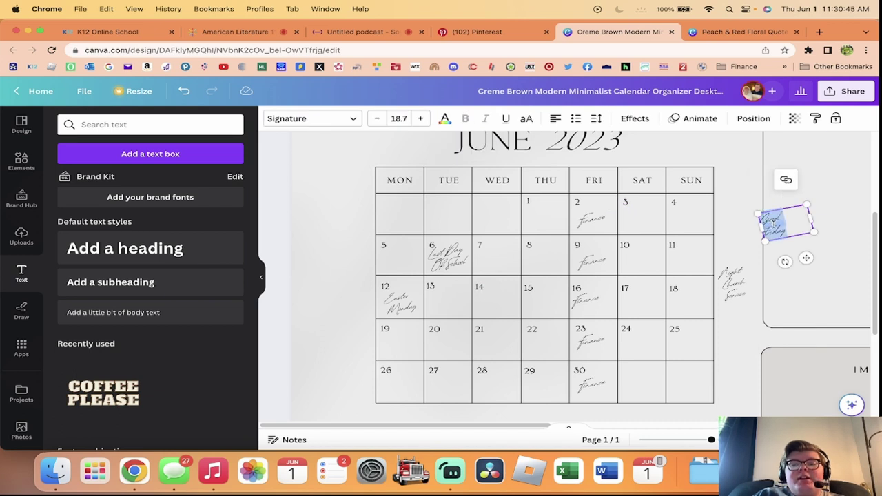
key("BackSpace")
type("Mental Hea")
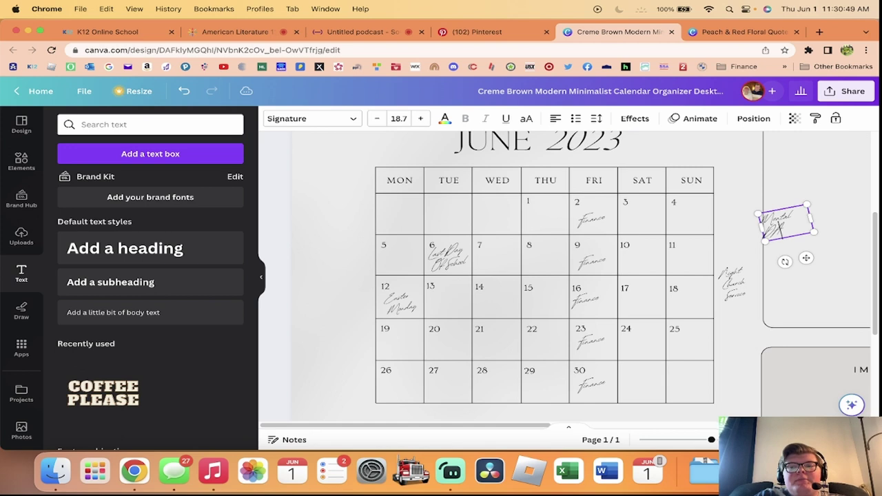
left_click_drag(786, 222, 876, 230)
- Move the Mental Day note into the Friday 2 cell above Finance and shorten its text to MD
scroll(727, 296, "down", 3)
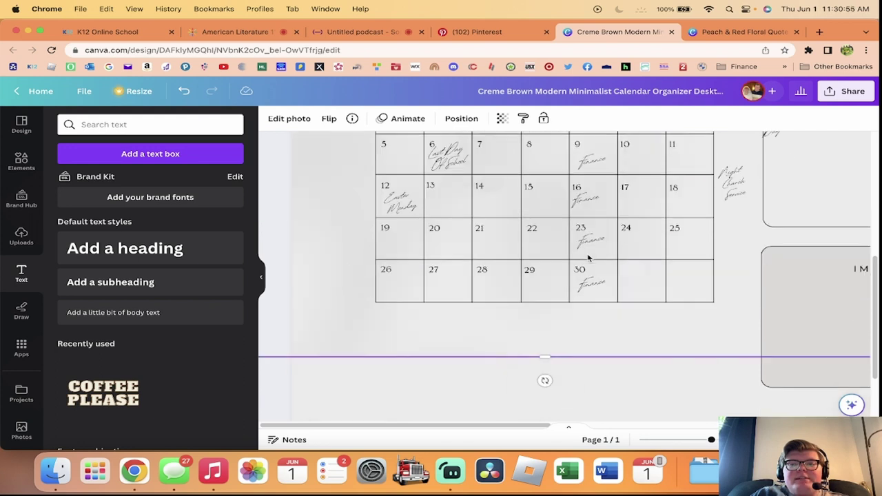
scroll(727, 296, "up", 6)
scroll(727, 296, "down", 3)
mouse_move(782, 244)
left_mouse_down()
mouse_move(601, 260)
mouse_move(597, 230)
mouse_move(590, 239)
mouse_move(606, 238)
left_mouse_up()
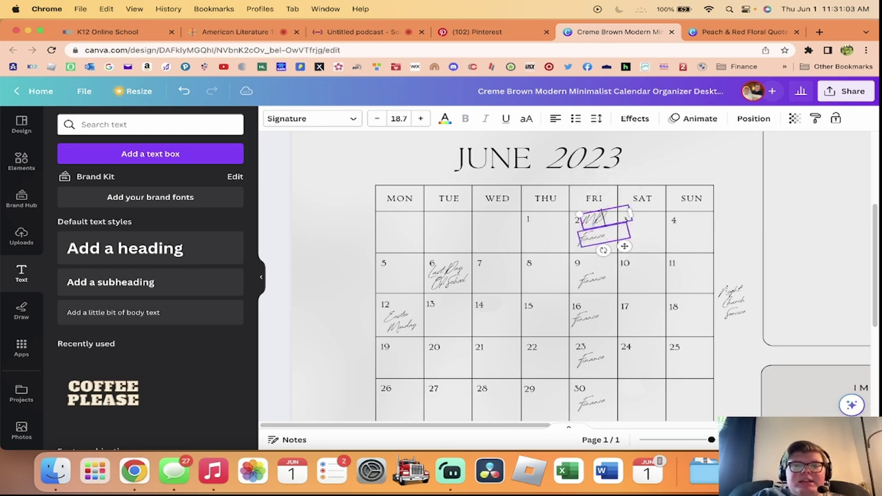
left_click(617, 162)
- Change the upper note on Friday 2 to Ment. Day and arrange it with Finance inside the cell
double_click(597, 218)
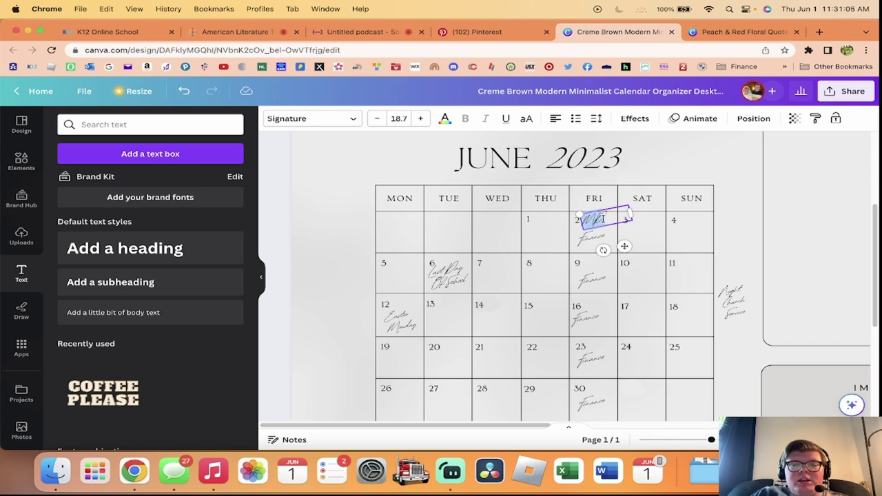
key("Escape")
left_click_drag(586, 241, 597, 220)
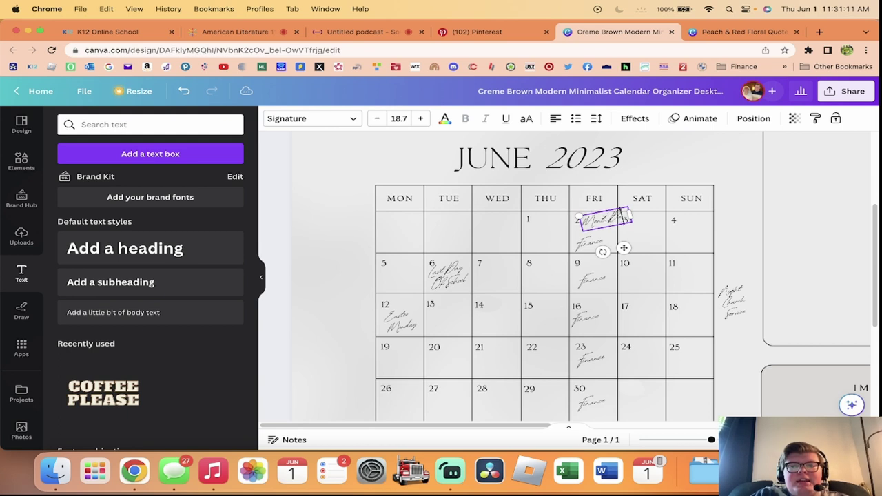
left_click(654, 176)
left_click_drag(611, 216, 603, 225)
left_click(641, 199)
scroll(624, 269, "down", 1)
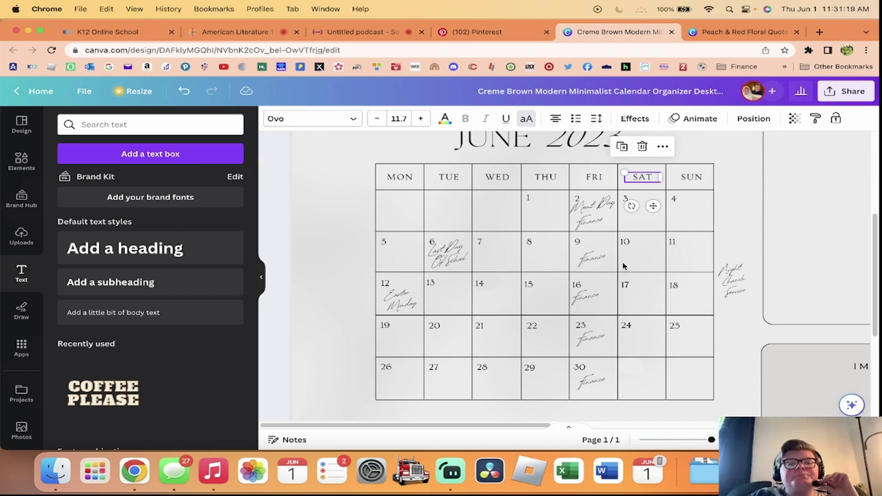
- Switch to Streamlabs Desktop and return to the calendar design in Chrome
left_click(469, 471)
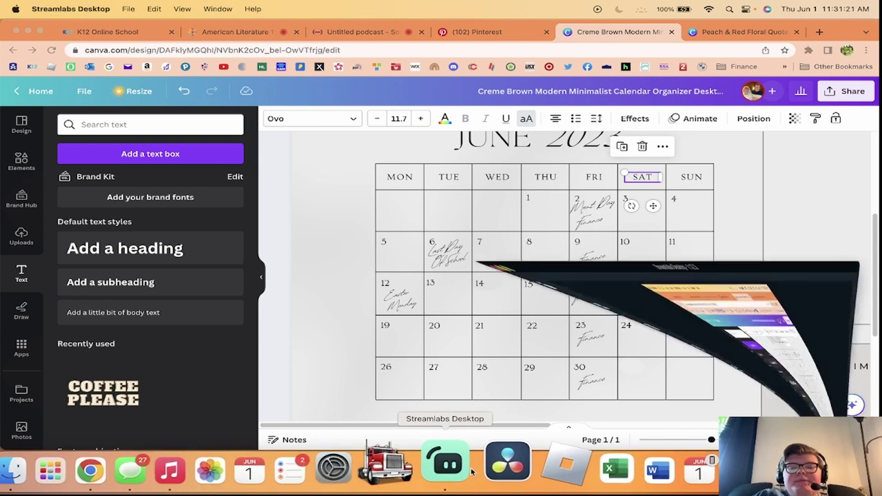
left_click(138, 467)
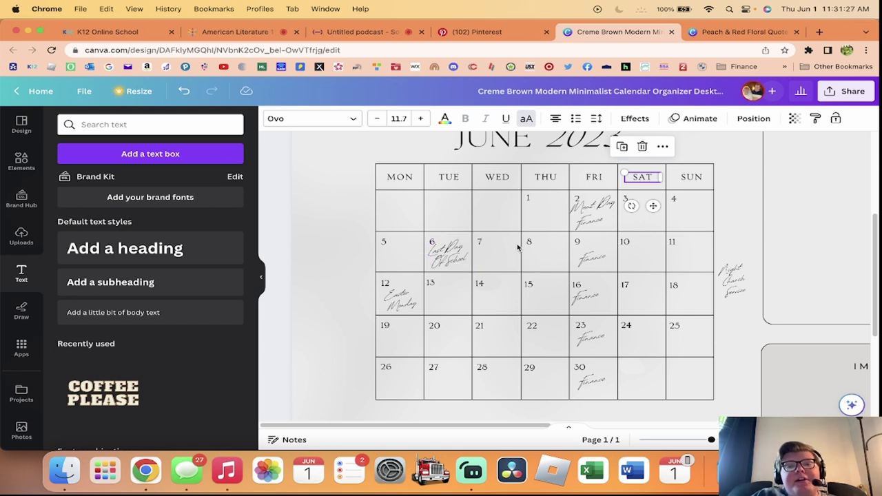
- Set the drawing marker's color to black and place a dot beside Finance in the Friday 2 cell
scroll(620, 330, "up", 1)
left_click_drag(711, 441, 724, 441)
scroll(620, 276, "up", 3)
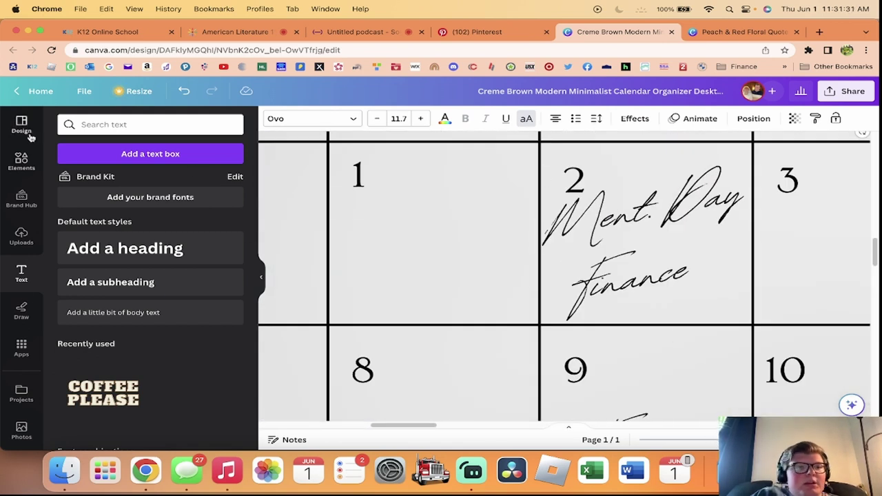
left_click(21, 310)
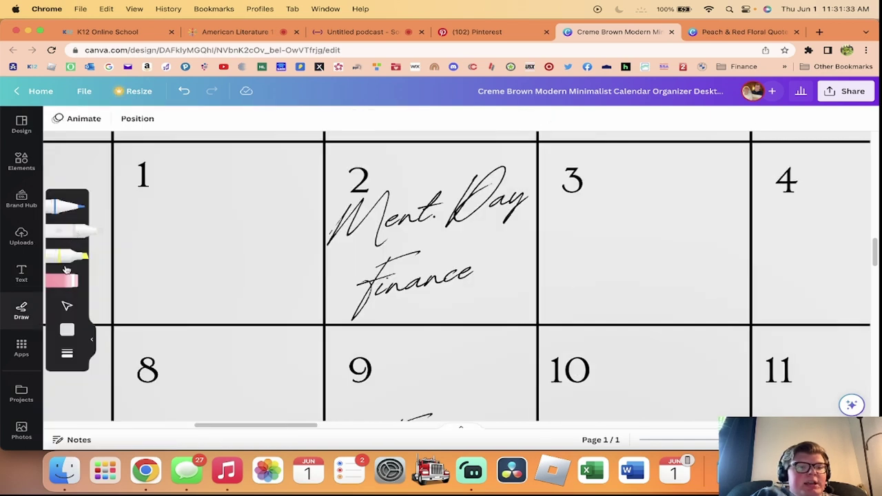
left_click(67, 330)
left_click(154, 328)
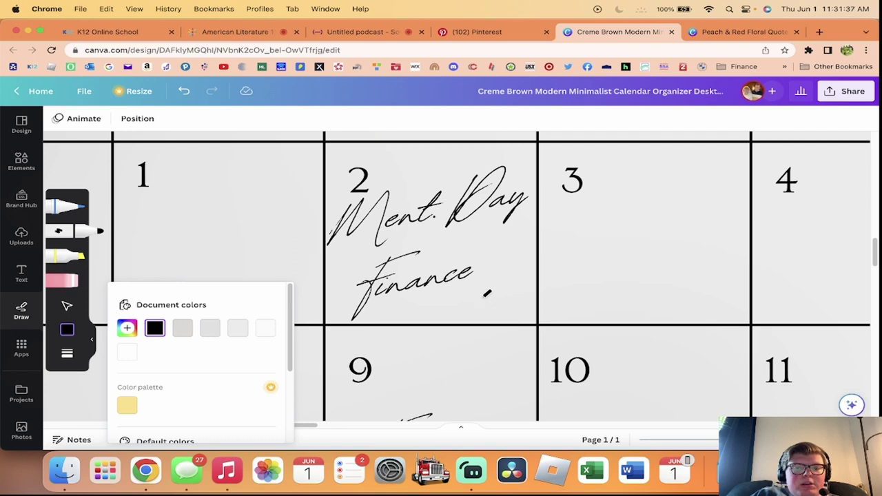
left_click(458, 292)
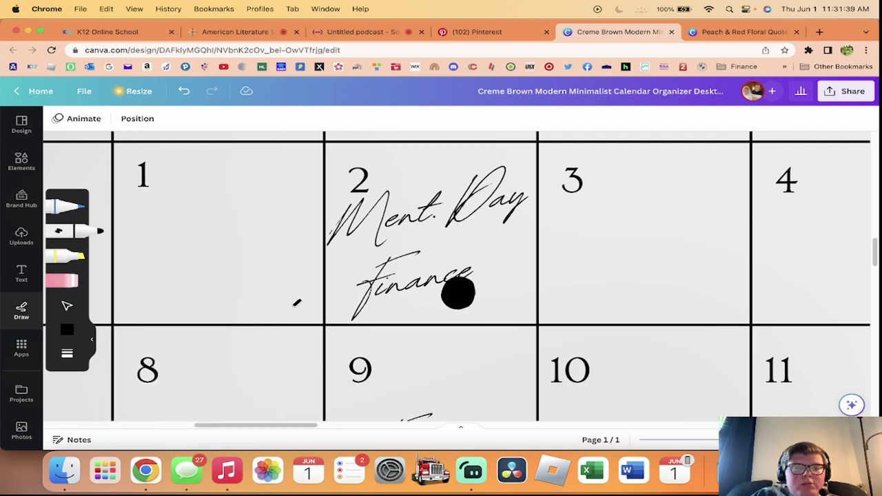
- Adjust the marker's stroke settings for a much thinner line and place a test dot in the Thursday 1 cell
left_click(67, 354)
left_click(129, 370)
left_click(184, 369)
left_click(129, 372)
left_click(216, 373)
left_click(252, 276)
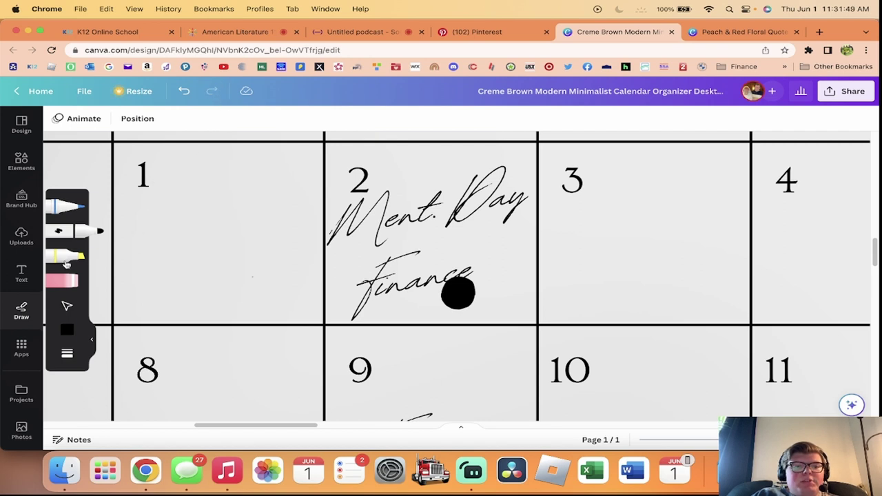
- Remove the black marker dots from the Thursday 1 and Friday 2 cells and reselect the marker
left_click(63, 279)
mouse_move(496, 301)
left_mouse_down()
mouse_move(365, 313)
mouse_move(347, 299)
mouse_move(457, 293)
left_mouse_up()
key("super+z")
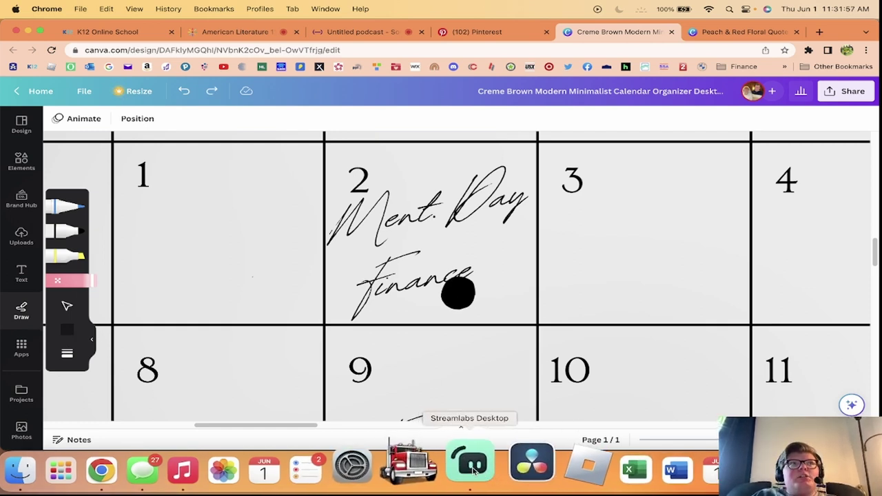
left_click(185, 92)
left_click(65, 231)
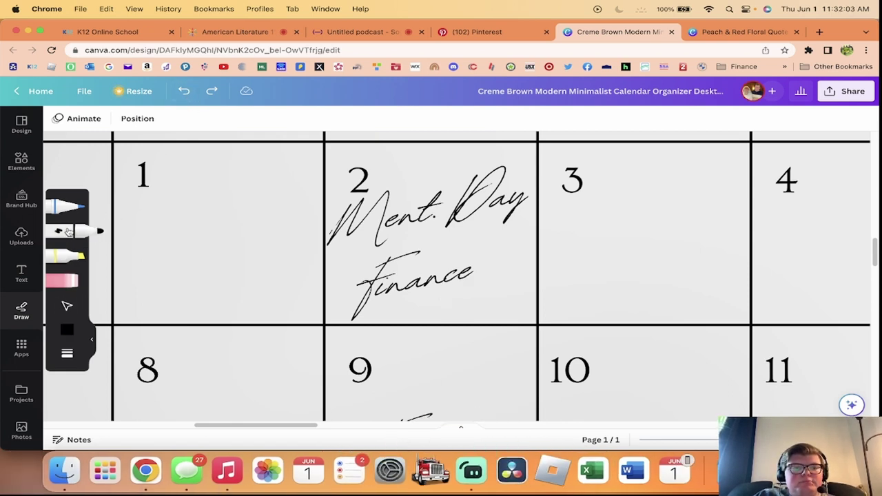
- Set the marker's weight to 1 and try a short mark below Finance in the Friday 2 cell
left_click(67, 358)
left_click(210, 366)
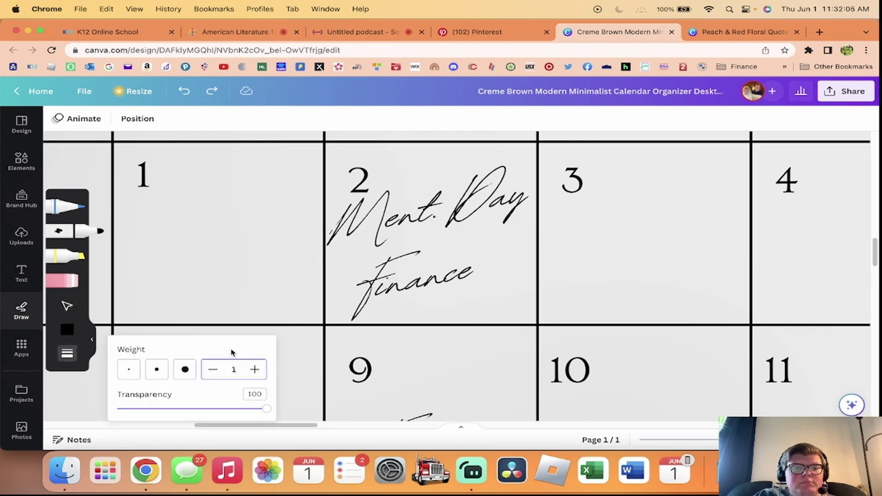
left_click(66, 355)
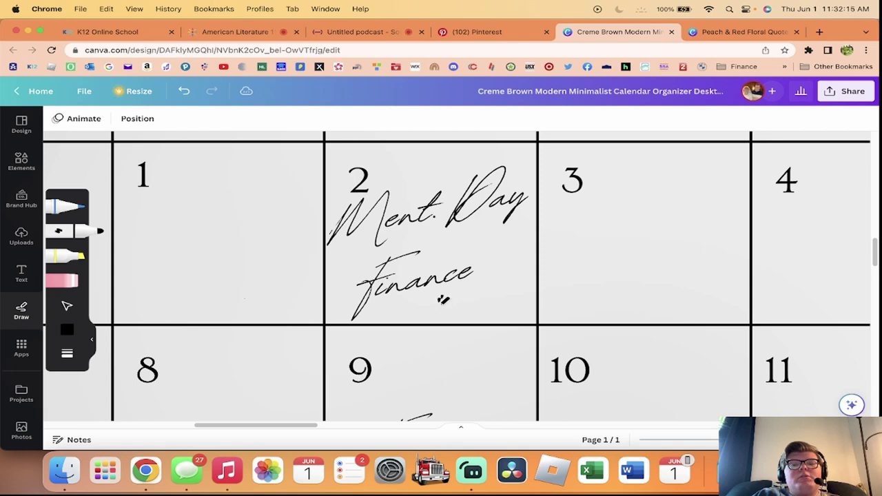
left_click(183, 92)
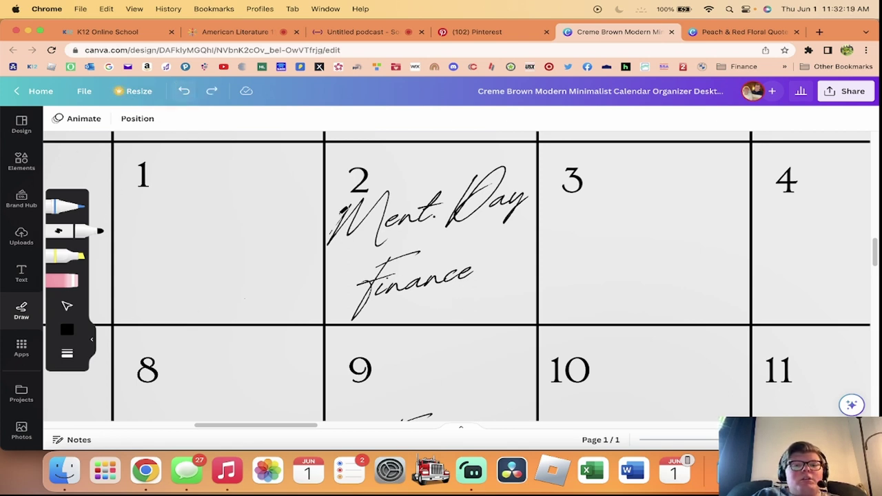
- Try to handwrite a small note around Finance in the Friday 2 cell with the thin marker, and undo the strokes
mouse_move(430, 292)
left_mouse_down()
mouse_move(441, 299)
mouse_move(421, 309)
left_mouse_up()
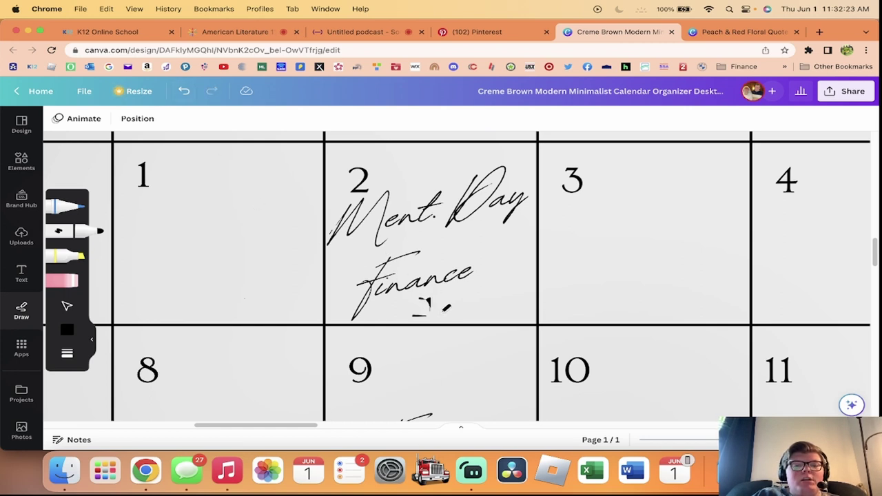
left_click(184, 92)
left_click_drag(480, 251, 478, 271)
mouse_move(490, 237)
left_mouse_down()
mouse_move(491, 289)
mouse_move(498, 258)
mouse_move(514, 255)
mouse_move(522, 279)
left_mouse_up()
left_click(184, 91)
left_click(183, 91)
left_click(183, 91)
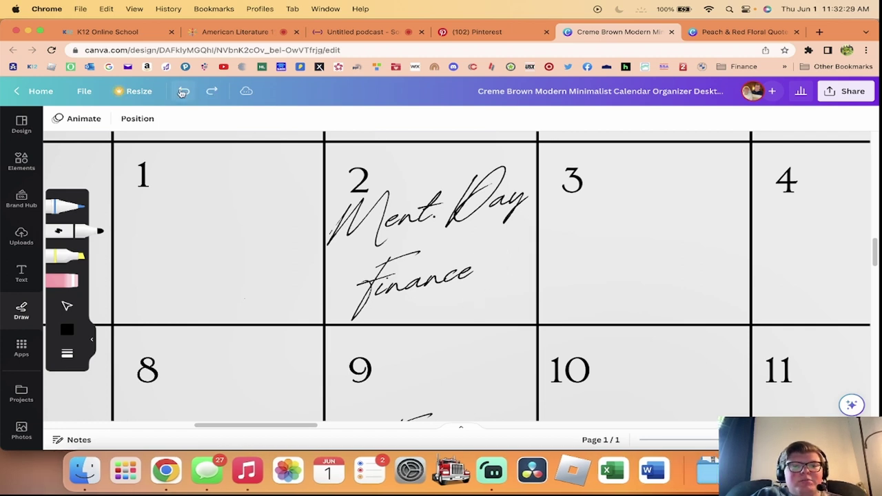
left_click(67, 306)
left_click(483, 279)
left_click(266, 310)
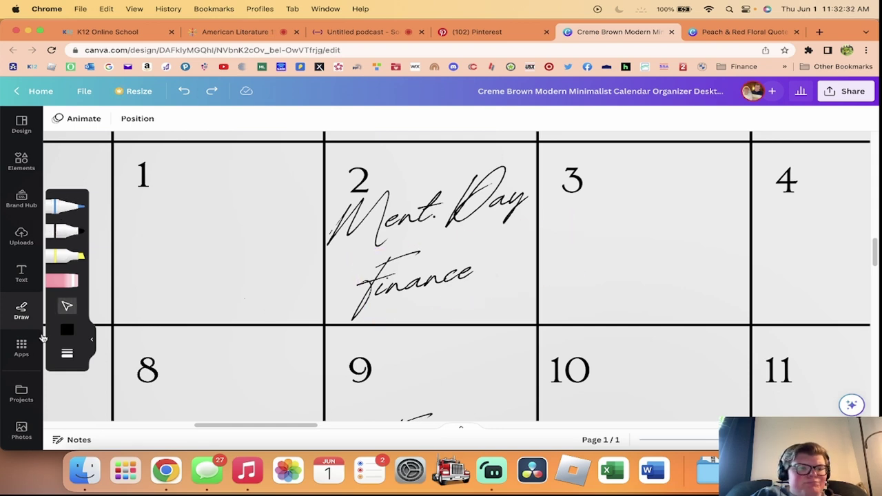
left_click(66, 206)
- Duplicate the Finance note on Friday 2 and change the copy's text to 1/2 Day
left_click(22, 273)
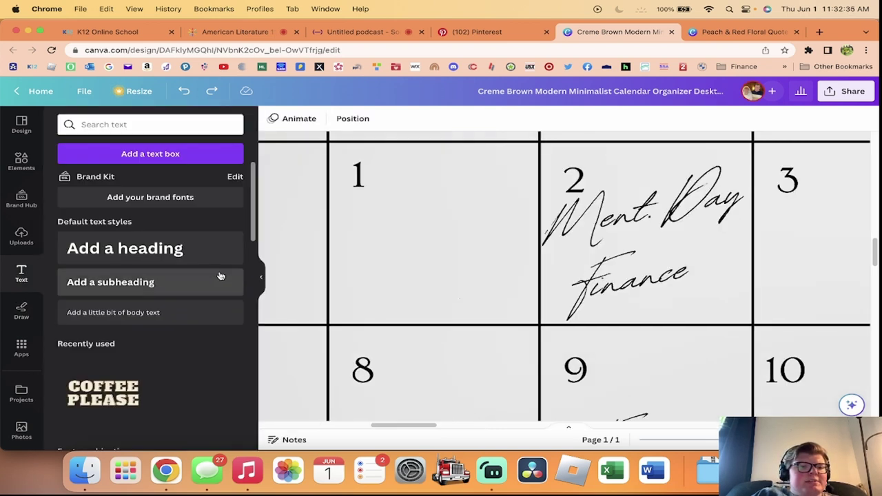
left_click(634, 270)
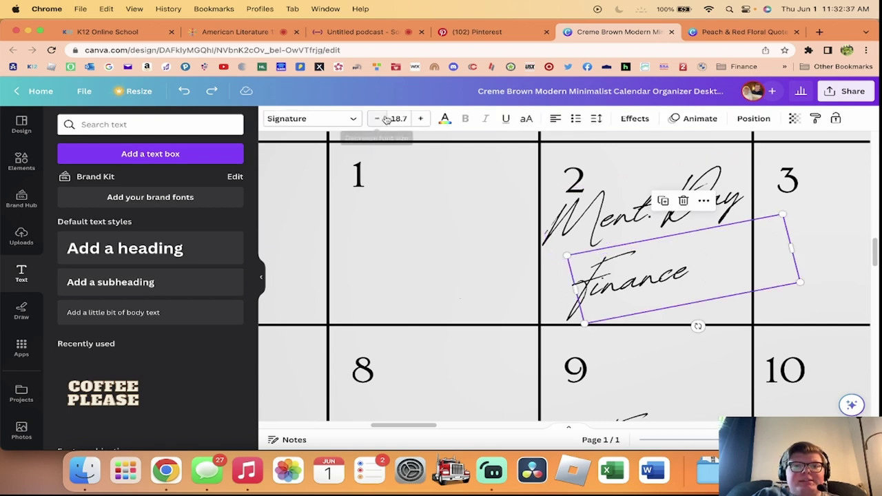
left_click(662, 201)
left_click_drag(621, 330, 697, 315)
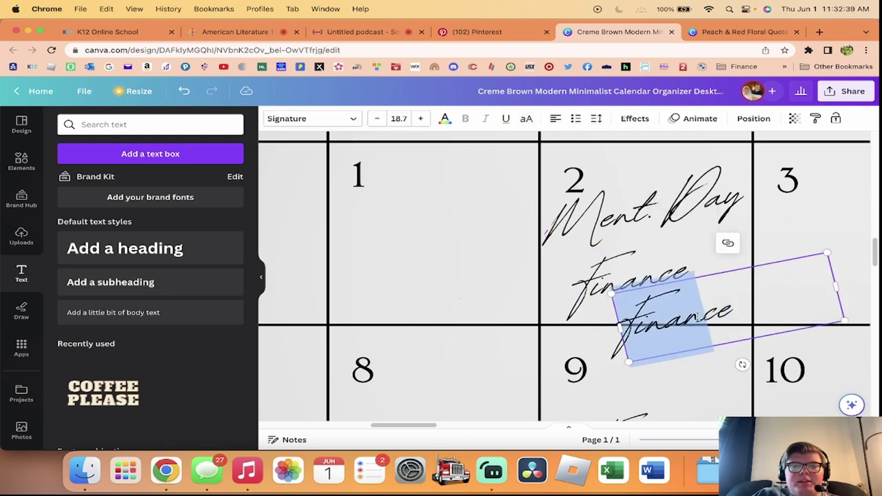
key("BackSpace")
key("super+a")
type("F/2 Day")
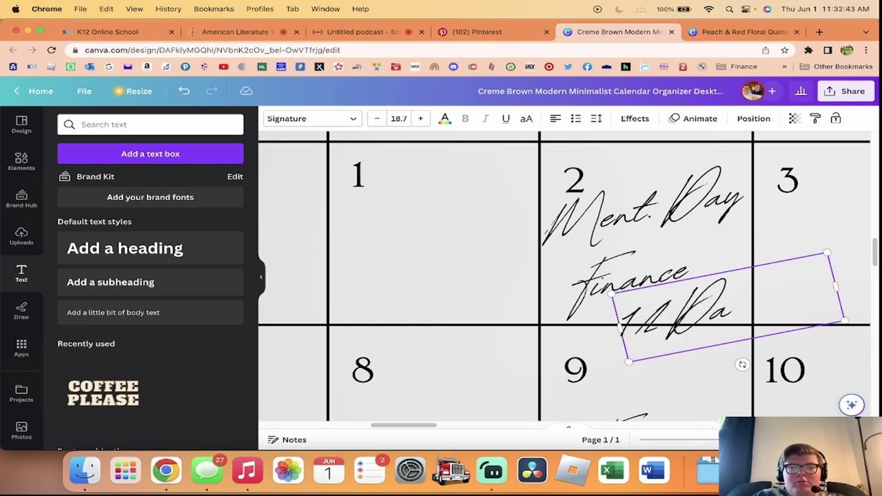
- Reduce the 1/2 Day note's font size to 10.7 and move it to the lower-right corner of the Friday 2 cell
left_click(377, 118)
left_click(377, 119)
left_click(377, 118)
left_click(648, 343)
left_click_drag(649, 343, 714, 340)
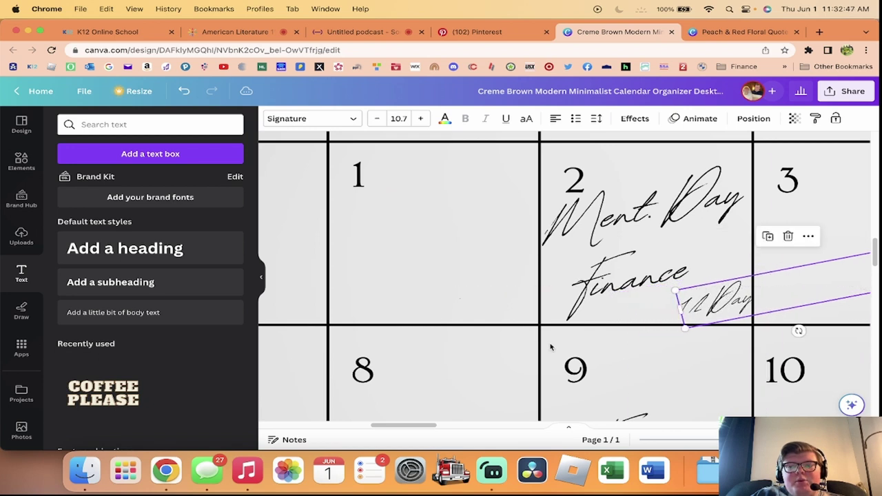
left_click(434, 318)
- Review the whole June 2023 calendar and the panels beside it for notes that still need changing
scroll(483, 301, "down", 3)
scroll(483, 301, "up", 3)
scroll(483, 301, "up", 1)
left_click_drag(730, 440, 700, 440)
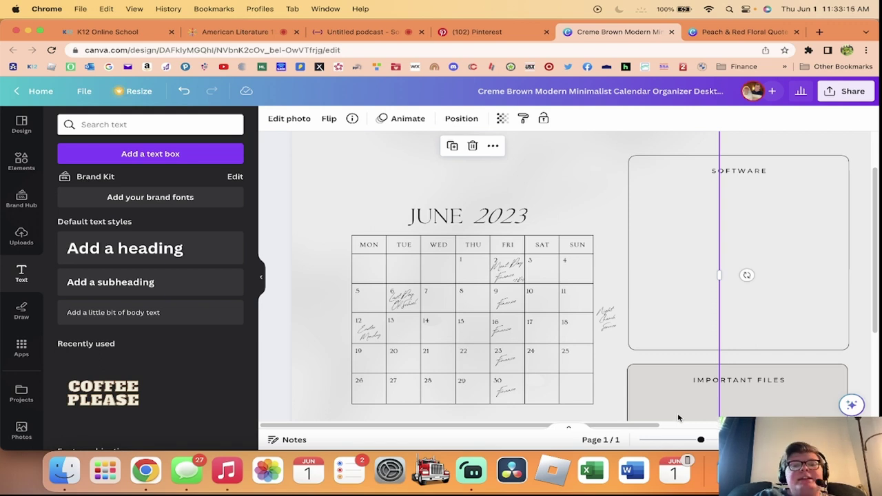
scroll(643, 341, "up", 1)
scroll(644, 351, "down", 3)
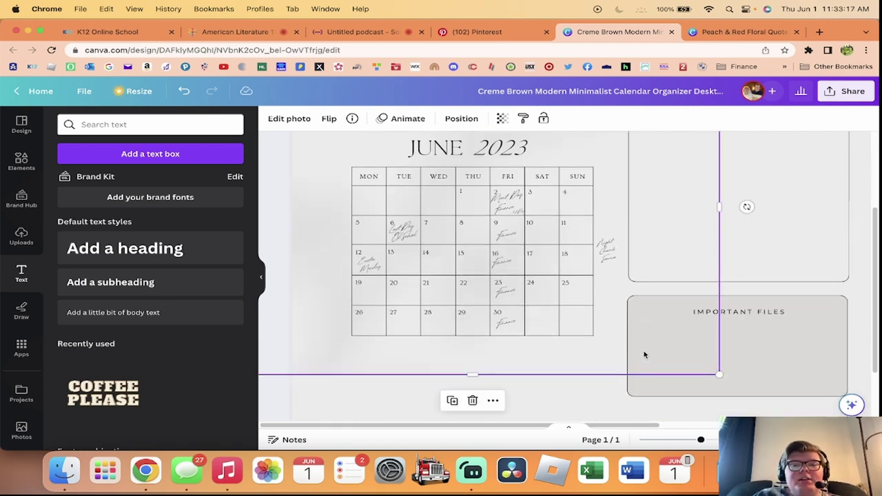
scroll(655, 428, "right", 2)
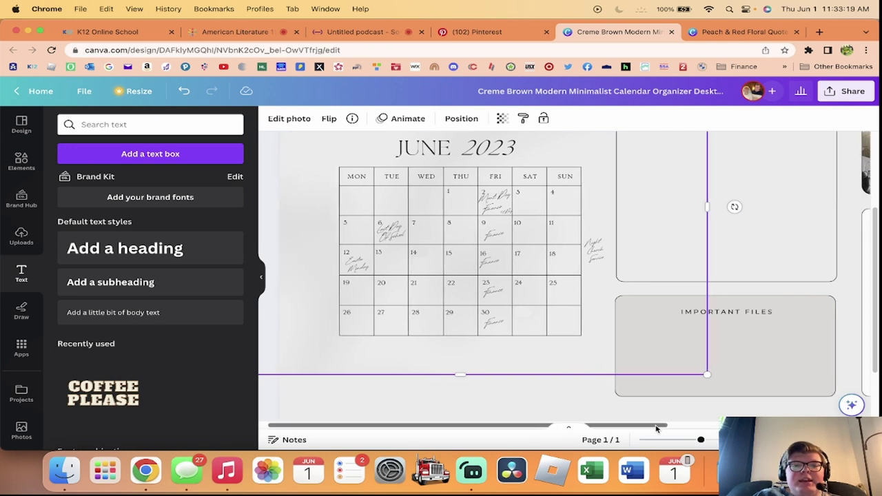
scroll(658, 427, "right", 2)
scroll(513, 290, "up", 1)
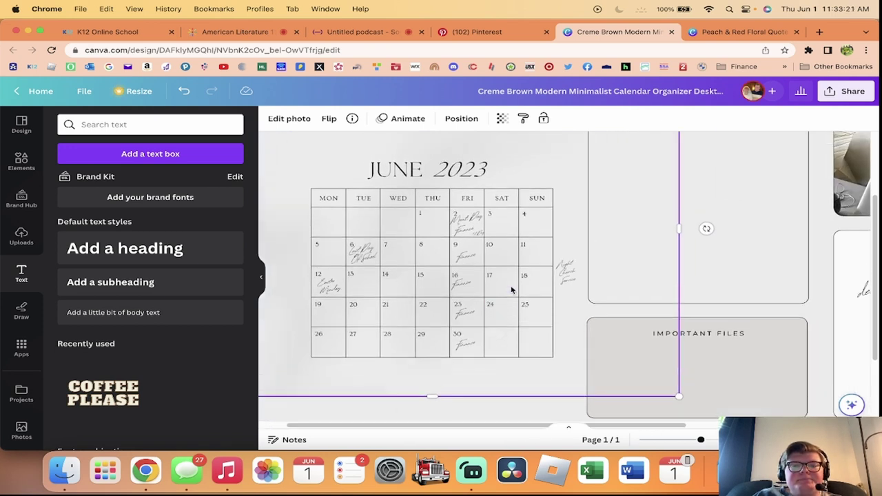
- Move the Night Church Service note into the Sunday 18 cell and change its text to Father's Day
scroll(520, 291, "up", 3)
left_click_drag(616, 256, 564, 286)
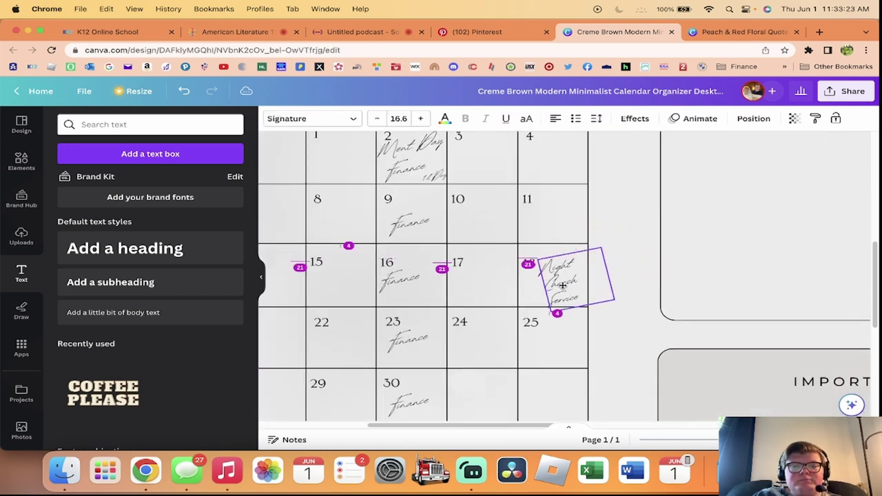
double_click(573, 282)
type("Father")
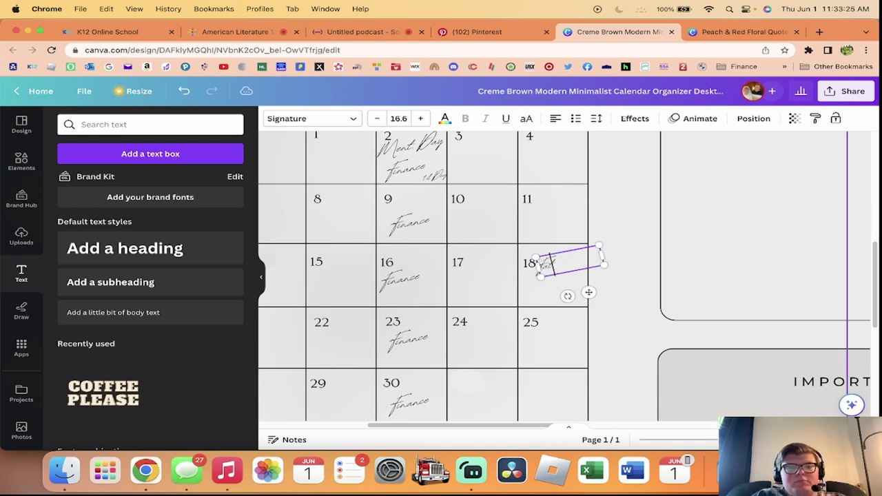
type("'s Day")
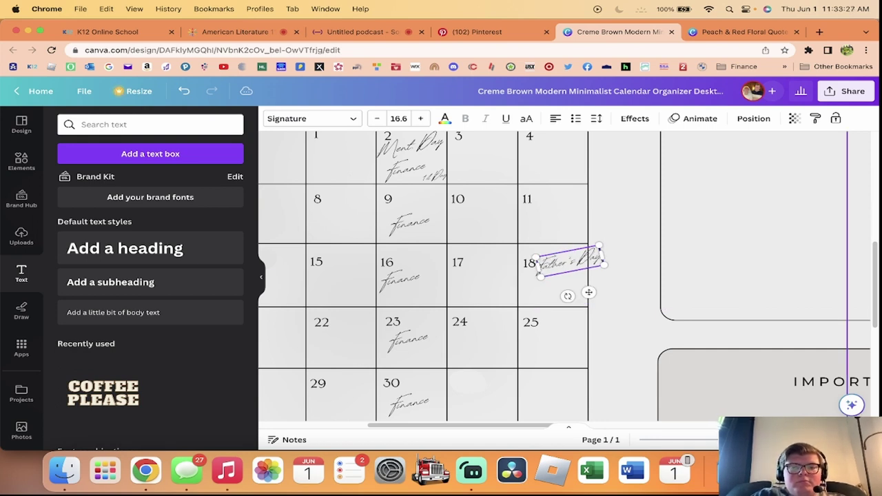
left_click(627, 293)
left_click_drag(568, 262, 553, 281)
- Copy the Ment. Day note from Friday 2 and place the copy in the Wednesday 14 cell
scroll(609, 295, "down", 1)
scroll(609, 295, "down", 1)
scroll(581, 267, "down", 5)
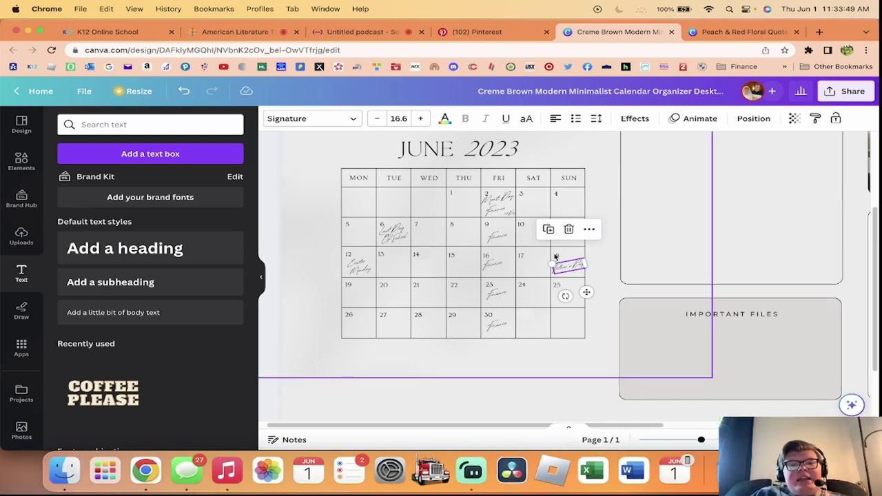
scroll(583, 248, "up", 1)
scroll(511, 295, "up", 3)
scroll(511, 296, "down", 1)
left_click(491, 182)
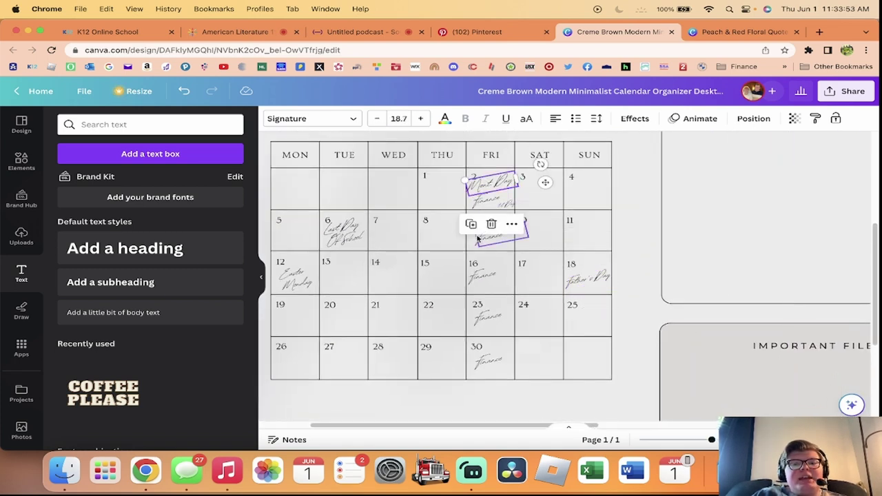
mouse_move(490, 182)
left_mouse_down()
mouse_move(513, 229)
mouse_move(448, 339)
mouse_move(476, 281)
mouse_move(397, 316)
mouse_move(454, 313)
mouse_move(482, 293)
mouse_move(520, 292)
mouse_move(441, 261)
mouse_move(449, 295)
mouse_move(456, 274)
mouse_move(423, 277)
left_mouse_up()
- Delete the Easter Monday note from the Monday 12 cell
left_click(310, 279)
key("Delete")
left_click(461, 279)
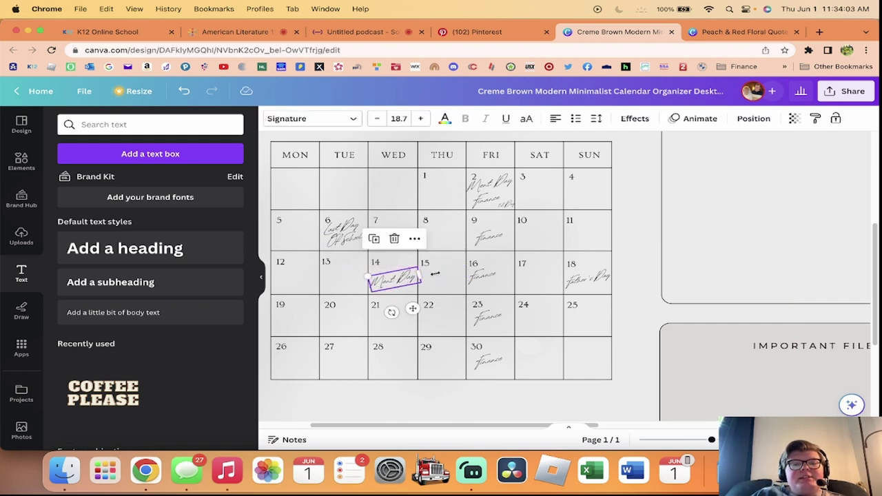
left_click(461, 273)
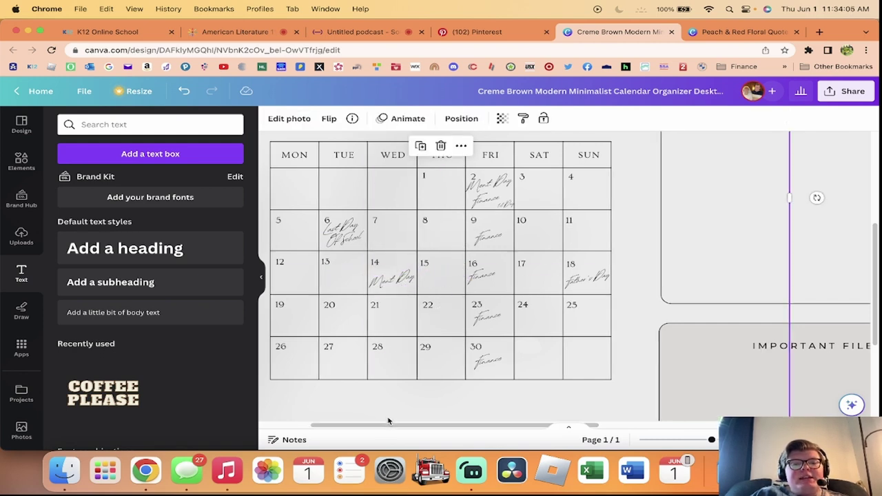
- Replace the Software heading of the large upper box with FILES
scroll(389, 419, "down", 2)
left_click_drag(704, 443, 680, 438)
left_click(693, 390)
scroll(693, 392, "down", 1)
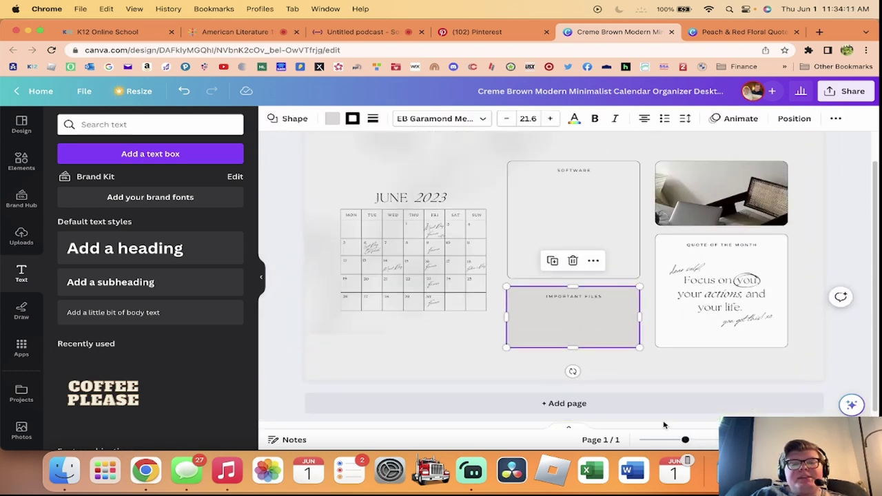
scroll(591, 366, "up", 1)
left_click(591, 192)
double_click(592, 192)
key("BackSpace")
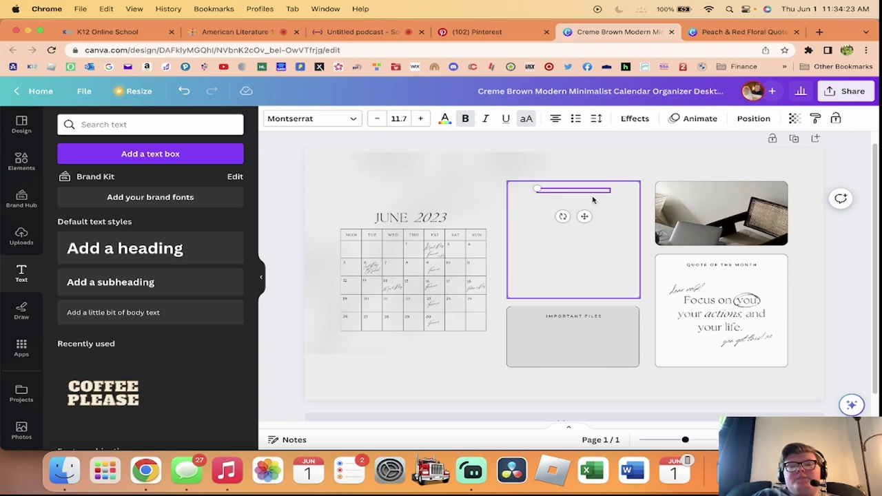
type("TO")
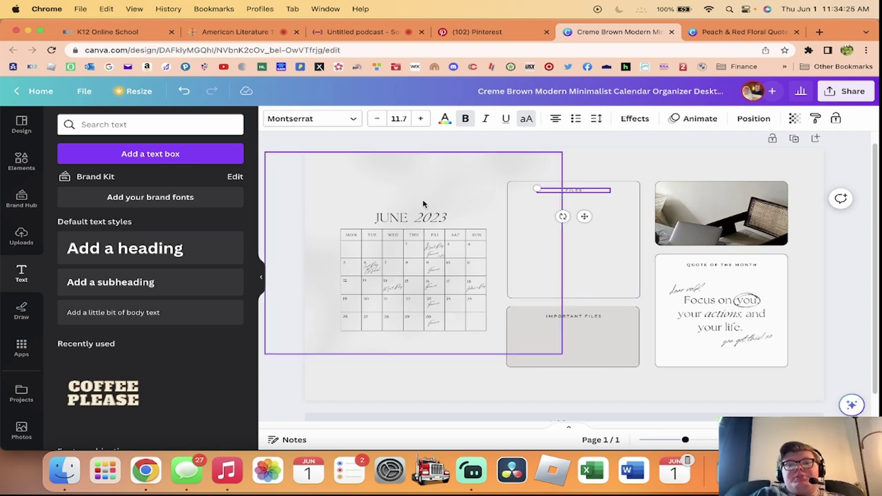
left_click(599, 164)
- Change the large upper box's heading to FILE FOLDERS
left_click(587, 190)
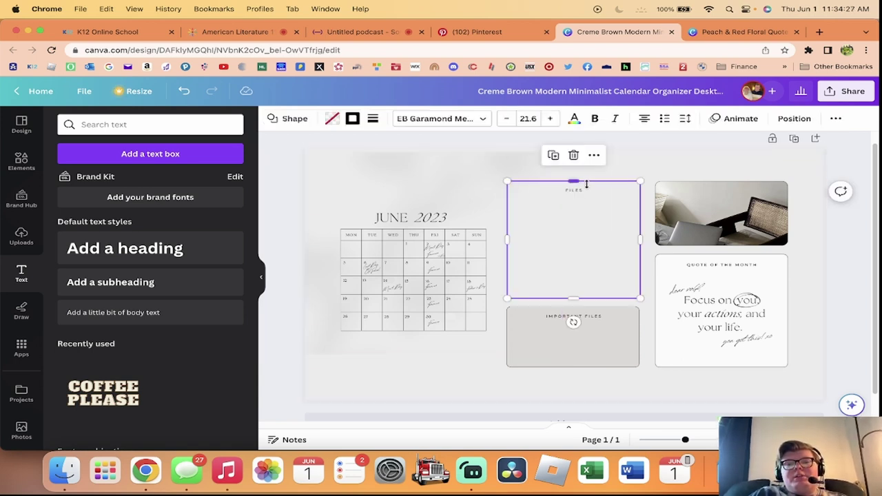
left_click(587, 191)
left_click(589, 189)
left_click(589, 190)
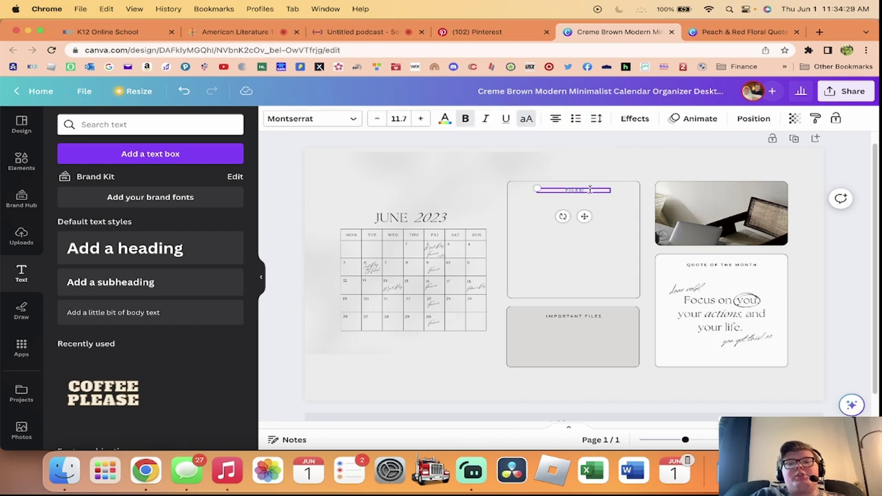
type("ERS")
left_click(638, 151)
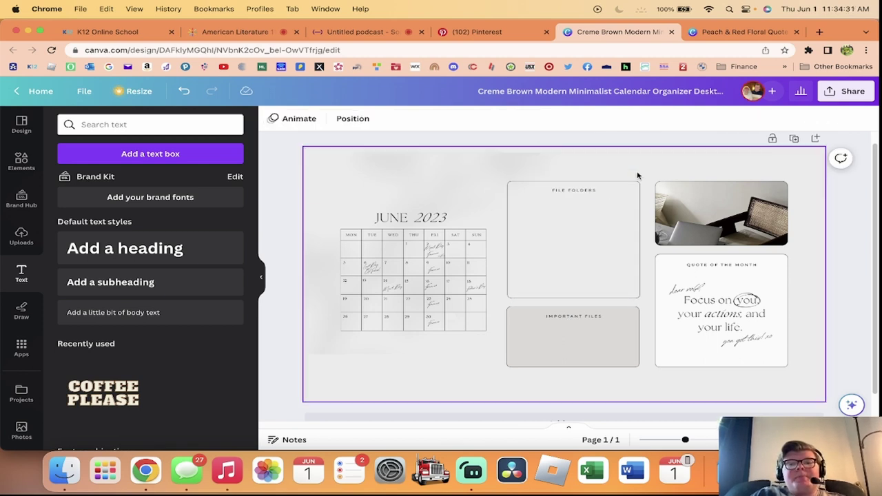
left_click(598, 317)
left_click(598, 317)
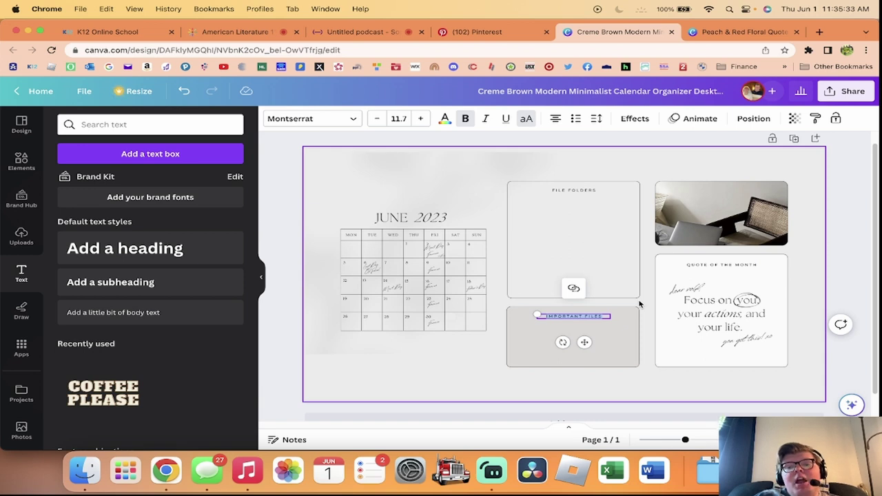
left_click(671, 168)
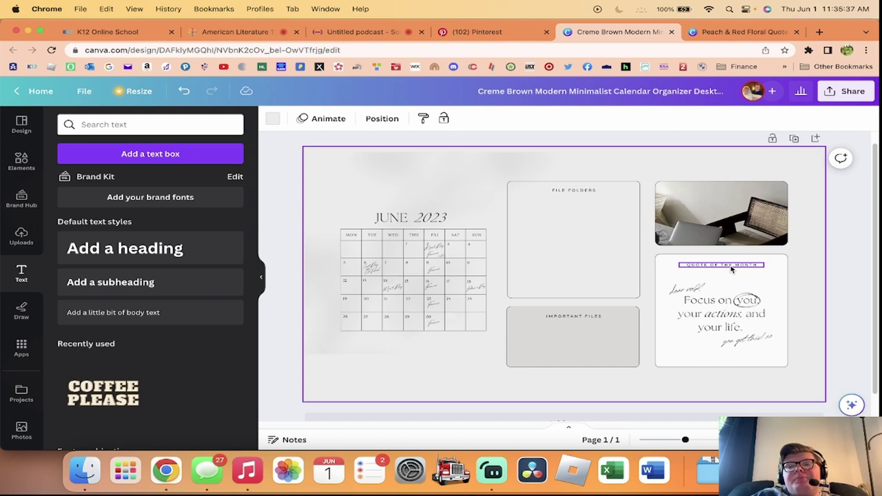
- Change the quote box's heading from Quote to VERSE OF THE MONTH
left_click(750, 311)
left_click(751, 312)
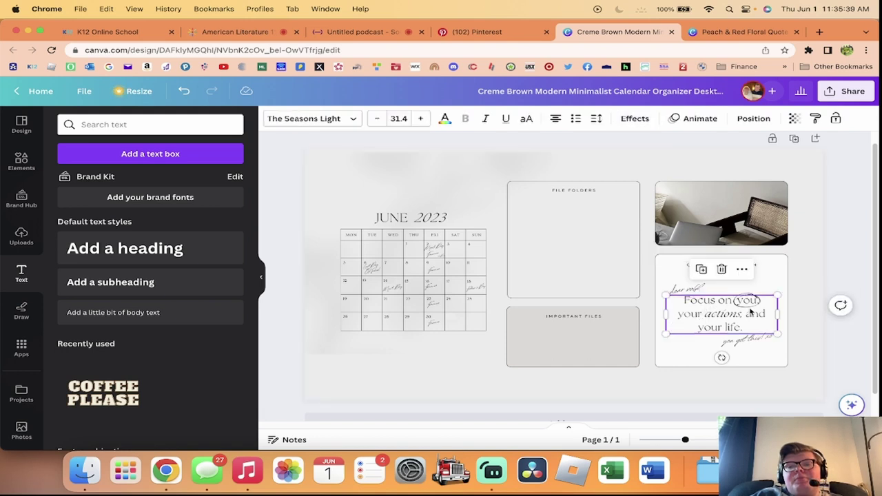
left_click_drag(685, 440, 702, 441)
scroll(620, 310, "right", 5)
scroll(620, 310, "down", 1)
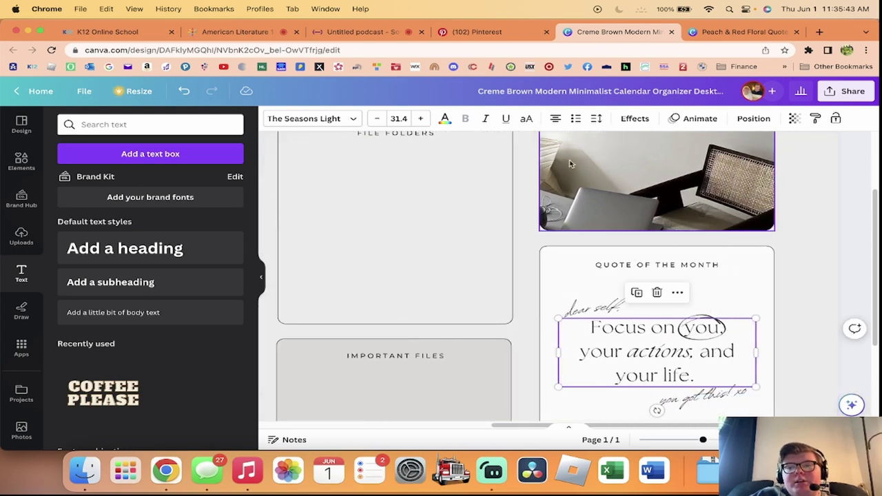
double_click(651, 222)
left_click(633, 221)
key("BackSpace")
key("BackSpace")
key("BackSpace")
key("BackSpace")
key("BackSpace")
type("VERSE")
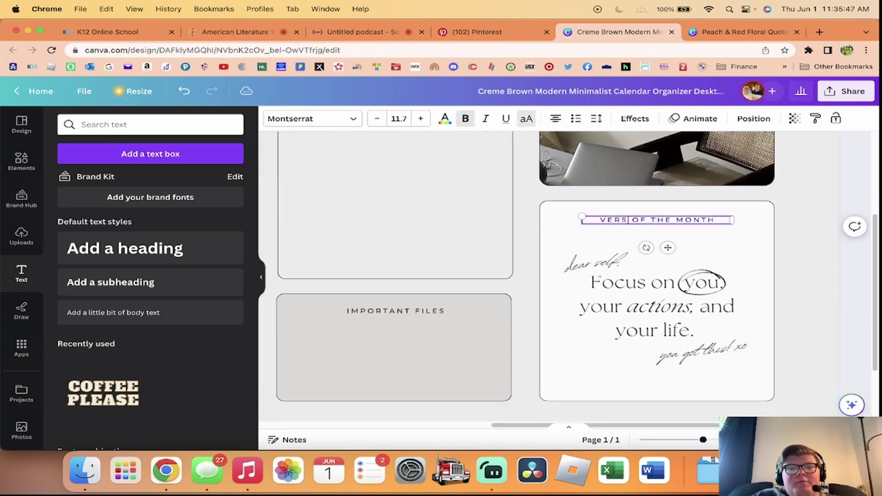
- Switch to the Peach & Red Floral Quote browser tab and search the web for "bible verse for encouragement"
left_click(827, 228)
left_click(740, 32)
left_click(711, 48)
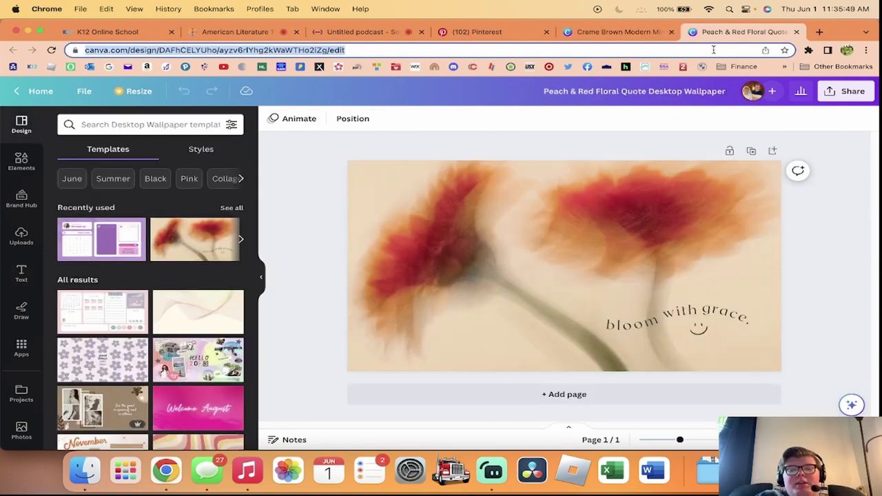
type("biblever")
key("BackSpace")
key("BackSpace")
key("BackSpace")
type("verse")
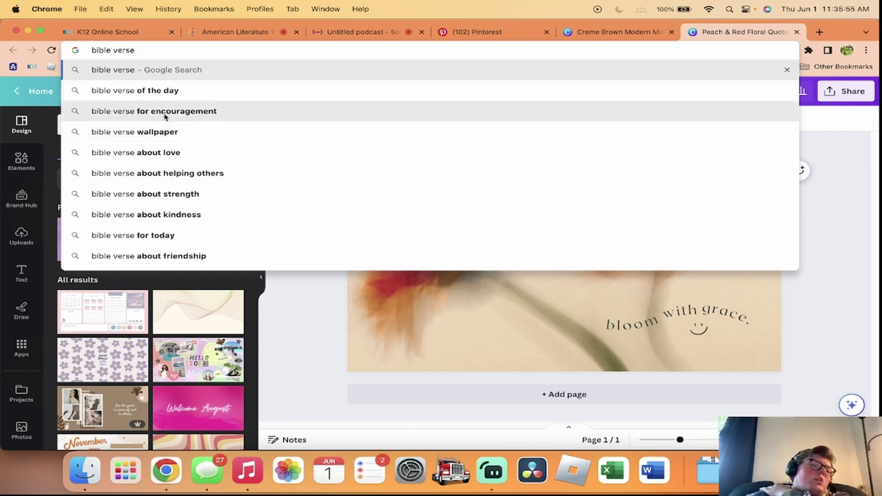
left_click(164, 120)
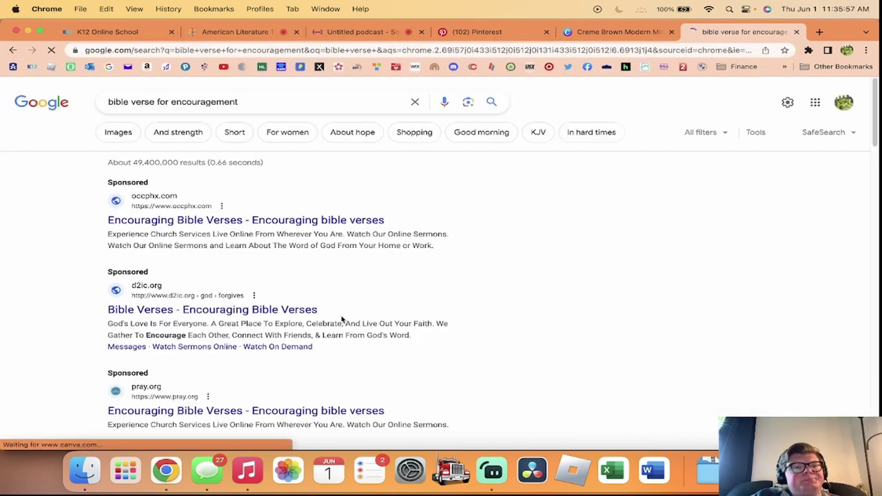
- Open the Concordia University Texas article "15 Bible Verses to Encourage You" and copy the John 16:33 reference with its verse
scroll(282, 272, "down", 8)
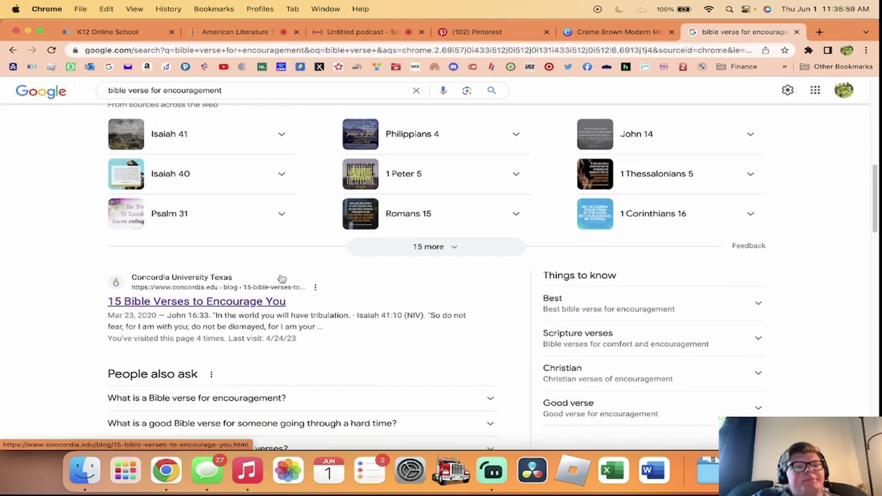
left_click(268, 138)
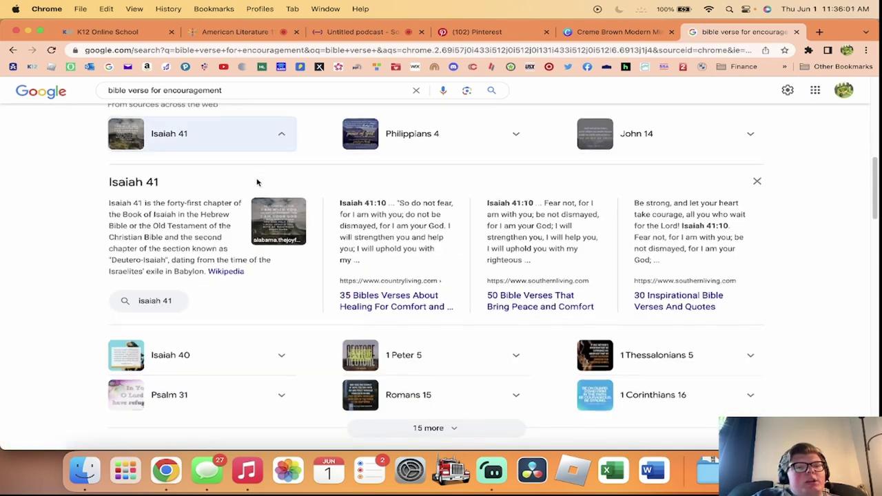
scroll(258, 207, "down", 3)
left_click(233, 277)
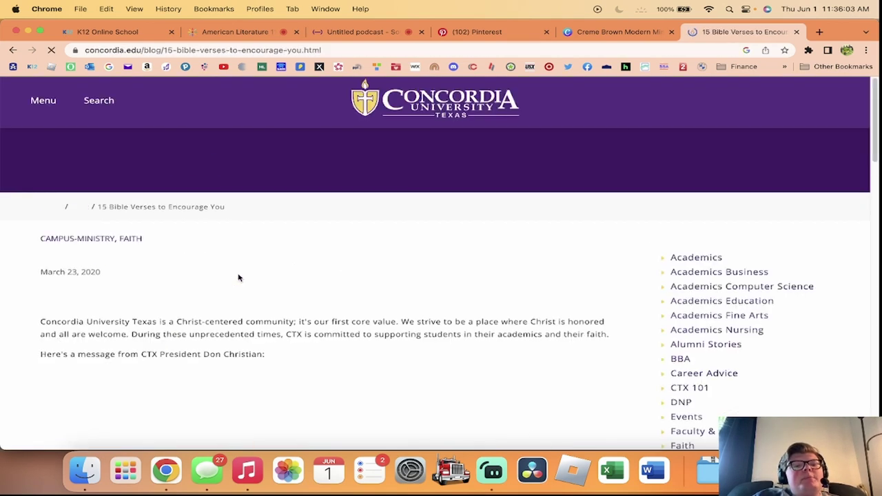
scroll(236, 278, "down", 10)
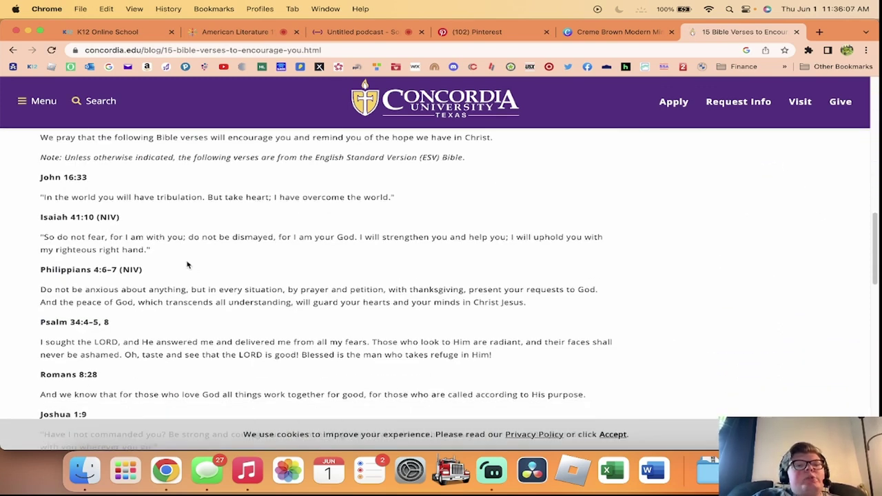
left_click_drag(397, 203, 39, 181)
key("ctrl+c")
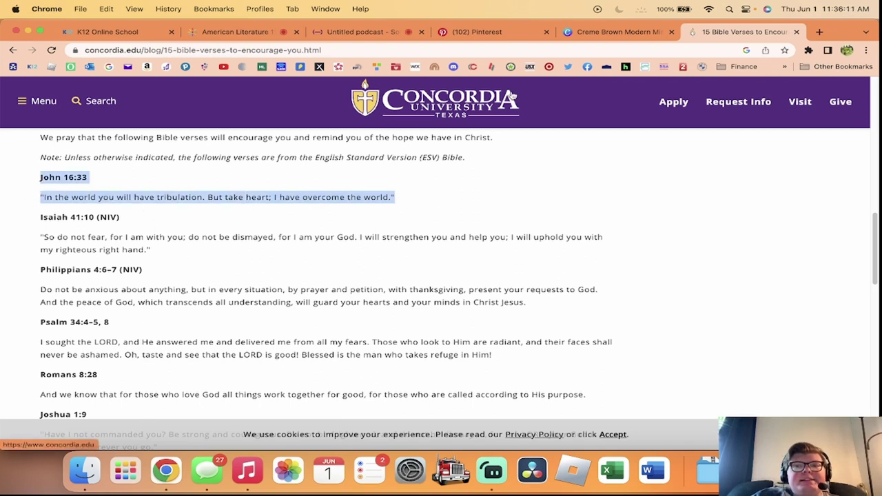
- Back in the calendar wallpaper design, add JOHN 16:33 as a second line under VERSE OF THE MONTH and nudge the heading down
left_click(613, 32)
left_click(643, 242)
left_click(722, 220)
left_click(725, 219)
left_click(724, 219)
key("Return")
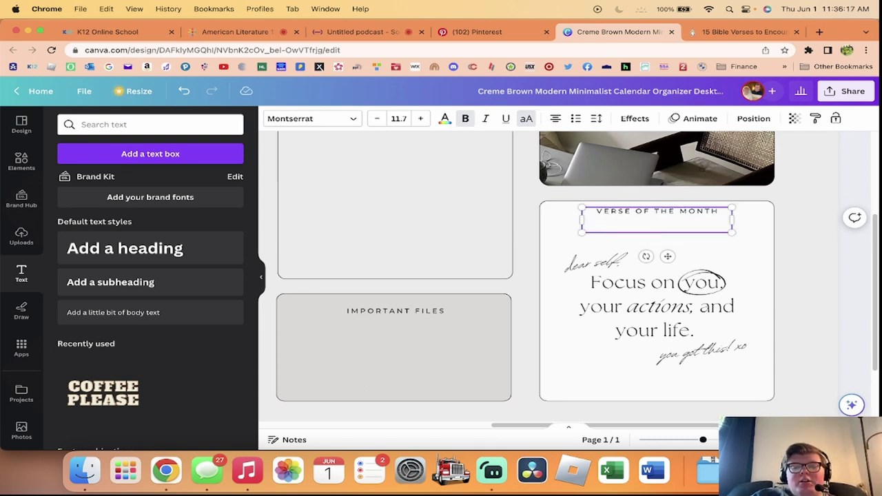
type("JOHN 16:33")
left_click(531, 234)
left_click_drag(667, 219, 669, 222)
- Replace the "Focus on you, your actions, and your life." quote with the copied John 16:33 text
left_click(526, 253)
left_click(591, 262)
left_click(627, 293)
triple_click(663, 310)
left_click(663, 309)
key("ctrl+a")
key("BackSpace")
key("ctrl+v")
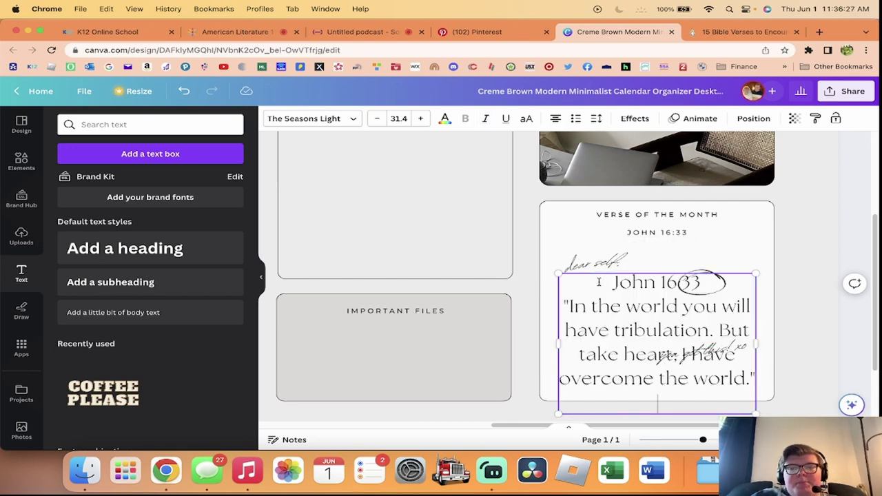
- Delete the John 16:33 reference line from the start of the pasted verse
left_click_drag(706, 289, 600, 285)
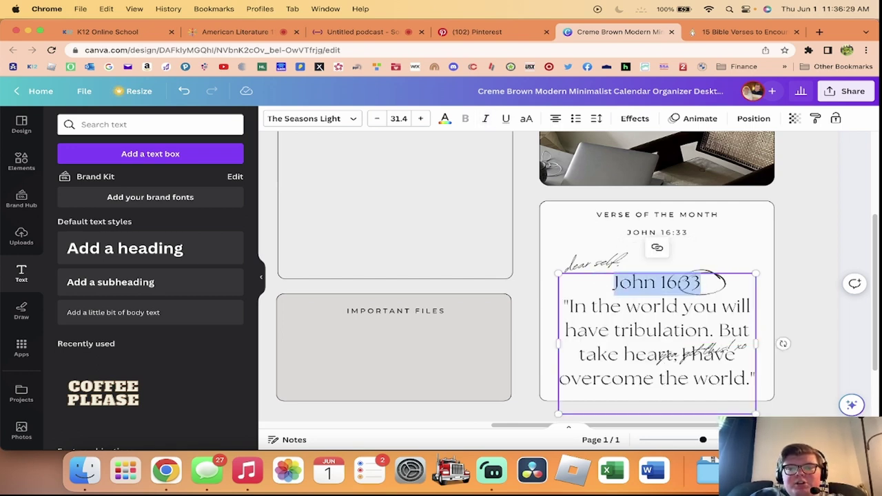
key("BackSpace")
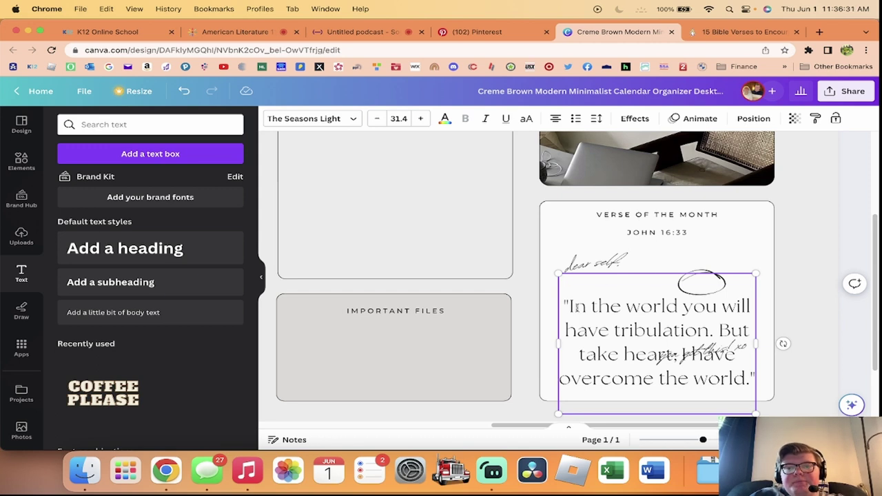
key("BackSpace")
- Center the verse text within its box and move the "you got this! xo" note below the verse
left_click_drag(760, 333, 771, 333)
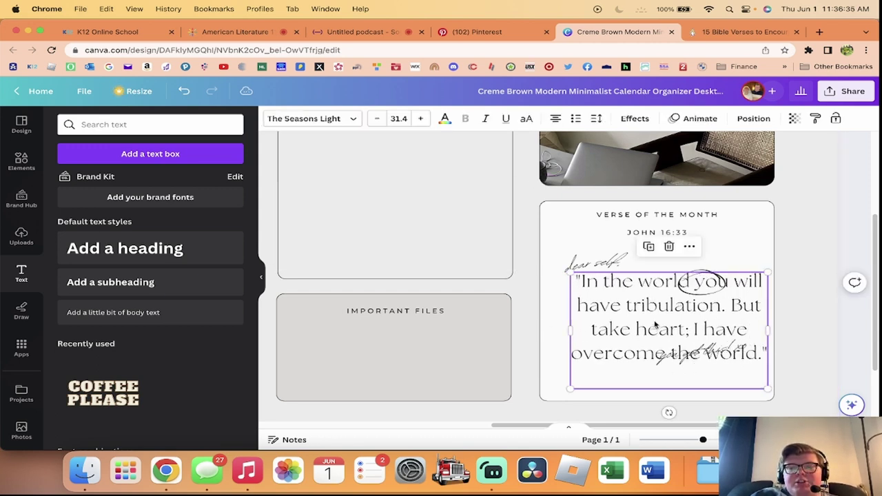
left_click_drag(656, 323, 644, 322)
left_click(716, 361)
mouse_move(717, 361)
left_mouse_down()
mouse_move(704, 379)
mouse_move(729, 377)
left_mouse_up()
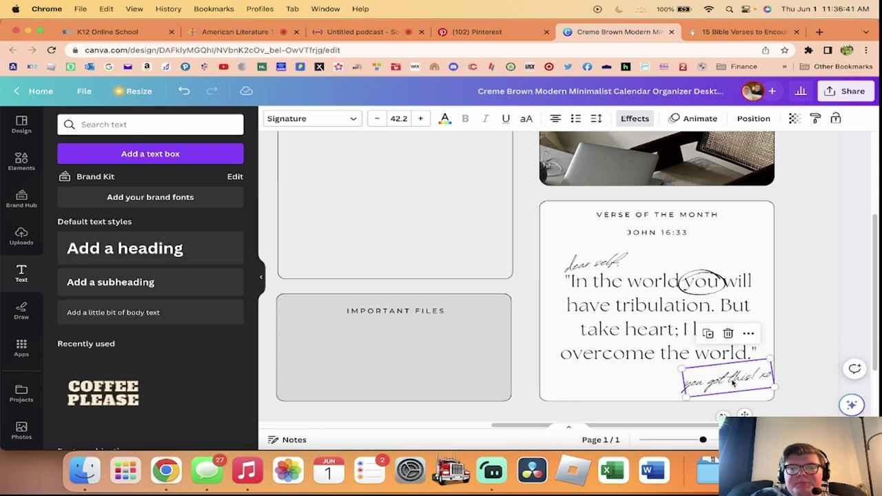
- Move the "dear self," note to the upper-left corner of the verse and tilt it more steeply upward
mouse_move(704, 441)
left_mouse_down()
mouse_move(669, 440)
mouse_move(716, 440)
left_mouse_up()
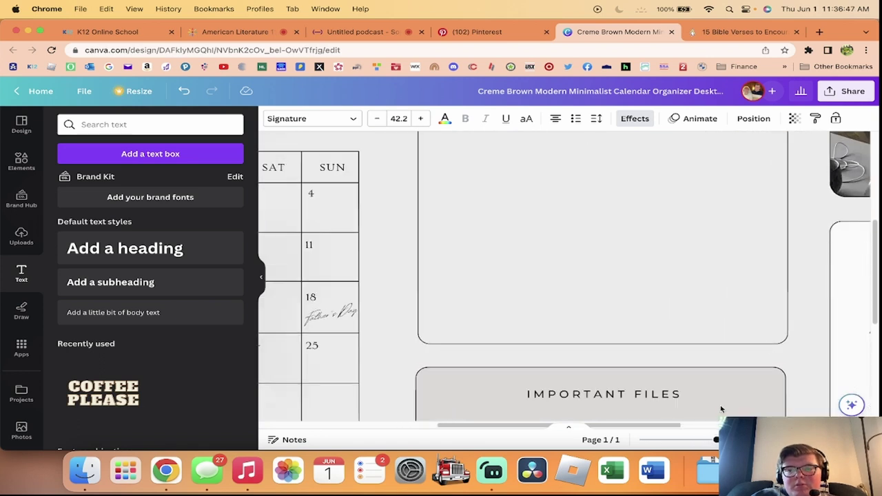
scroll(475, 255, "right", 10)
scroll(475, 255, "down", 2)
left_click_drag(475, 255, 457, 254)
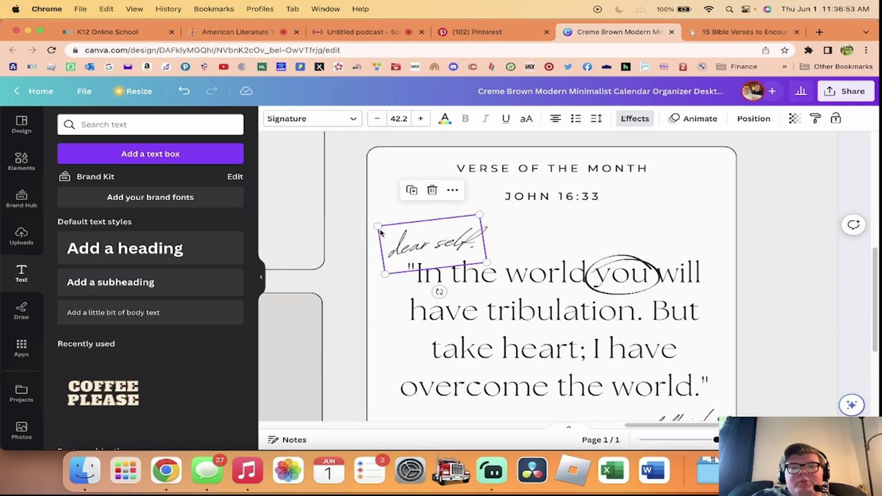
left_click_drag(438, 291, 482, 306)
left_click(447, 200)
mouse_move(434, 243)
left_mouse_down()
mouse_move(441, 232)
mouse_move(425, 237)
left_mouse_up()
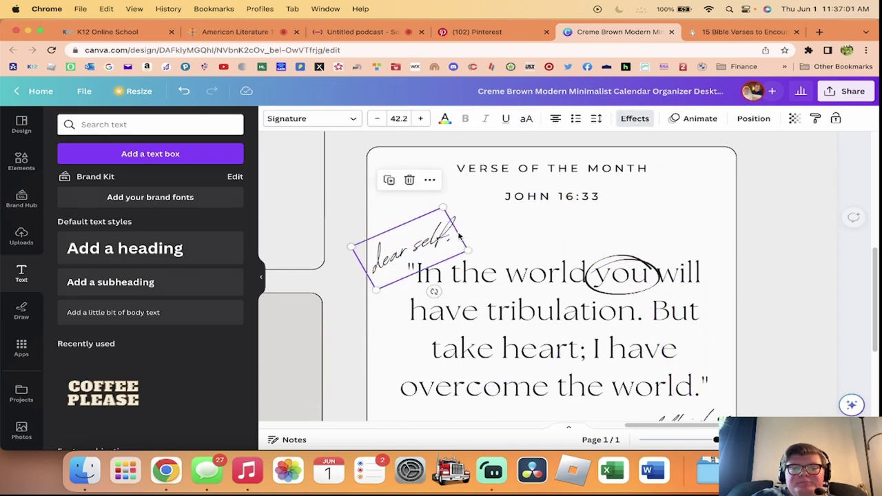
- Shift the "you got this! xo" note right so it overlaps the verse box's edge and tilt it slightly more
left_click(496, 255)
scroll(544, 288, "down", 3)
left_click(660, 338)
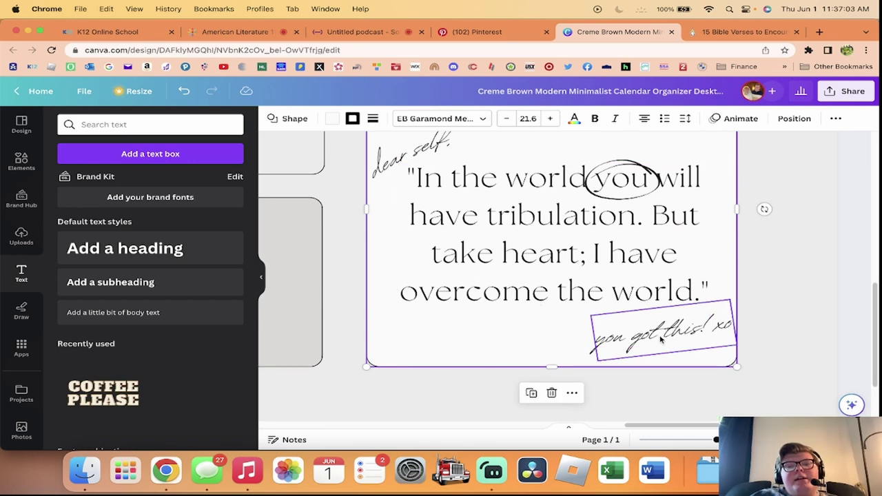
left_click_drag(671, 338, 696, 338)
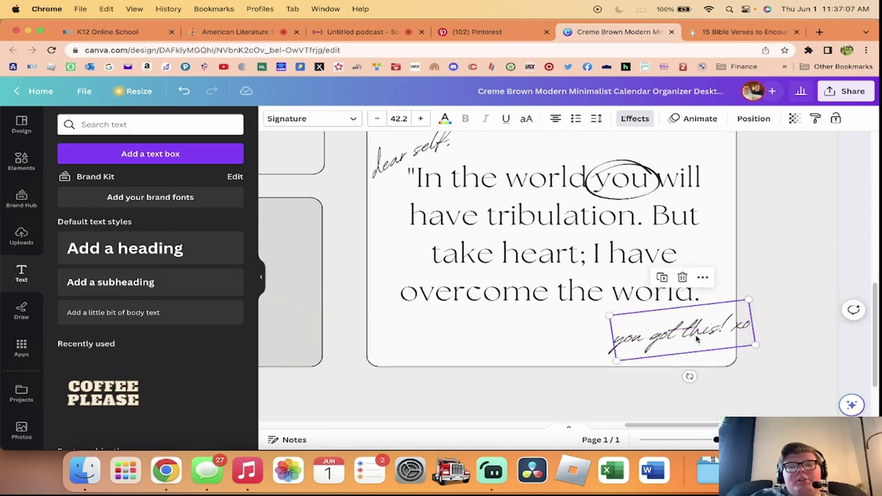
left_click_drag(689, 377, 693, 374)
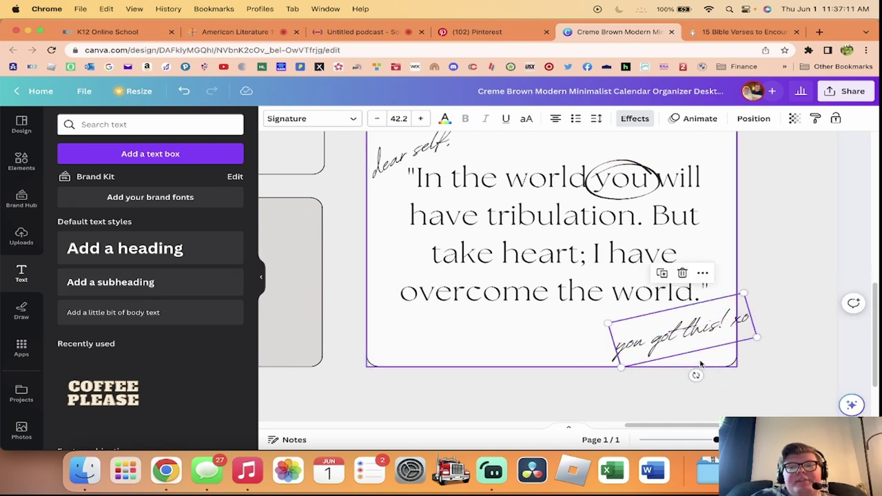
left_click(797, 363)
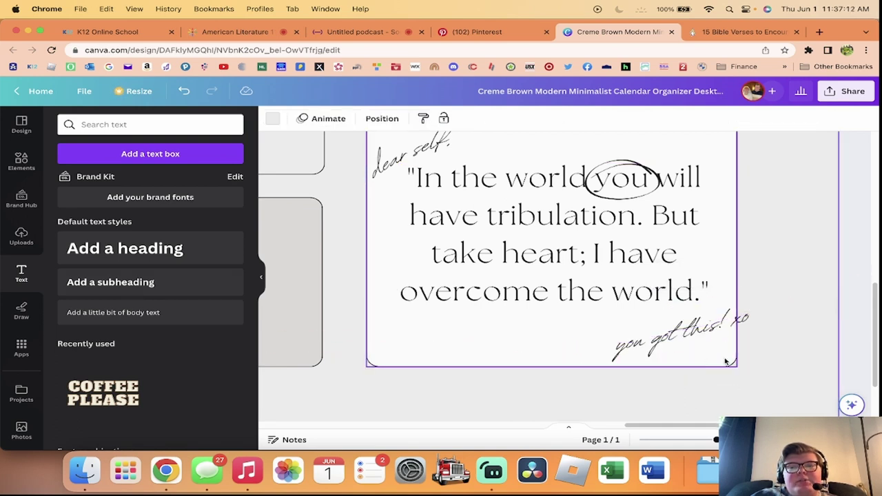
left_click(624, 197)
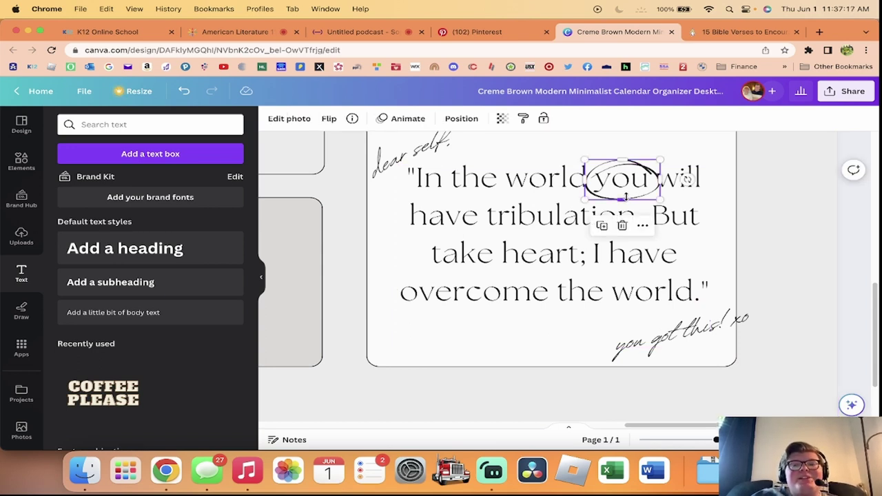
double_click(630, 187)
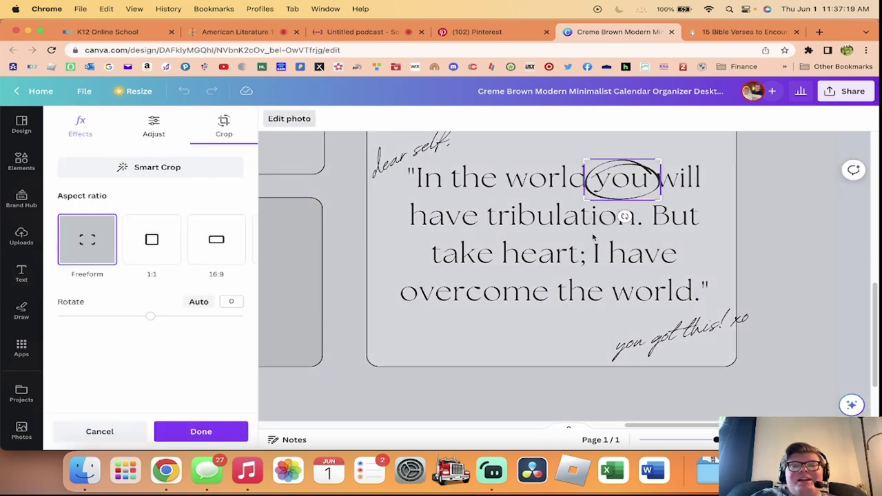
left_click(145, 434)
- Change the circled word "you" in the verse to capitals, YOU
double_click(521, 254)
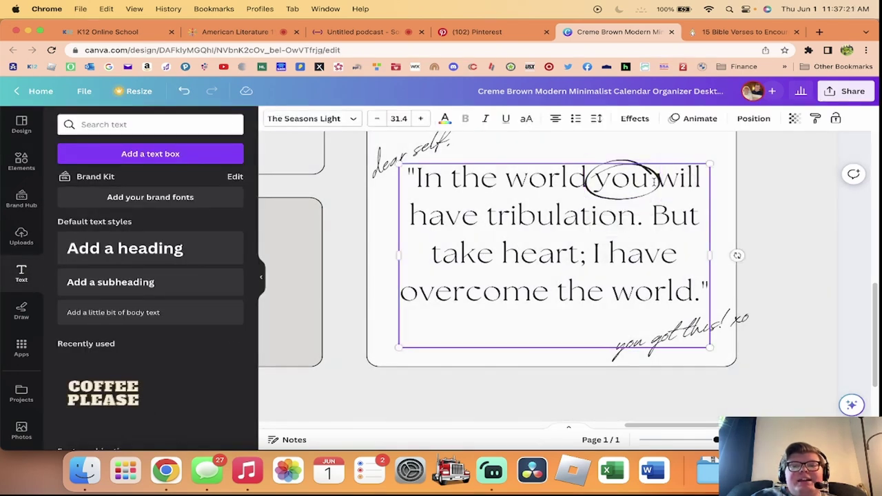
key("BackSpace")
key("BackSpace")
key("BackSpace")
key("BackSpace")
type("you")
key("BackSpace")
key("BackSpace")
key("BackSpace")
type("YO")
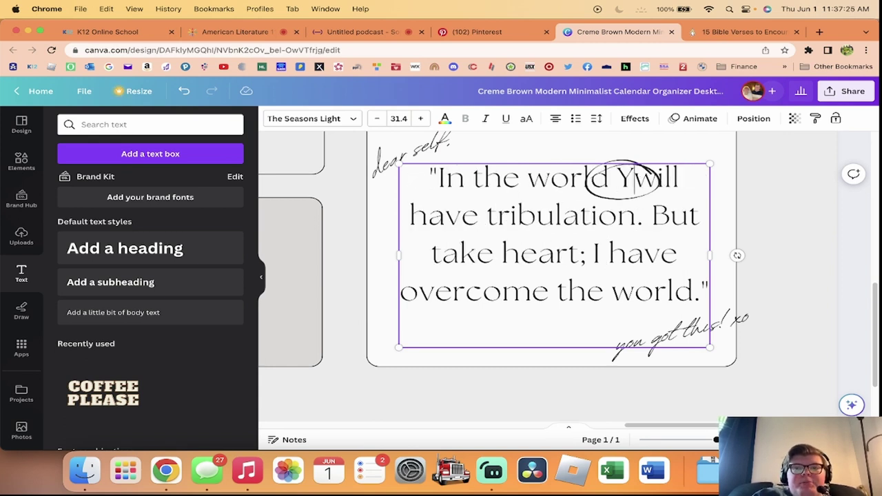
type("U")
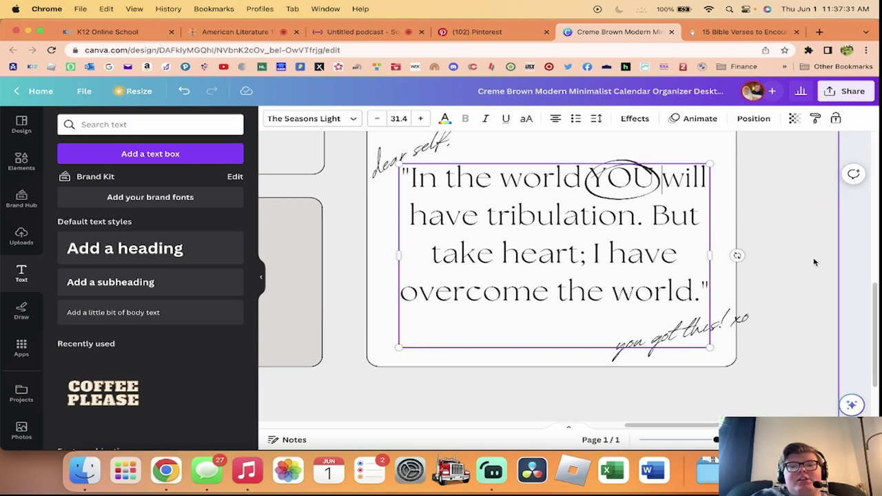
- Nudge the verse text down slightly, then enlarge and reposition the hand-drawn circle around YOU
left_click(760, 235)
left_click(598, 250)
left_click_drag(598, 250, 598, 255)
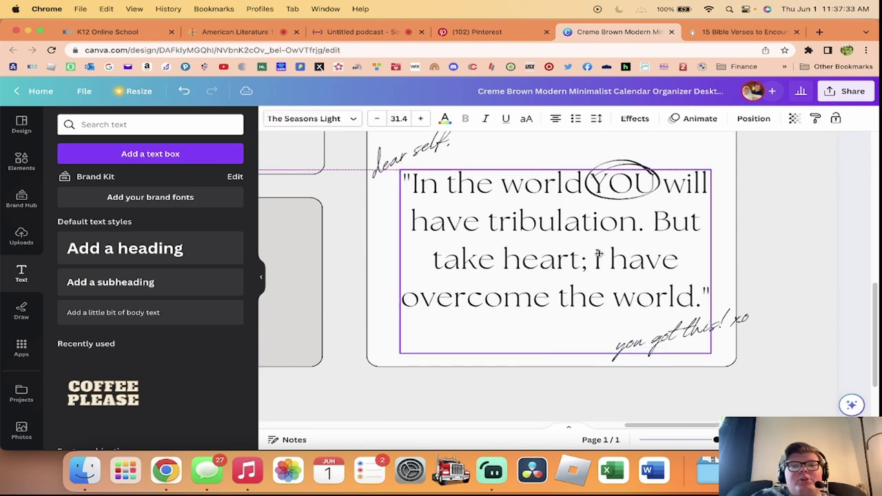
left_click(787, 226)
left_click(637, 189)
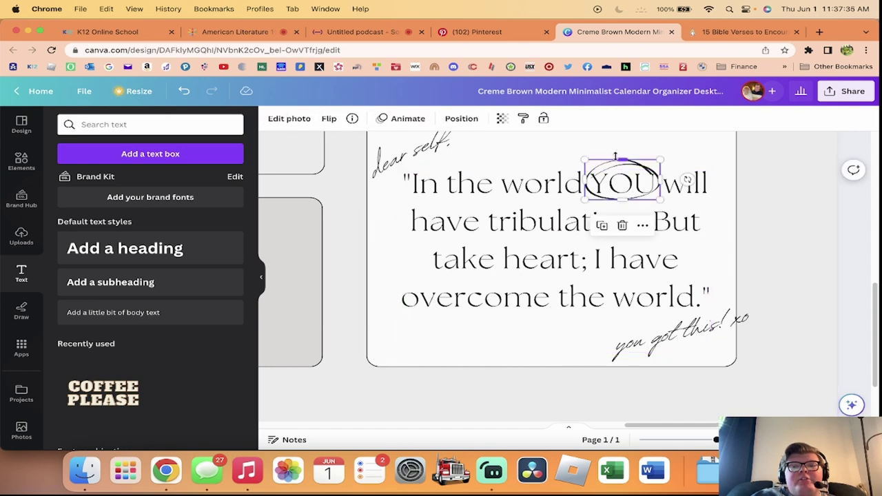
left_click_drag(585, 160, 582, 159)
left_click_drag(631, 184, 633, 186)
left_click(762, 207)
- Duplicate the rounded outline of the laptop photo and place the copy over the upper part of the FILE FOLDERS box
left_click_drag(716, 439, 678, 441)
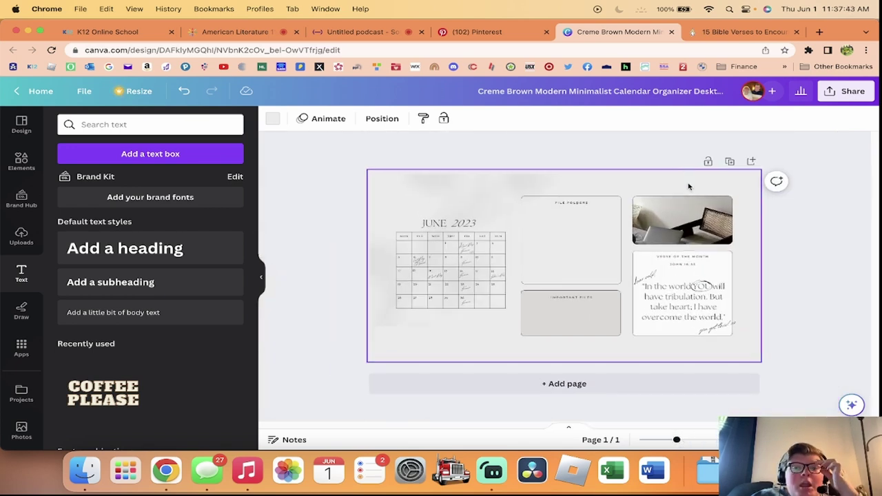
left_click(683, 215)
left_click_drag(677, 440, 685, 440)
left_click(737, 151)
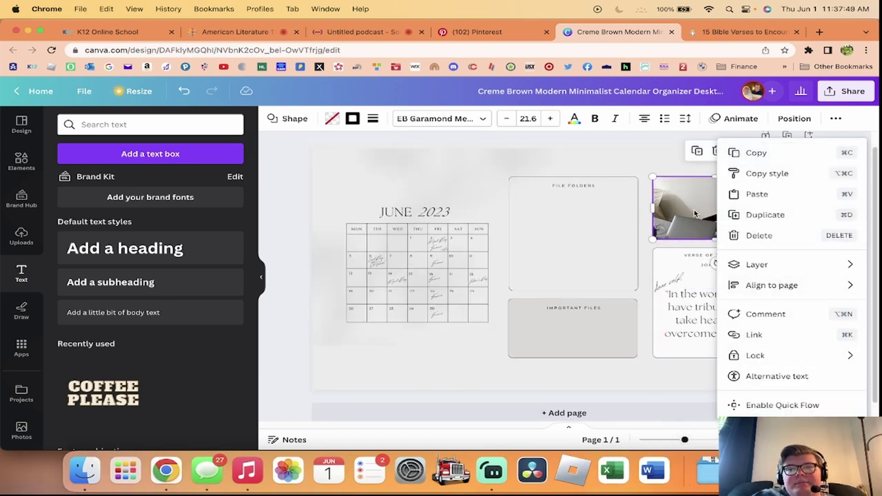
left_click(765, 214)
left_click_drag(635, 202, 587, 191)
- Move the laptop photo's frame up slightly and delete the photo from it, leaving the empty frame
left_click(705, 213)
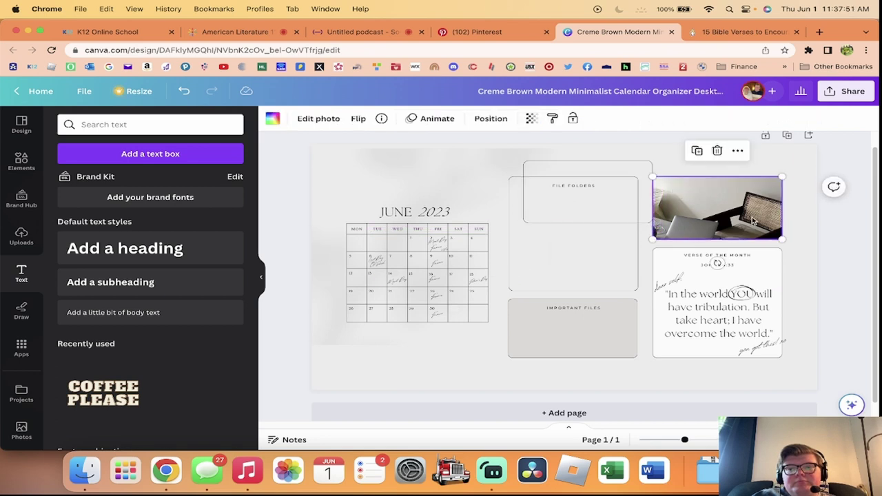
mouse_move(746, 217)
left_mouse_down()
mouse_move(569, 289)
mouse_move(712, 218)
mouse_move(760, 207)
mouse_move(747, 208)
left_mouse_up()
key("Delete")
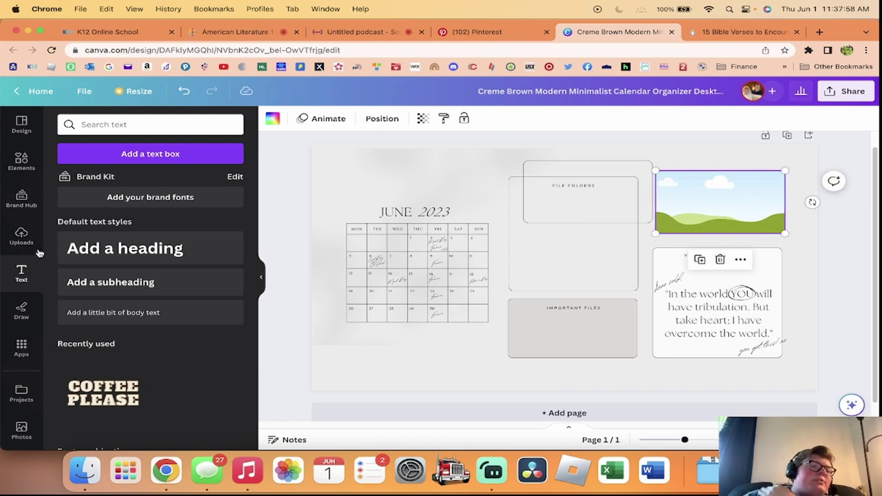
left_click(18, 164)
left_click(22, 126)
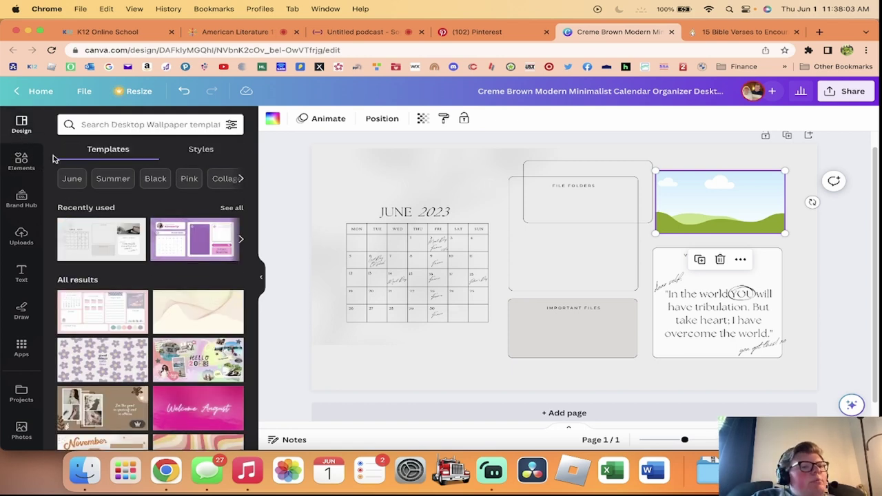
left_click(19, 236)
left_click(21, 274)
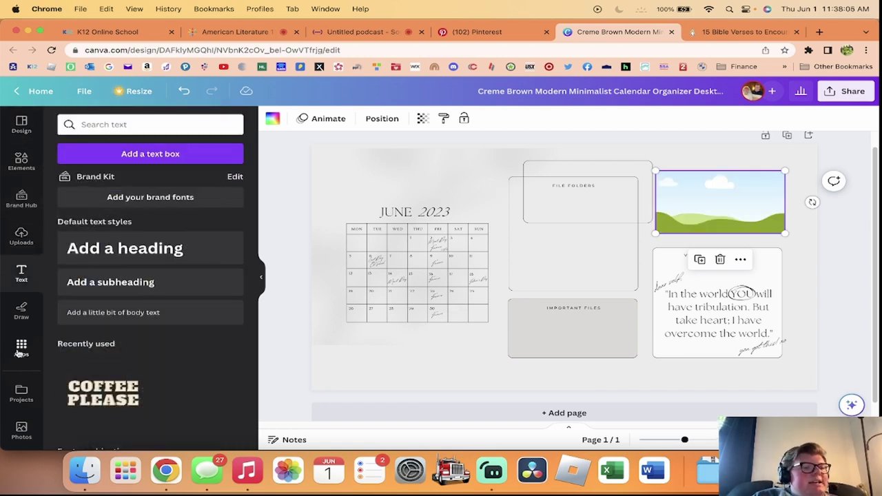
left_click(19, 351)
left_click(22, 274)
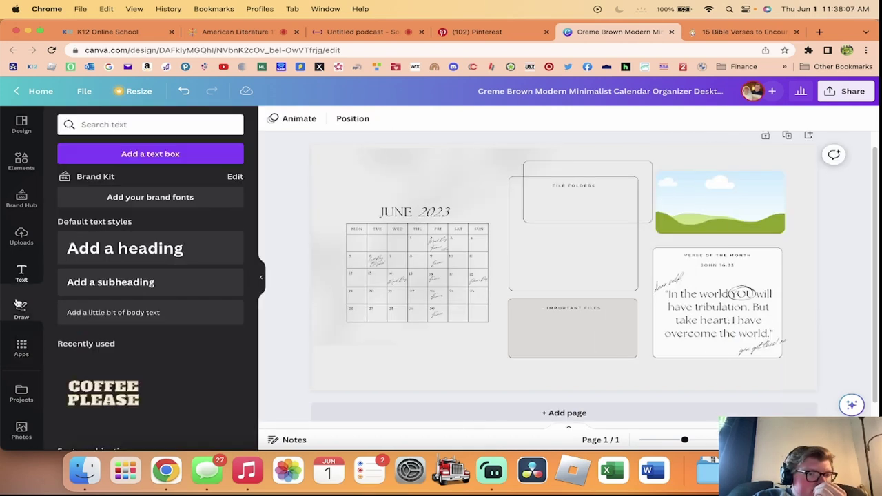
- Search the photo library for "beige aesthetic plant" and add the olive branch photo to the page
left_click(21, 429)
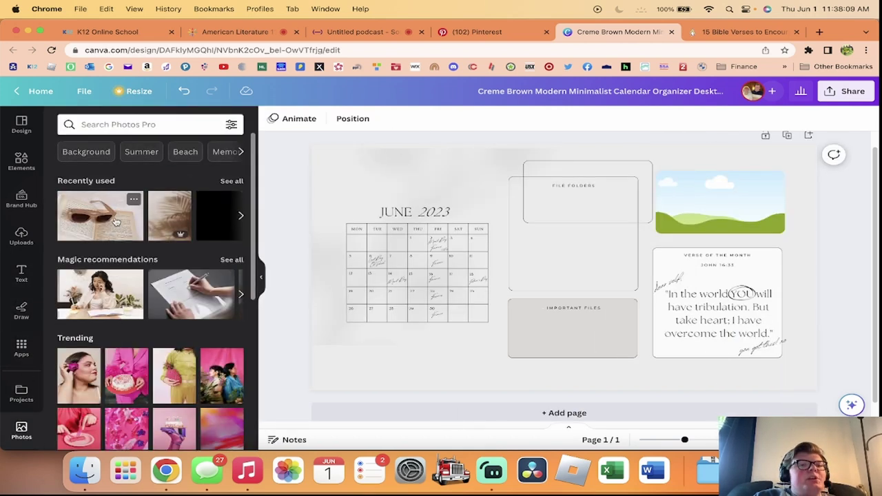
left_click(119, 130)
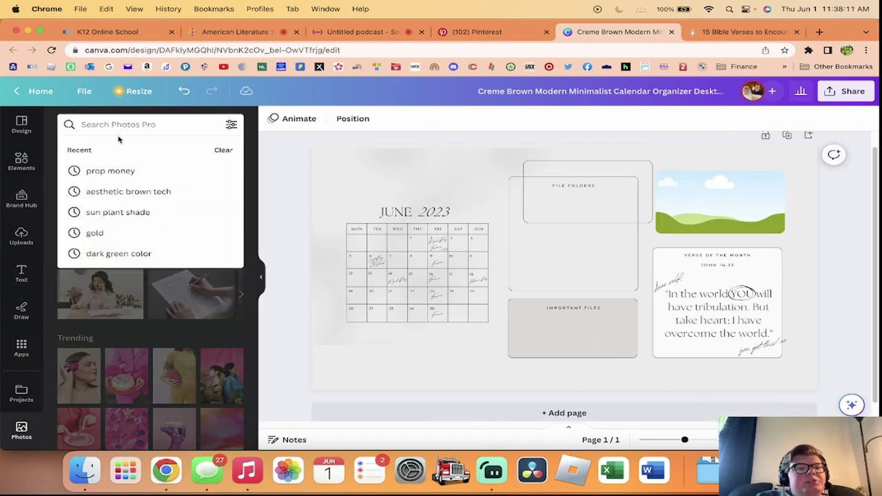
type("be")
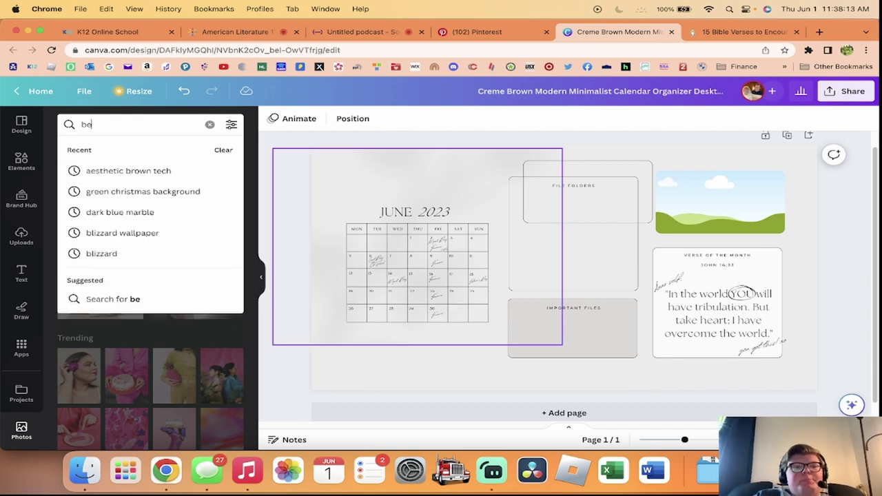
type("iger aesthetic plant")
key("Return")
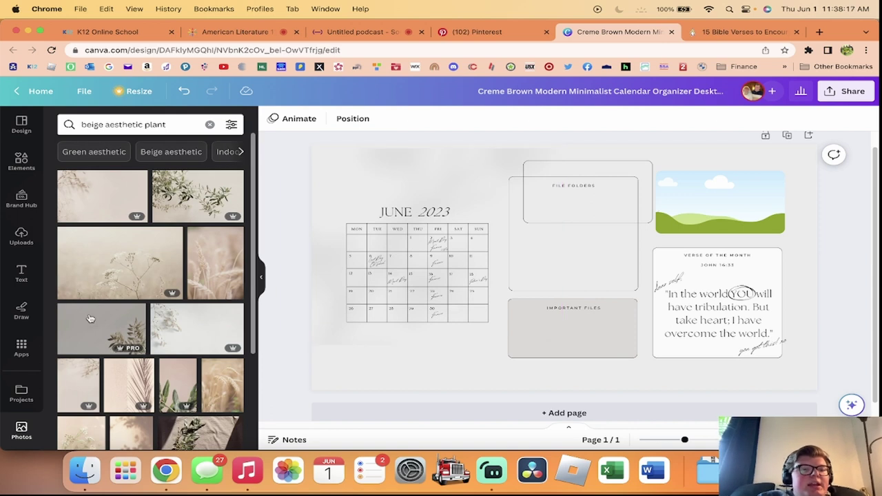
left_click(200, 200)
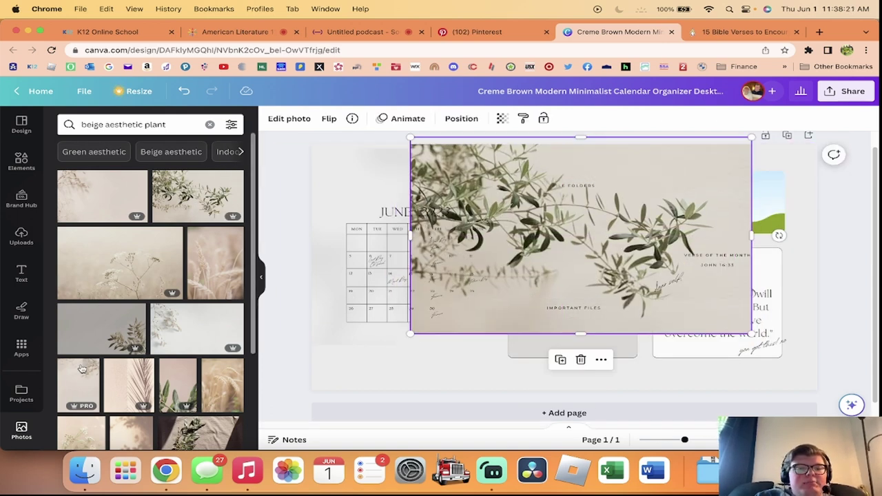
scroll(176, 336, "down", 5)
scroll(119, 356, "down", 7)
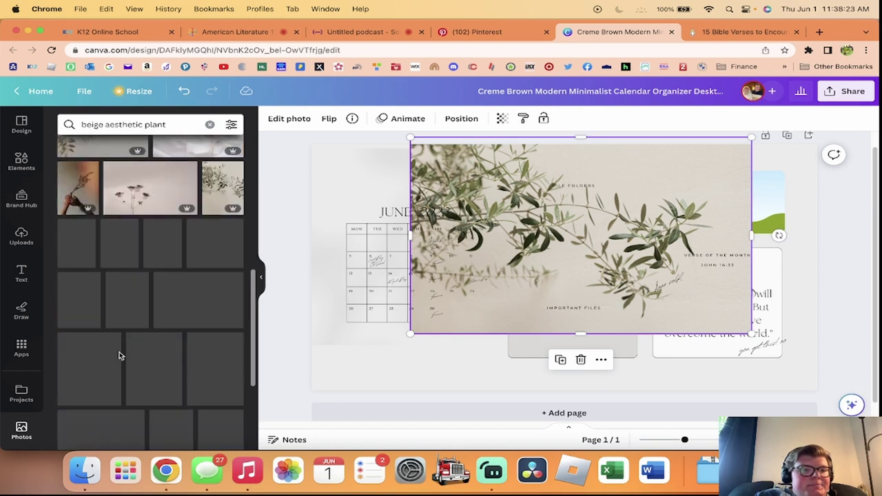
scroll(93, 359, "down", 3)
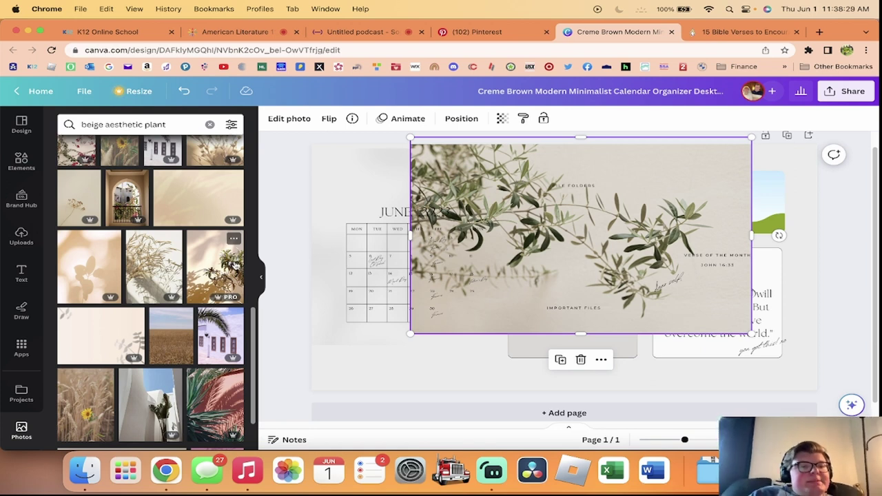
left_click(213, 270)
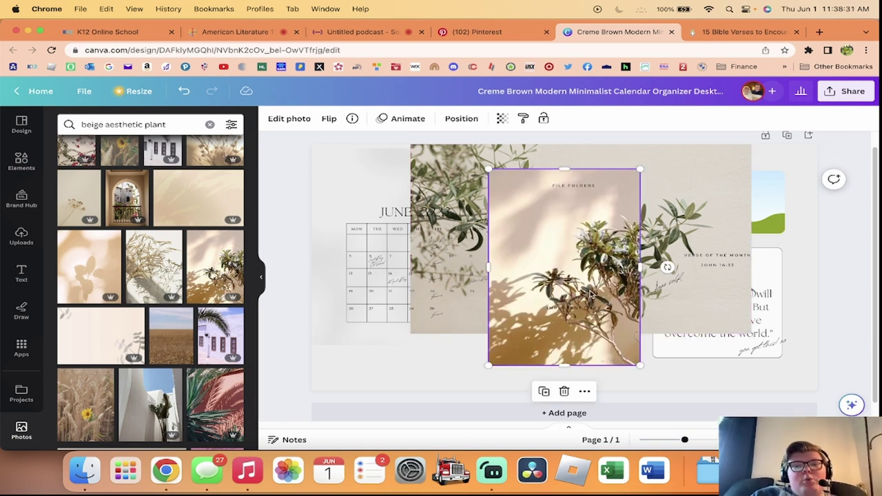
key("Delete")
scroll(175, 329, "down", 5)
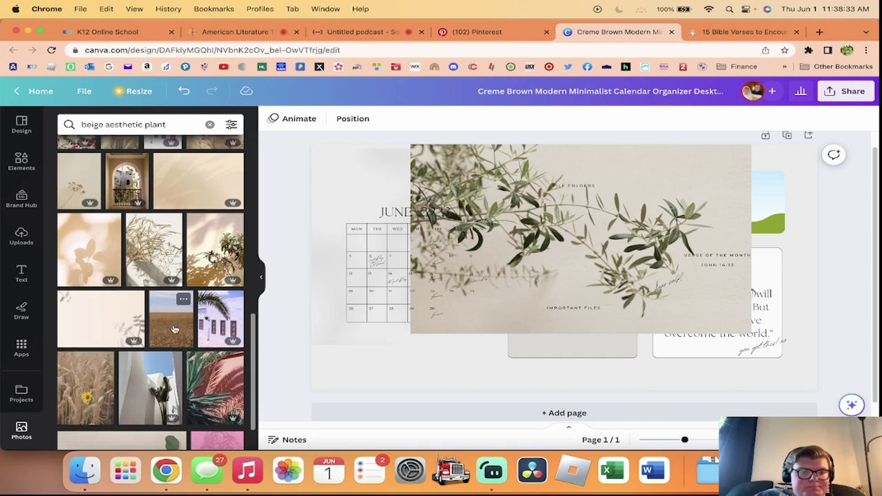
scroll(175, 329, "down", 2)
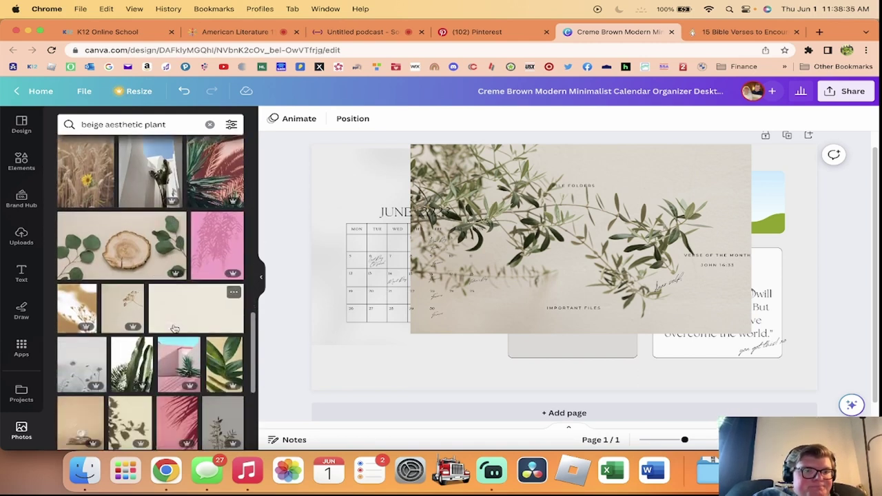
scroll(175, 329, "down", 10)
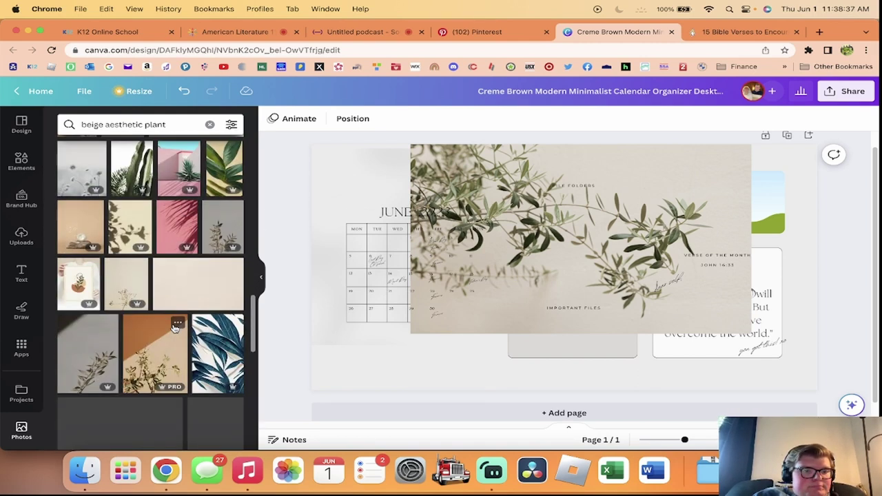
scroll(175, 328, "down", 3)
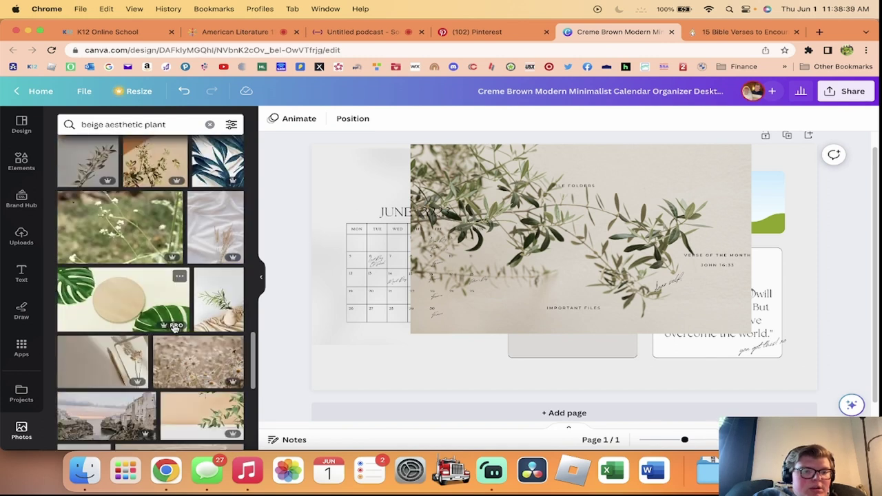
- Fill the empty frame above the verse box with the olive branch photo and fit the duplicated rounded outline over it
left_click_drag(521, 243, 715, 211)
left_click(797, 168)
left_click(623, 218)
left_click_drag(624, 219, 752, 235)
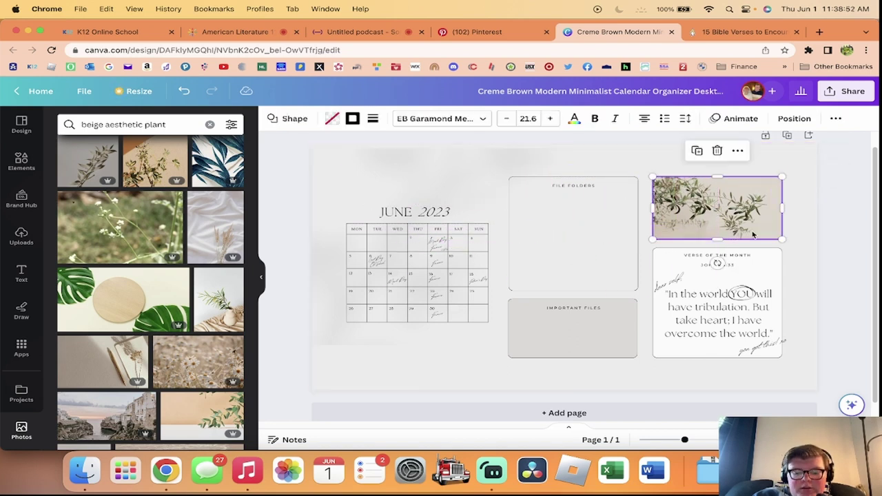
left_click(484, 158)
left_click(845, 243)
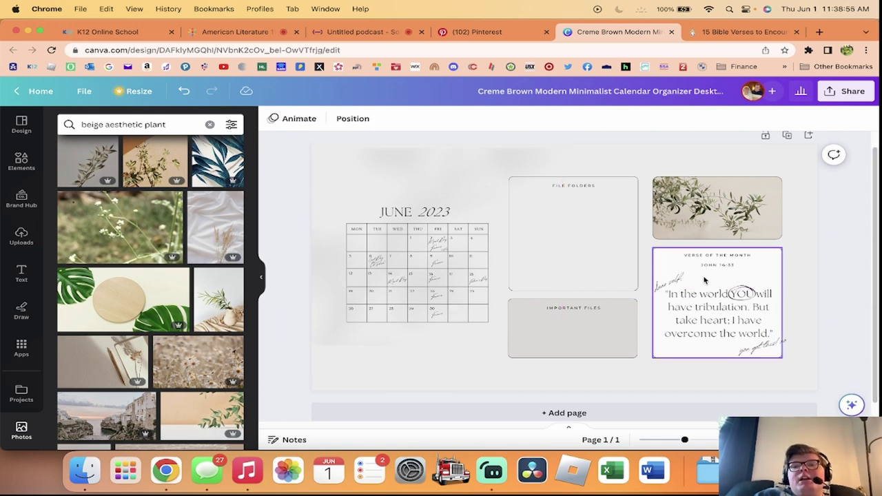
- Try to enlarge the rounded outline slightly beyond the edges of the olive branch photo
left_click(717, 206)
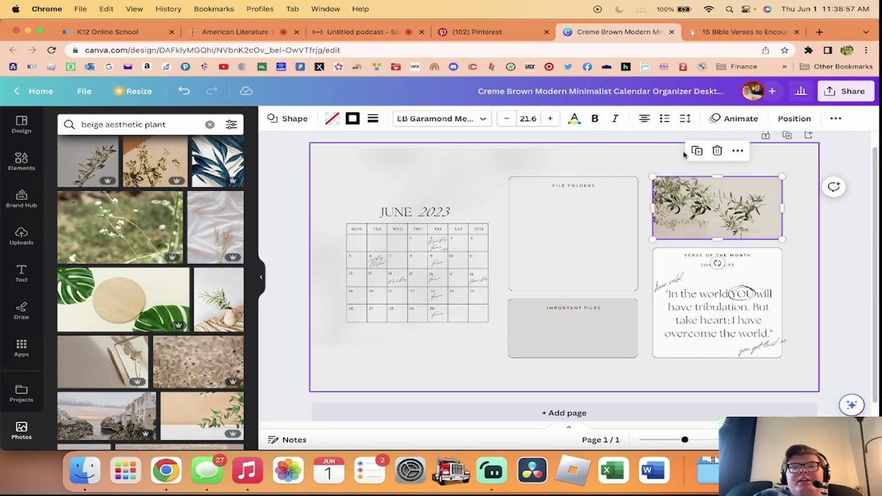
left_click_drag(714, 212, 711, 208)
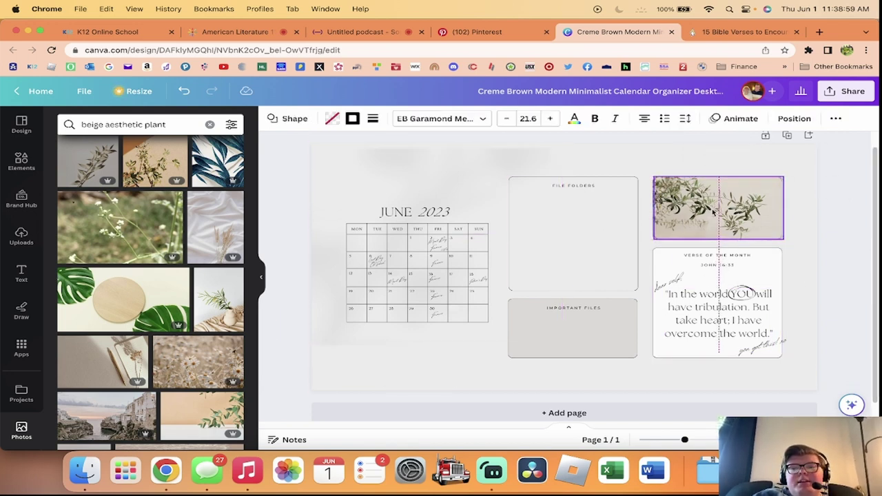
left_click_drag(652, 175, 647, 173)
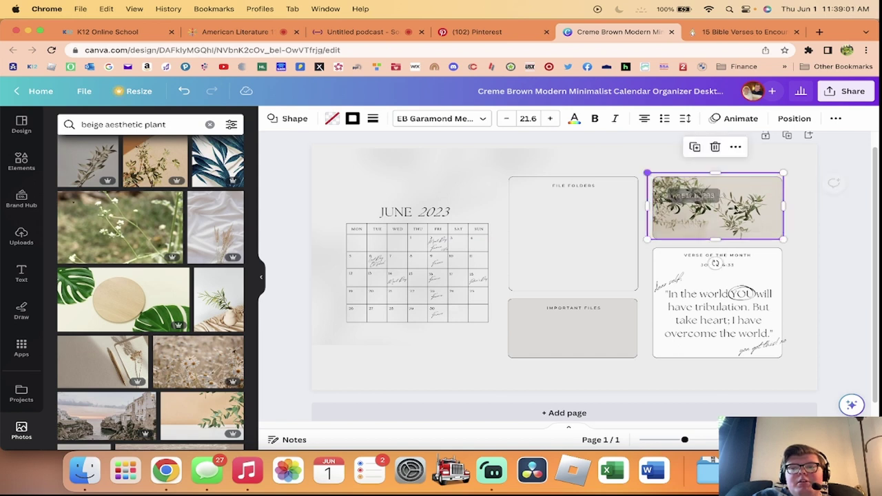
left_click_drag(784, 238, 748, 223)
left_click(855, 258)
left_click(770, 226)
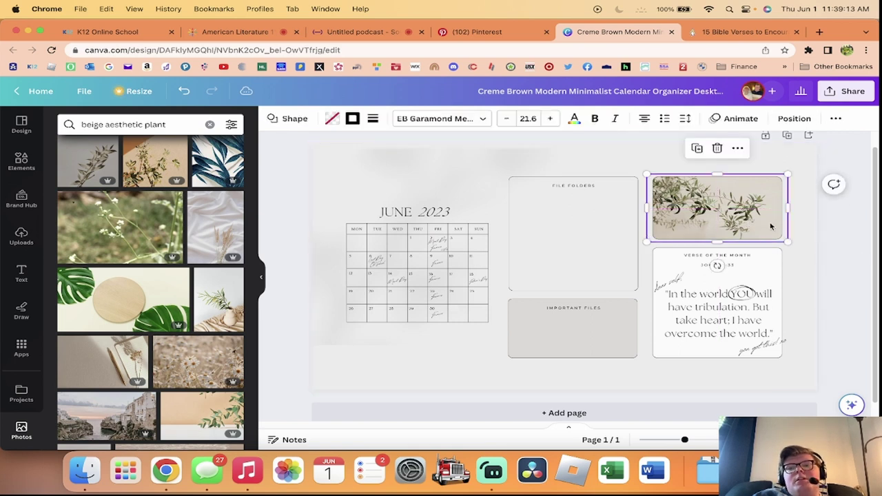
left_click(792, 226)
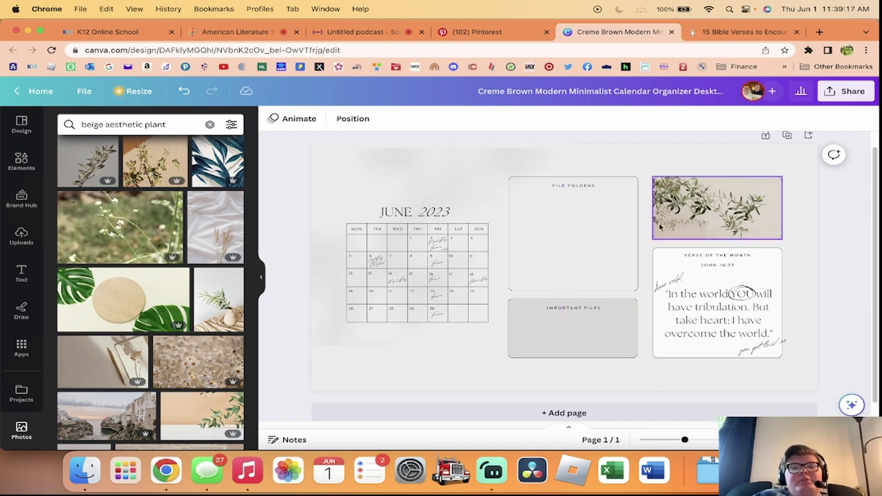
- Duplicate the handwritten note on June 23 and place the copy in the empty area below the calendar
left_click(445, 298)
left_click(423, 263)
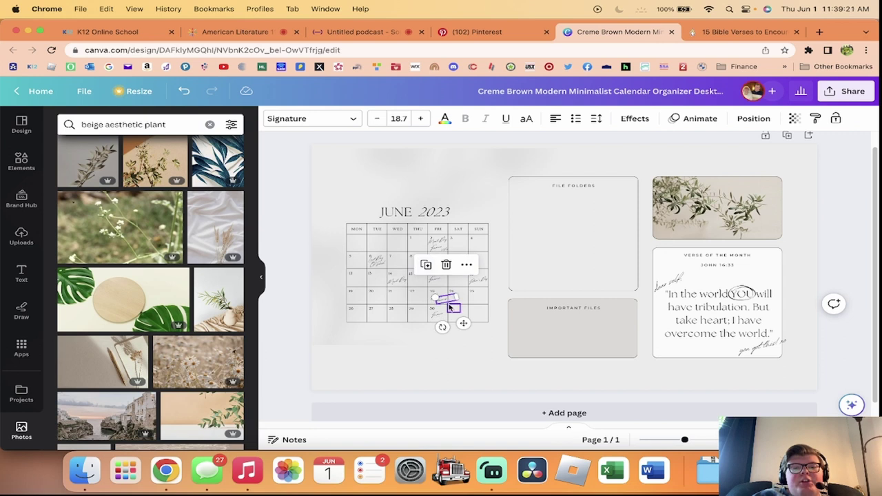
left_click_drag(453, 303, 493, 366)
- Increase the copied note's font size to 79.7
left_click(421, 119)
left_click(421, 119)
left_click(421, 118)
left_click(421, 119)
left_click(421, 118)
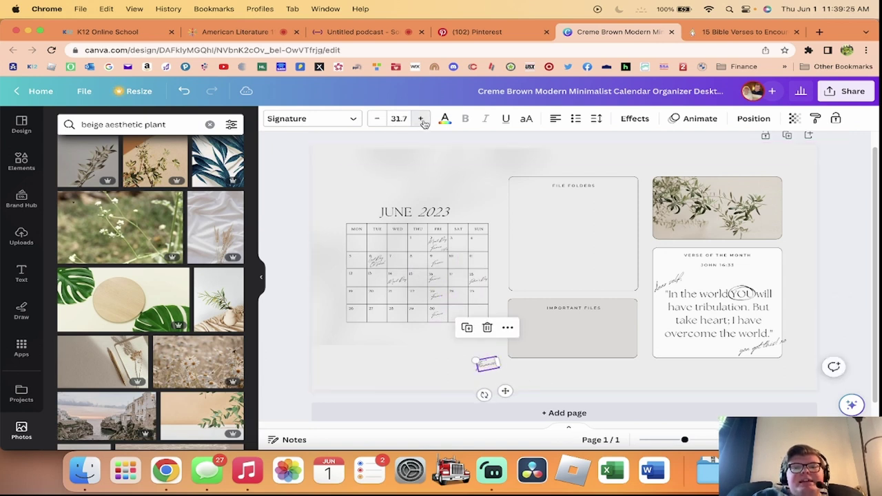
left_click(421, 118)
left_click(421, 118)
left_click(421, 118)
left_click(421, 119)
left_click(421, 118)
left_click(421, 118)
left_click(420, 119)
left_click(421, 118)
left_click(421, 118)
left_click(421, 118)
left_click(421, 119)
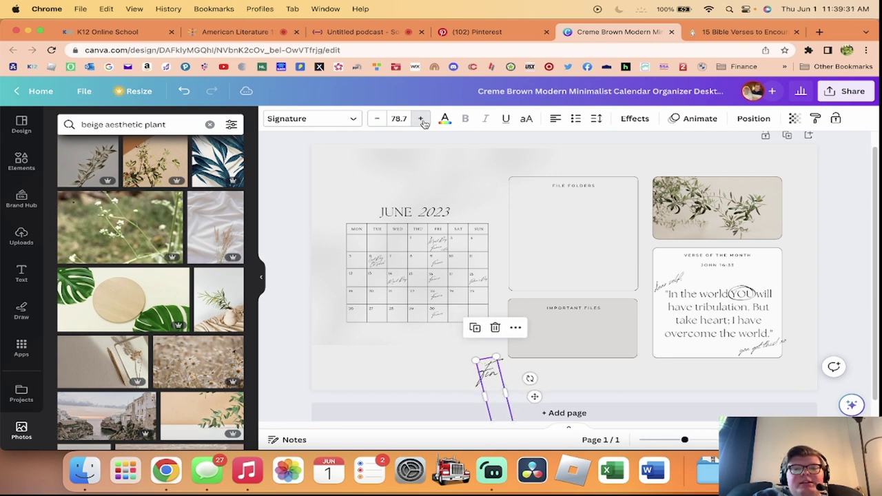
left_click(421, 118)
- Replace the copied note's text with the owner's first name and last initial, widen it to one line and straighten it horizontally
left_click_drag(503, 393, 565, 381)
double_click(544, 367)
type("Austin")
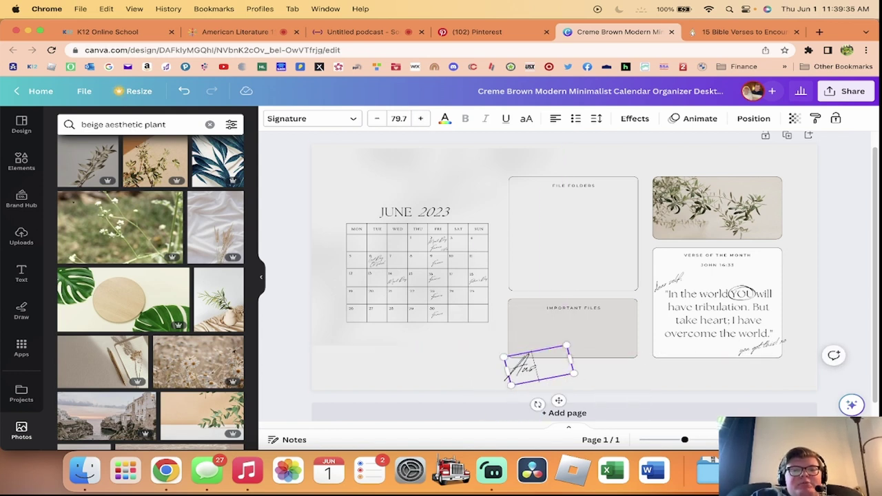
key("Return")
type("B")
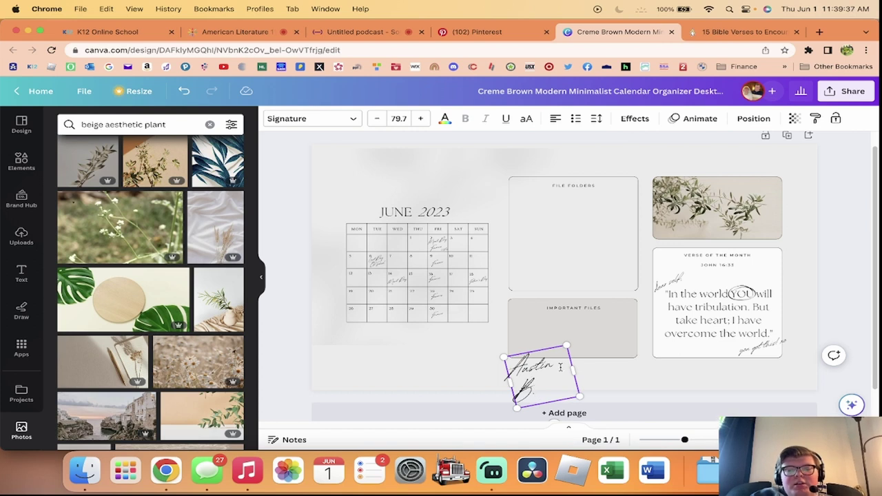
mouse_move(574, 372)
left_mouse_down()
mouse_move(614, 362)
mouse_move(592, 345)
left_mouse_up()
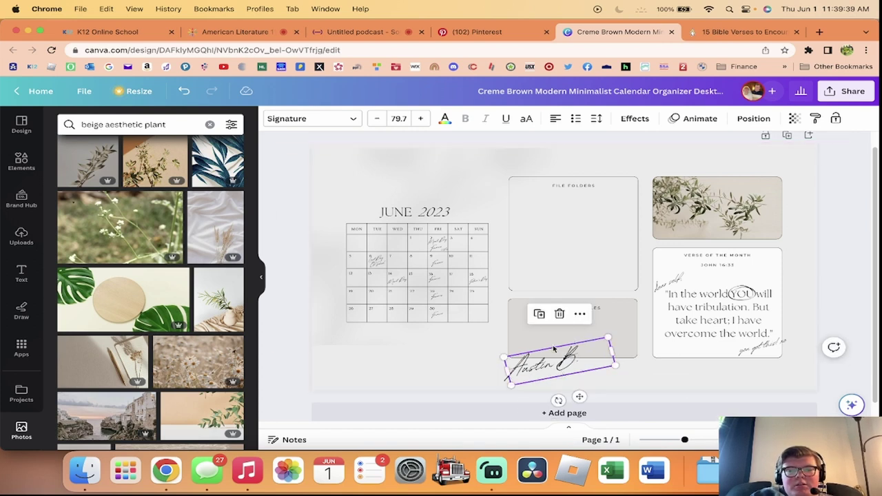
left_click_drag(558, 399, 550, 398)
- Move the handwritten name over the upper edge of the FILE FOLDERS box, just above its heading
mouse_move(558, 361)
left_mouse_down()
mouse_move(445, 282)
mouse_move(380, 170)
left_mouse_up()
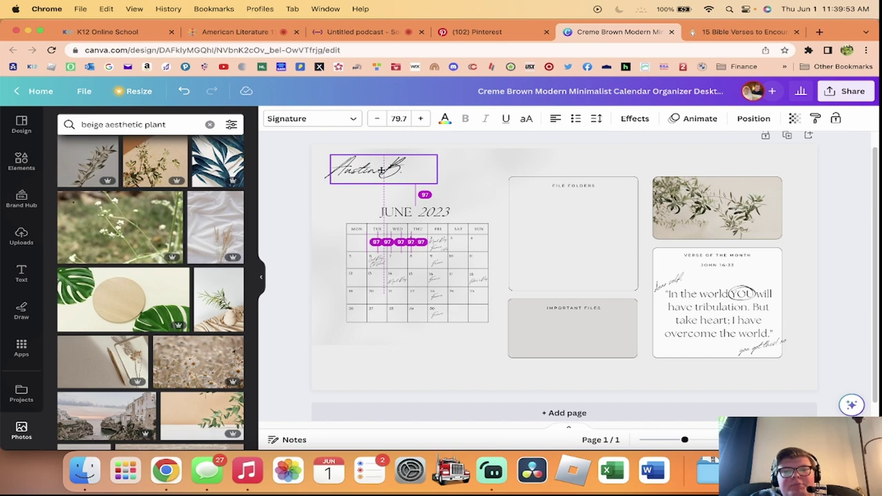
left_click_drag(381, 171, 389, 181)
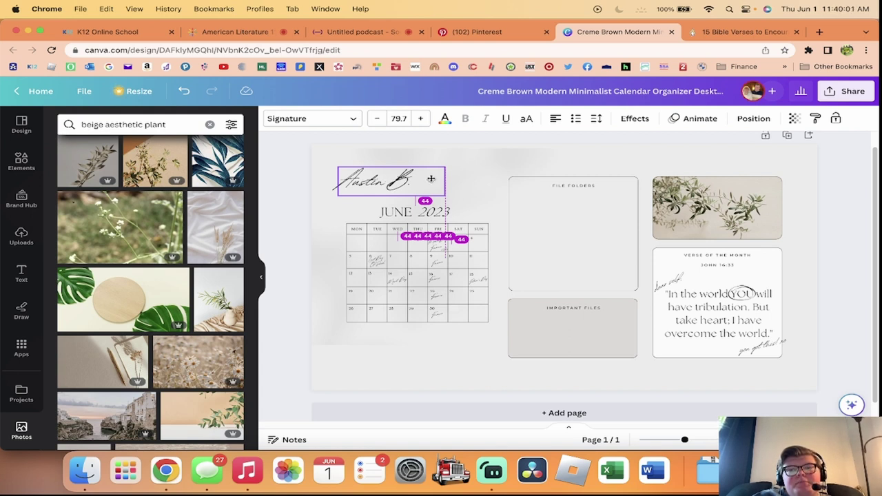
left_click_drag(393, 182, 567, 167)
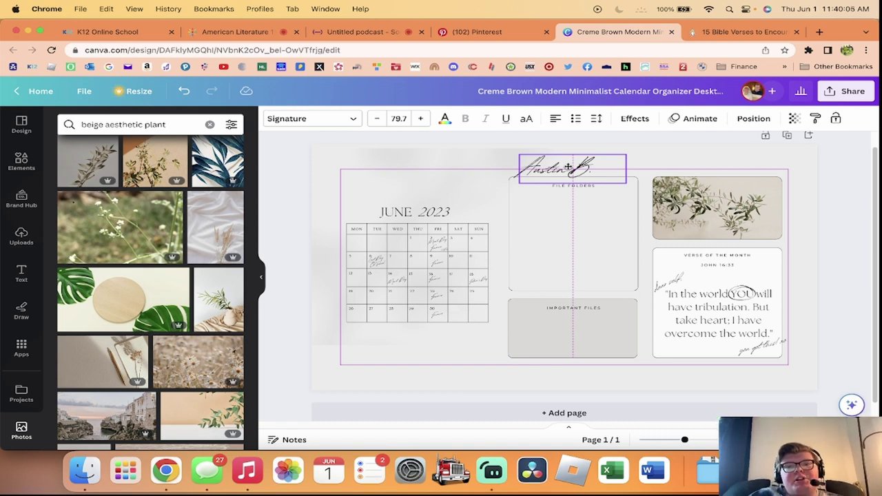
left_click_drag(567, 167, 564, 168)
key("Escape")
left_click(581, 178)
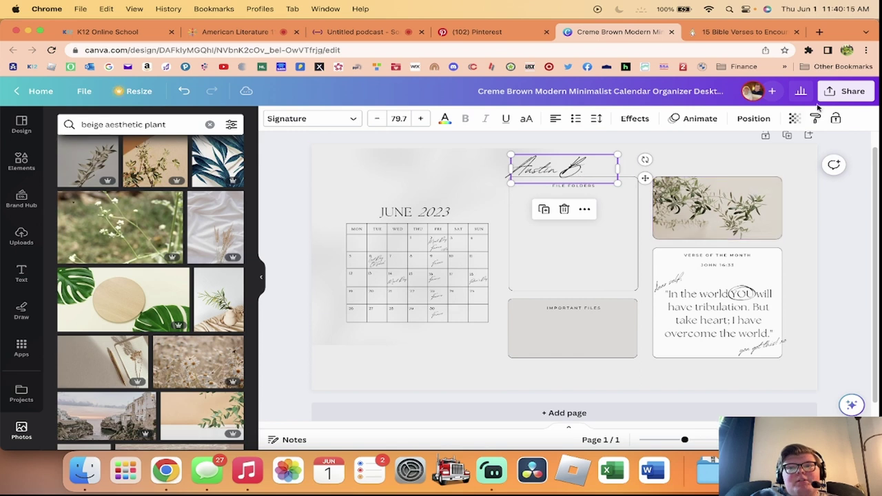
- Download the finished design as a PNG at 1,920 × 1,080 px
left_click(846, 91)
left_click(684, 355)
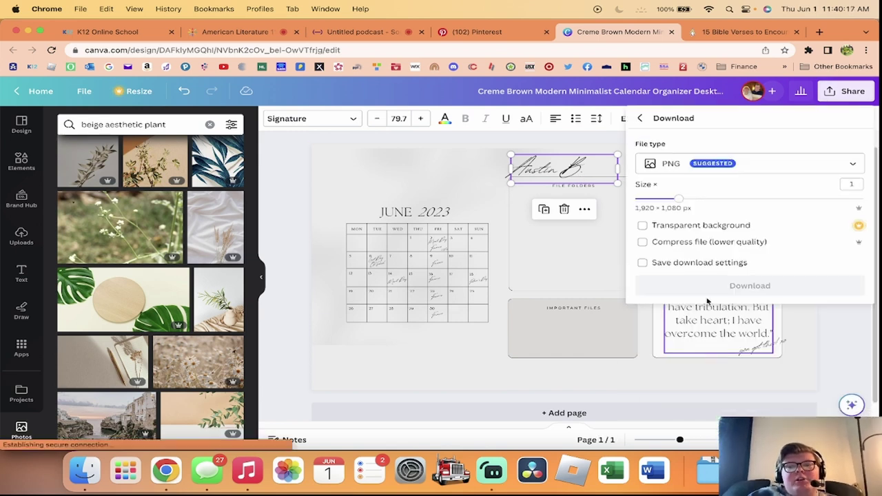
left_click(734, 285)
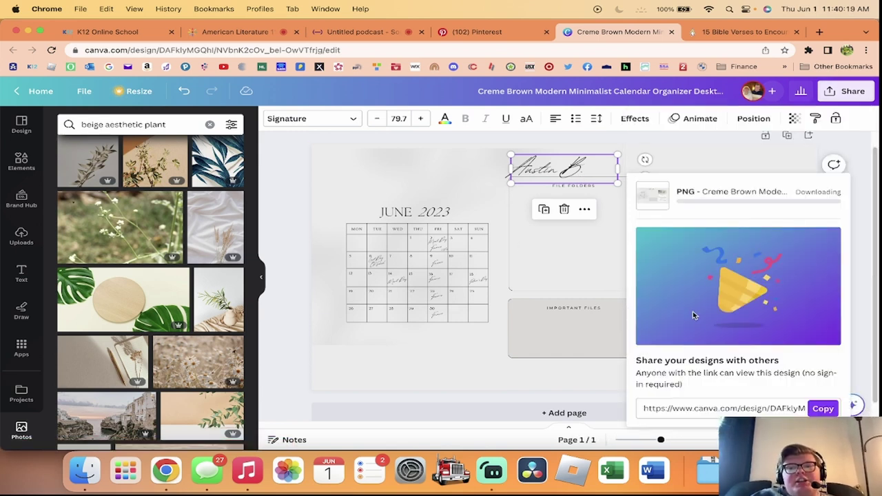
- Minimize the Chrome and Streamlabs windows, switch to System Settings and open the Wallpaper settings
left_click(28, 32)
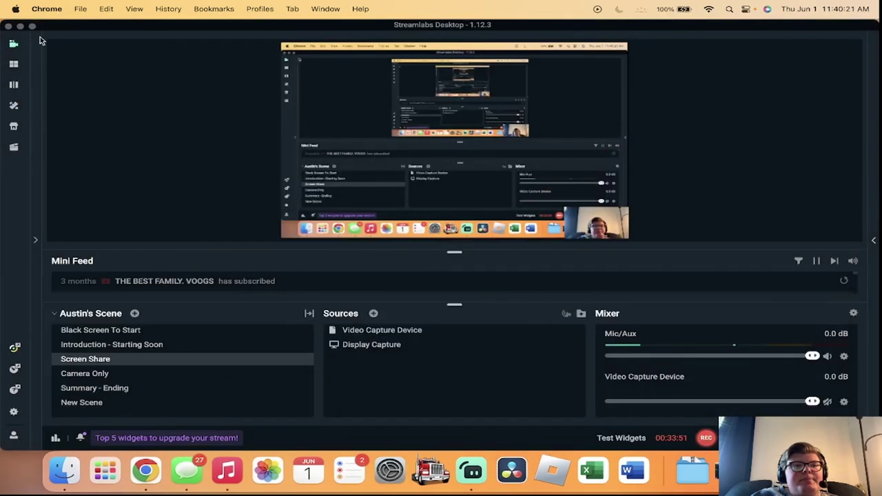
left_click(30, 25)
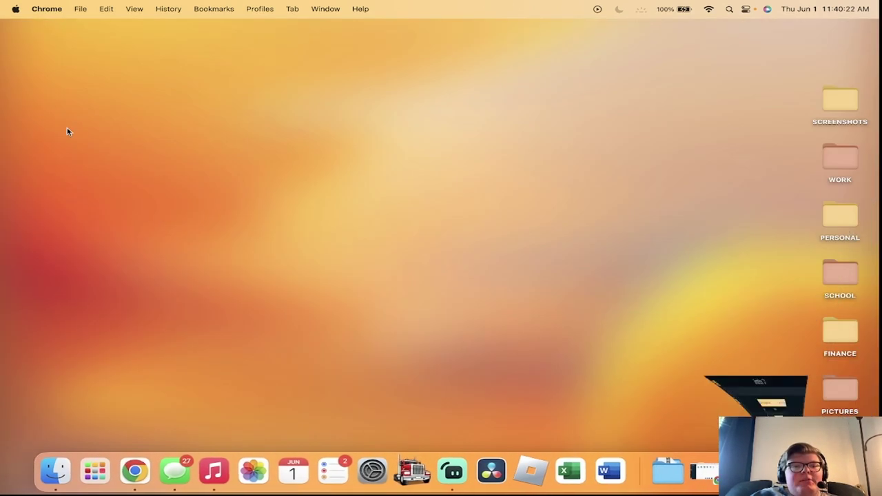
left_click(372, 472)
scroll(312, 353, "down", 5)
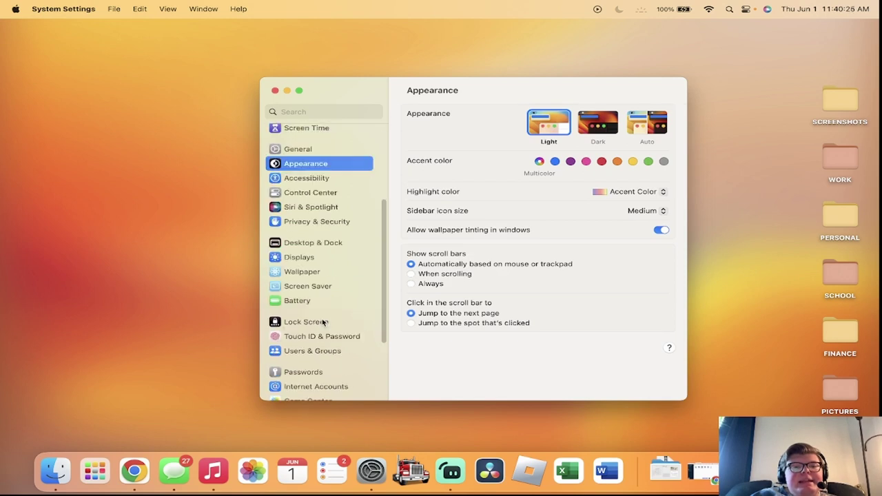
left_click(318, 256)
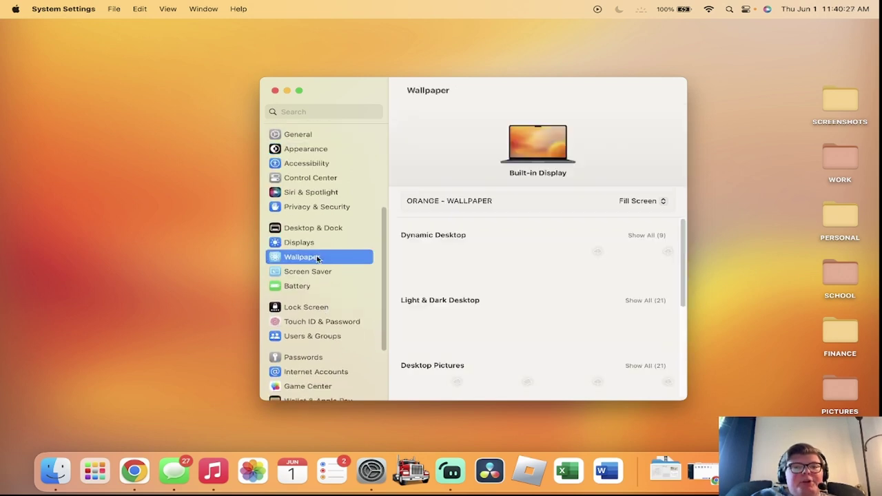
- Set the downloaded Creme Brown calendar design from the Downloads folder as the desktop wallpaper
scroll(492, 246, "down", 10)
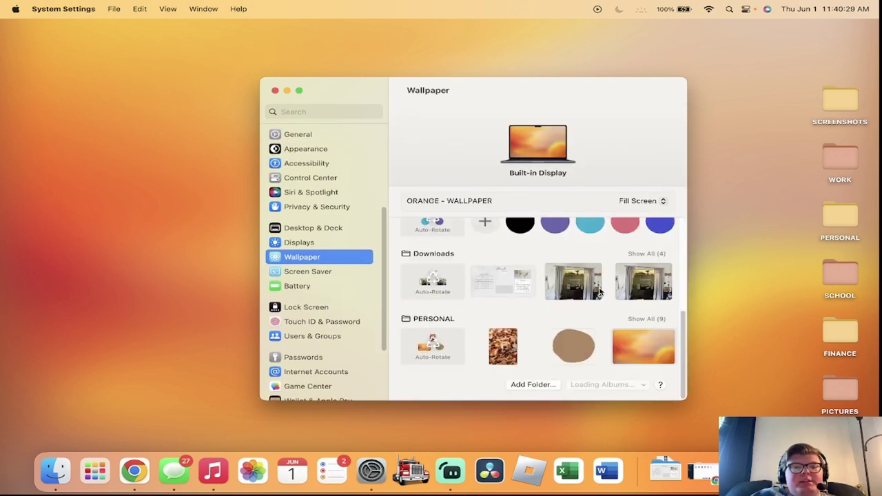
scroll(634, 326, "up", 2)
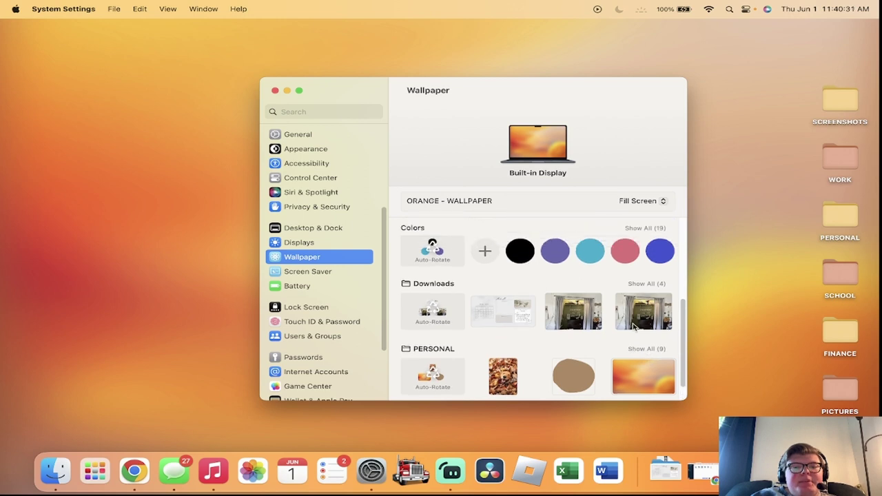
left_click(503, 314)
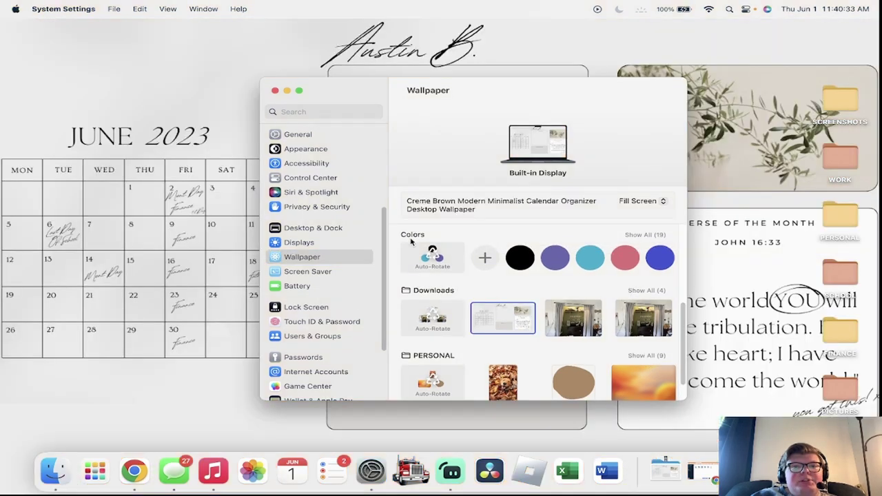
- Switch back to the design in Chrome and shift the handwritten name slightly to the right above the FILE FOLDERS box
left_click(134, 471)
left_click_drag(555, 173, 570, 169)
left_click(28, 32)
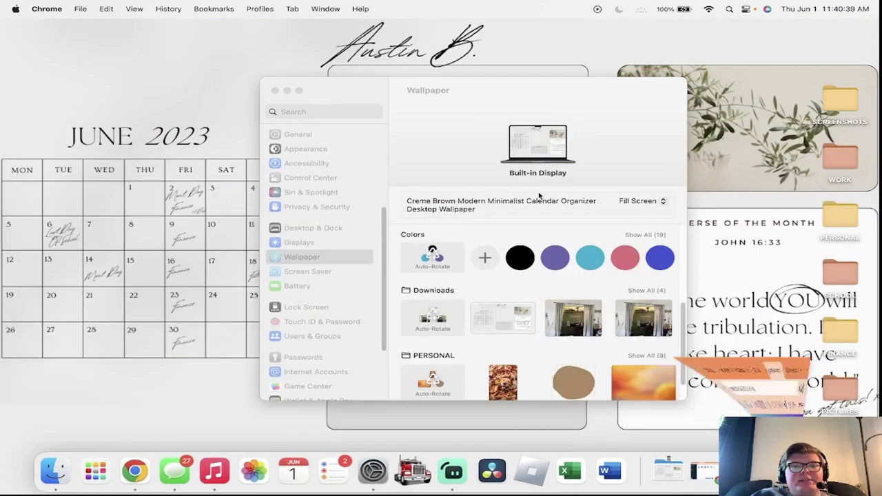
left_click(321, 83)
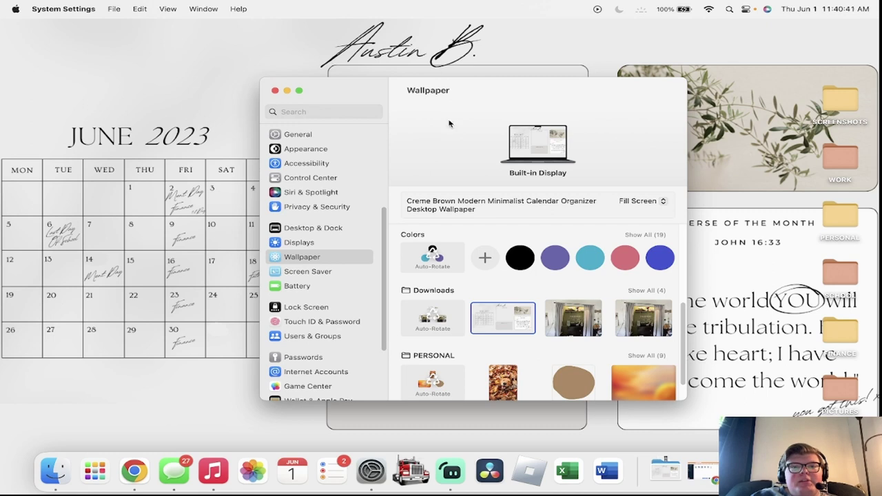
left_click(134, 471)
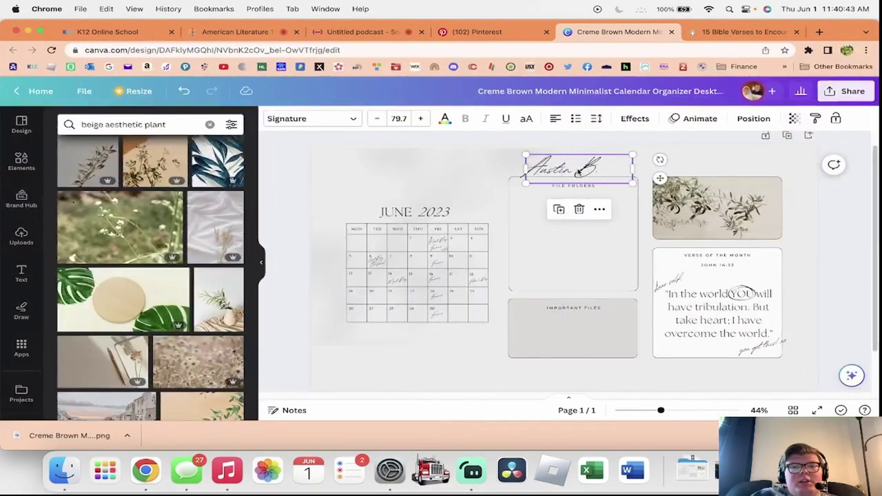
left_click(697, 158)
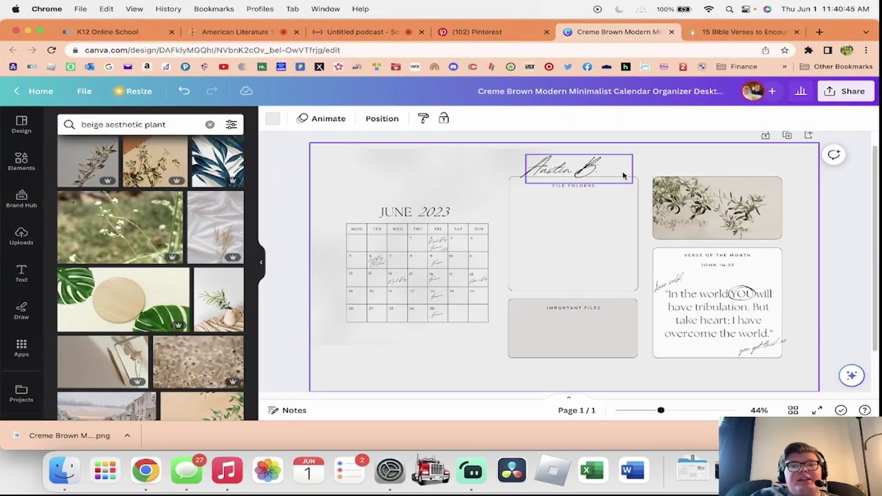
- Download the adjusted calendar design again as a PNG
left_click(853, 94)
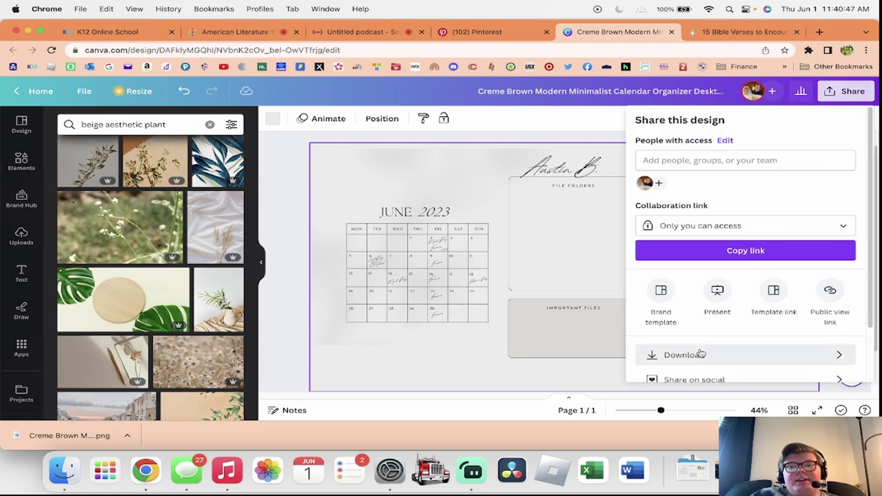
left_click(701, 353)
left_click(730, 286)
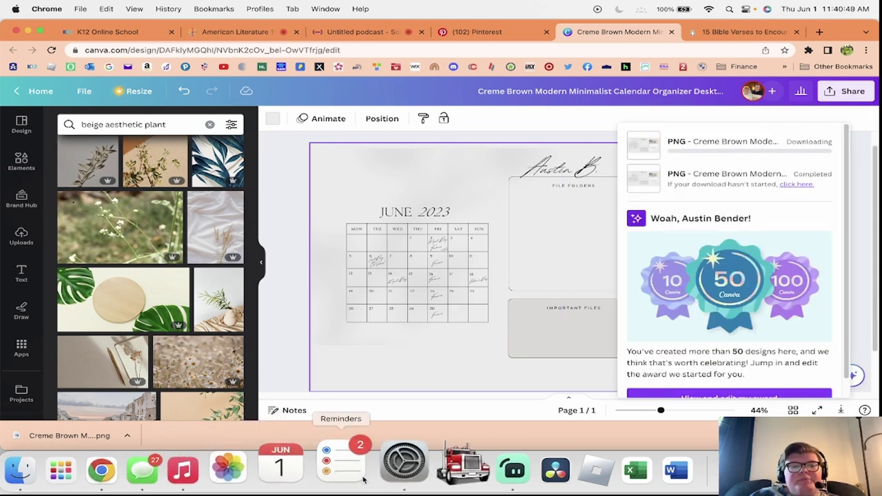
- Set the newly downloaded calendar image in System Settings as the wallpaper, then close the settings and minimize Chrome to reveal the desktop
left_click(390, 470)
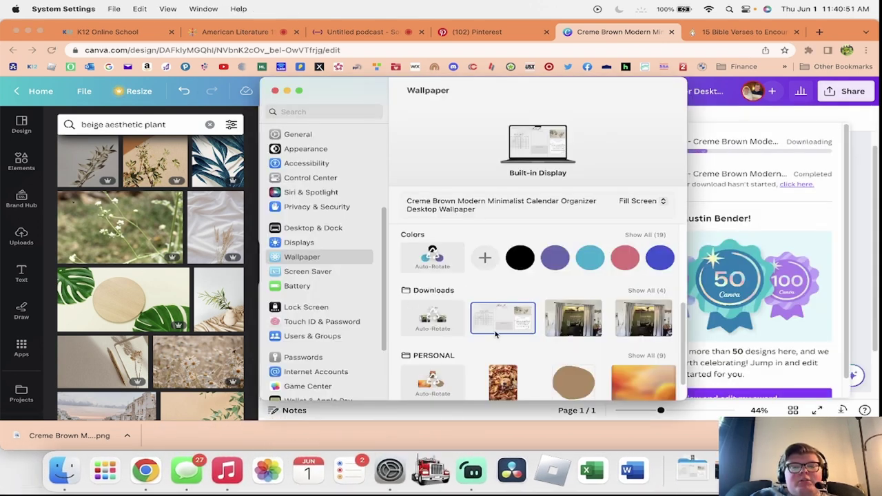
left_click(609, 319)
left_click(500, 314)
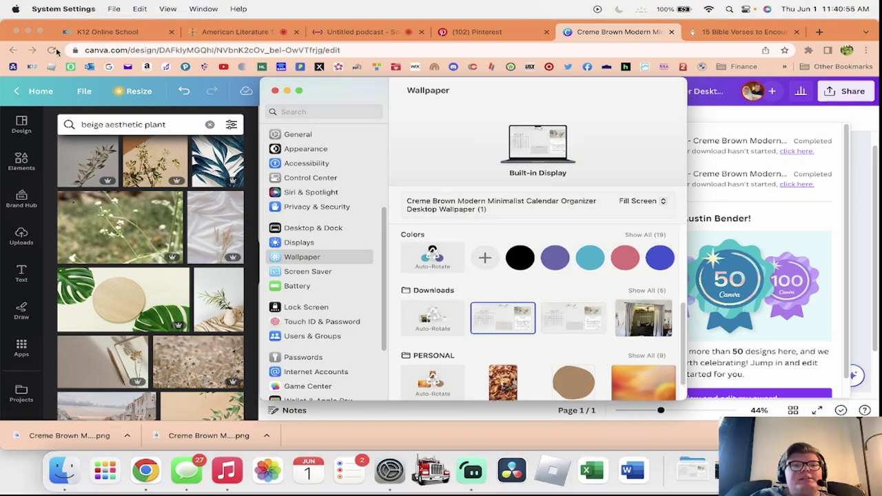
left_click(275, 90)
left_click(28, 32)
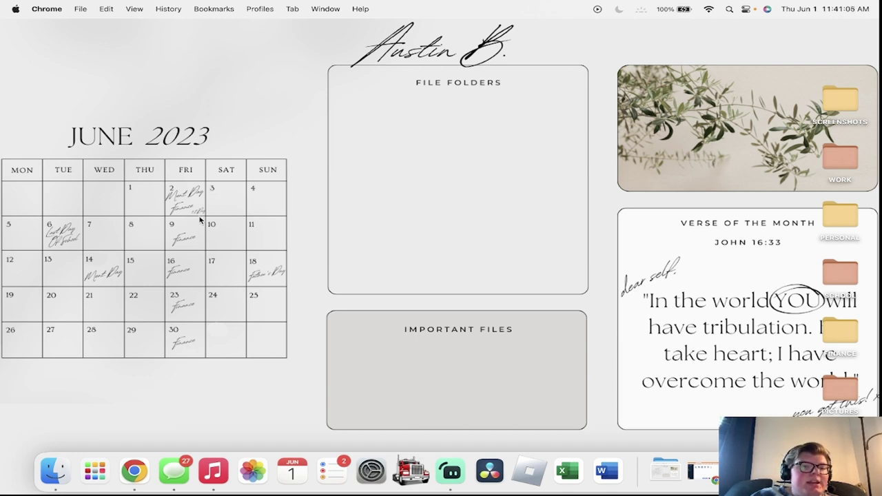
- Move the SCREENSHOTS, WORK and PERSONAL folders in a row inside the FILE FOLDERS box, with SCHOOL below SCREENSHOTS
left_click_drag(844, 104, 403, 159)
left_click_drag(840, 159, 475, 158)
left_click_drag(843, 220, 548, 158)
left_click_drag(856, 279, 444, 232)
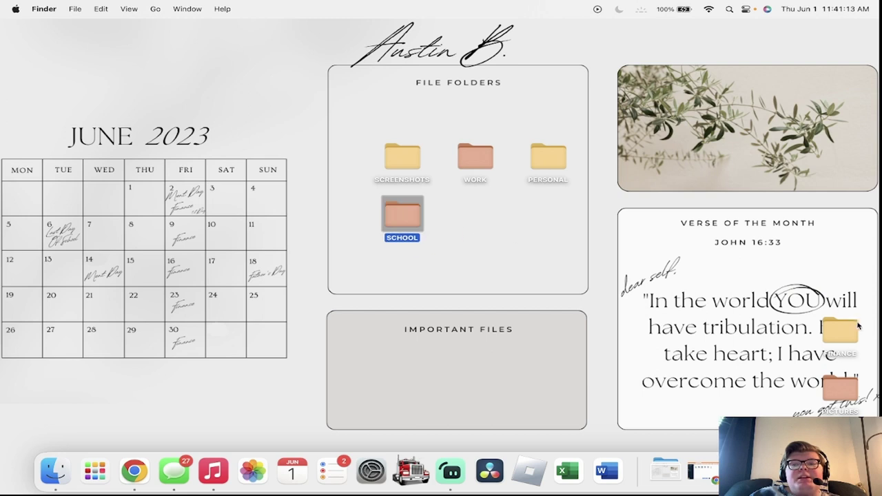
key("f")
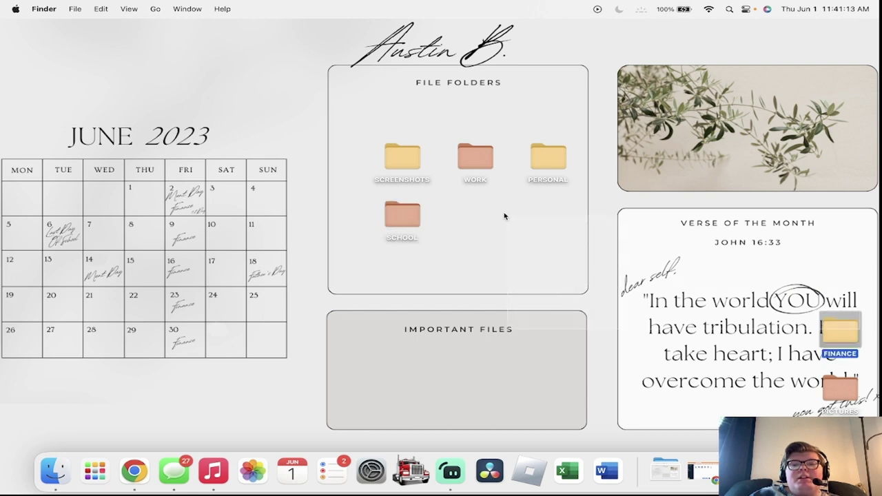
right_click(405, 162)
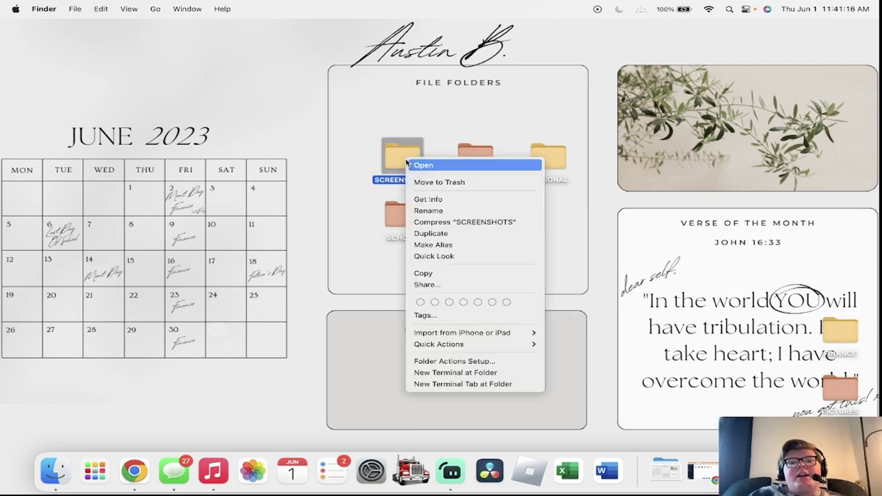
right_click(460, 116)
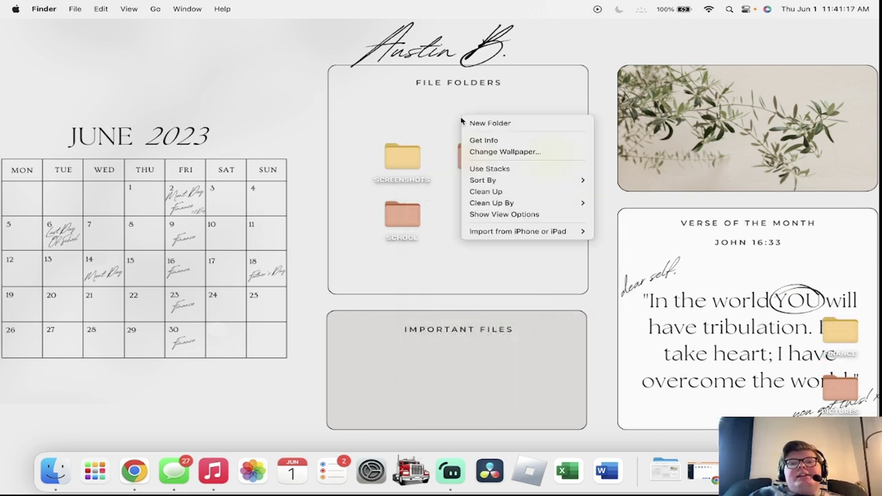
left_click(504, 215)
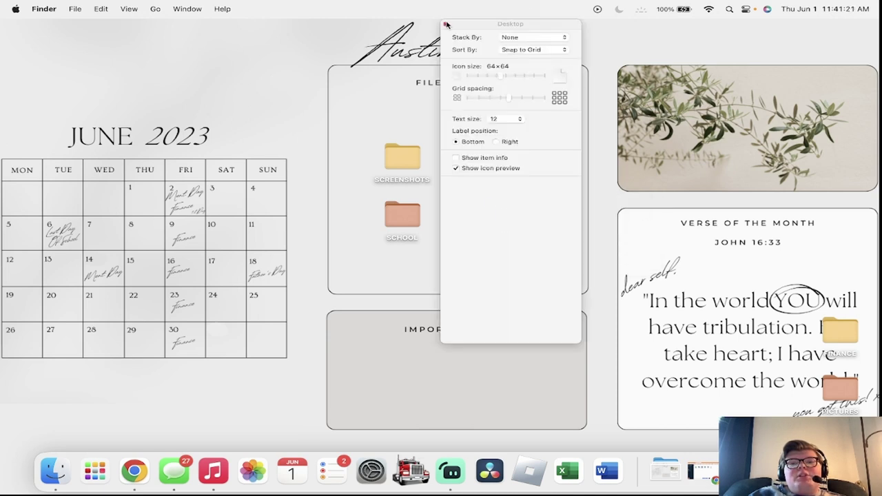
left_click(446, 24)
- Set the desktop icon sorting to None so that icons can be placed freely
right_click(417, 114)
mouse_move(453, 177)
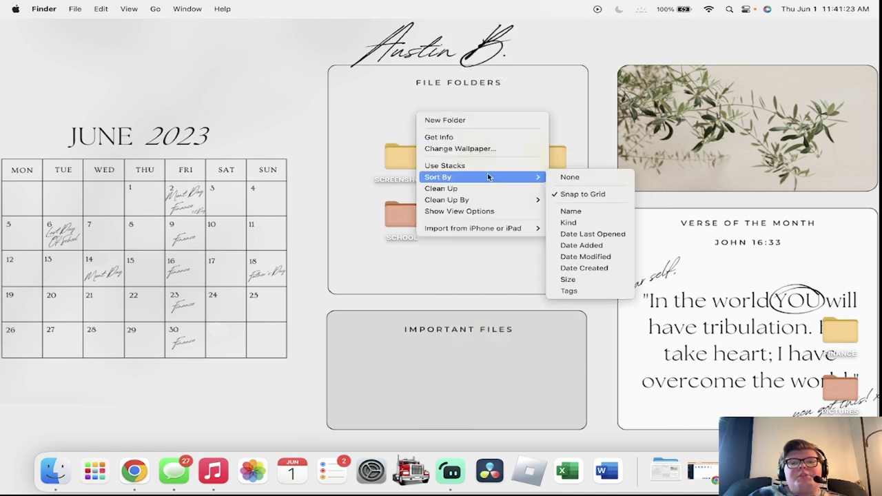
left_click(585, 179)
- Line up the SCREENSHOTS, WORK, PERSONAL and SCHOOL folders in one row just below the FILE FOLDERS heading
left_click_drag(408, 162, 377, 119)
left_click(422, 122)
left_click_drag(482, 159, 434, 114)
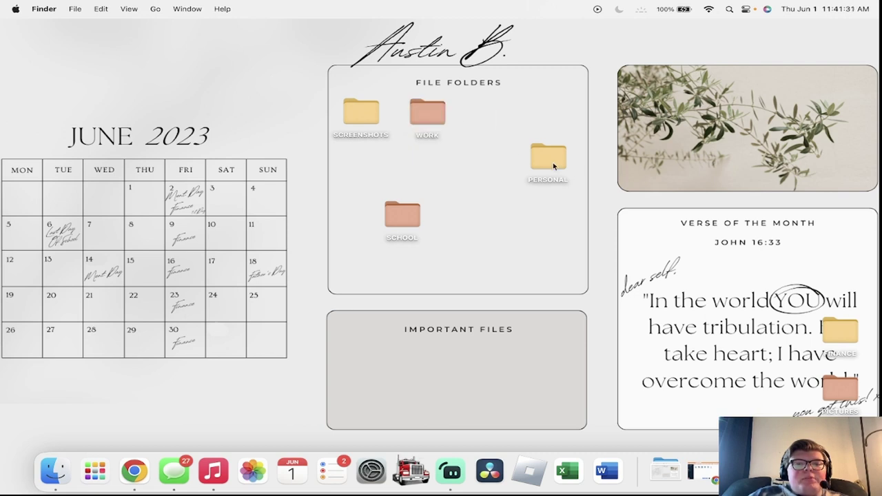
left_click_drag(547, 158, 500, 119)
left_click(494, 187)
left_click_drag(410, 219, 551, 116)
left_click(549, 156)
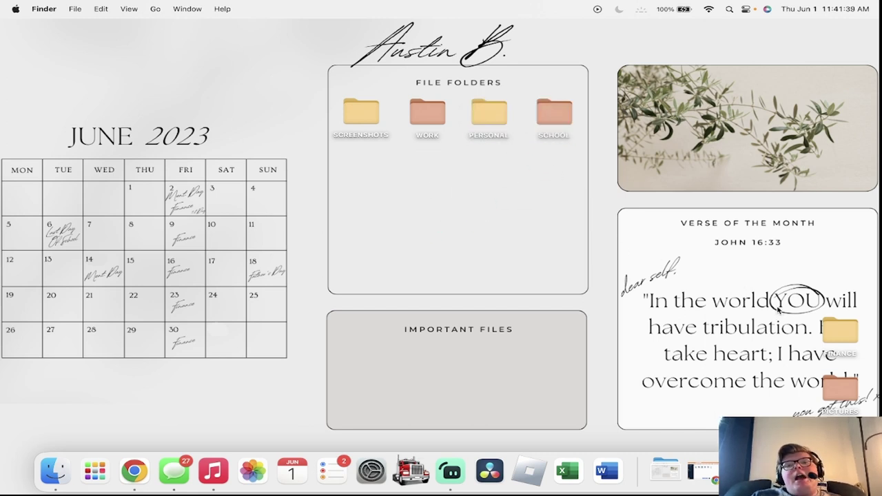